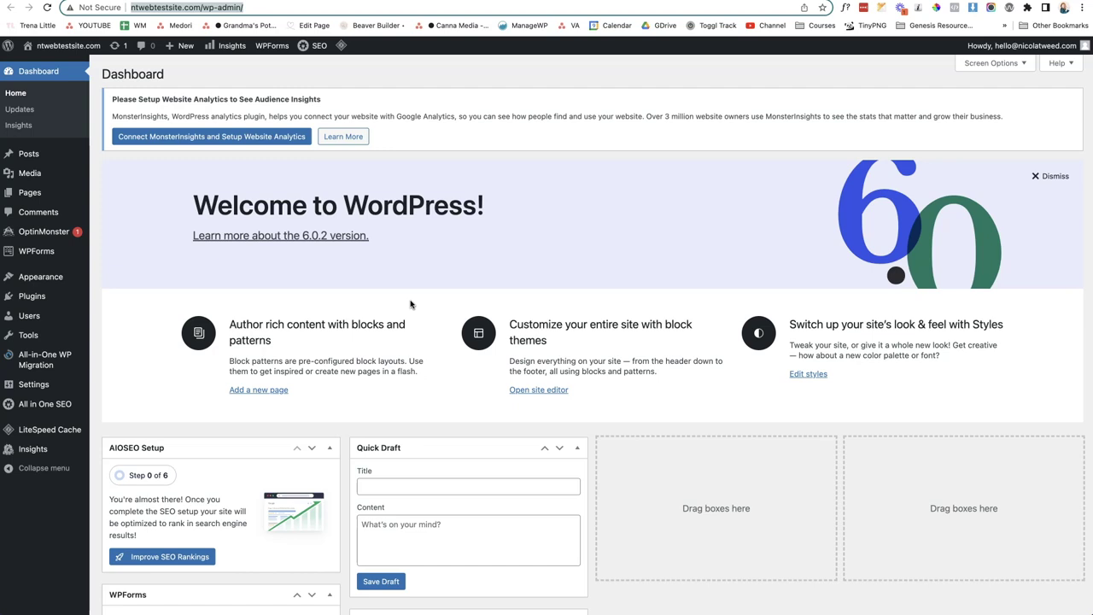
click(219, 286)
click(220, 287)
scroll(222, 289, down, 1)
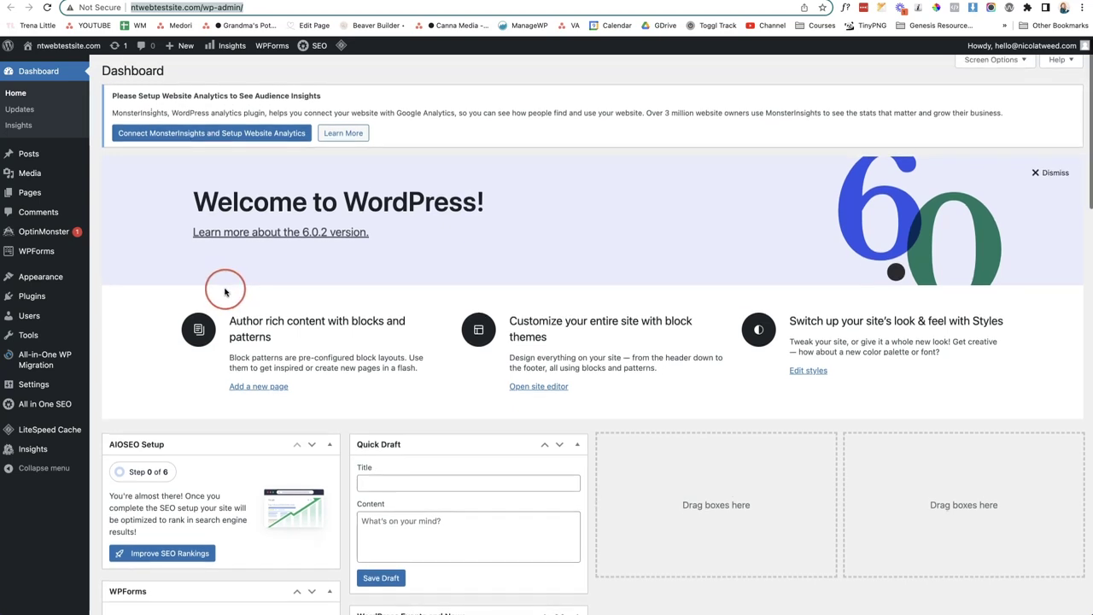
scroll(225, 292, up, 1)
click(192, 109)
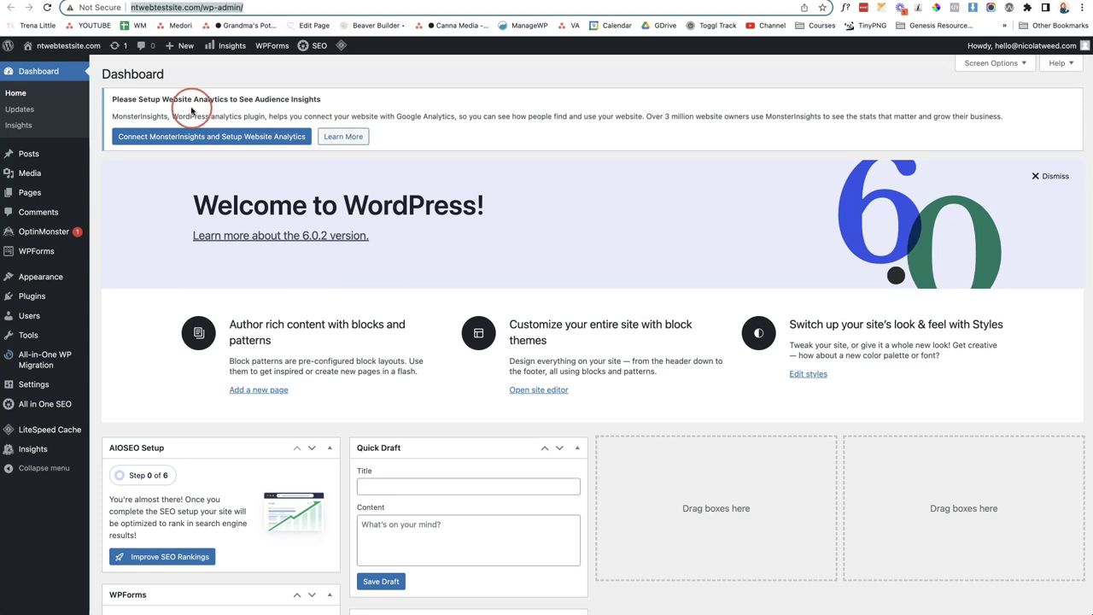
Step: Visit the live site's front page, look over its content, and return to the admin dashboard
mouse_move(68, 46)
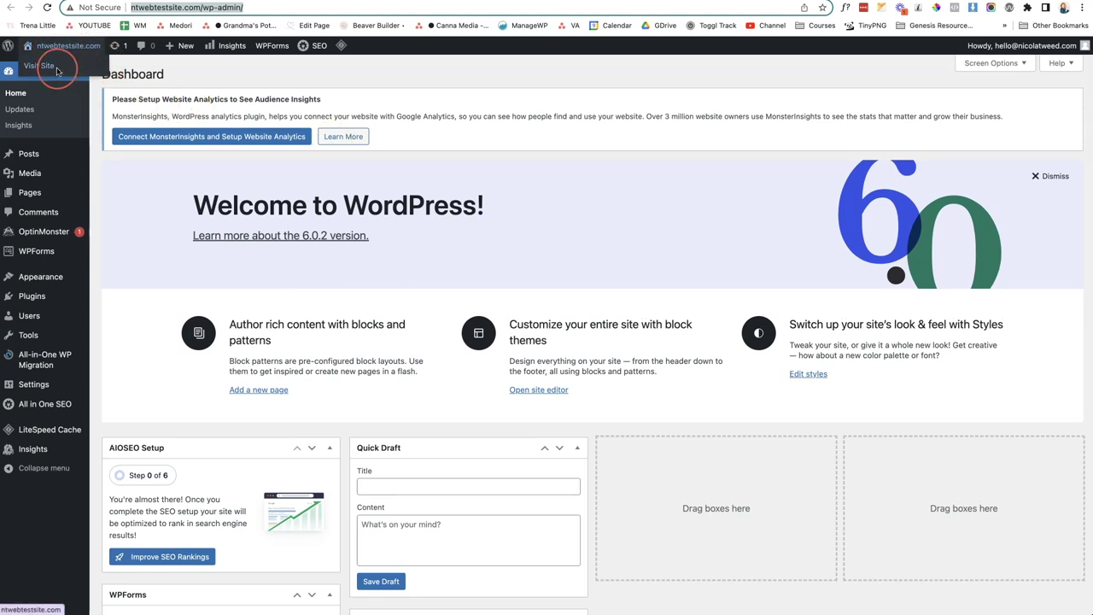
click(57, 71)
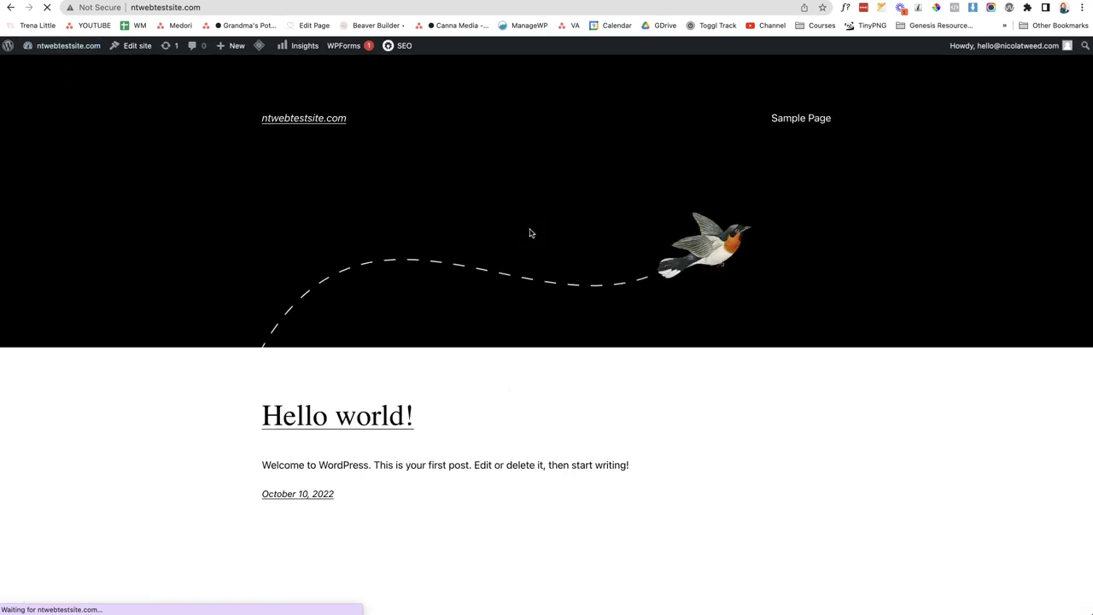
click(571, 256)
scroll(571, 257, down, 3)
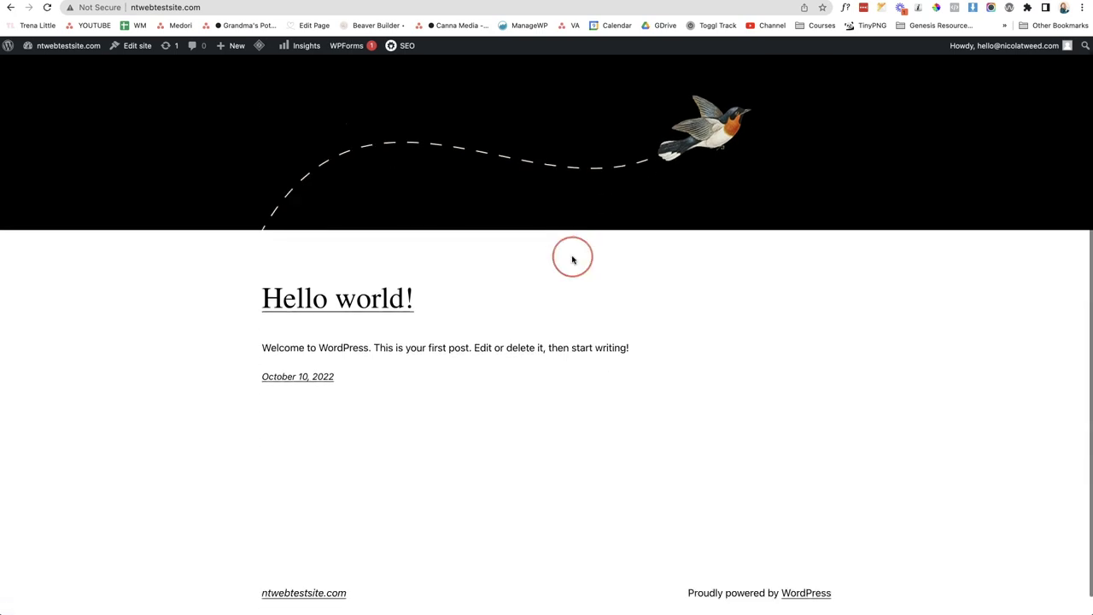
scroll(573, 261, up, 3)
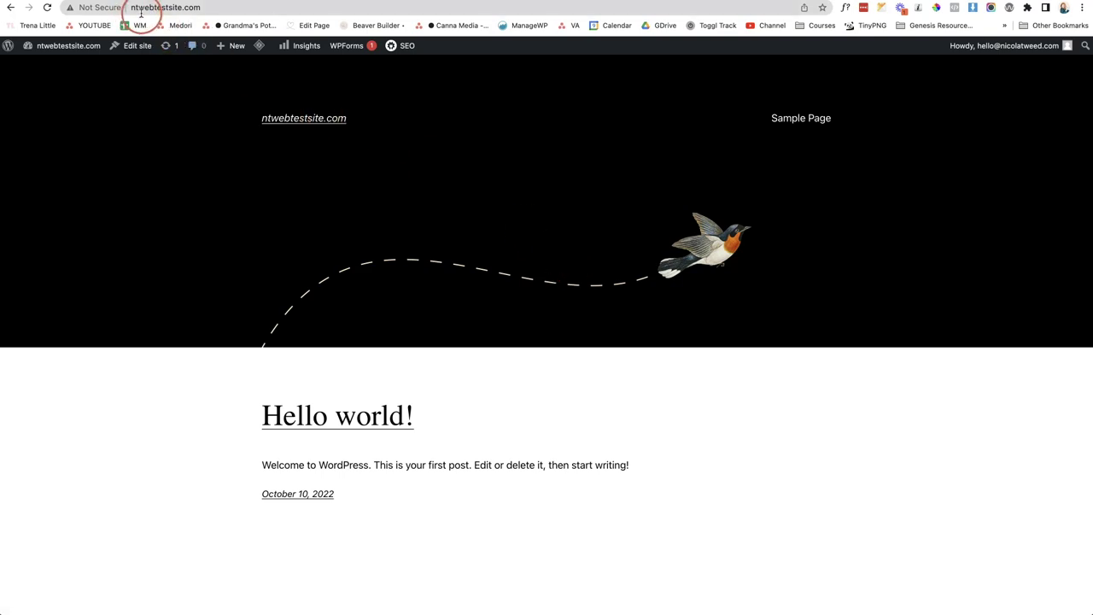
click(220, 145)
mouse_move(71, 54)
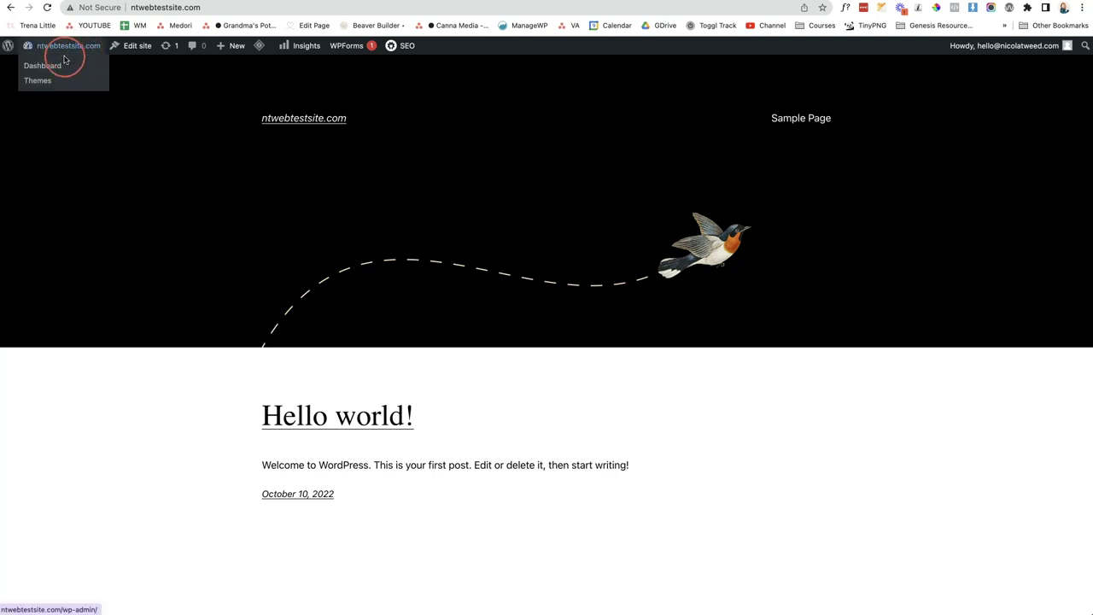
click(72, 86)
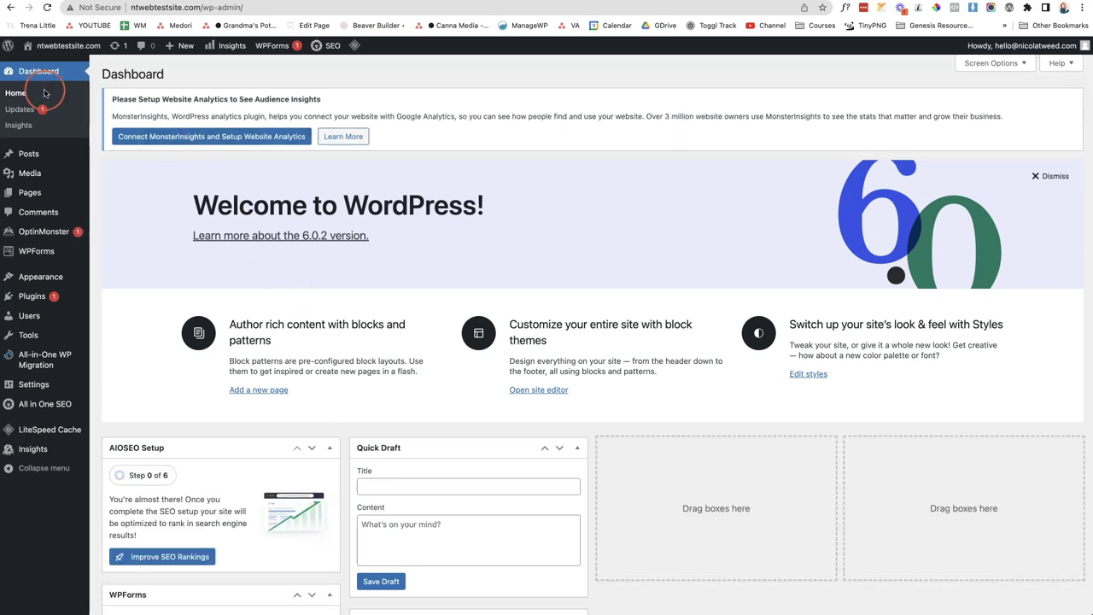
mouse_move(20, 225)
mouse_move(37, 253)
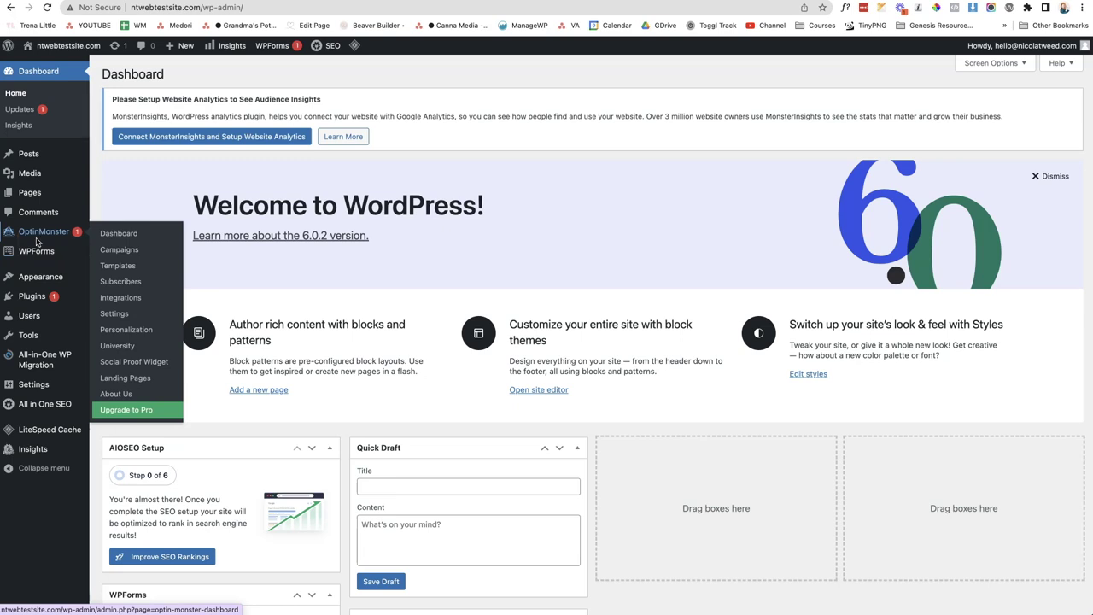
click(43, 360)
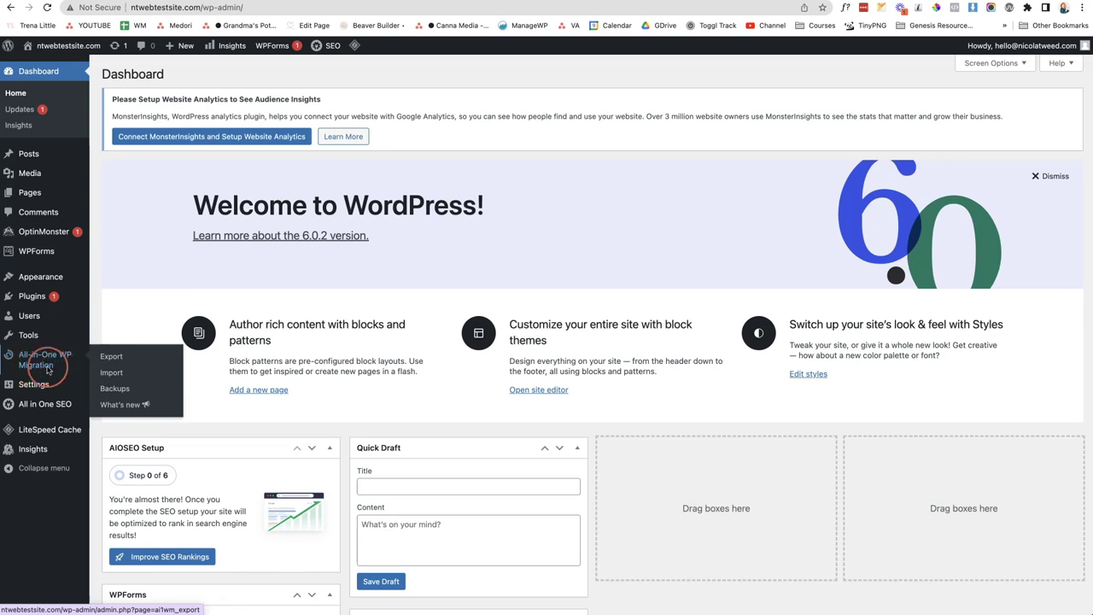
mouse_move(68, 434)
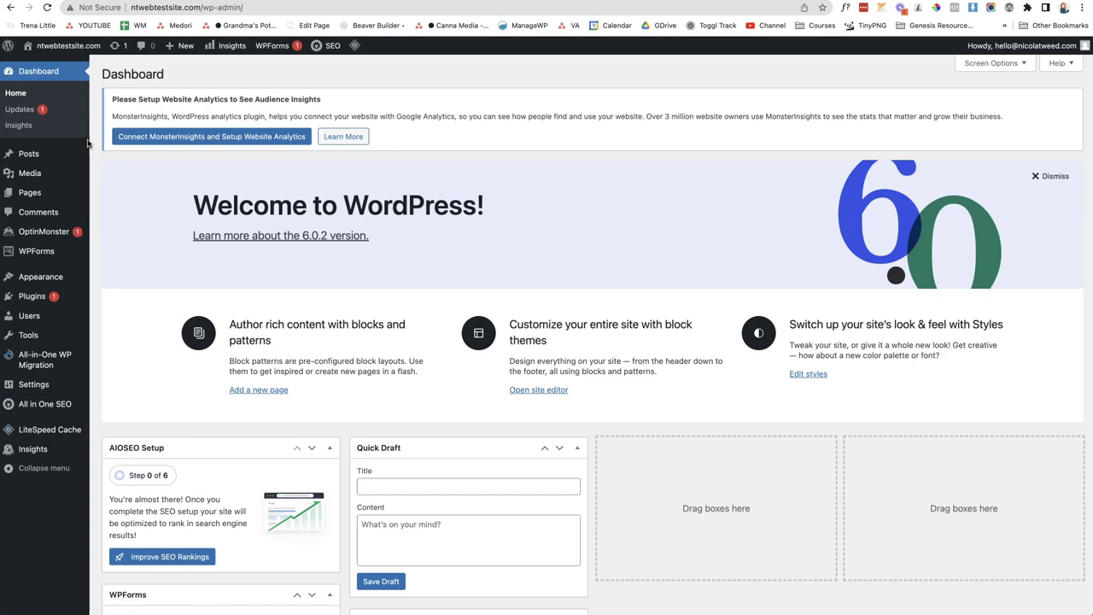
mouse_move(26, 155)
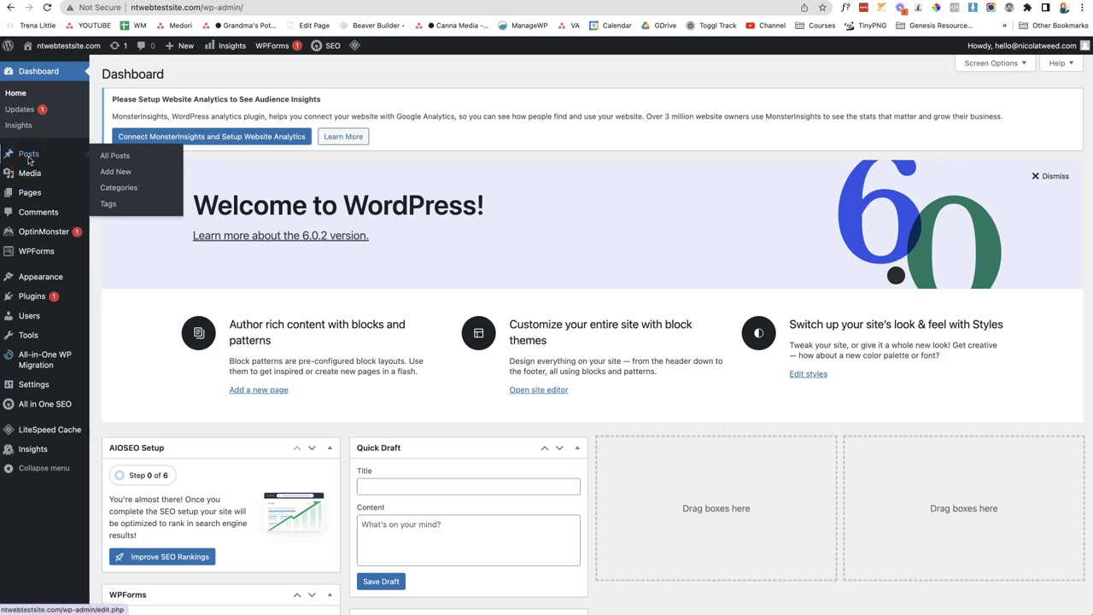
click(119, 176)
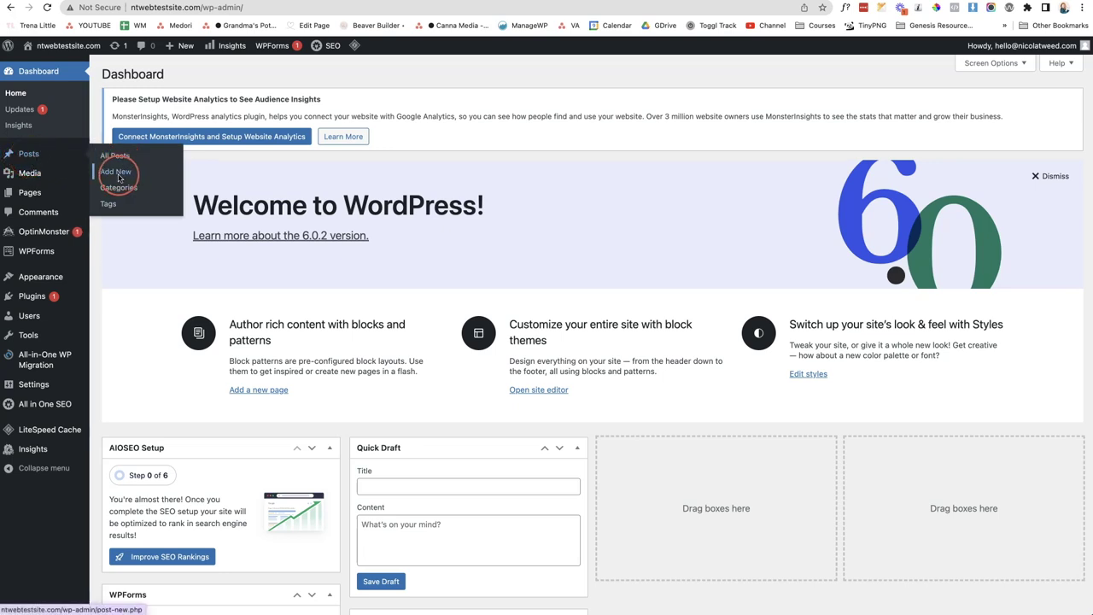
click(30, 193)
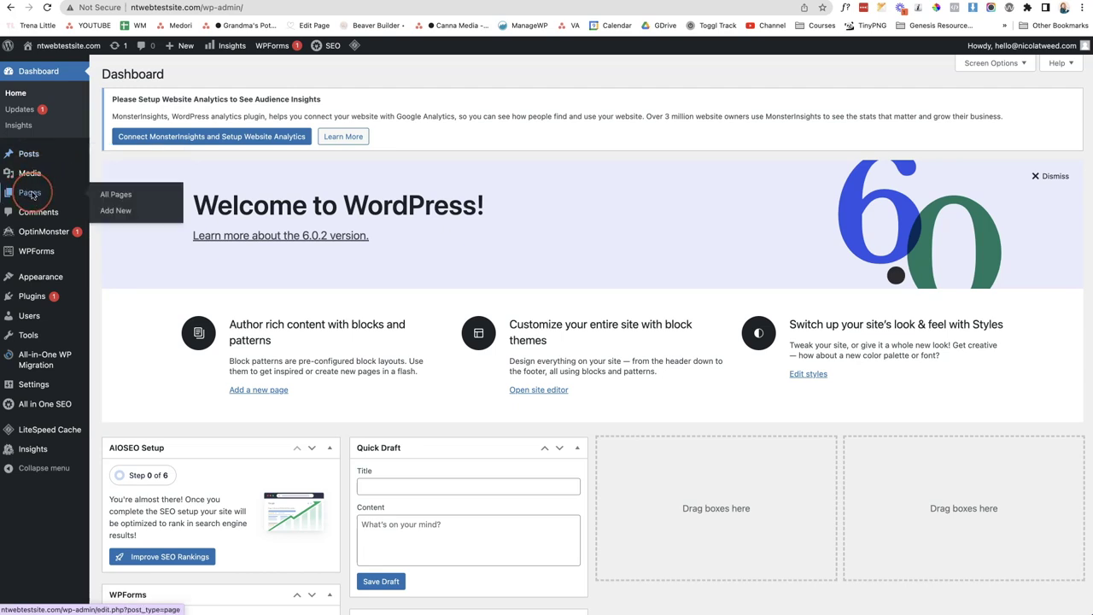
click(113, 199)
click(34, 153)
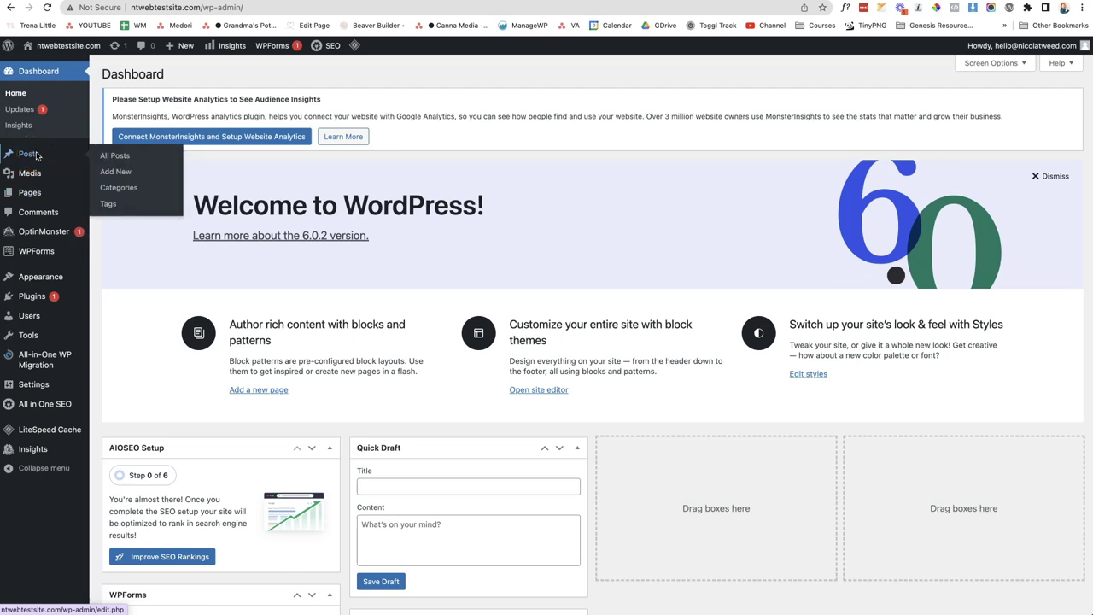
click(265, 471)
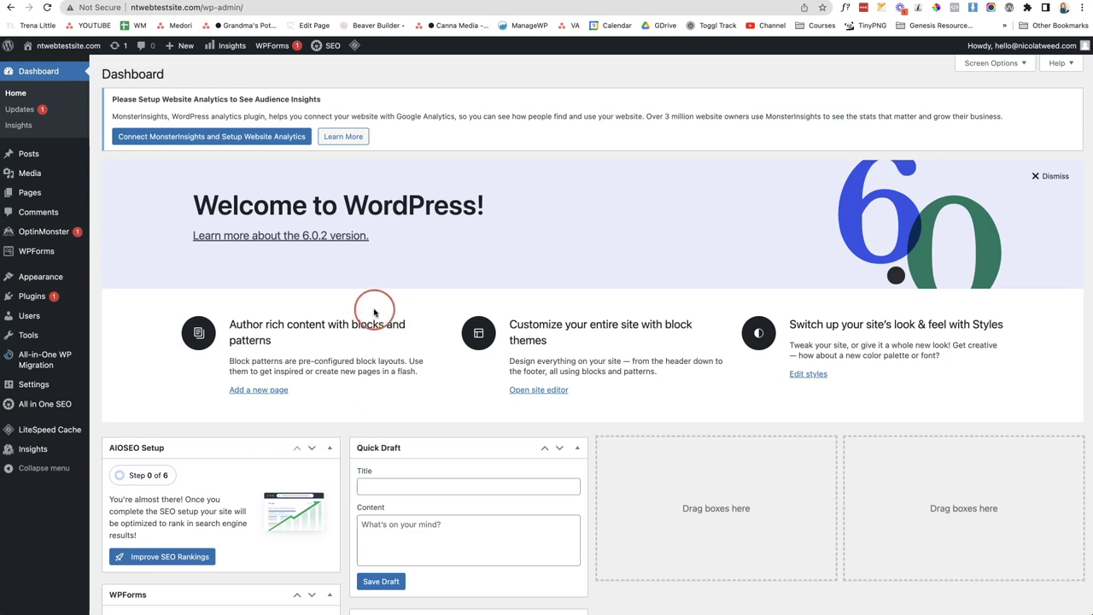
Step: Open the page for adding new themes from the installed themes and browse the popular themes
mouse_move(47, 275)
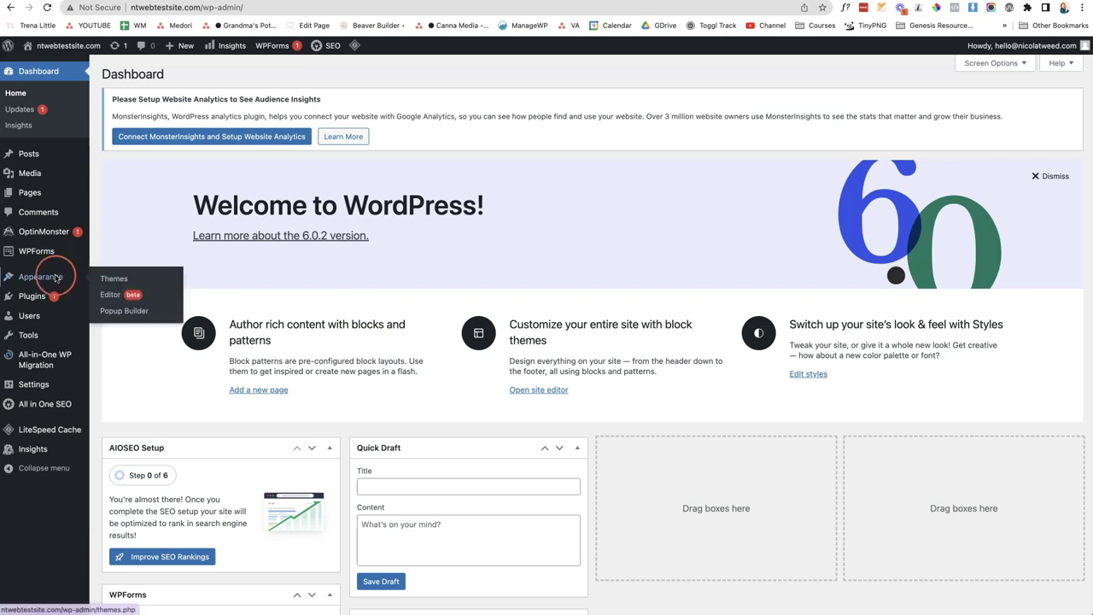
click(144, 282)
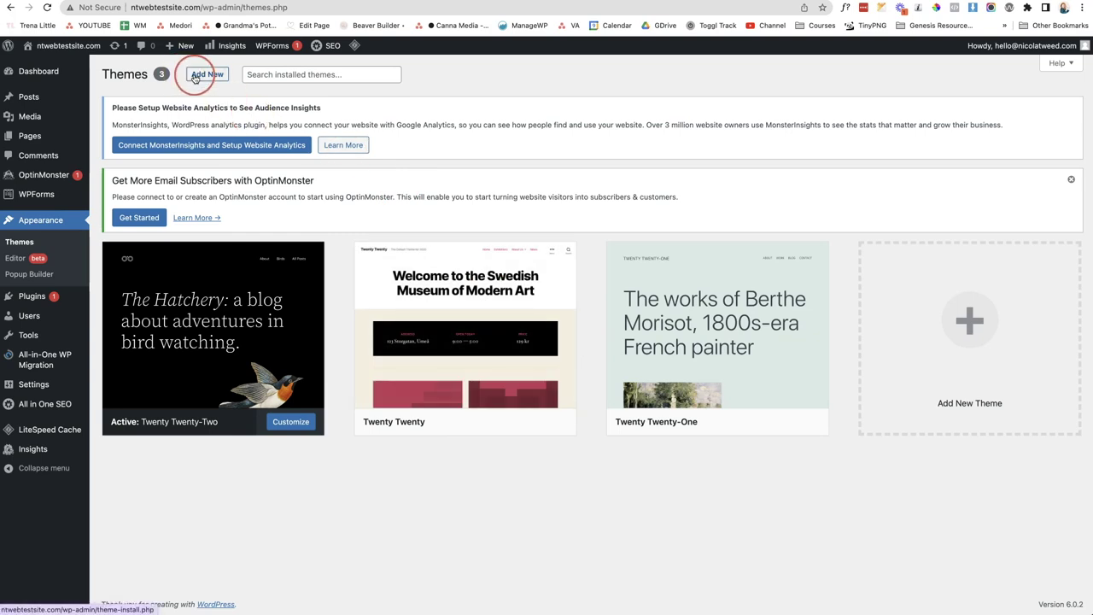
click(978, 337)
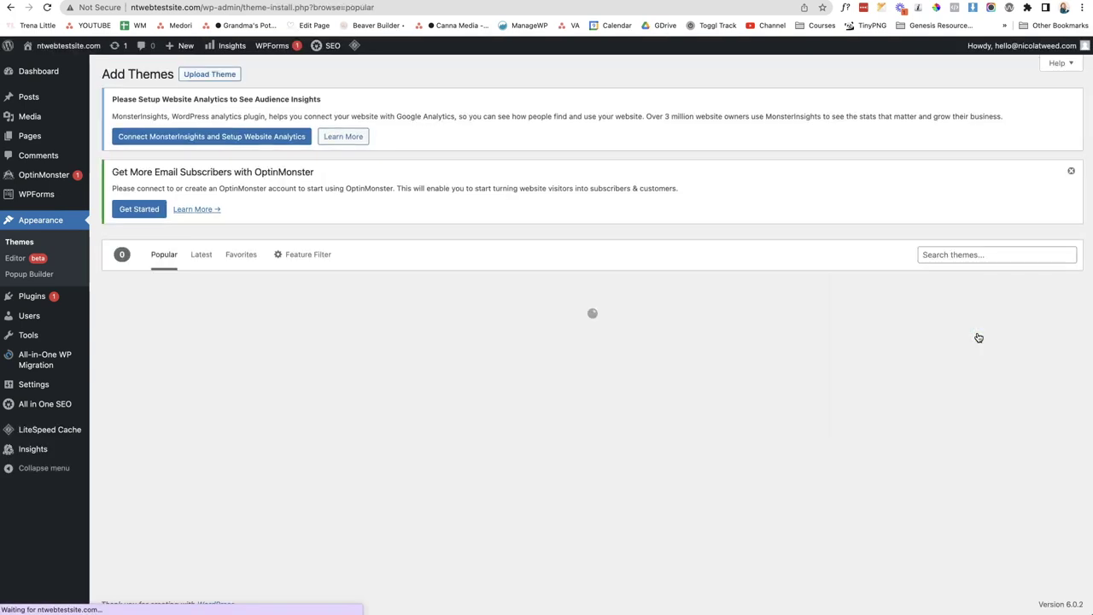
click(531, 342)
scroll(532, 341, down, 3)
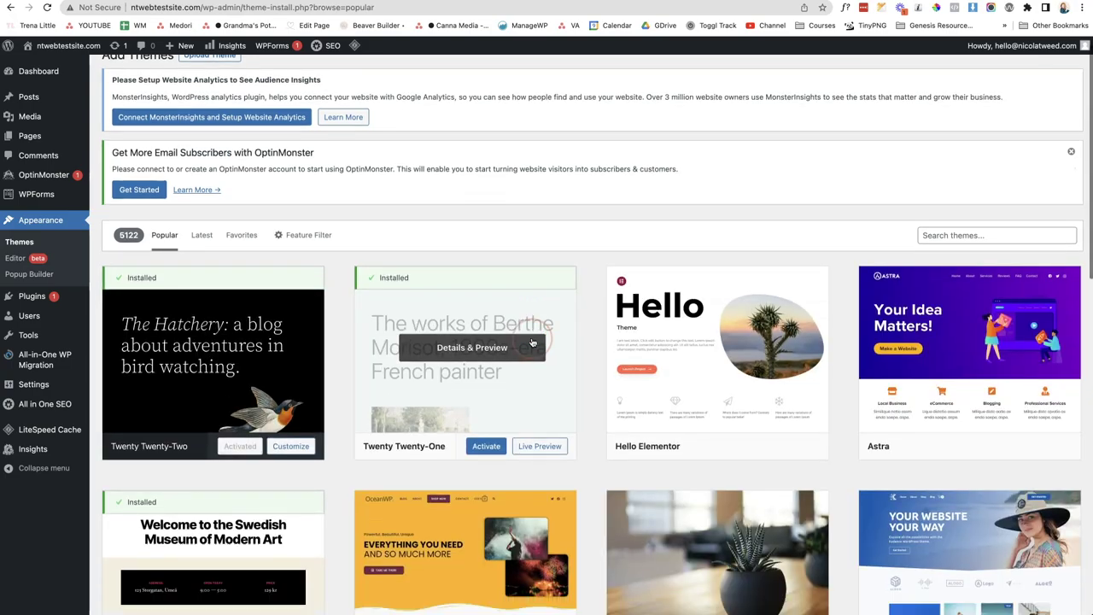
scroll(531, 342, down, 6)
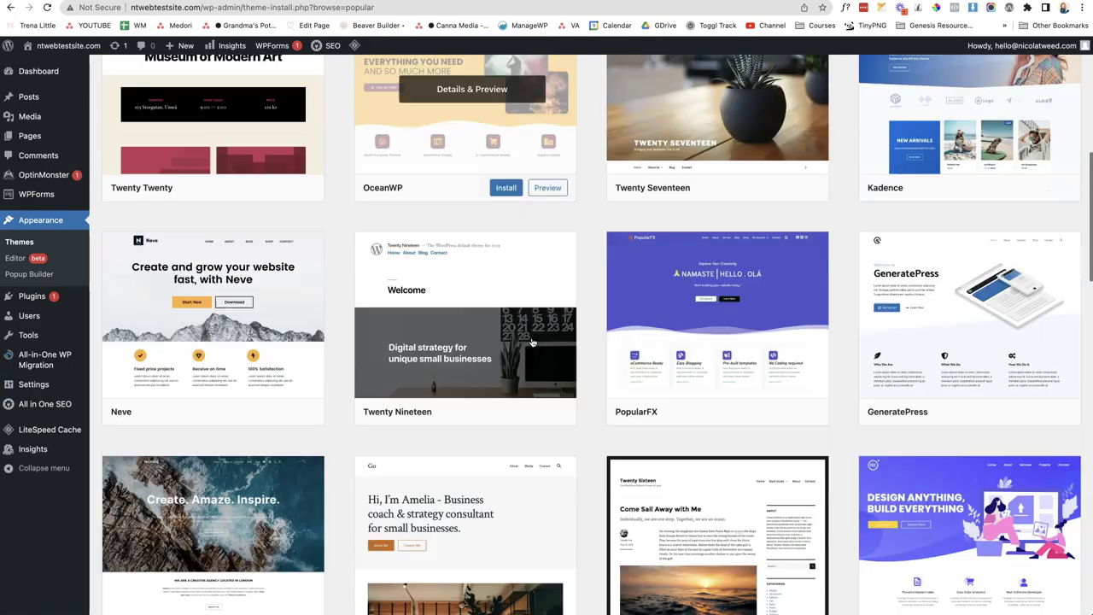
scroll(532, 342, down, 4)
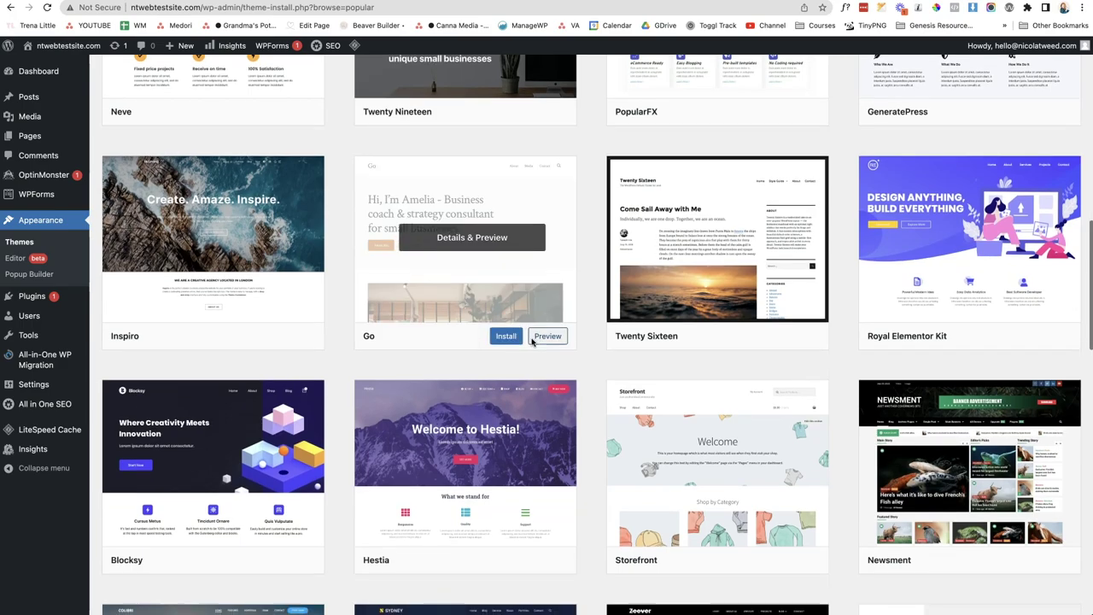
scroll(531, 342, up, 11)
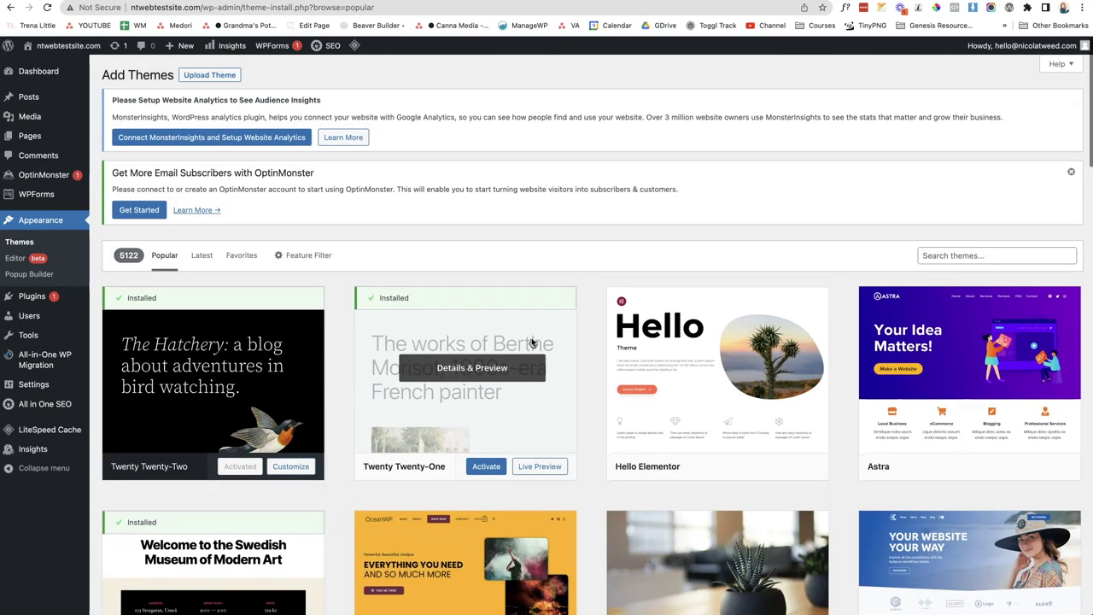
click(229, 76)
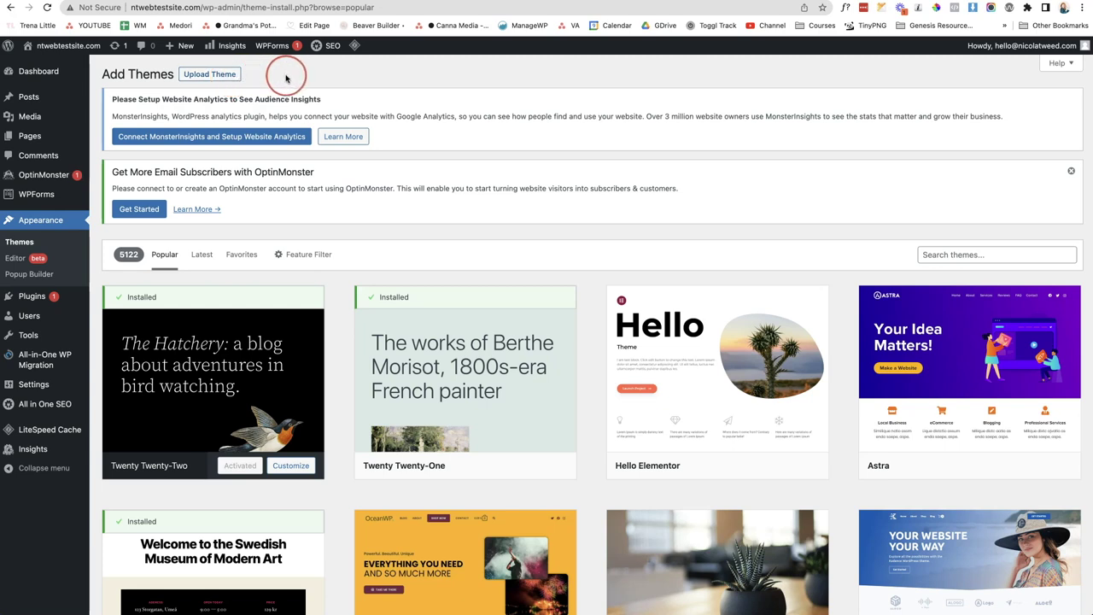
Step: Open the page for adding new plugins from the installed plugins and browse the featured plugins
mouse_move(54, 296)
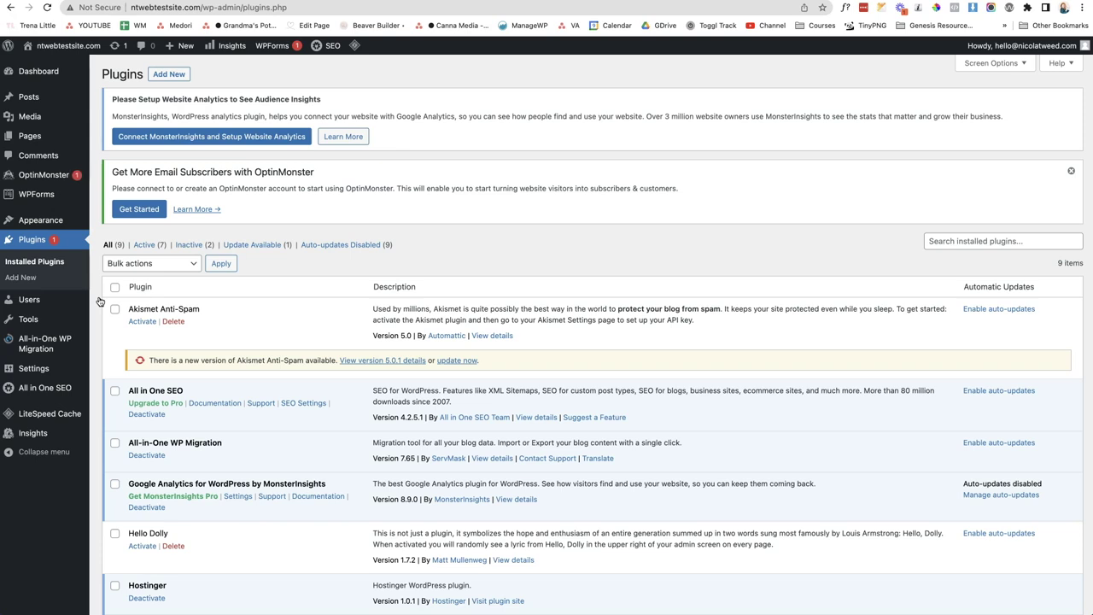
click(169, 74)
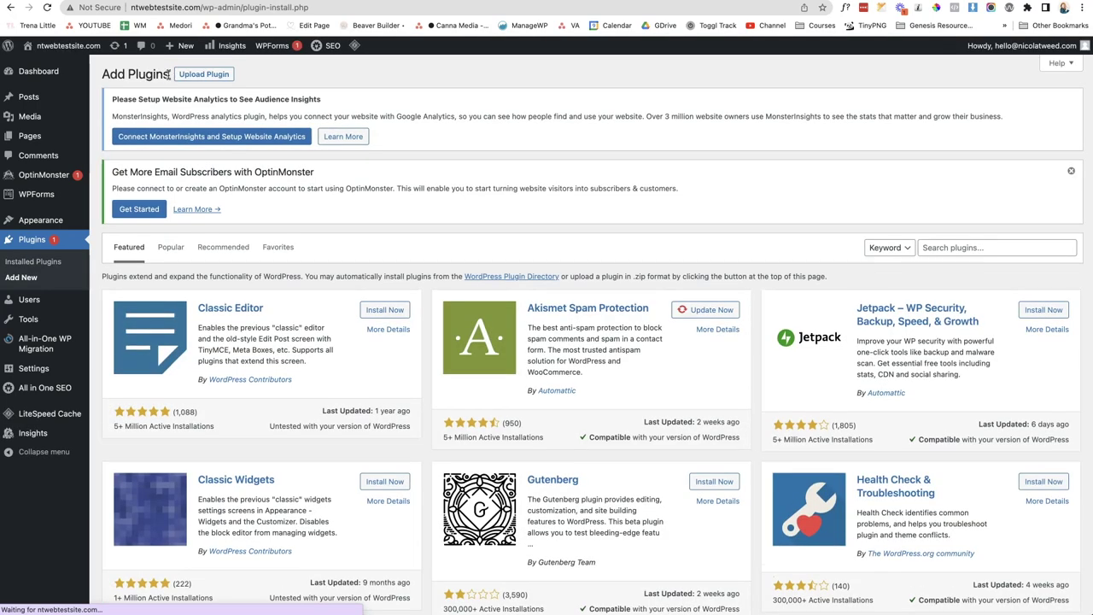
scroll(380, 199, down, 1)
scroll(380, 199, down, 5)
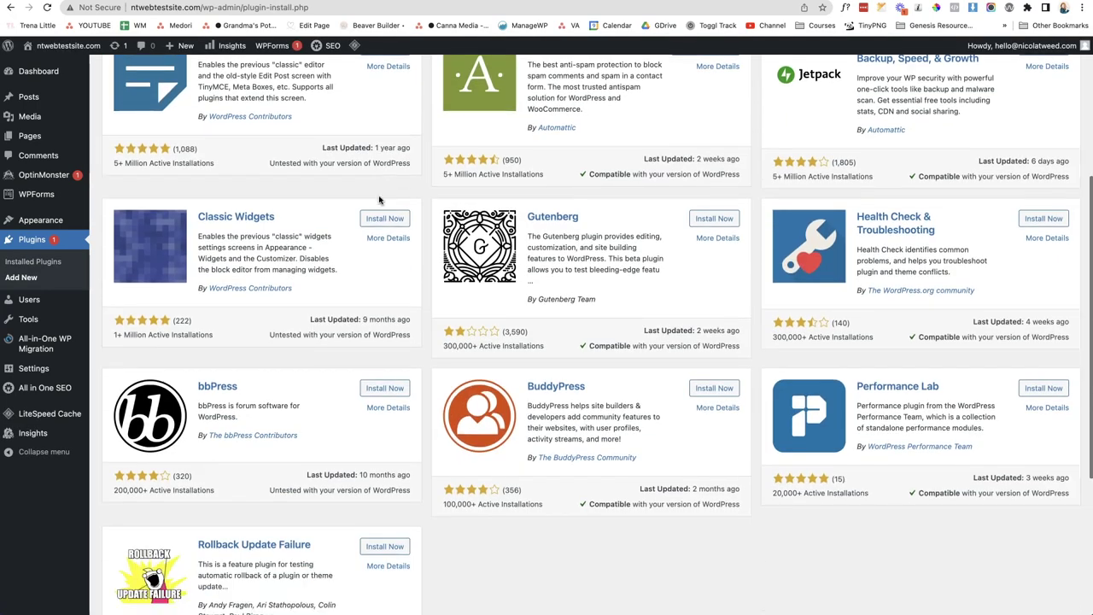
scroll(380, 201, down, 2)
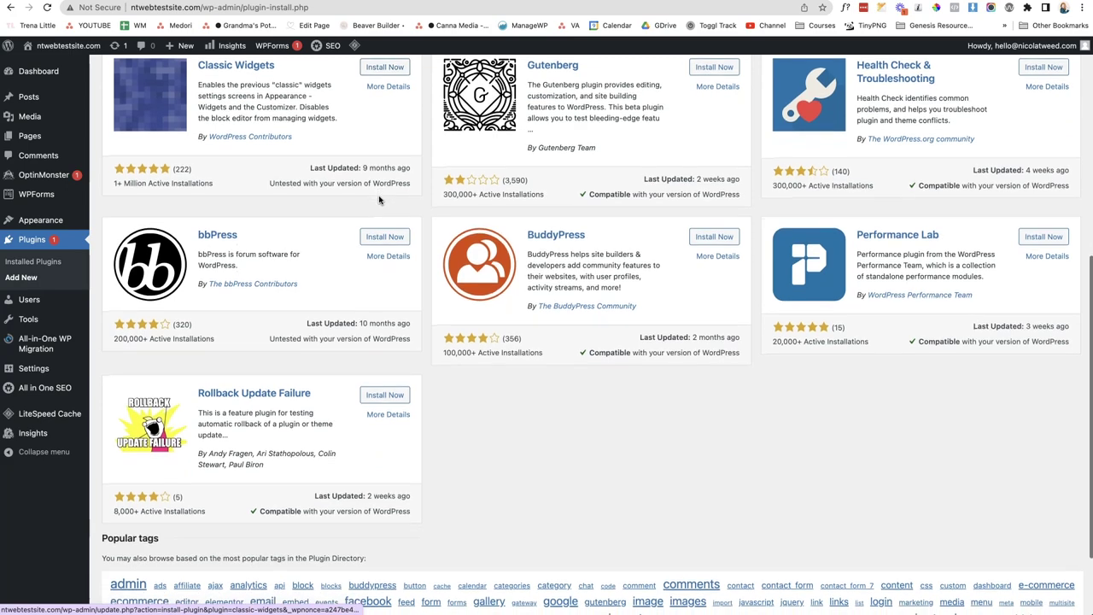
Step: Examine the bbPress plugin's details, last update date, reviews and screenshots, and close its details without installing it
click(169, 270)
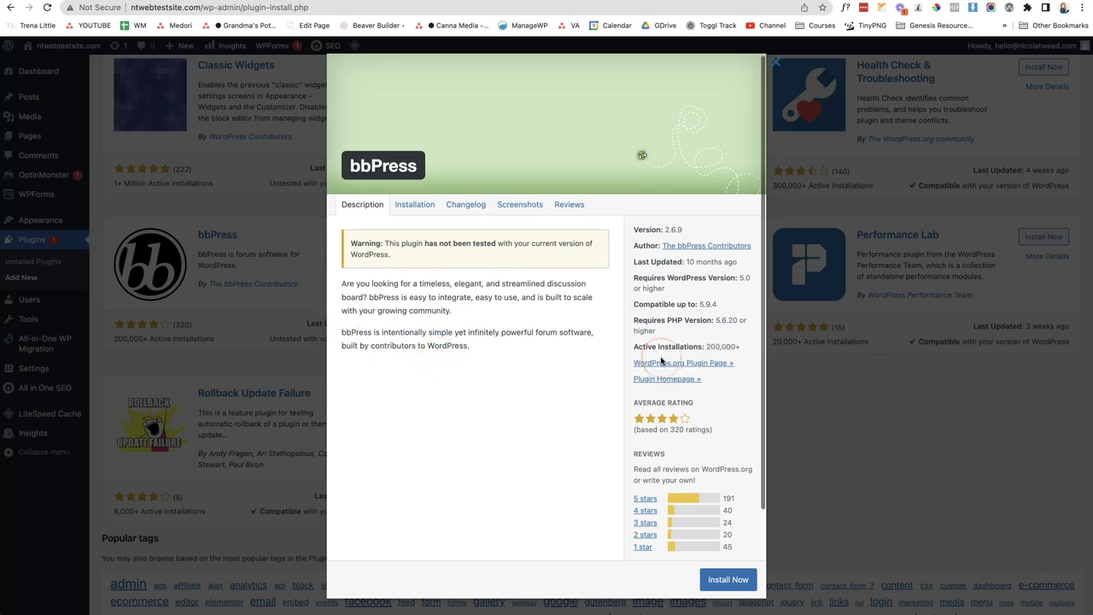
scroll(659, 362, down, 2)
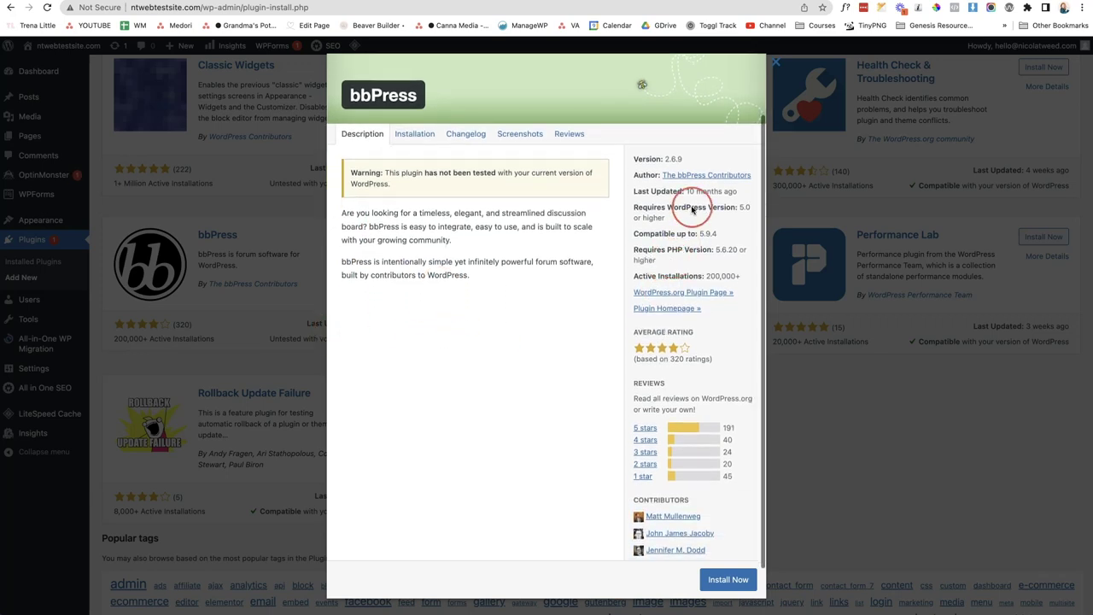
drag(686, 193, 738, 195)
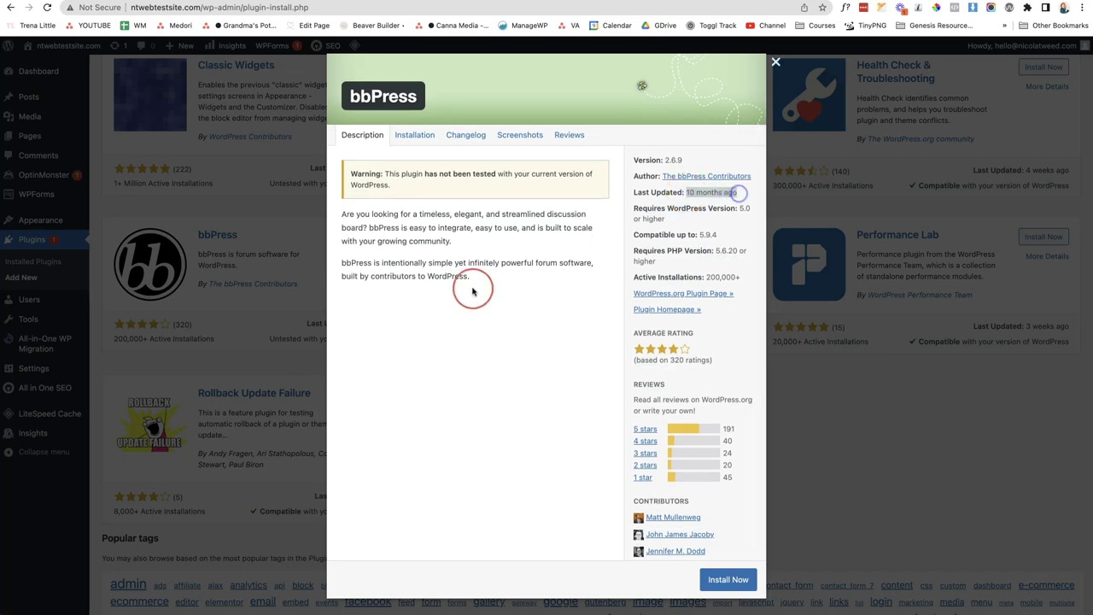
click(570, 140)
click(538, 141)
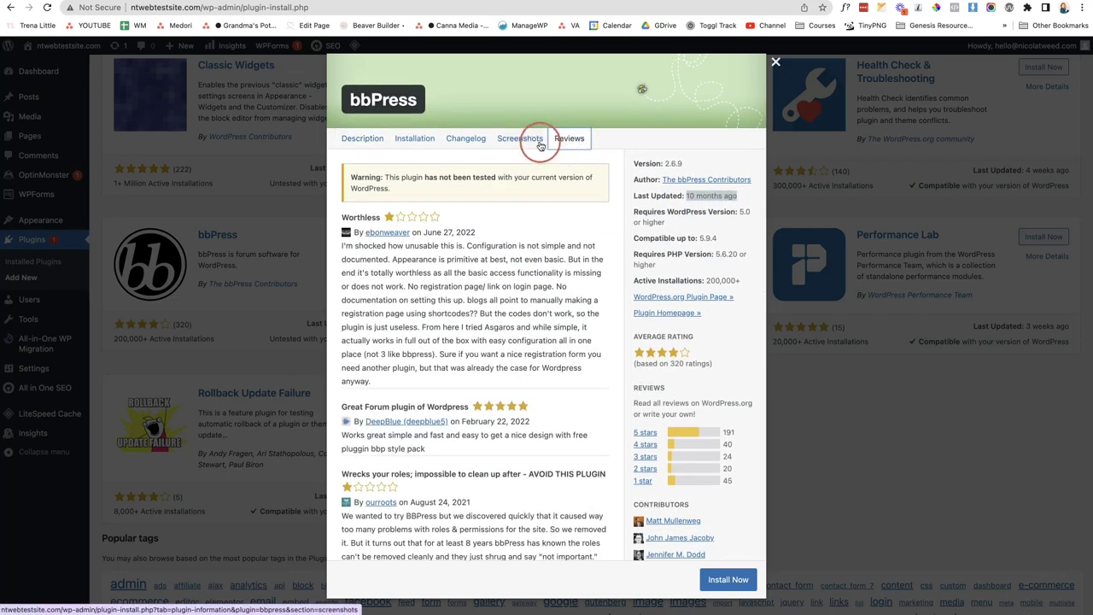
scroll(608, 317, down, 1)
scroll(581, 349, up, 2)
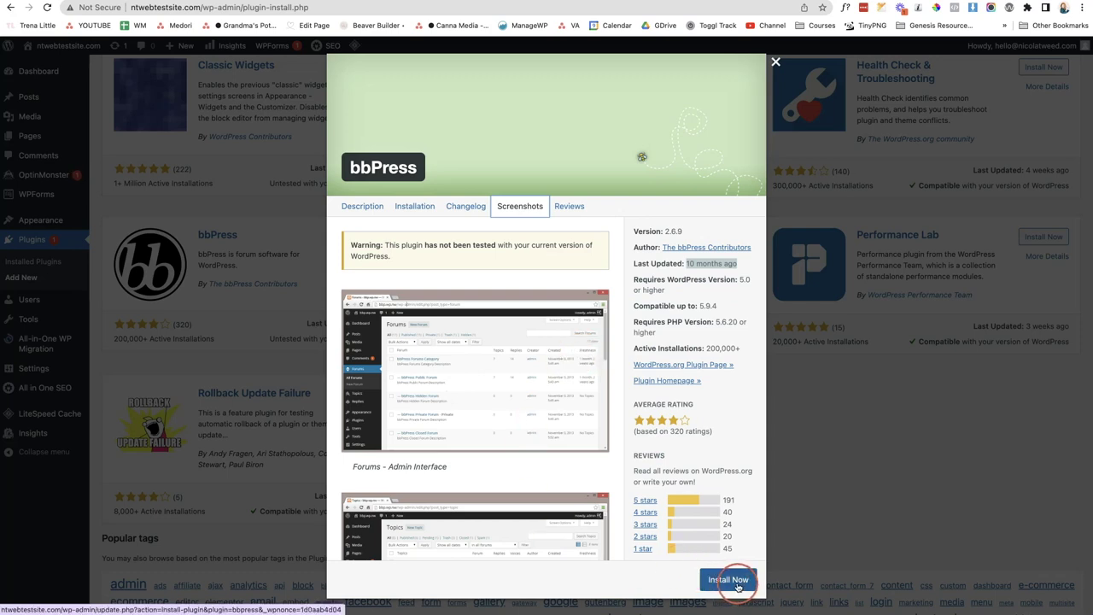
click(777, 63)
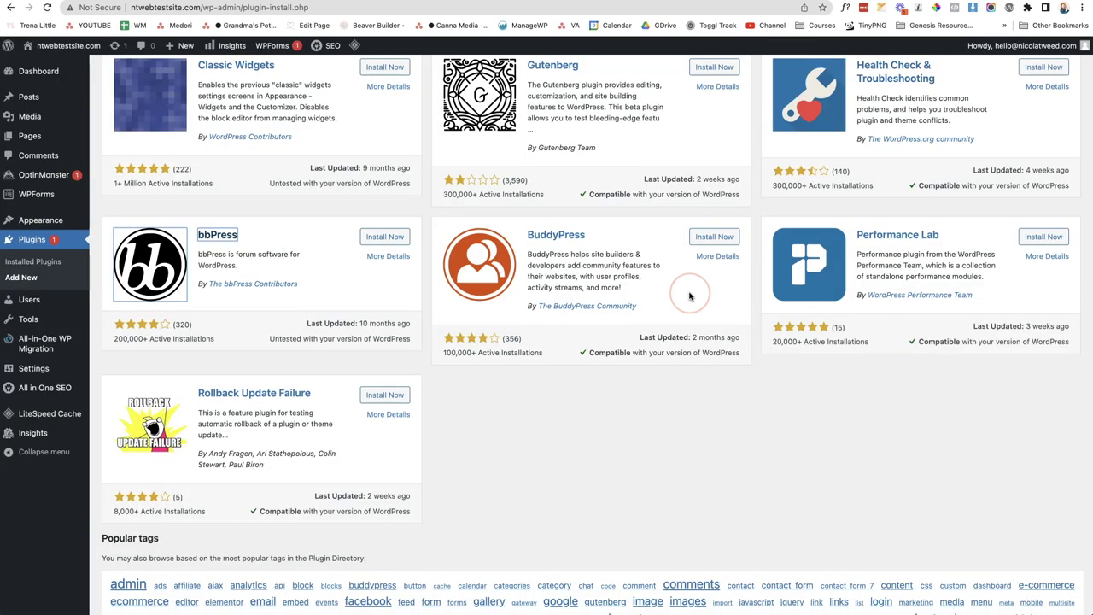
scroll(690, 291, up, 5)
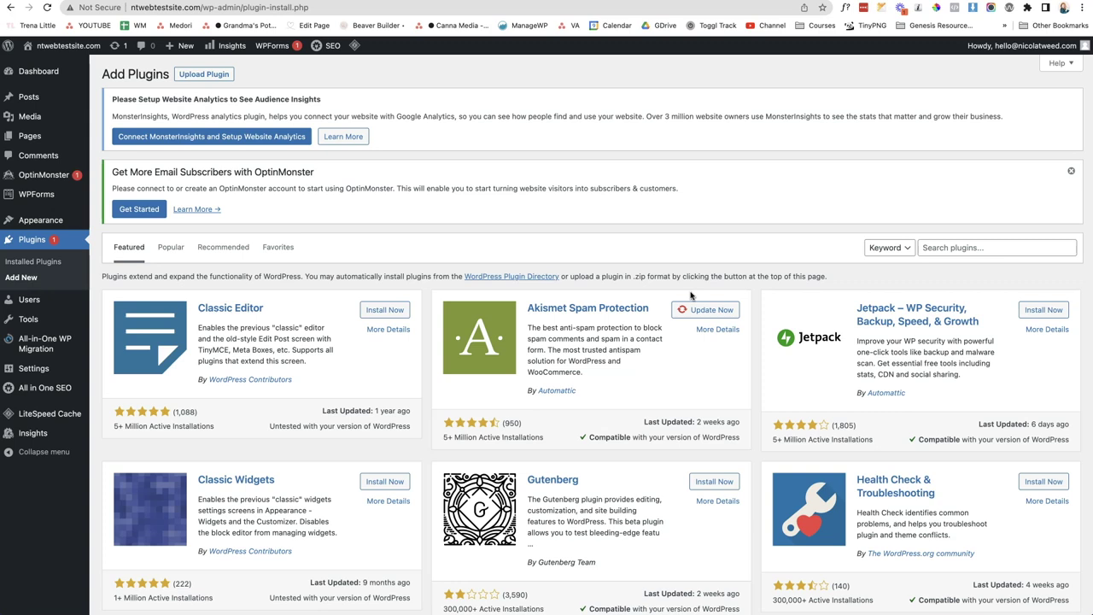
Step: Switch to the Kadence WP website, open its Starter Templates page and browse the template gallery
click(592, 227)
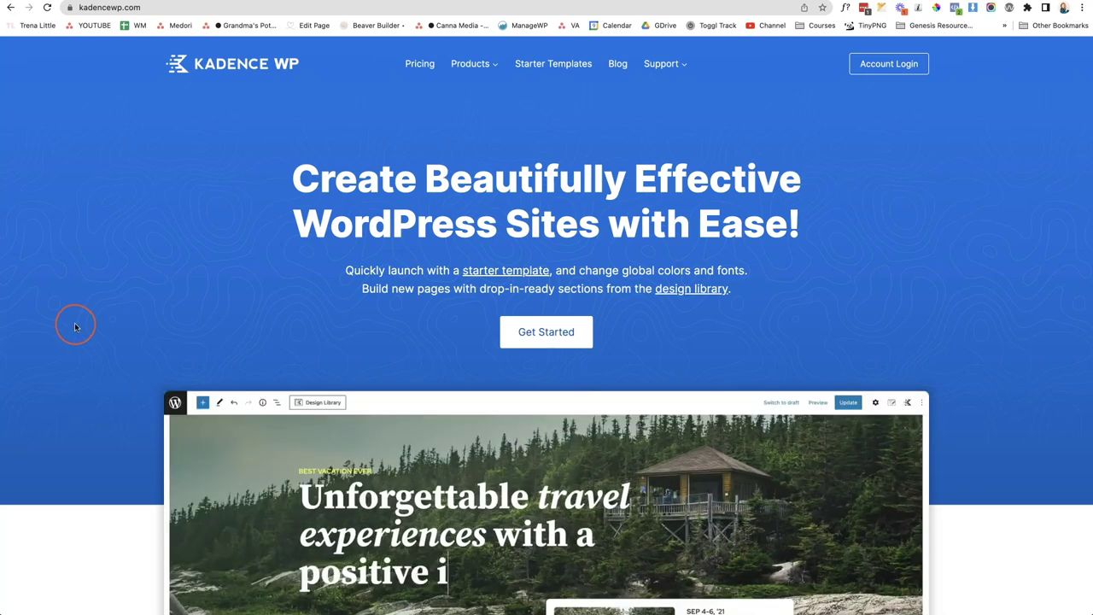
click(561, 69)
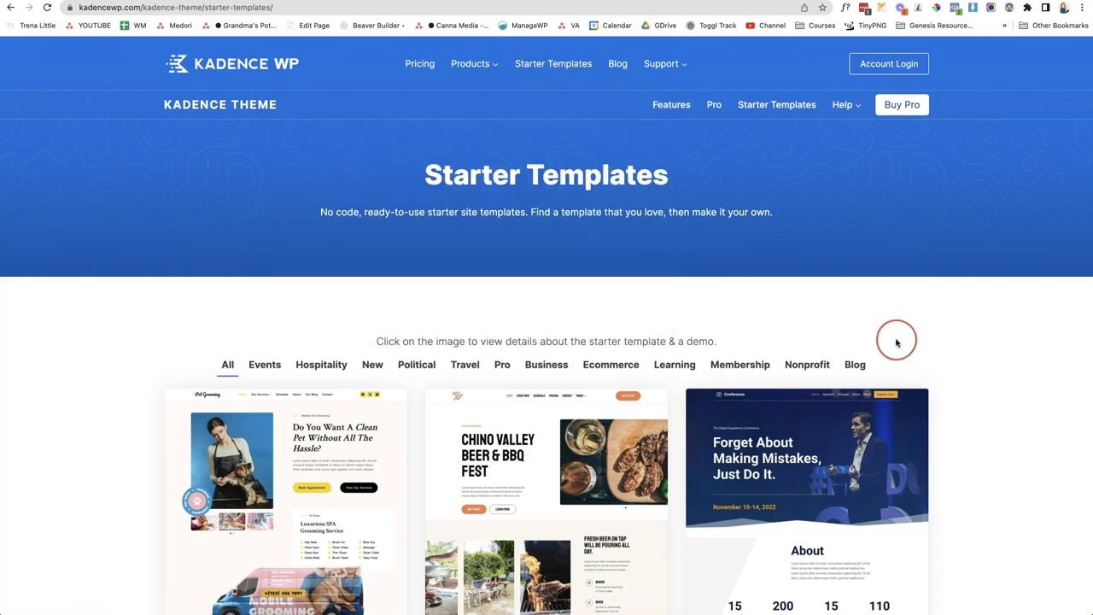
scroll(896, 342, down, 1)
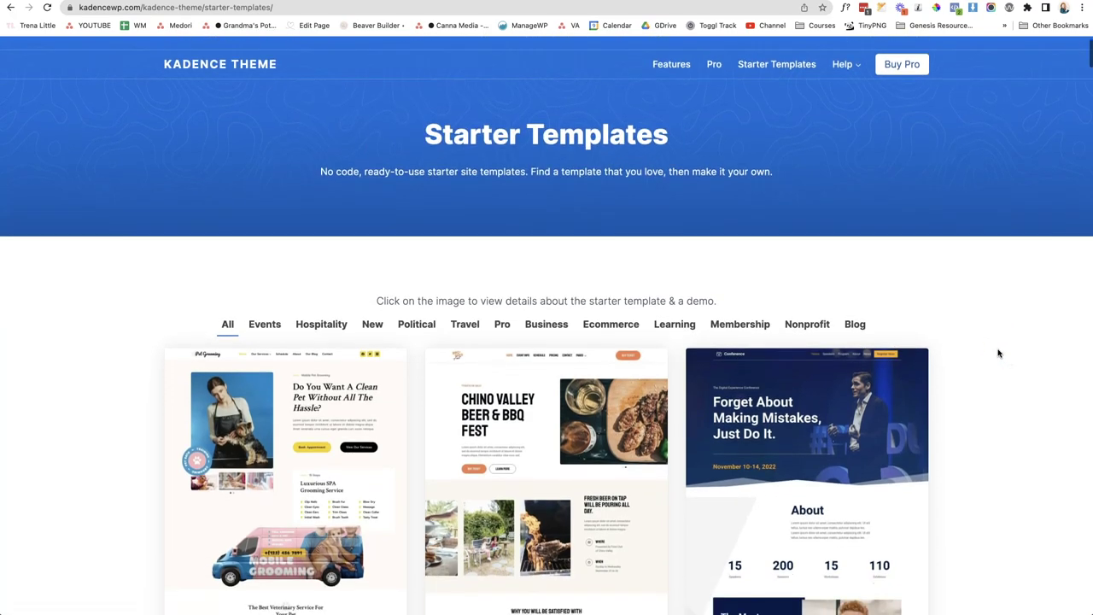
scroll(998, 352, down, 1)
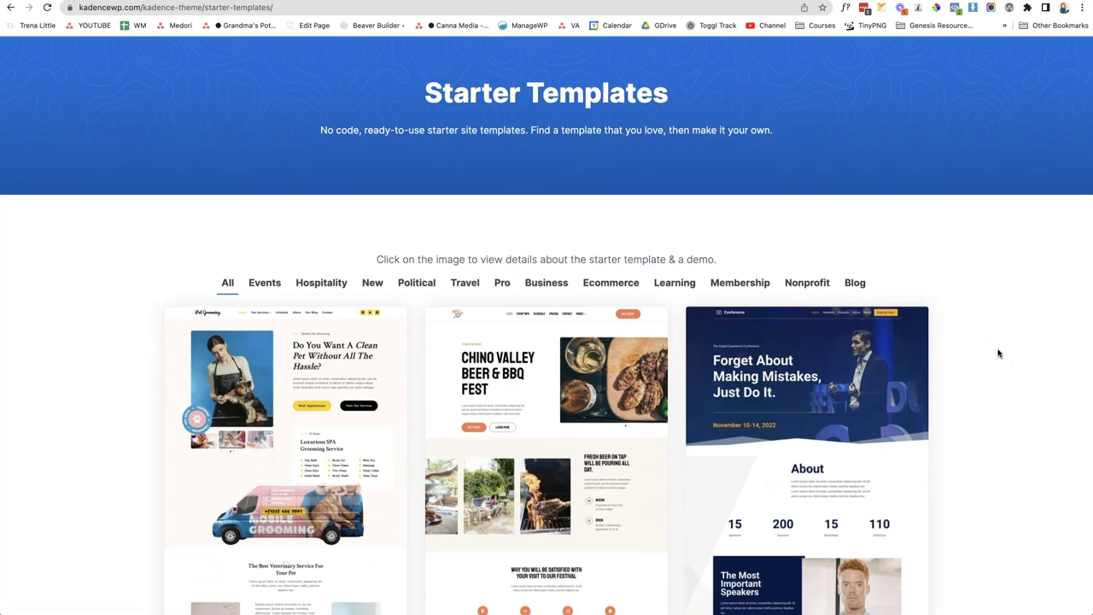
scroll(998, 352, down, 1)
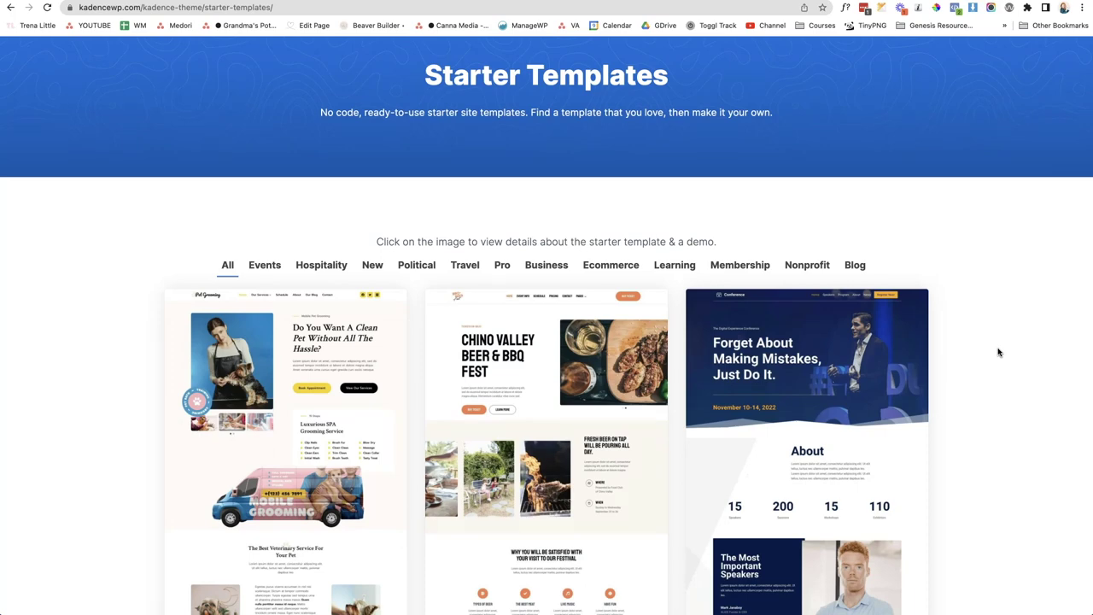
scroll(998, 353, up, 5)
scroll(998, 352, down, 10)
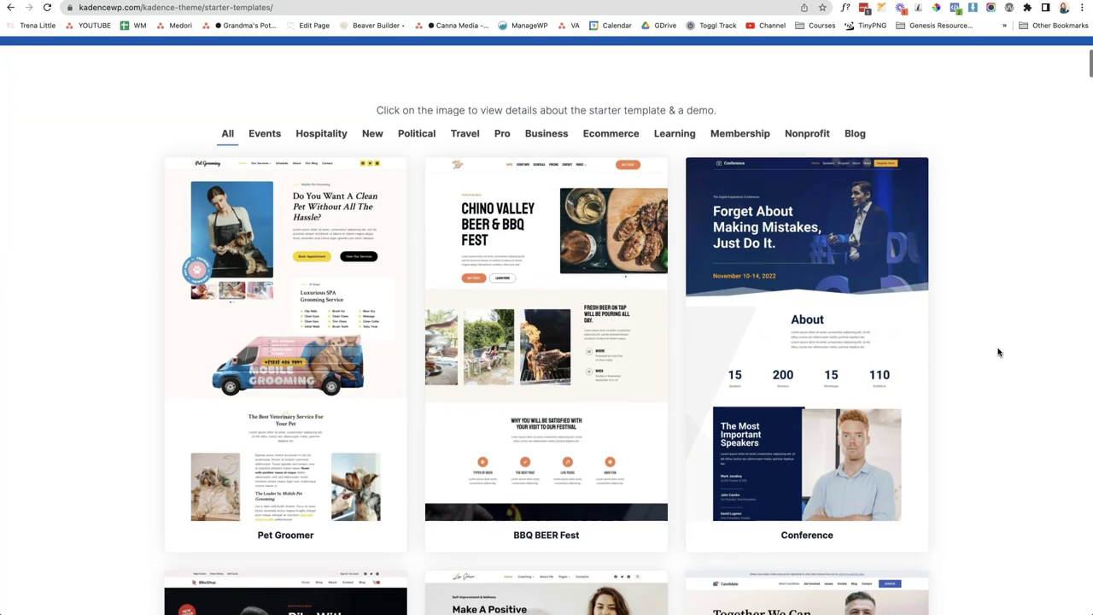
Step: Open nicolatweed.com/shop in a new browser tab and look over the Kadence child themes offered there
key(ctrl+t)
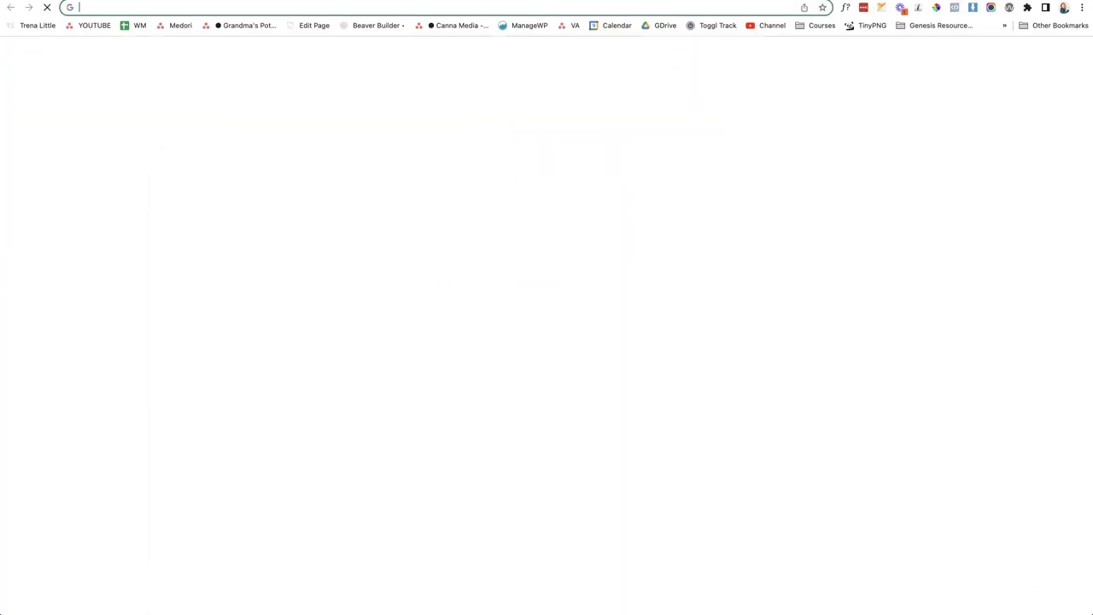
text(nicolatweed.com/shop)
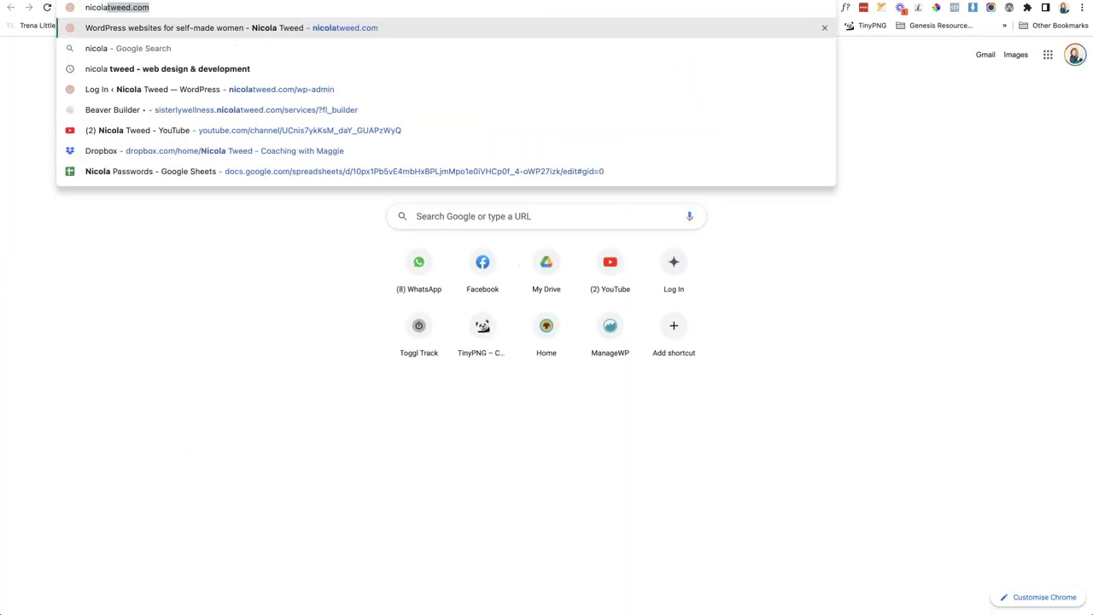
key(Return)
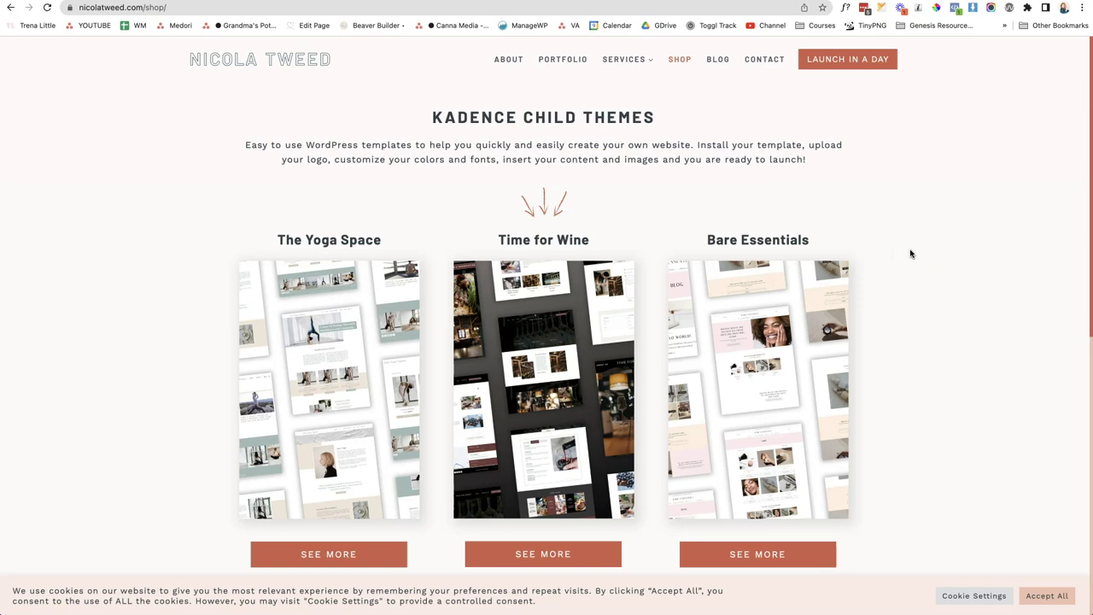
scroll(378, 207, down, 2)
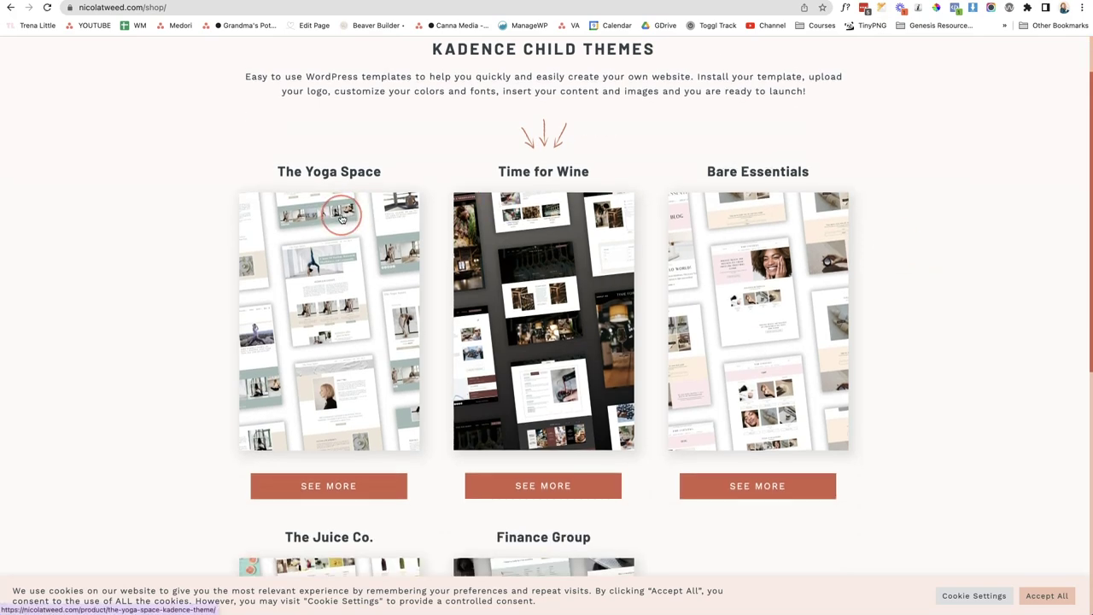
scroll(341, 218, down, 3)
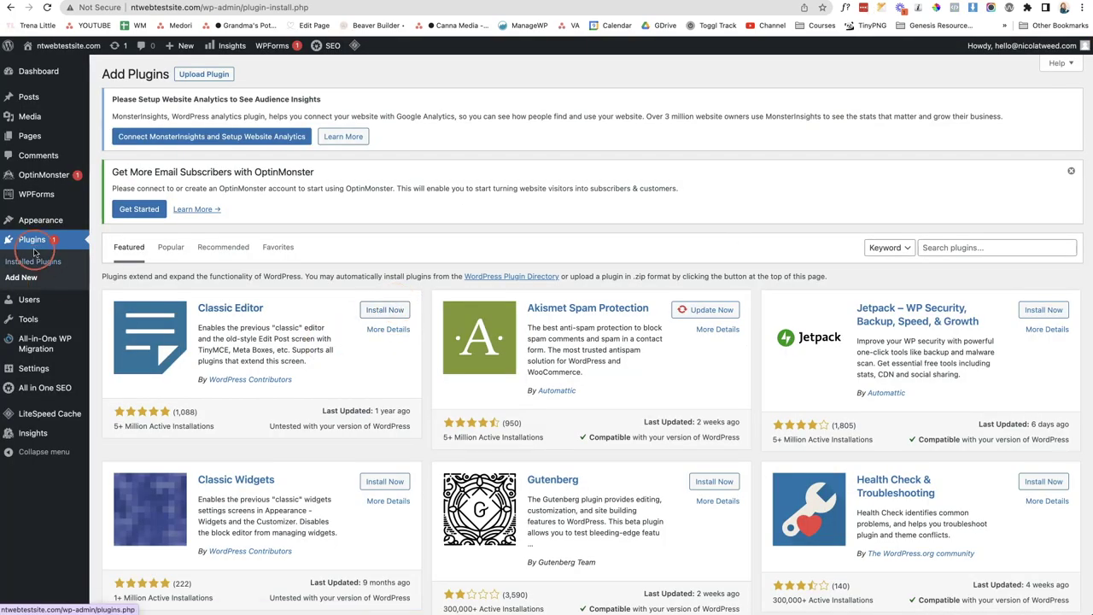
Step: Return to the WordPress admin, install the Kadence theme from the popular themes and activate it
mouse_move(51, 221)
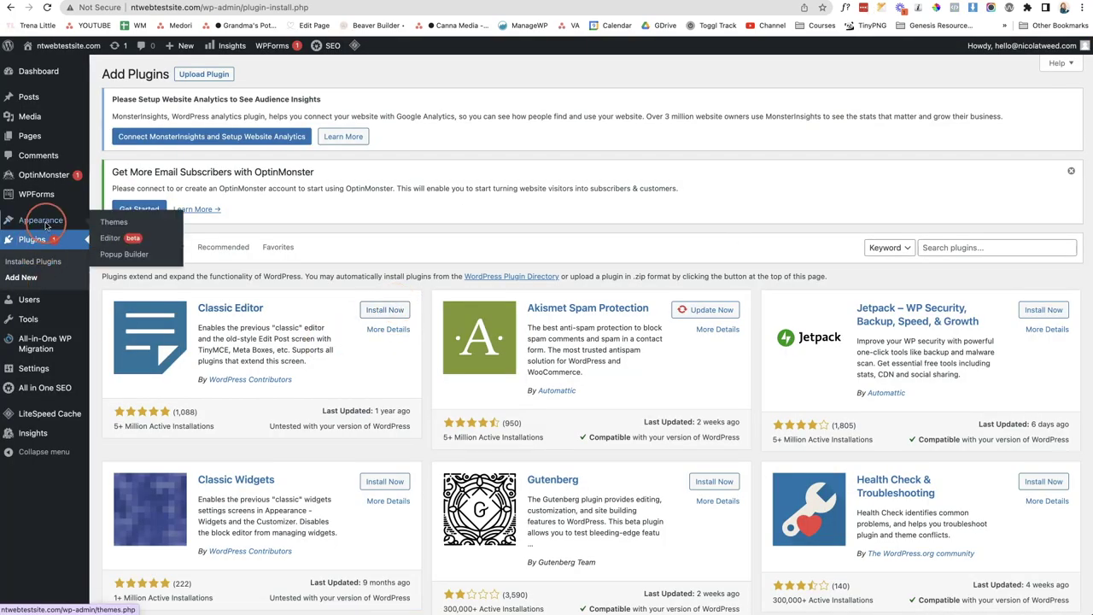
click(121, 227)
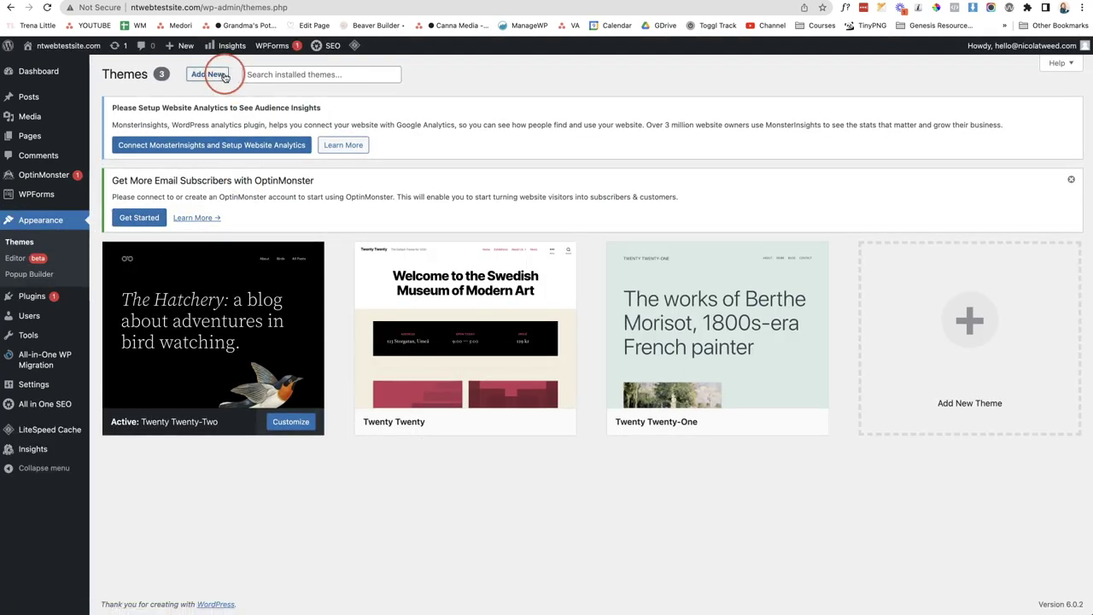
click(219, 75)
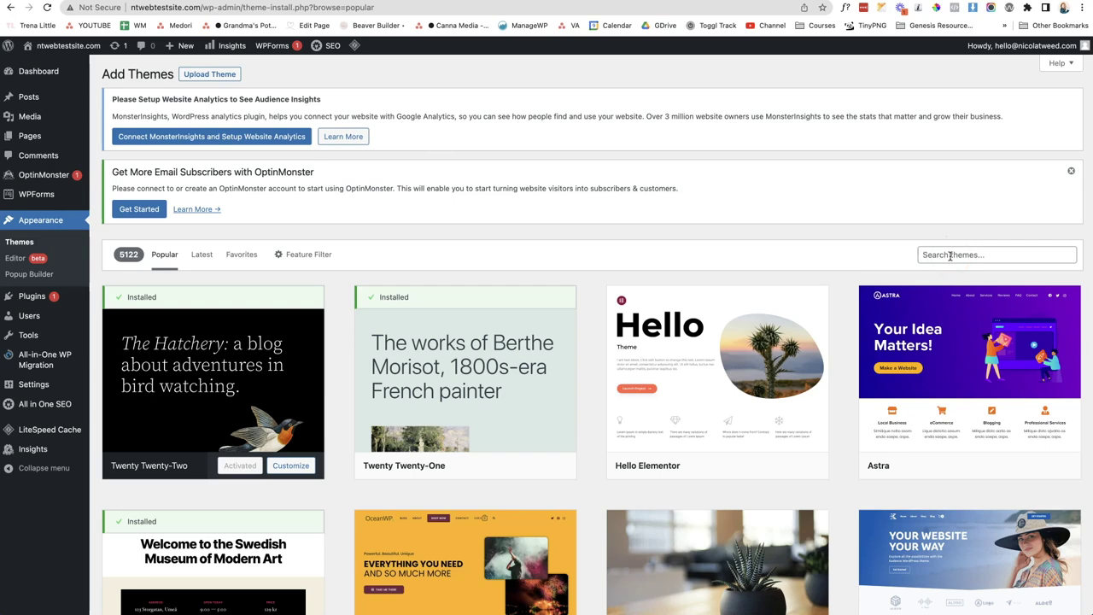
scroll(743, 220, down, 3)
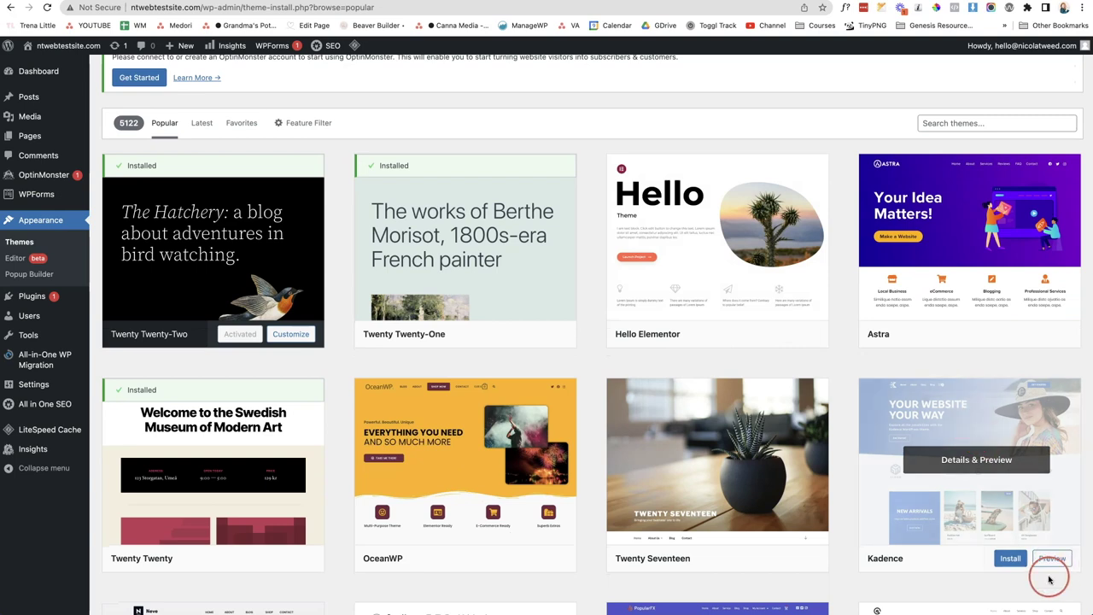
click(1013, 561)
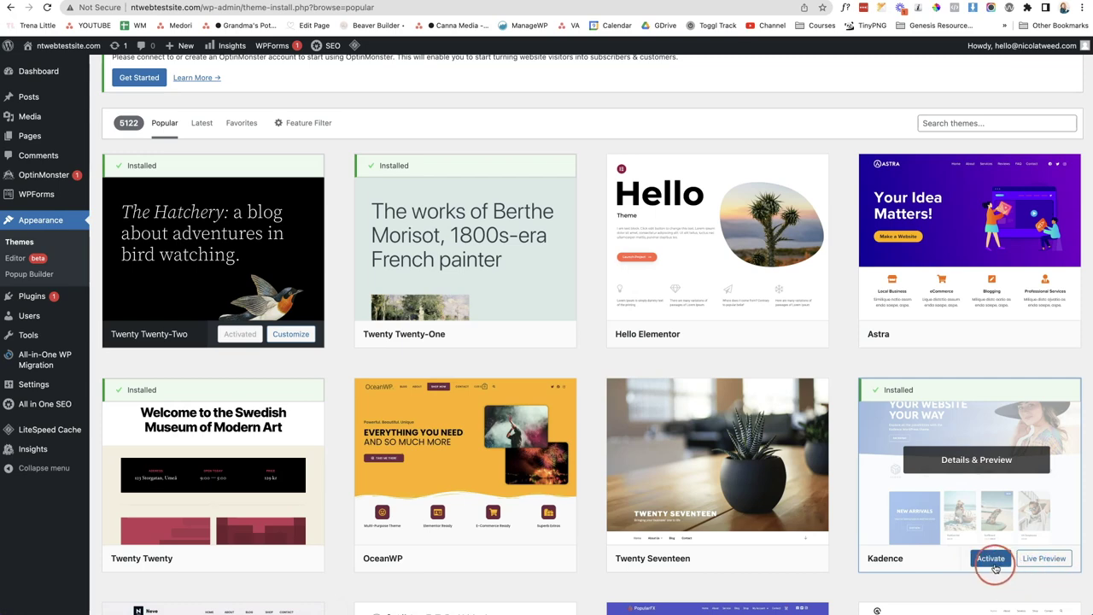
click(993, 560)
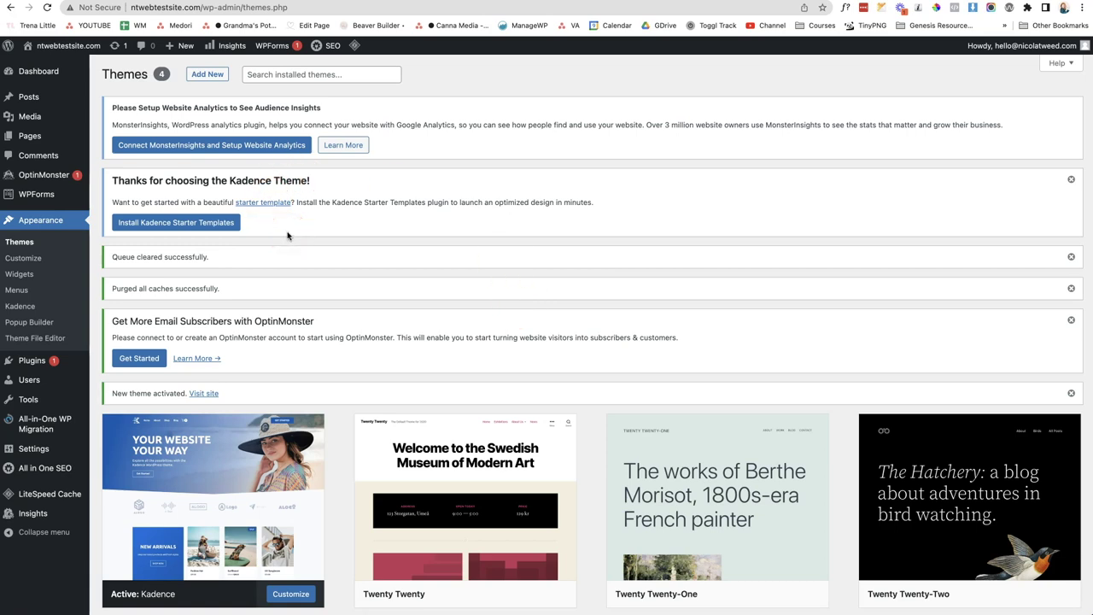
Step: Install the Kadence Starter Templates plugin offered for the newly activated theme
click(185, 227)
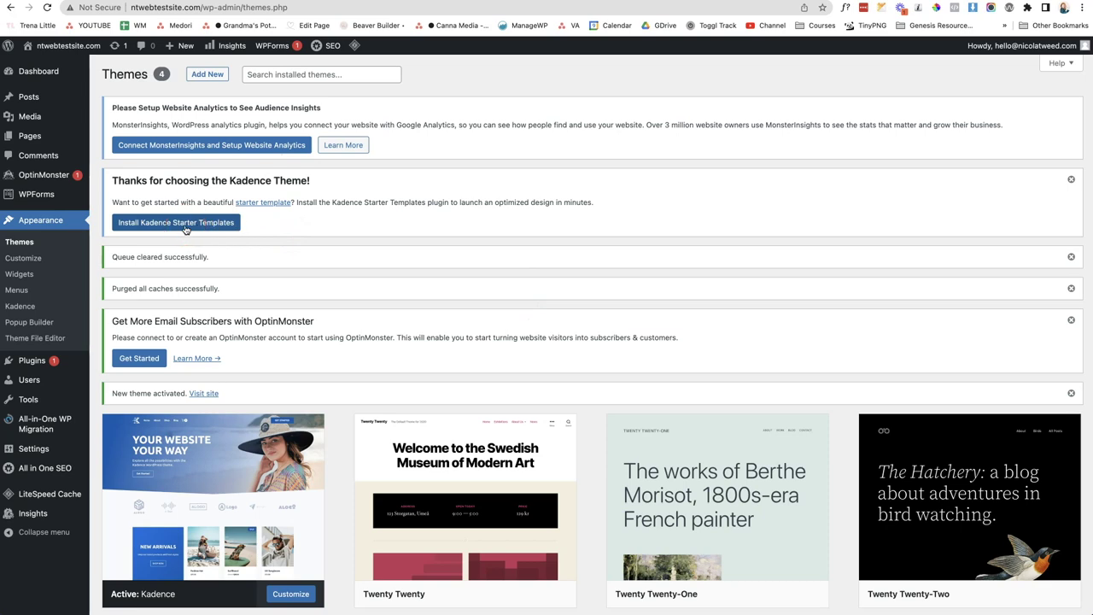
click(220, 227)
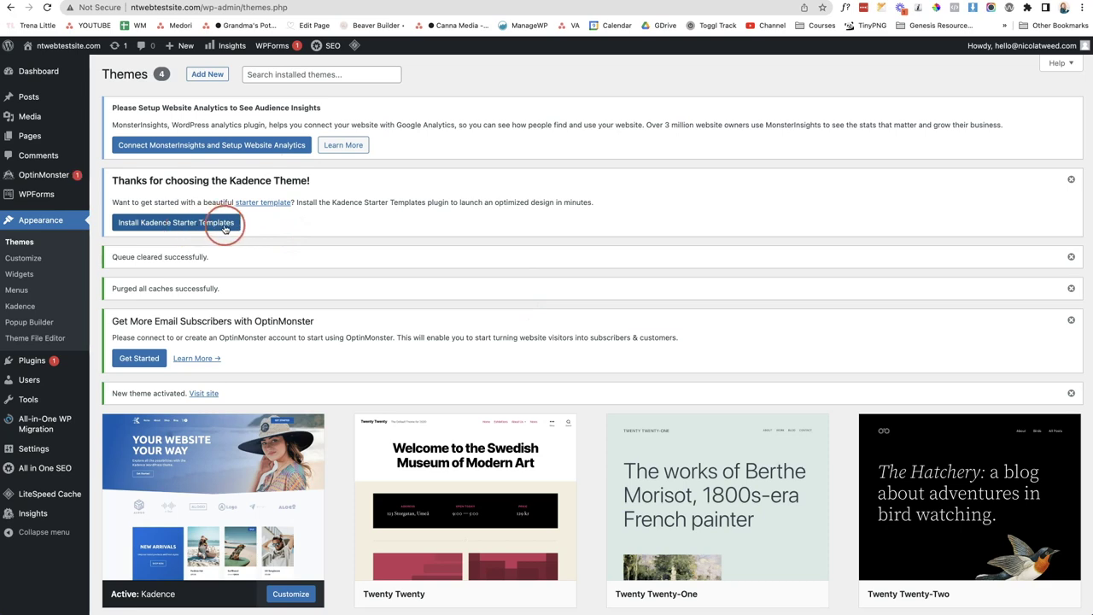
click(195, 226)
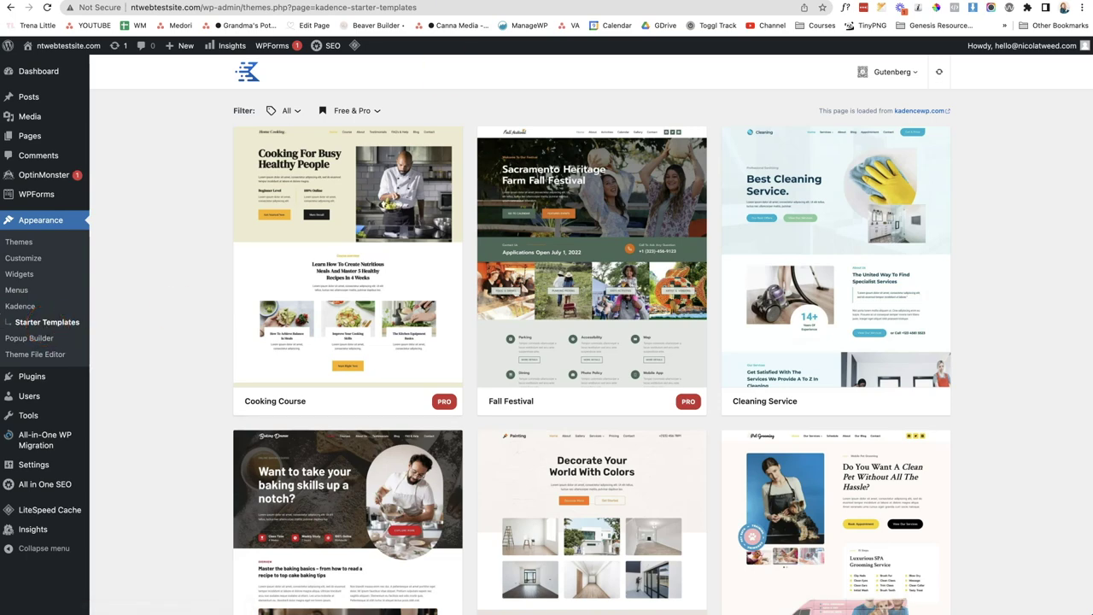
Step: Open the BBQ BEER Fest template on the Kadence website and examine its live preview through the home page's sections
click(513, 0)
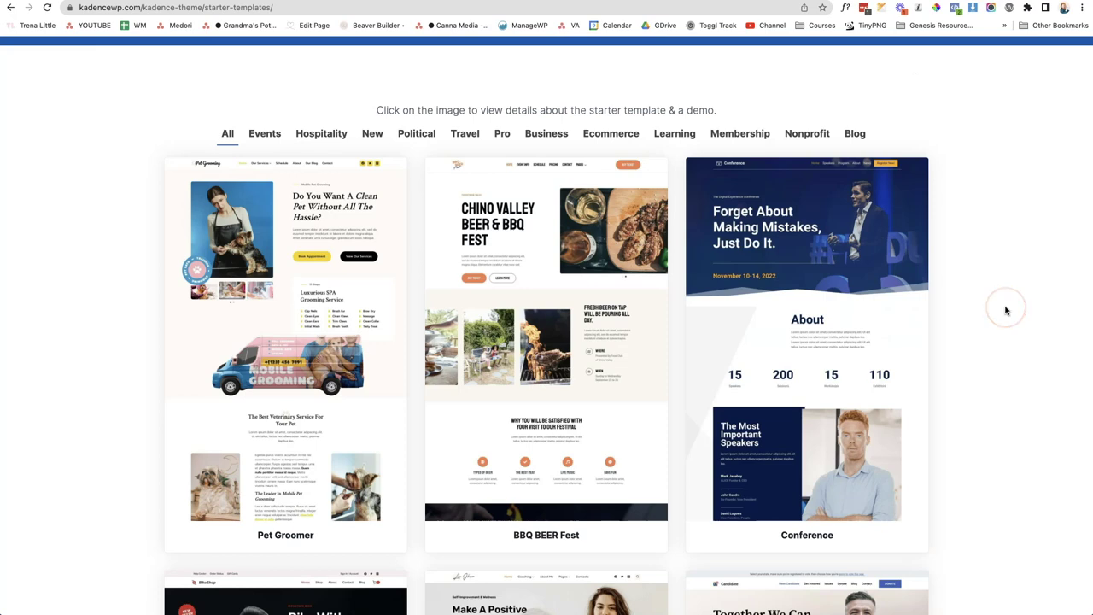
scroll(1006, 310, down, 3)
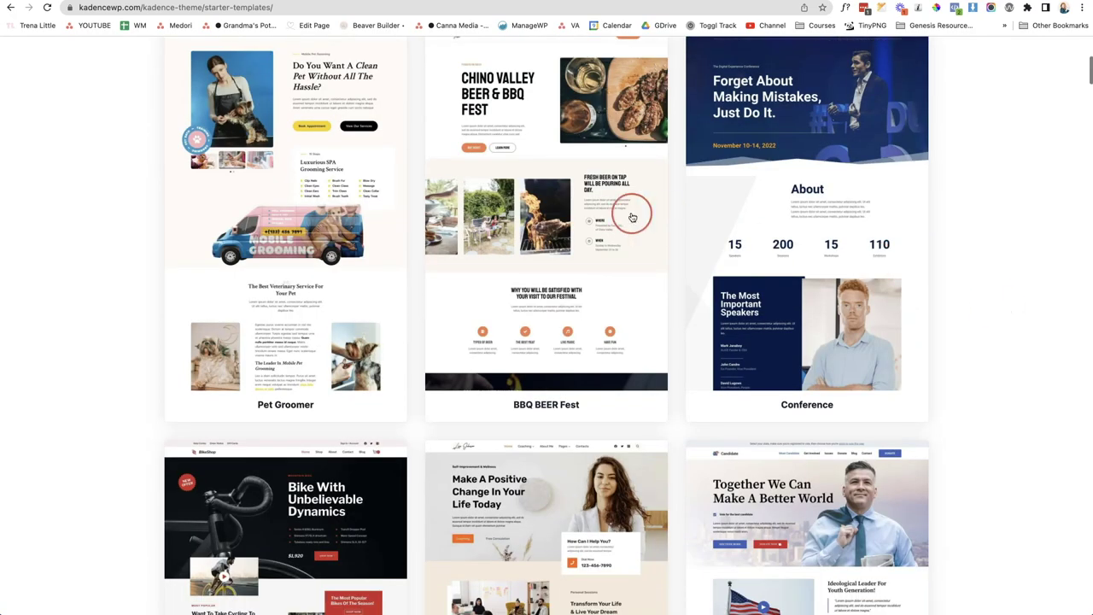
click(559, 200)
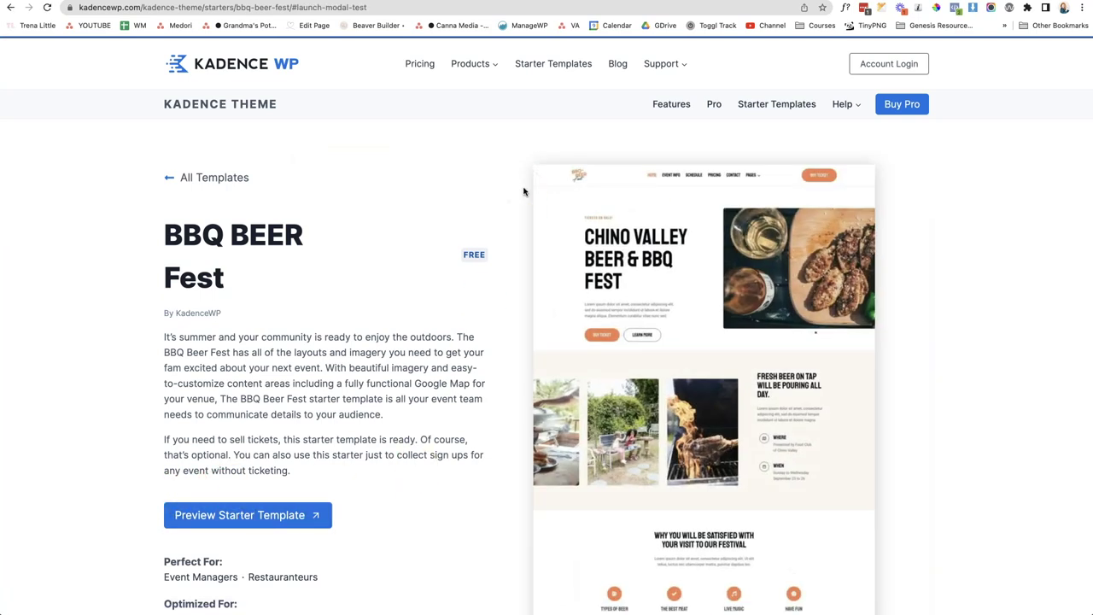
click(256, 514)
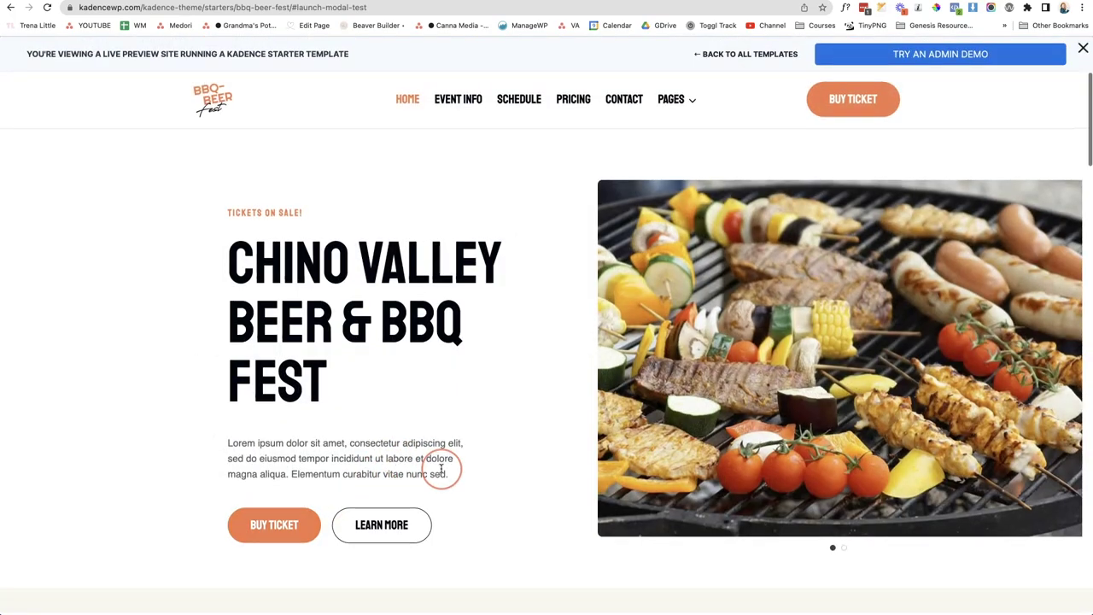
scroll(441, 470, down, 3)
scroll(442, 469, down, 3)
click(527, 445)
scroll(527, 447, down, 4)
scroll(527, 448, down, 10)
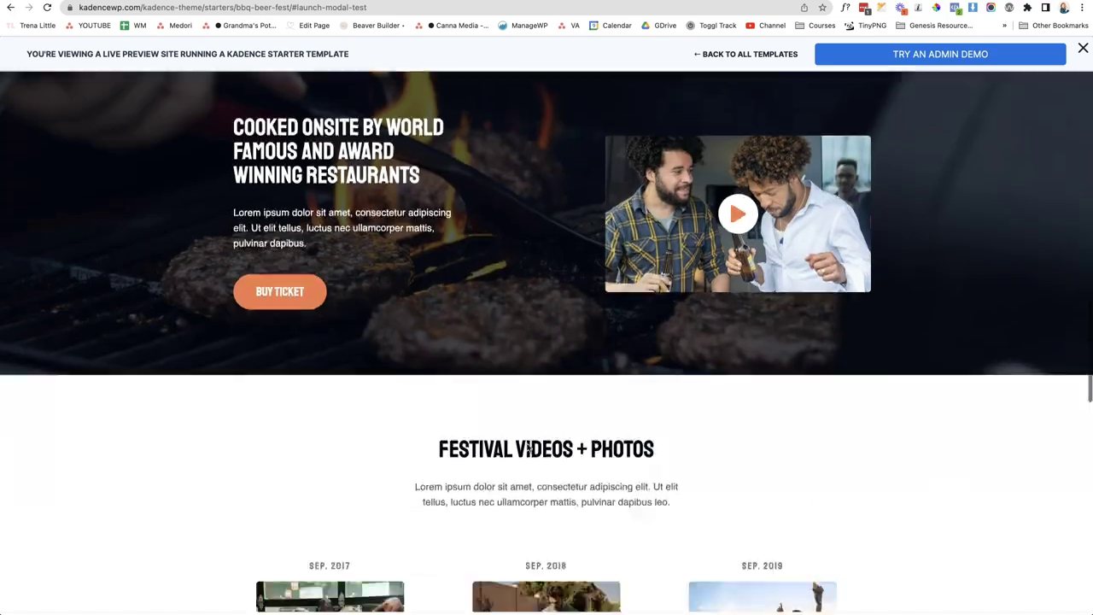
scroll(527, 448, down, 8)
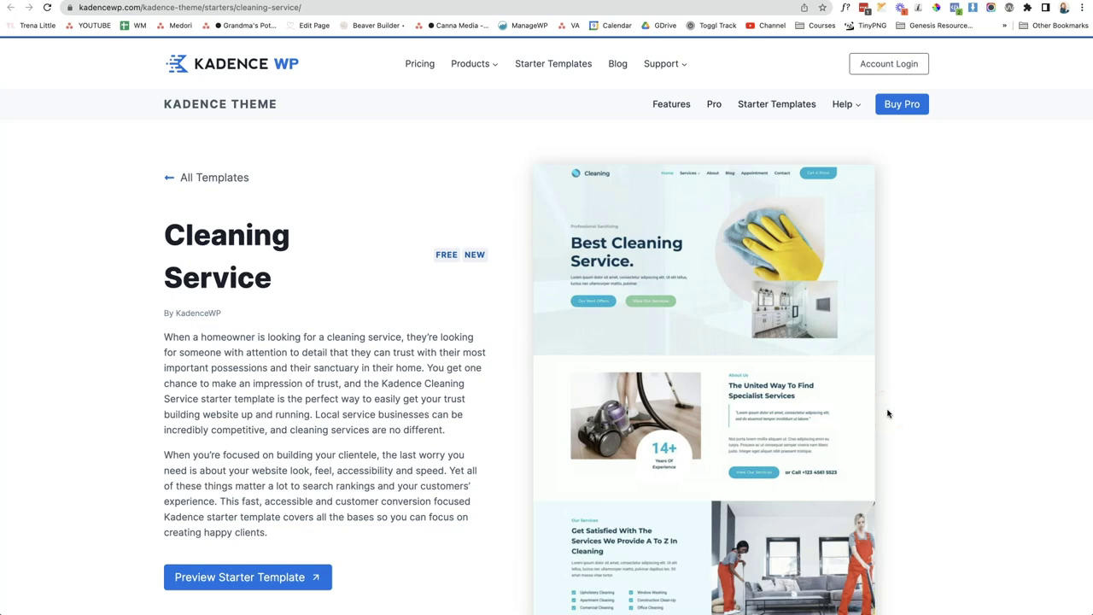
Step: Examine the Cleaning Service template's page on the Kadence website, including its description, suggested uses, sample designs and features
scroll(888, 412, down, 3)
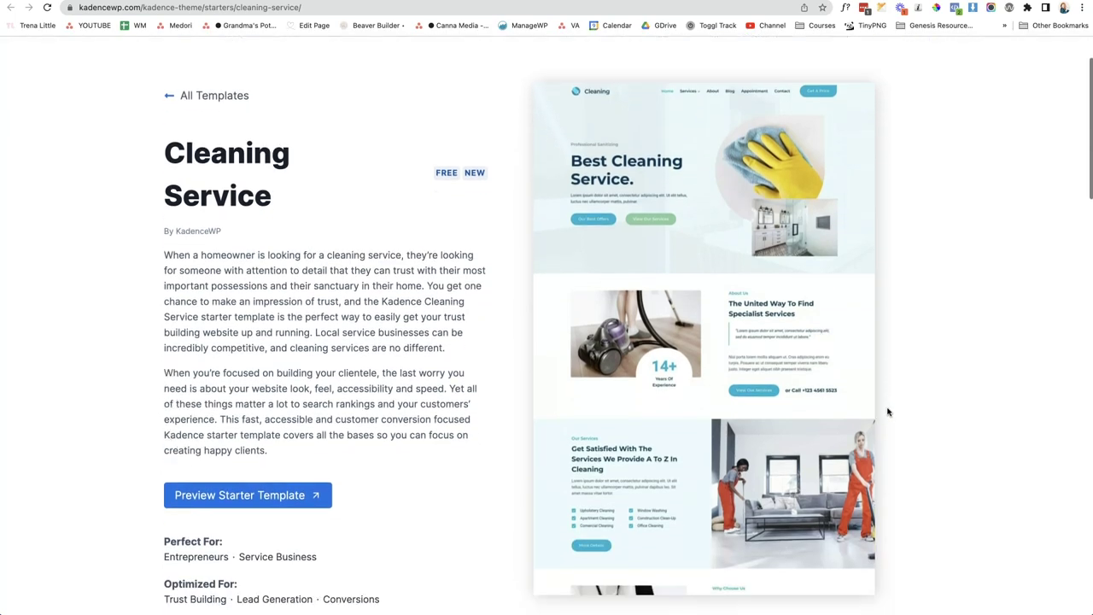
scroll(888, 413, down, 1)
click(248, 471)
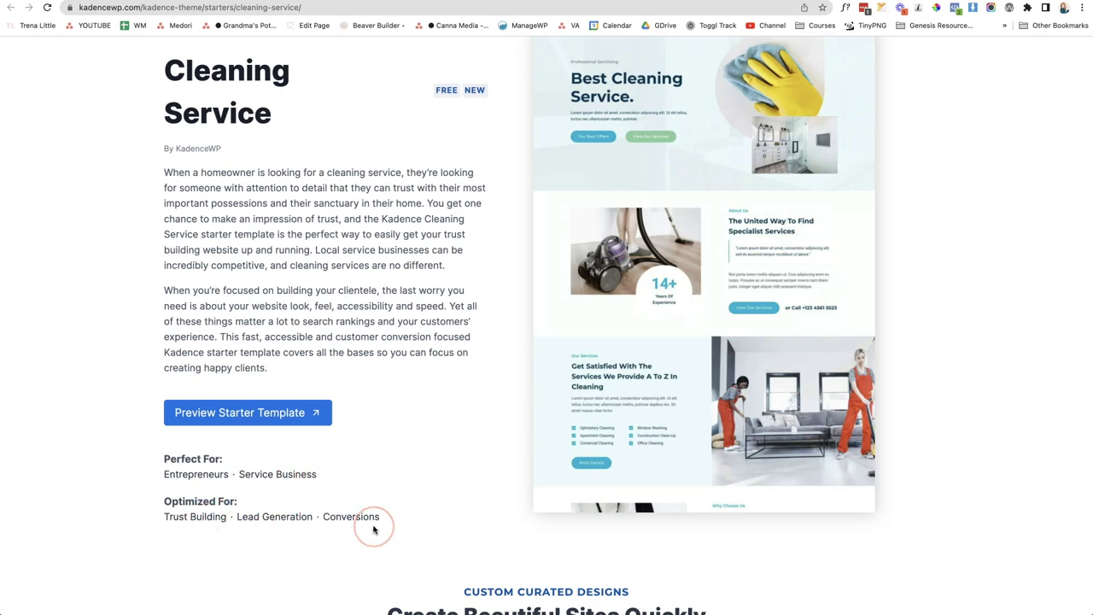
scroll(359, 478, down, 5)
scroll(355, 484, down, 3)
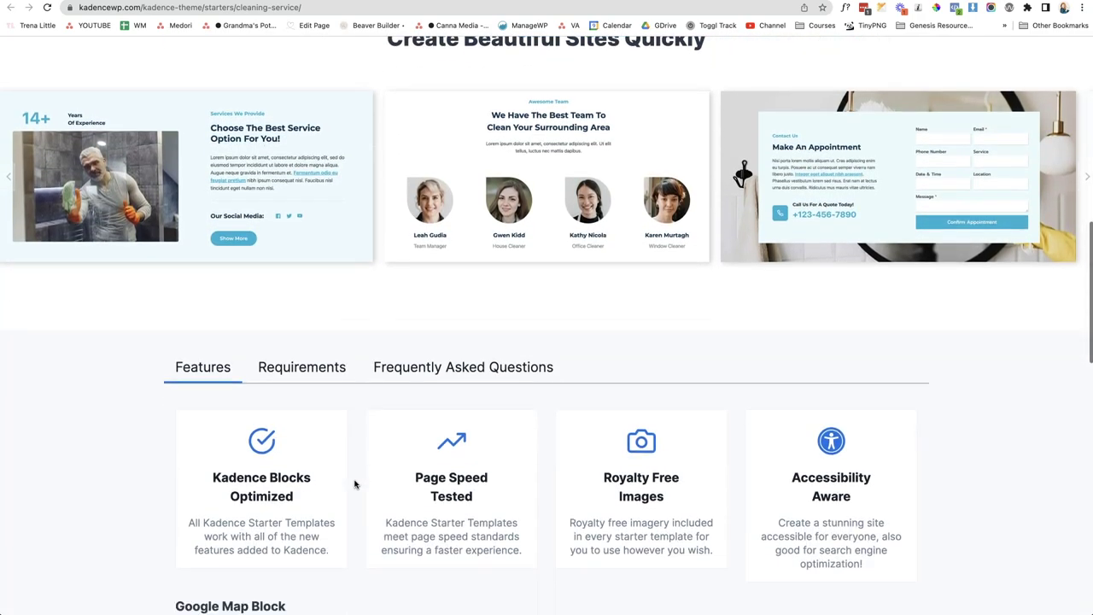
scroll(355, 484, down, 1)
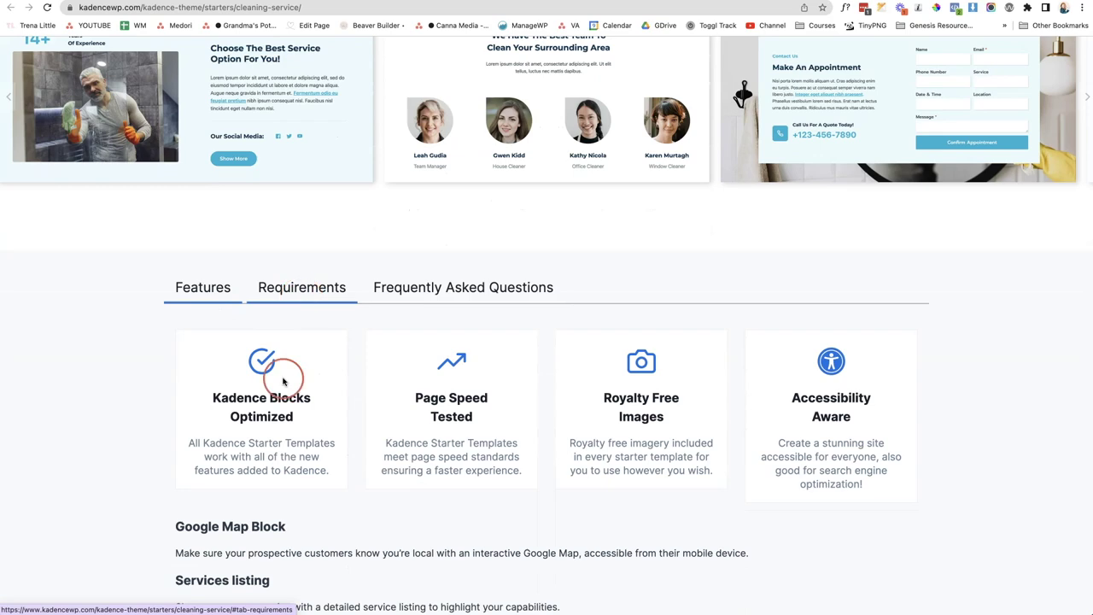
scroll(286, 453, down, 2)
scroll(283, 463, up, 3)
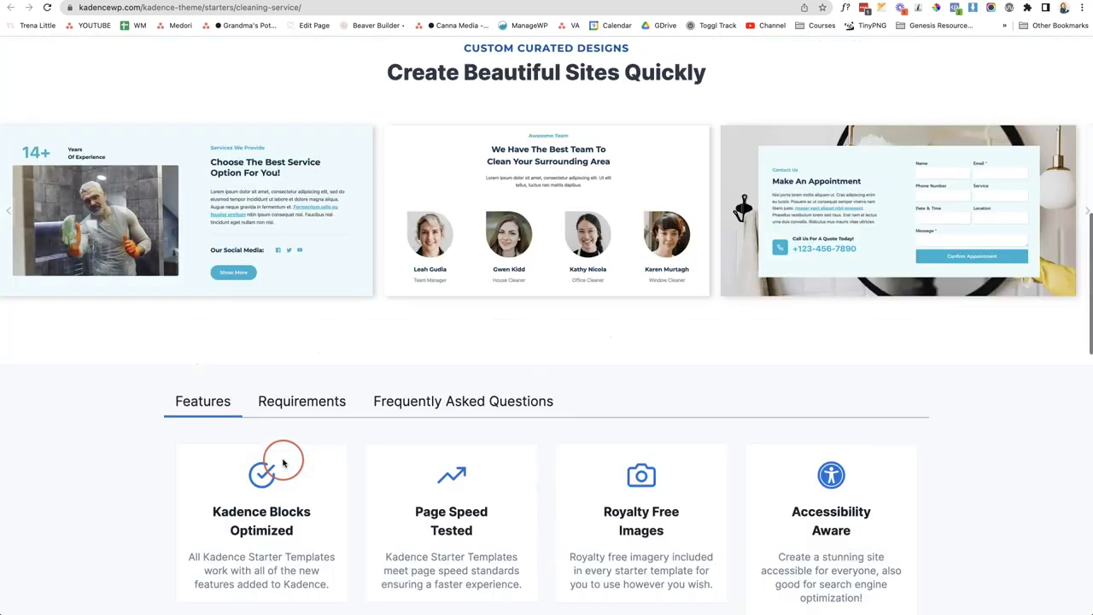
scroll(283, 463, up, 8)
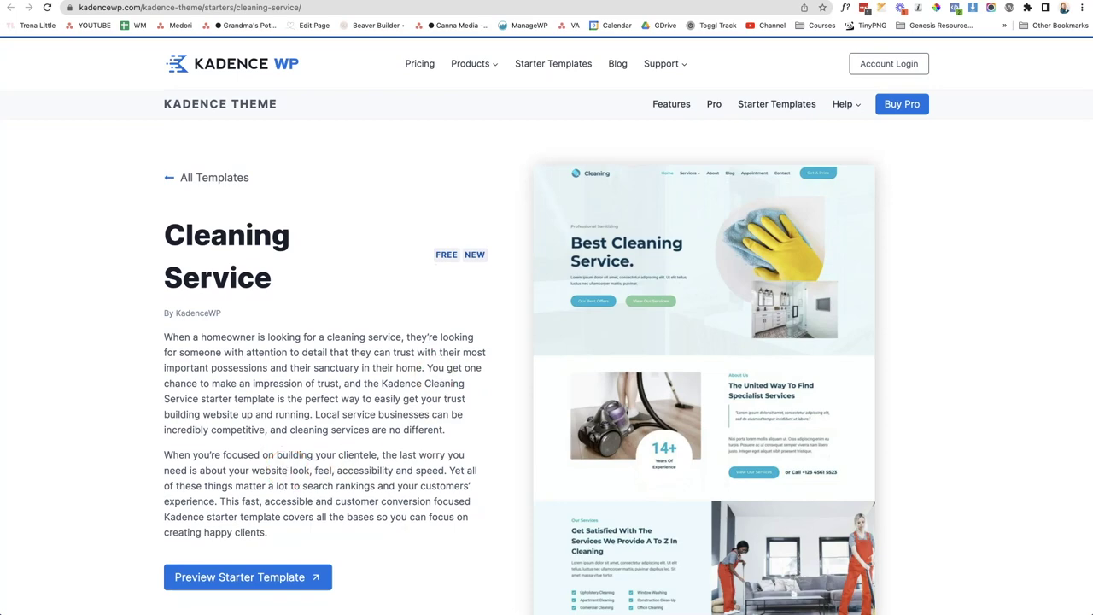
Step: Return to the starter templates in the WordPress admin and filter them to Free Only
key(ctrl+Tab)
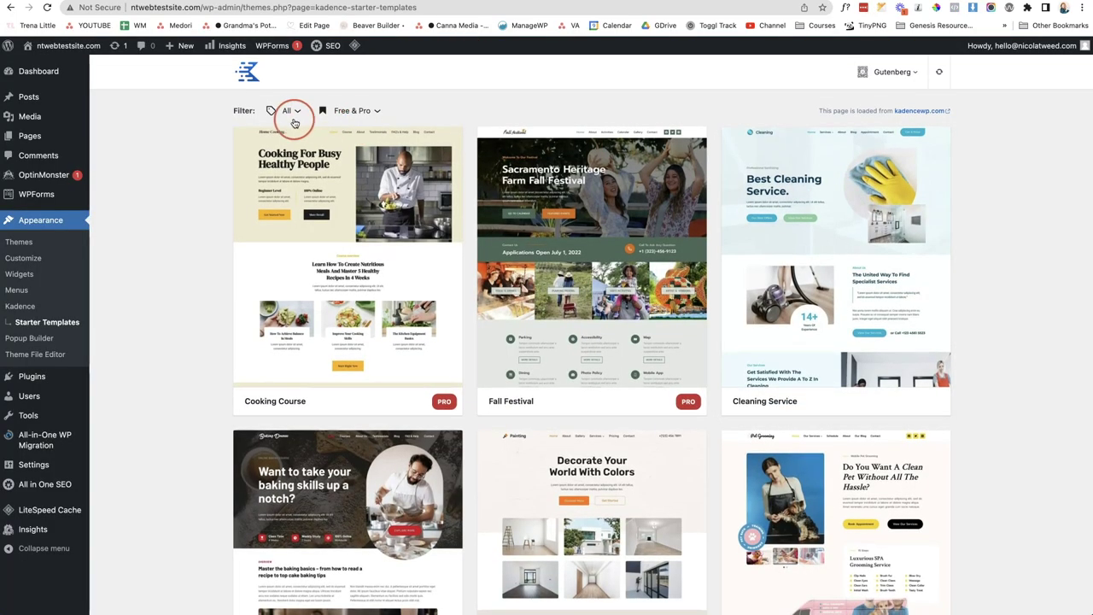
click(369, 116)
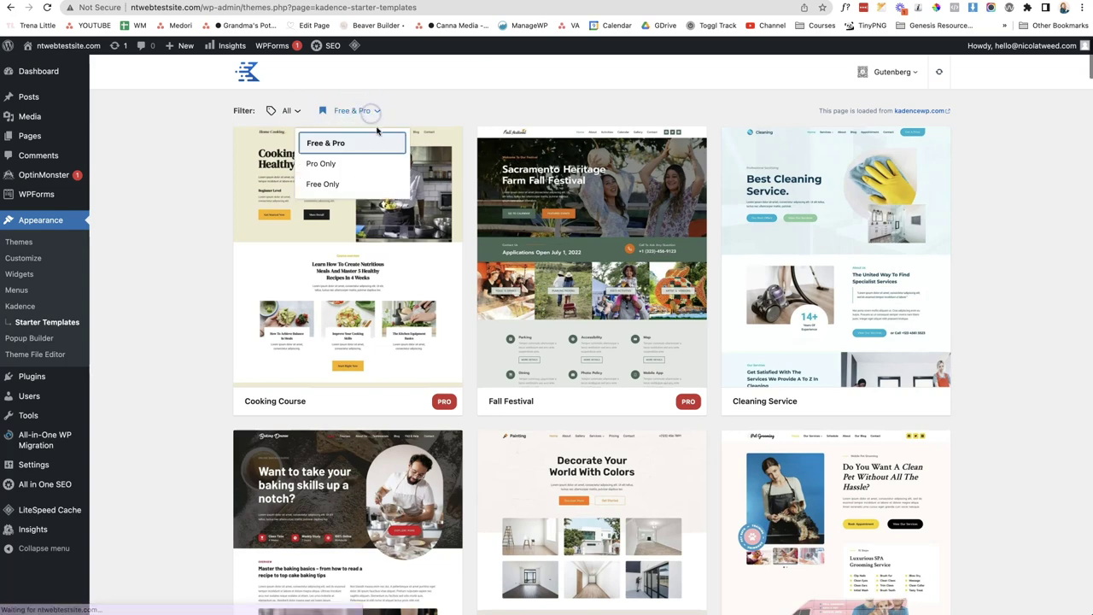
click(332, 184)
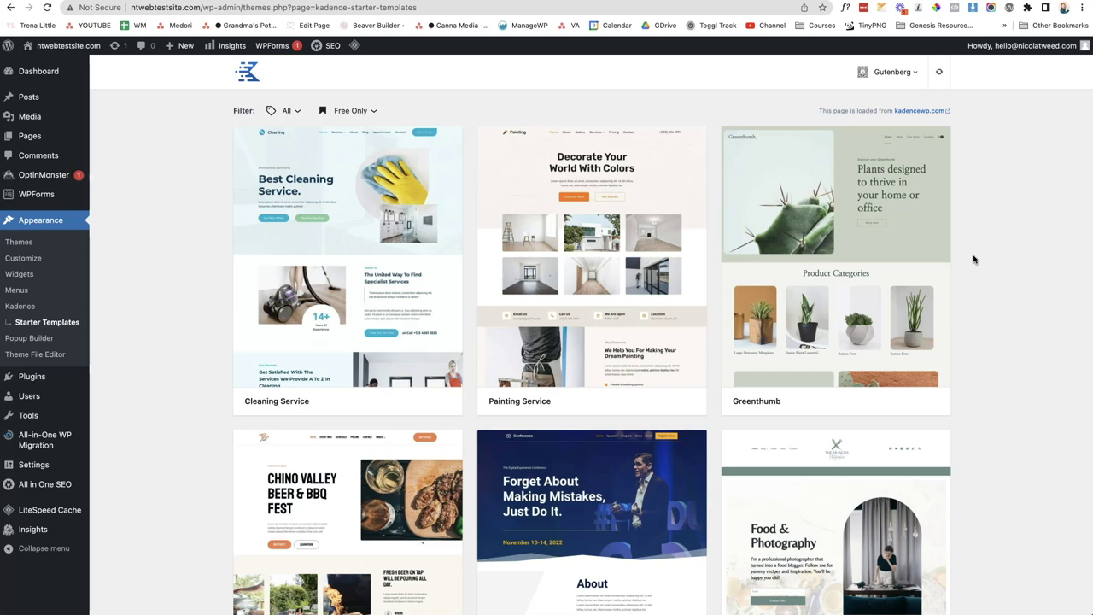
Step: Open the Cleaning Service starter template, check its required plugins and choose the full site import
click(455, 228)
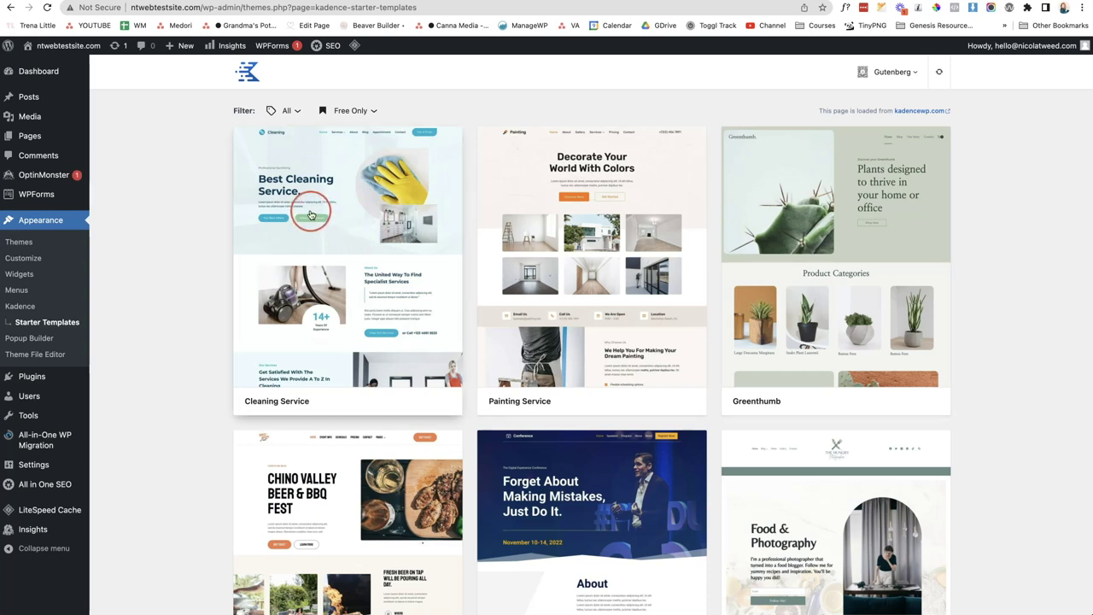
click(332, 266)
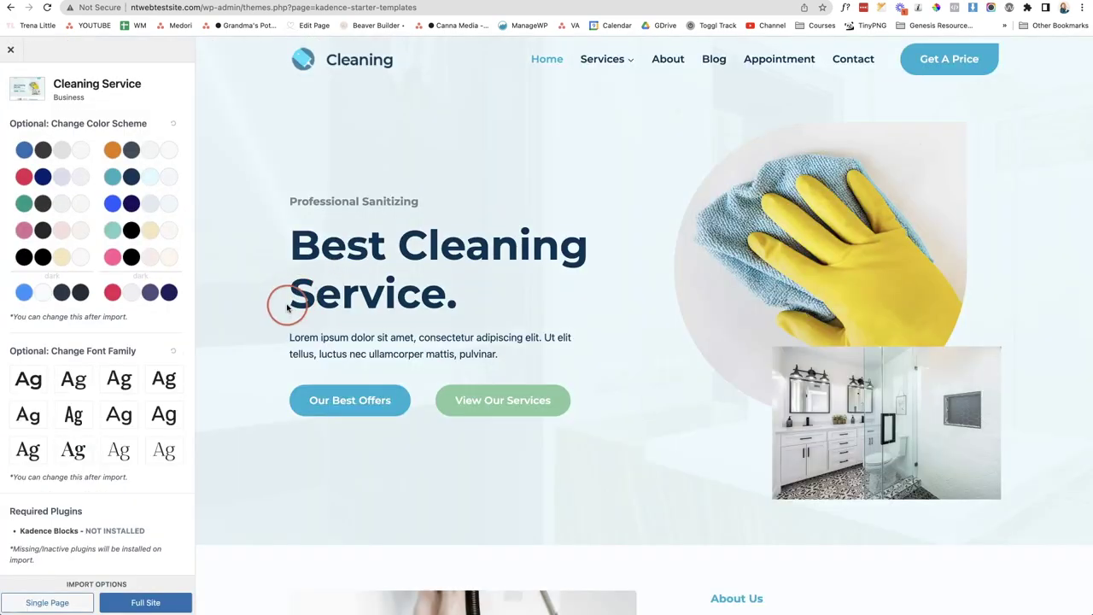
click(161, 605)
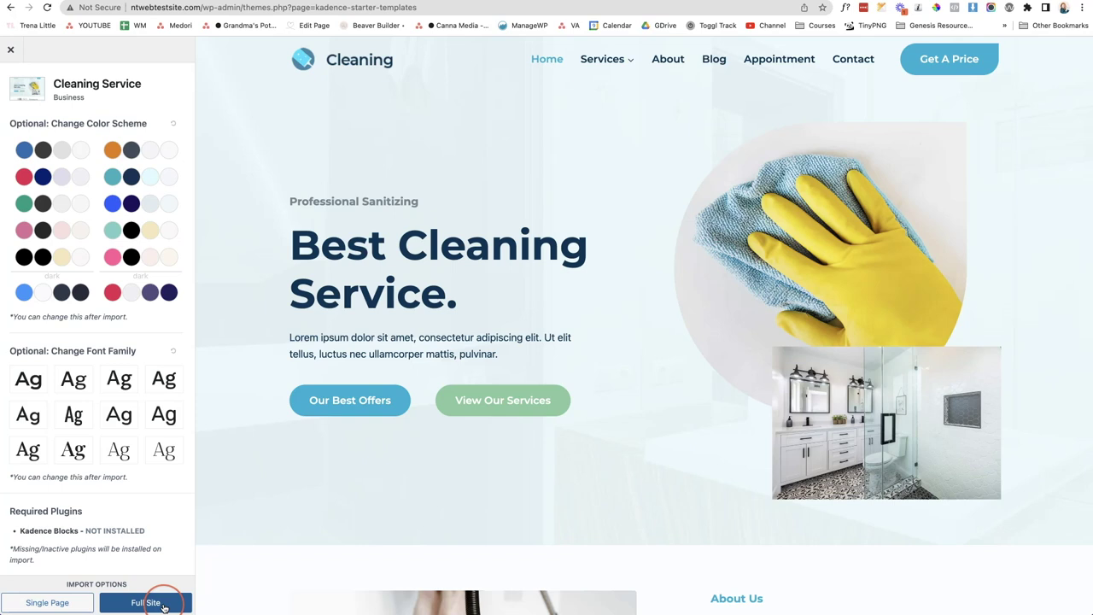
click(151, 605)
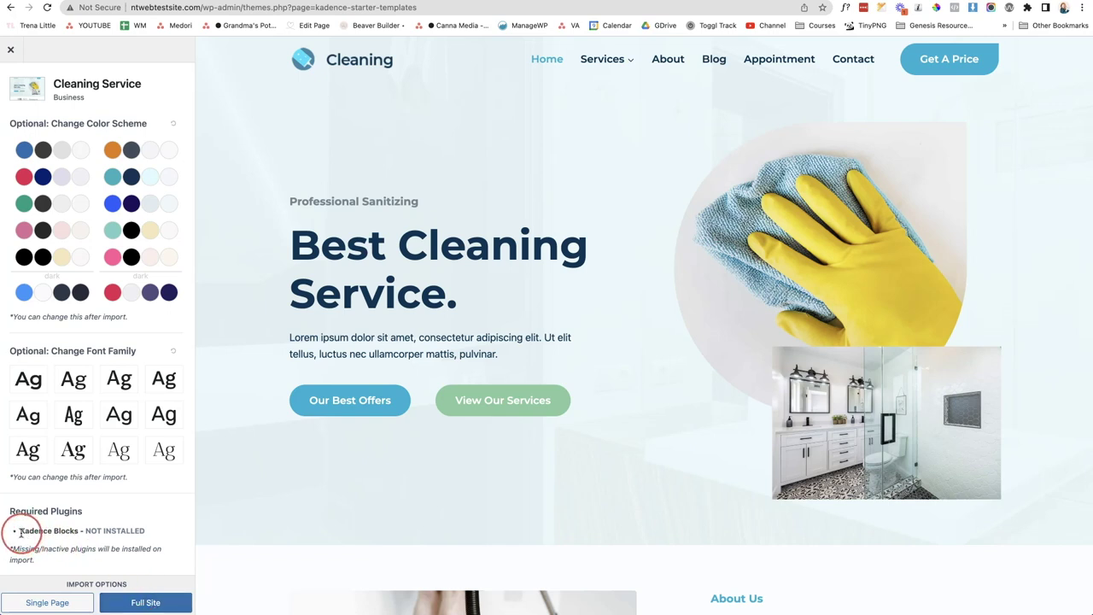
drag(20, 531, 77, 532)
click(145, 603)
click(239, 437)
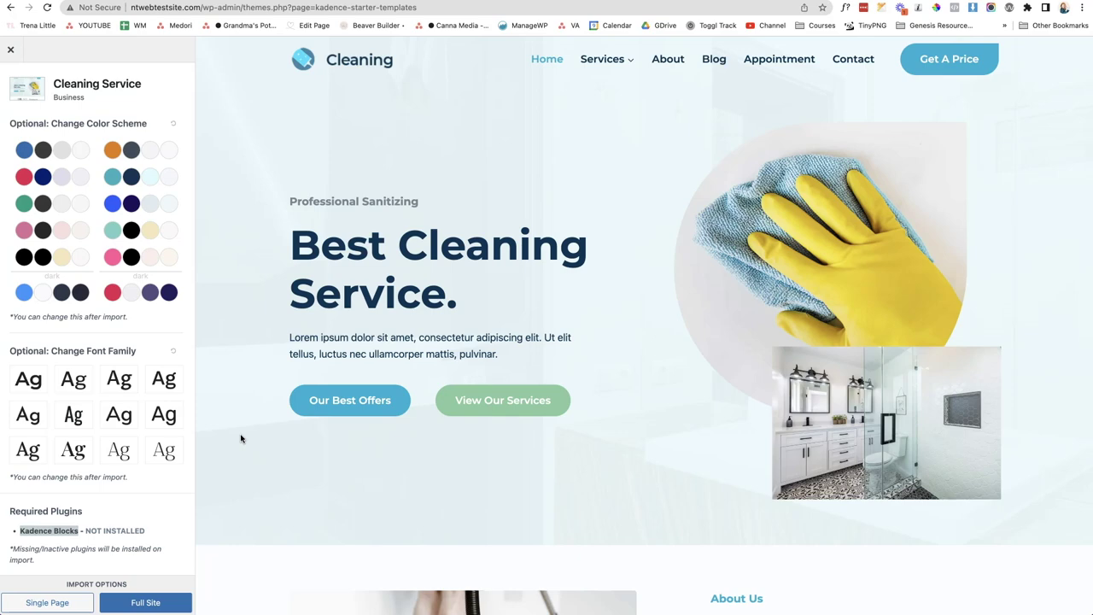
click(150, 603)
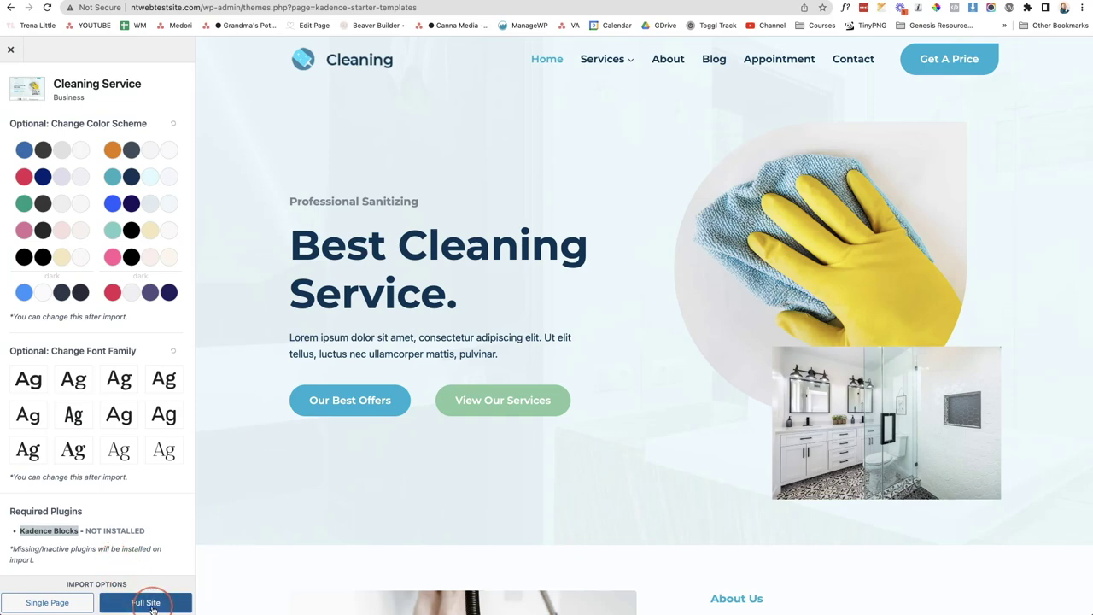
click(151, 605)
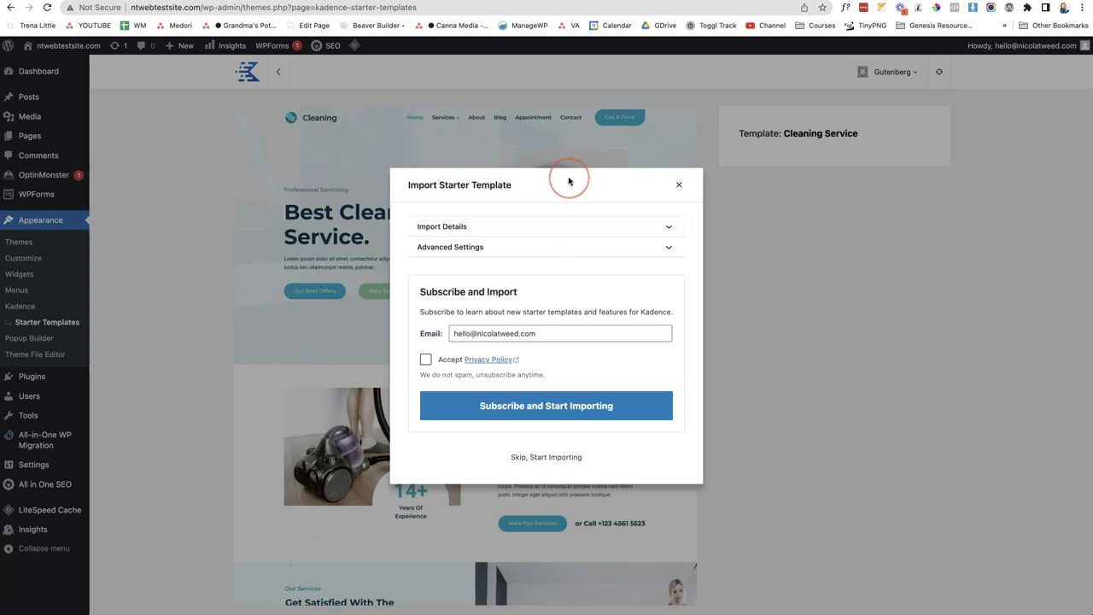
Step: Review the import details and advanced settings, and start importing the Cleaning Service template without subscribing
drag(459, 227, 671, 229)
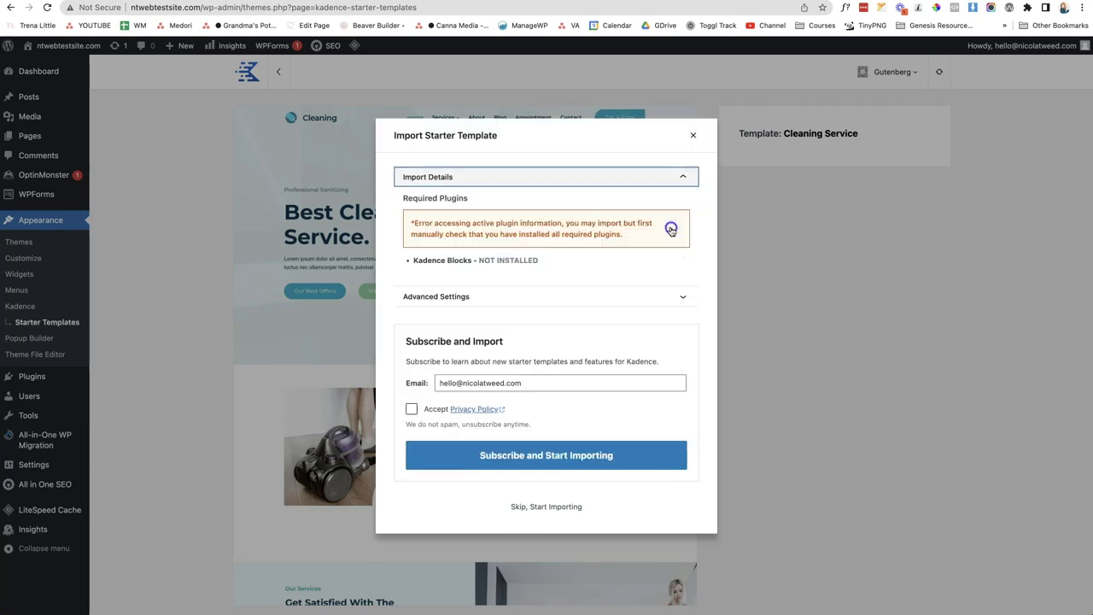
mouse_move(578, 215)
mouse_down()
mouse_move(420, 218)
mouse_move(408, 261)
mouse_move(483, 264)
mouse_up()
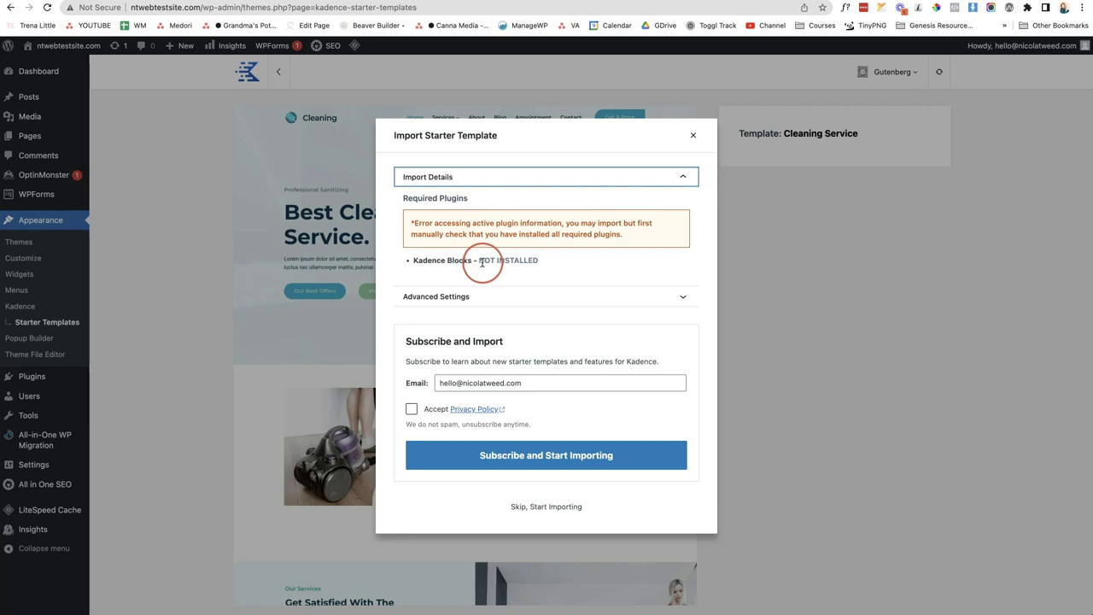
click(680, 299)
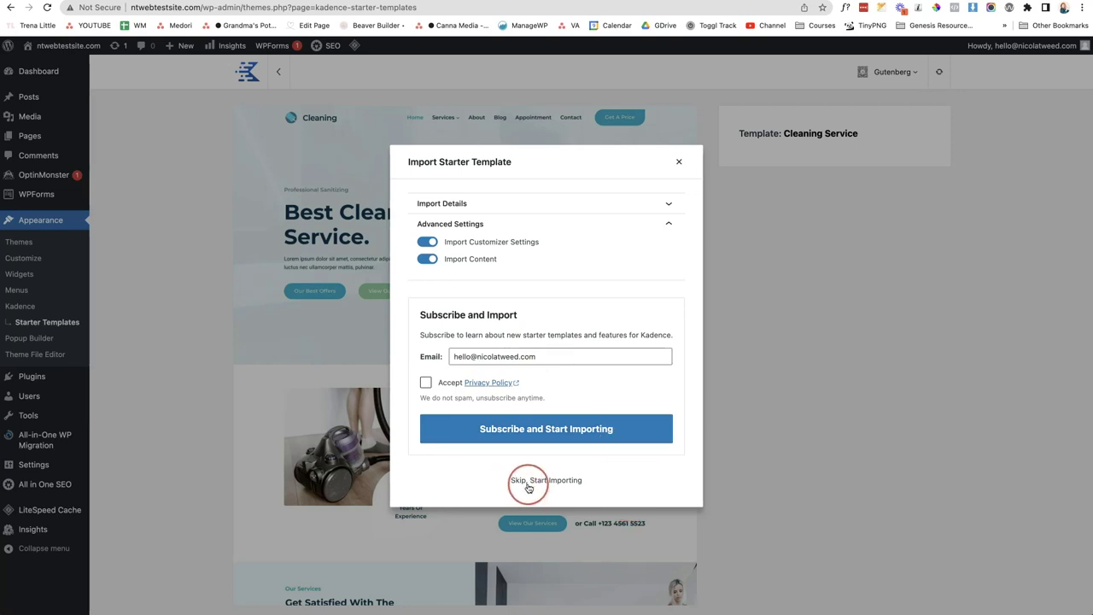
click(663, 220)
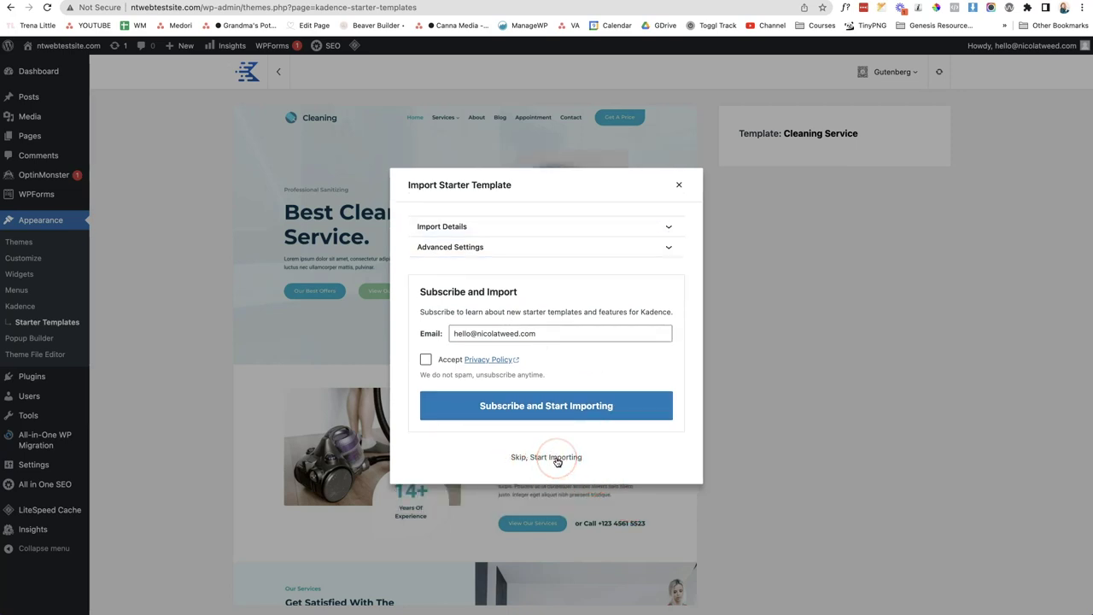
click(554, 459)
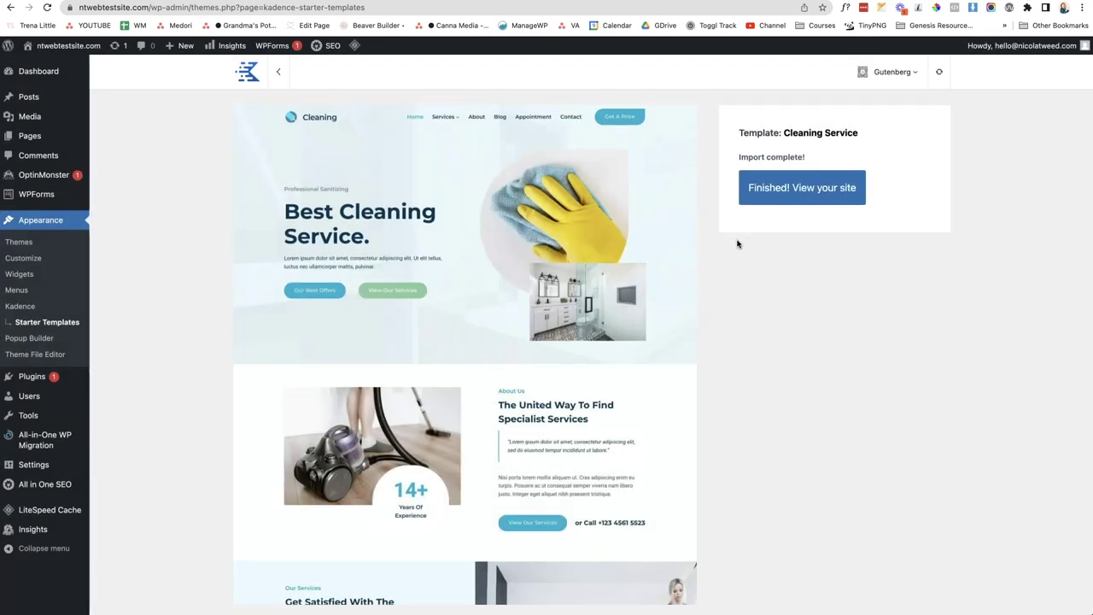
Step: View the imported site and examine its home page, from the About Us section through pricing to the testimonials
click(818, 200)
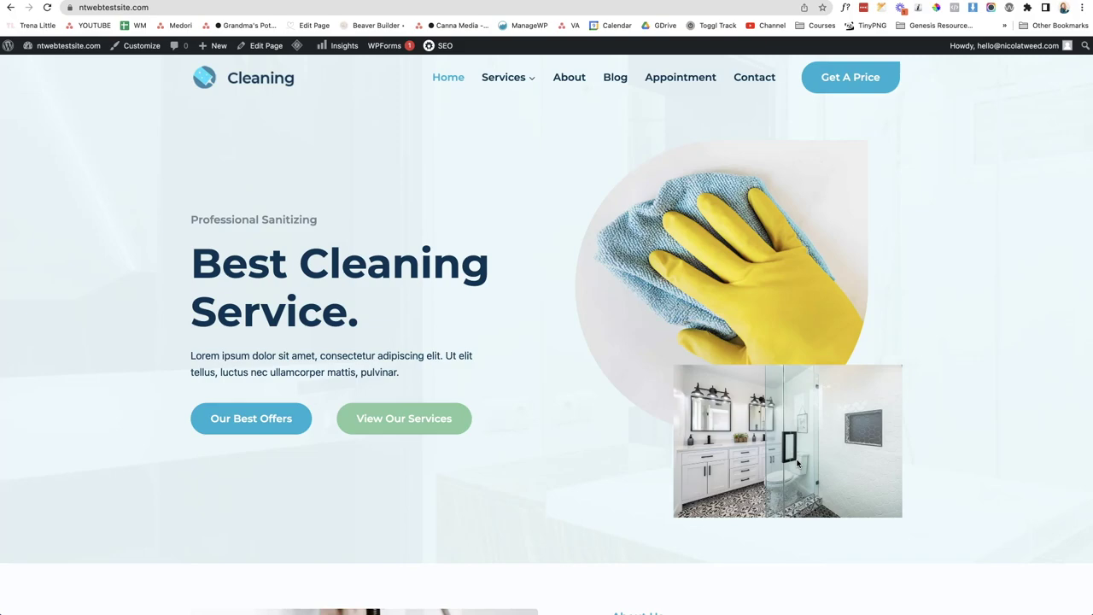
scroll(798, 463, down, 5)
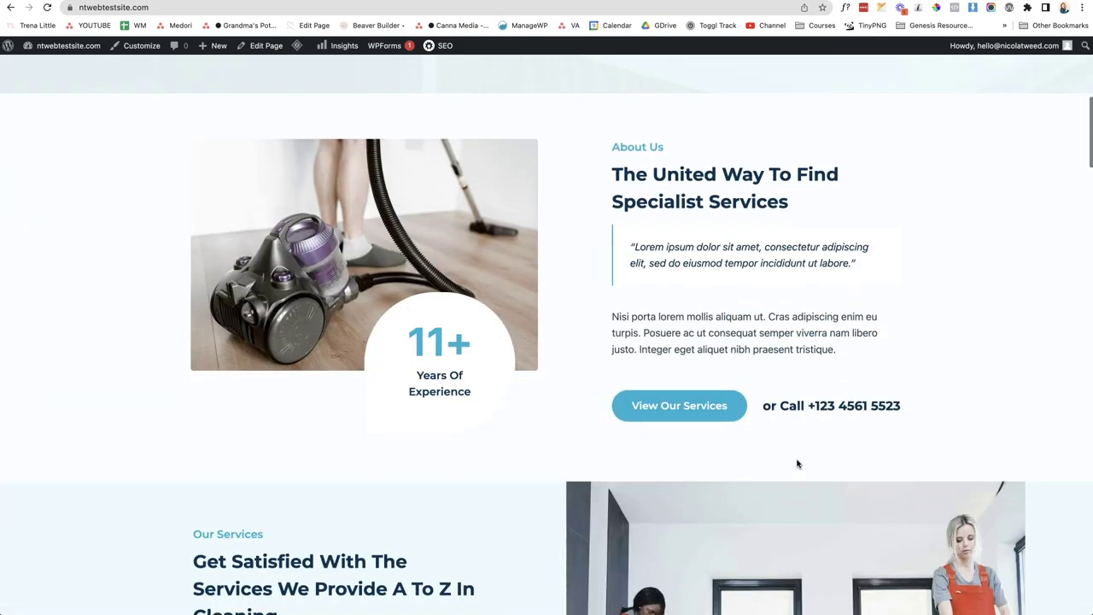
scroll(798, 464, down, 8)
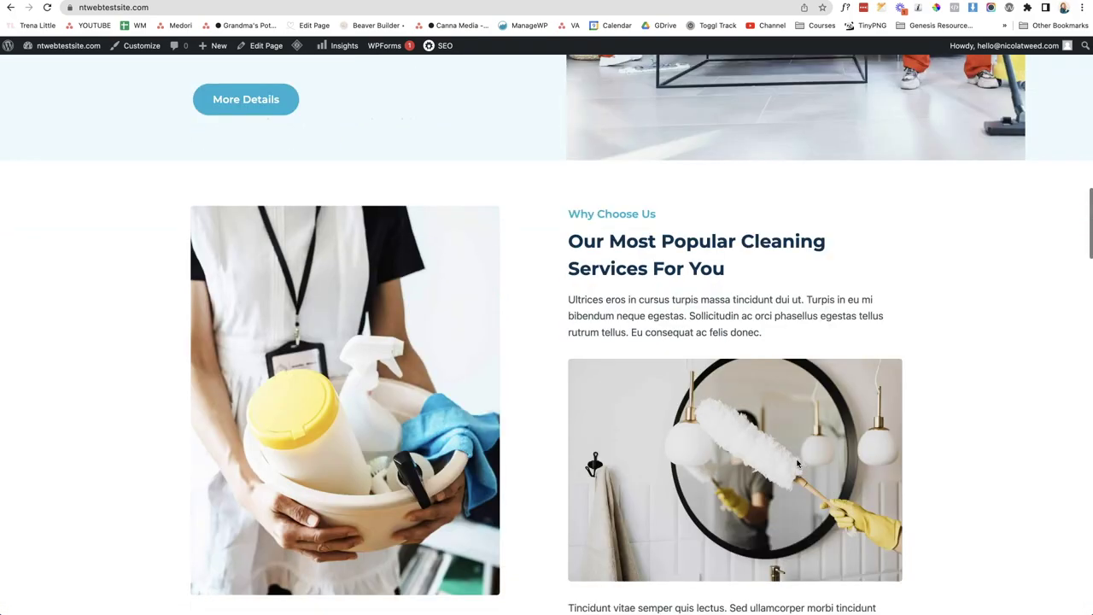
scroll(798, 463, down, 8)
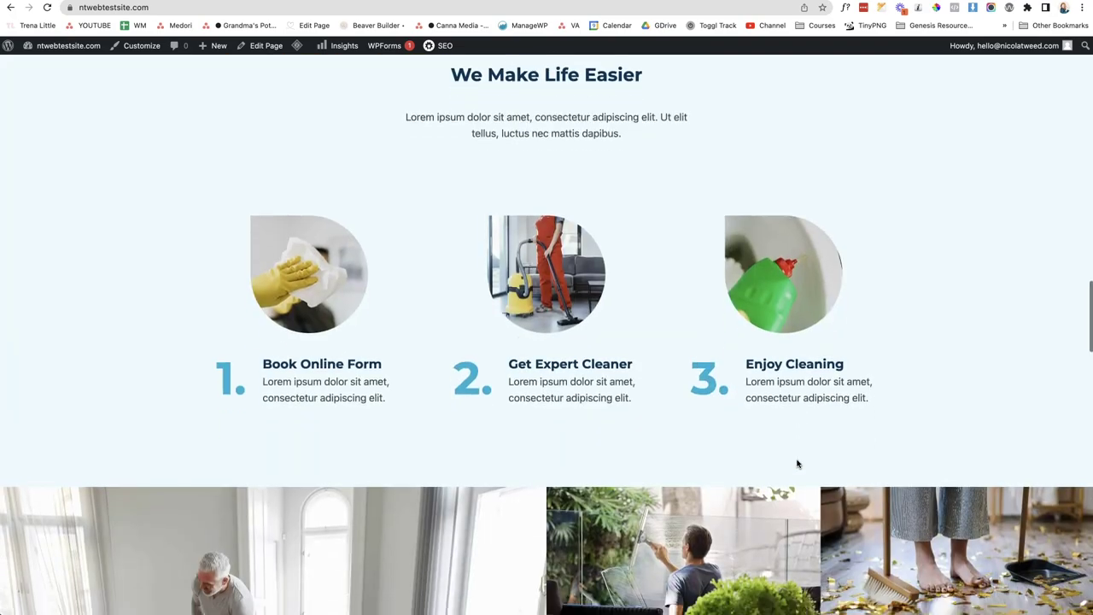
scroll(797, 464, down, 5)
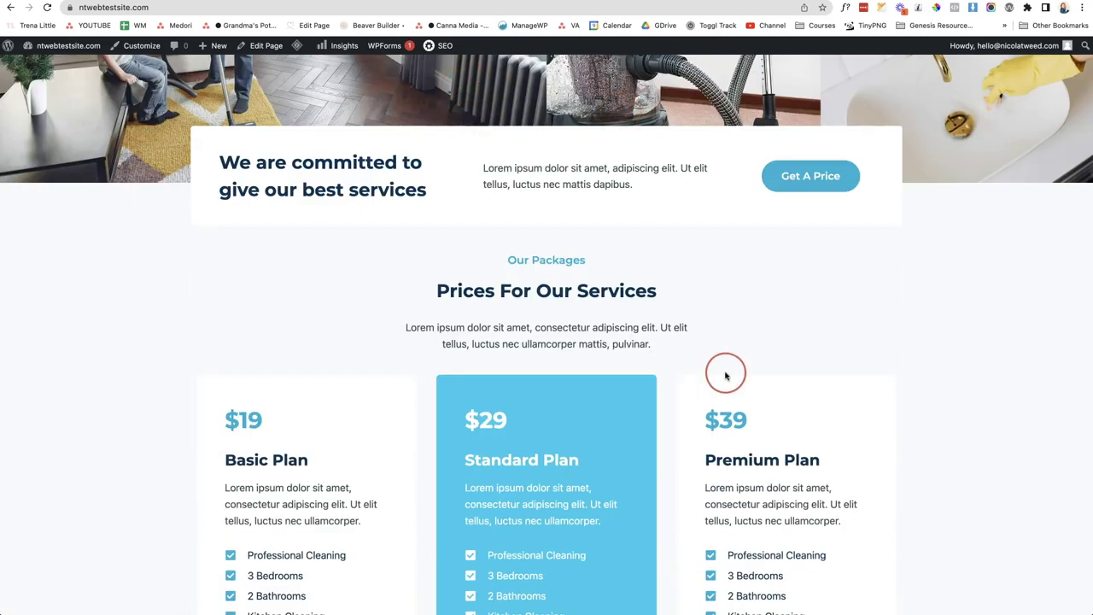
scroll(725, 376, down, 10)
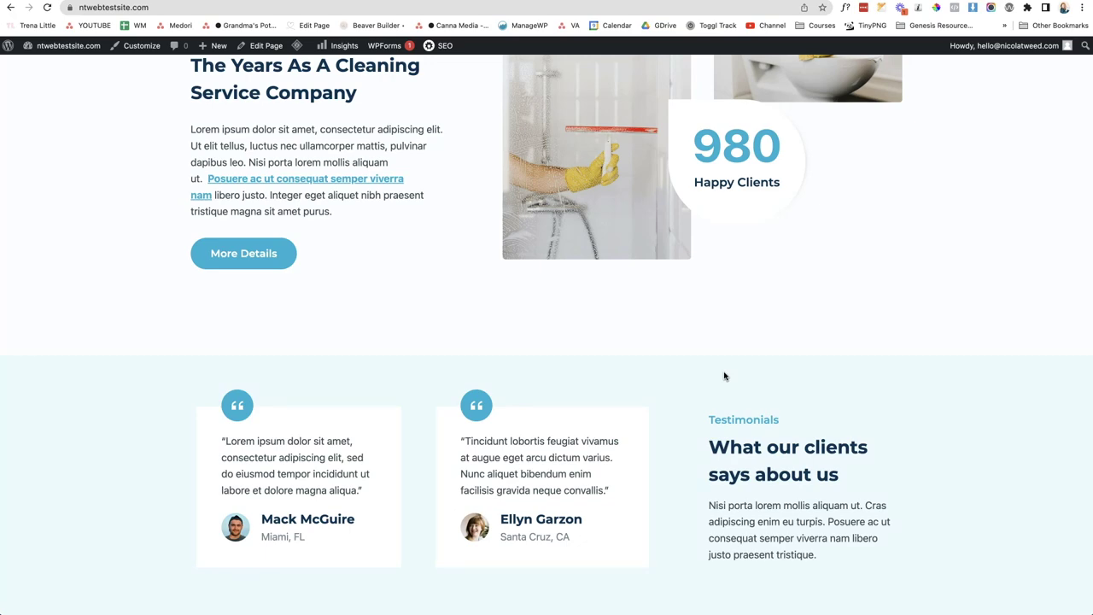
scroll(725, 376, up, 5)
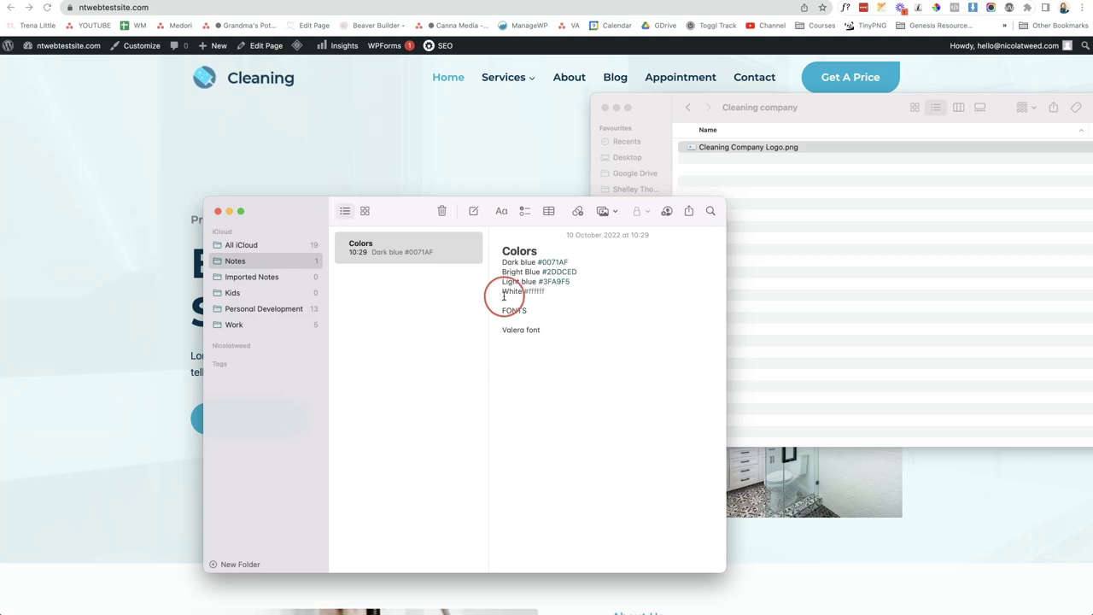
Step: Review the brand colors and font in the Colors note and the Cleaning Company Logo.png file, and put both windows away
drag(502, 262, 552, 288)
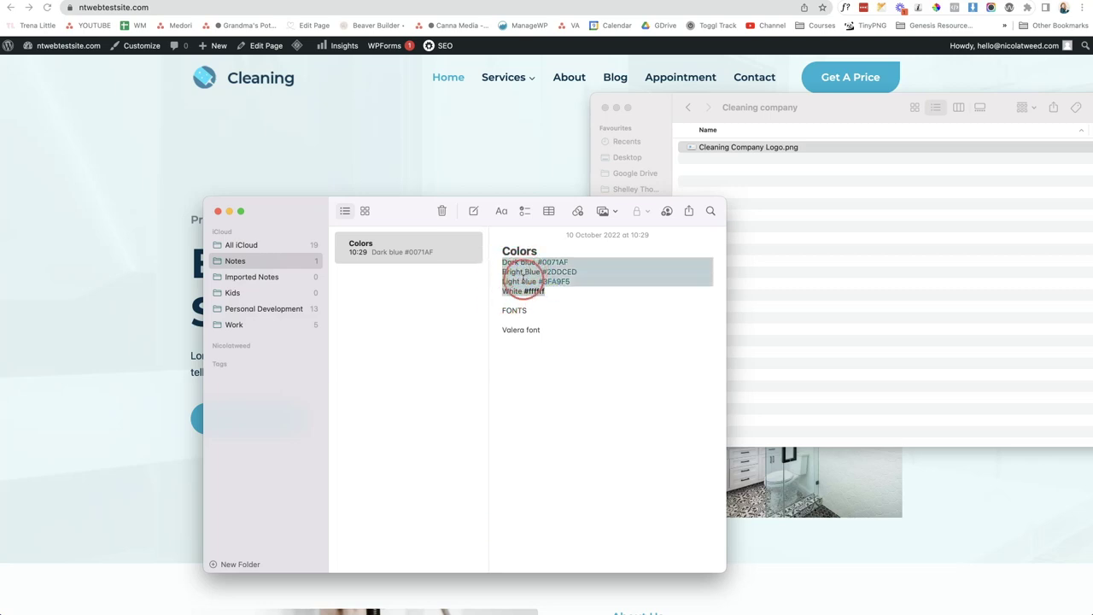
click(544, 331)
drag(544, 331, 500, 331)
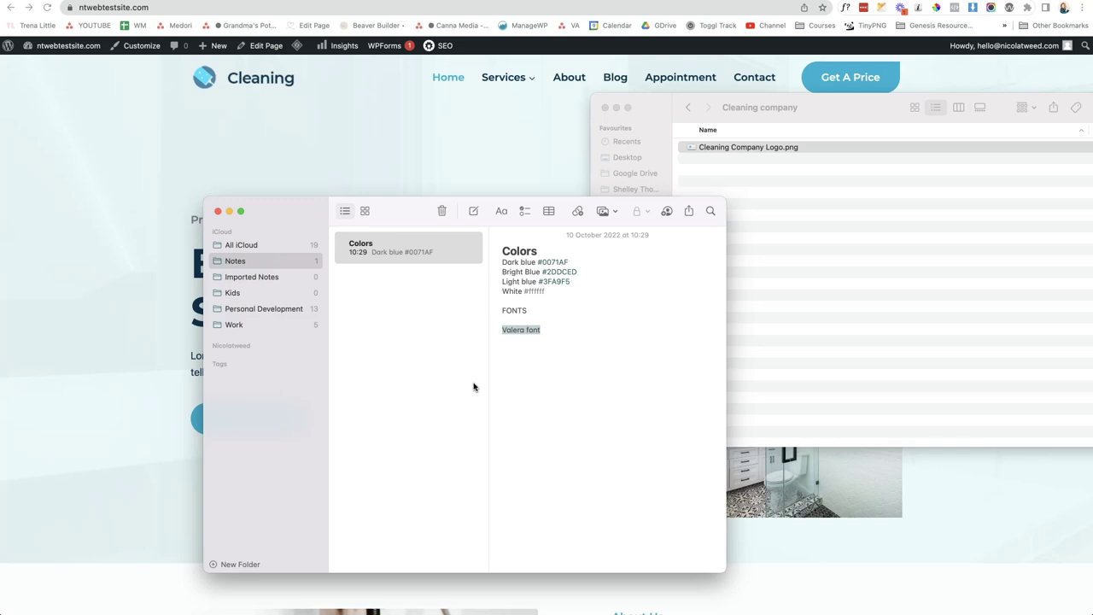
click(876, 264)
click(760, 153)
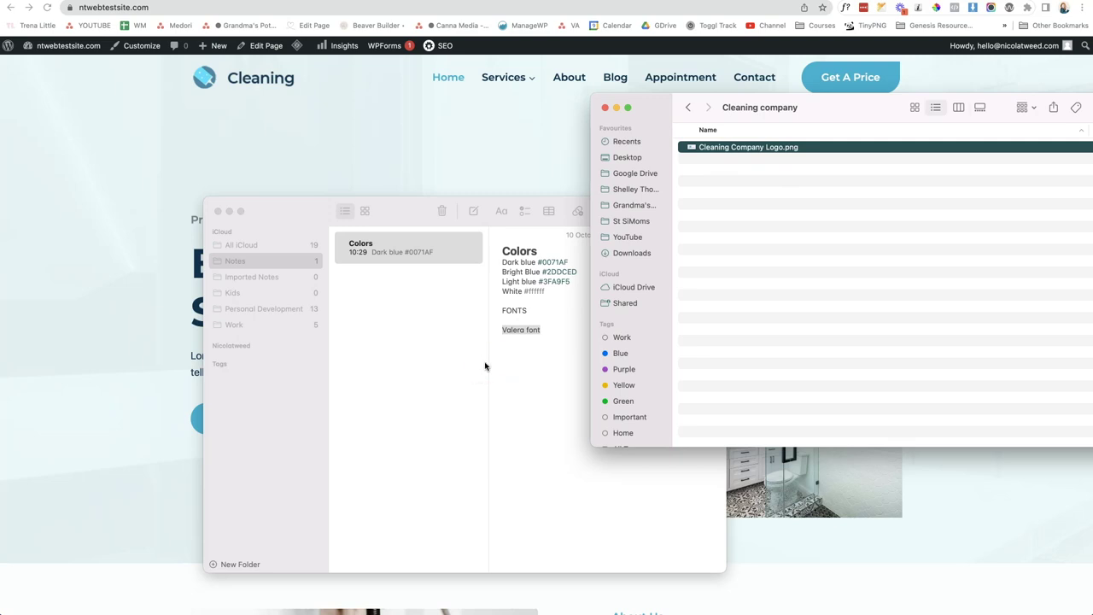
click(232, 213)
click(293, 213)
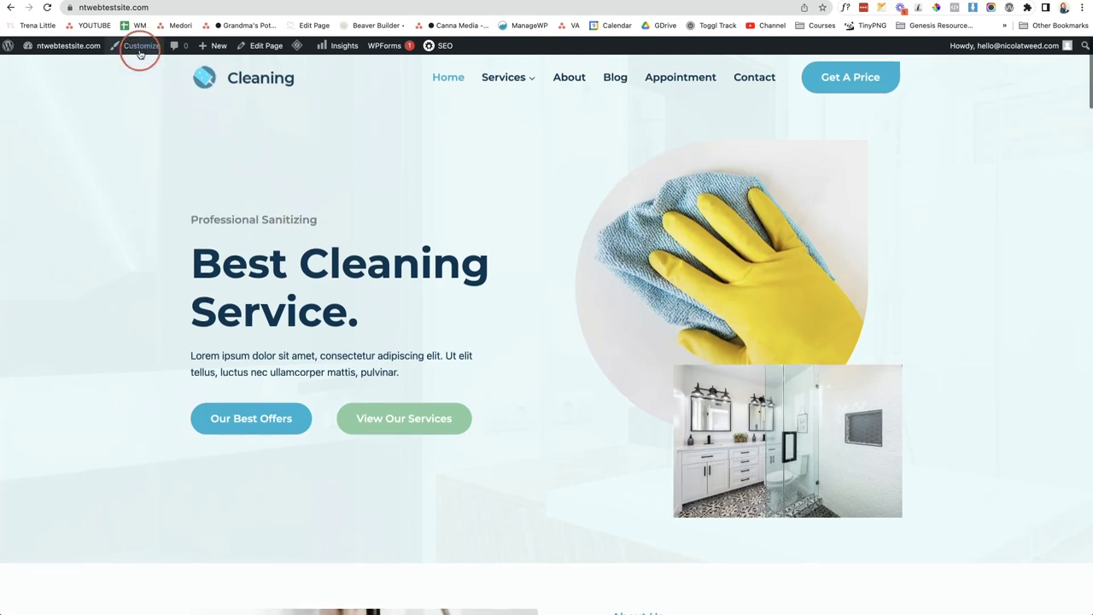
Step: Return to the WordPress dashboard and open the theme Customizer
scroll(139, 56, down, 1)
mouse_move(69, 46)
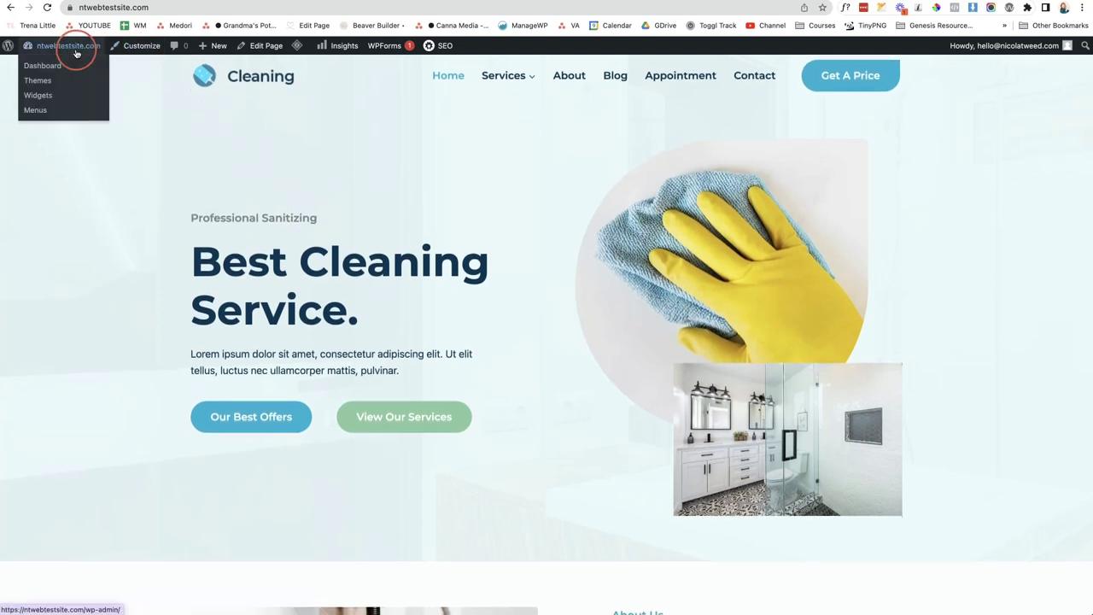
click(69, 68)
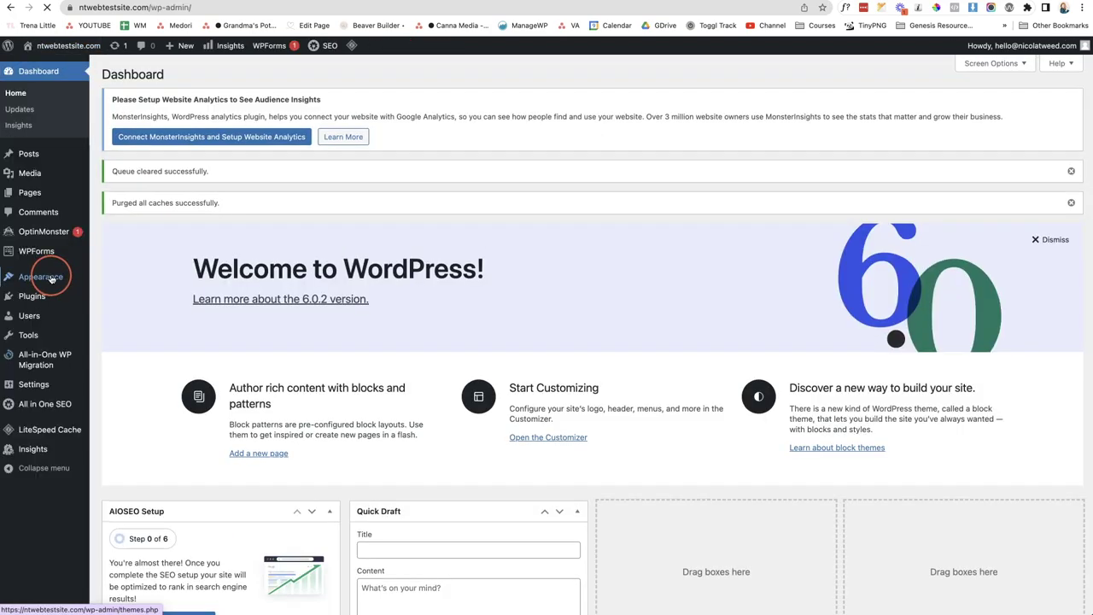
mouse_move(52, 282)
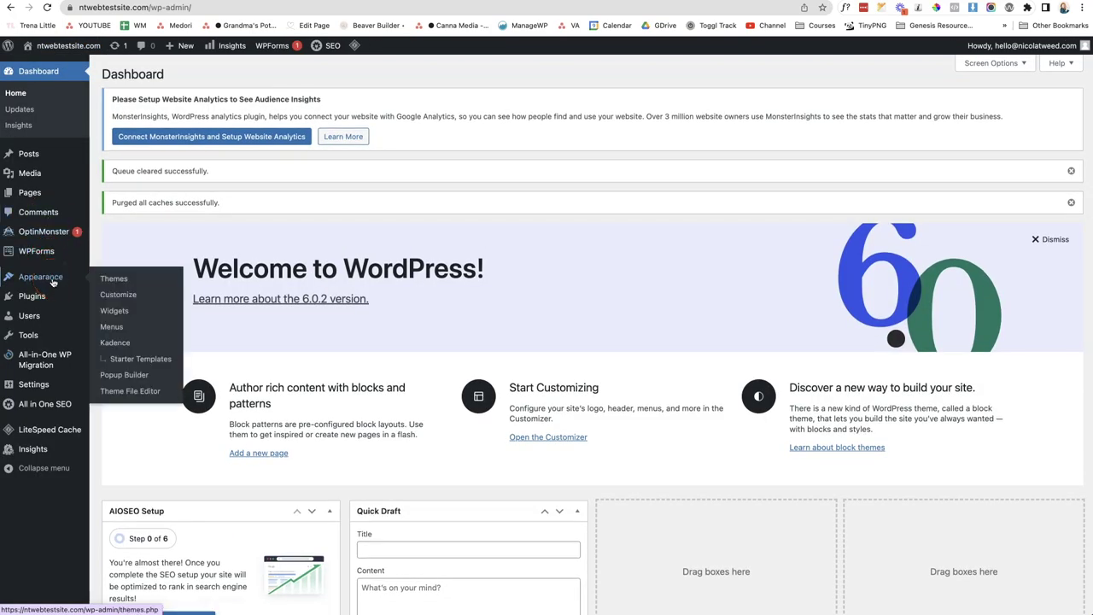
click(109, 298)
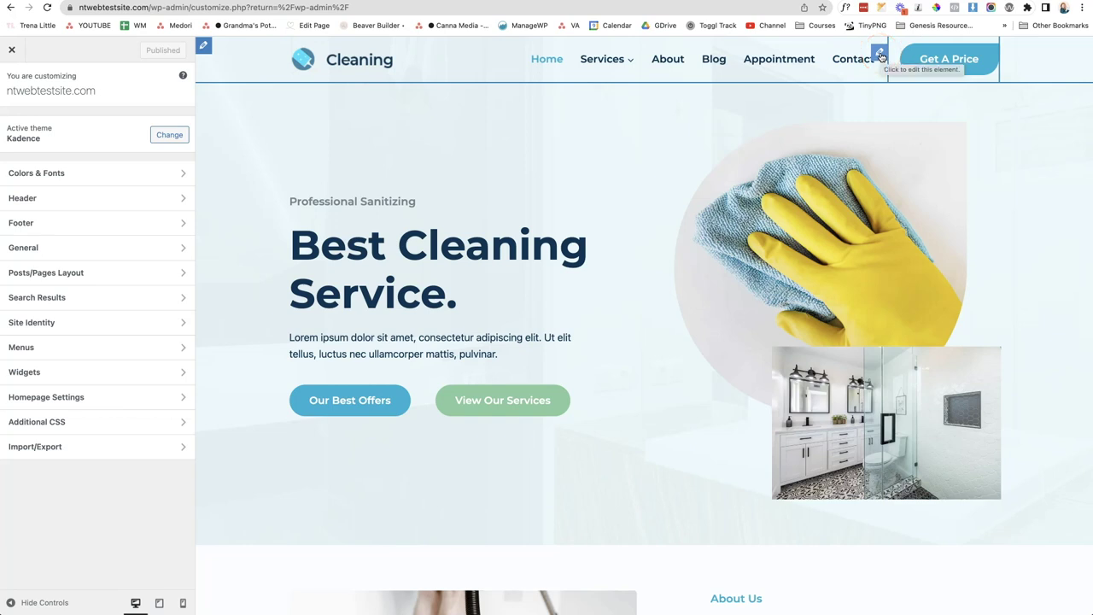
Step: Open the header's Get a Price button for editing and examine the element layout in the header builder's main row
click(881, 56)
click(667, 412)
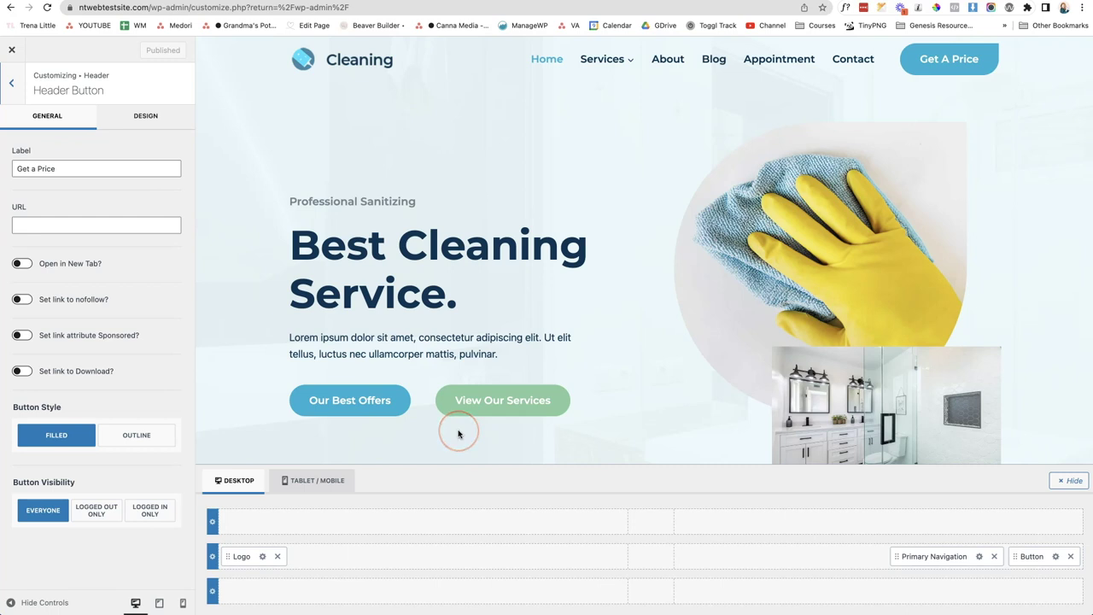
drag(287, 560, 756, 567)
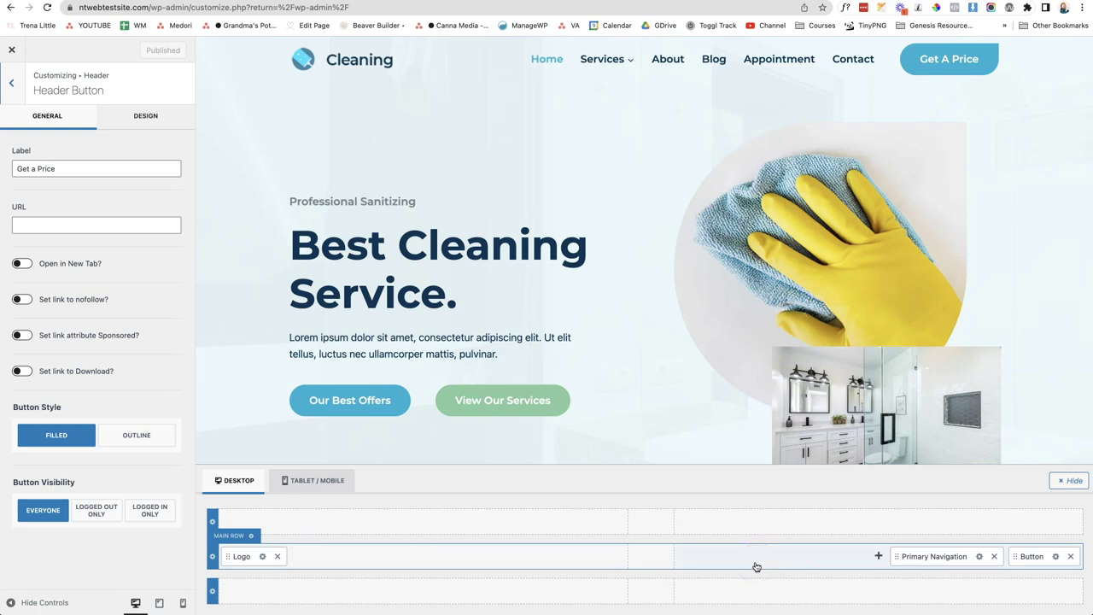
click(324, 442)
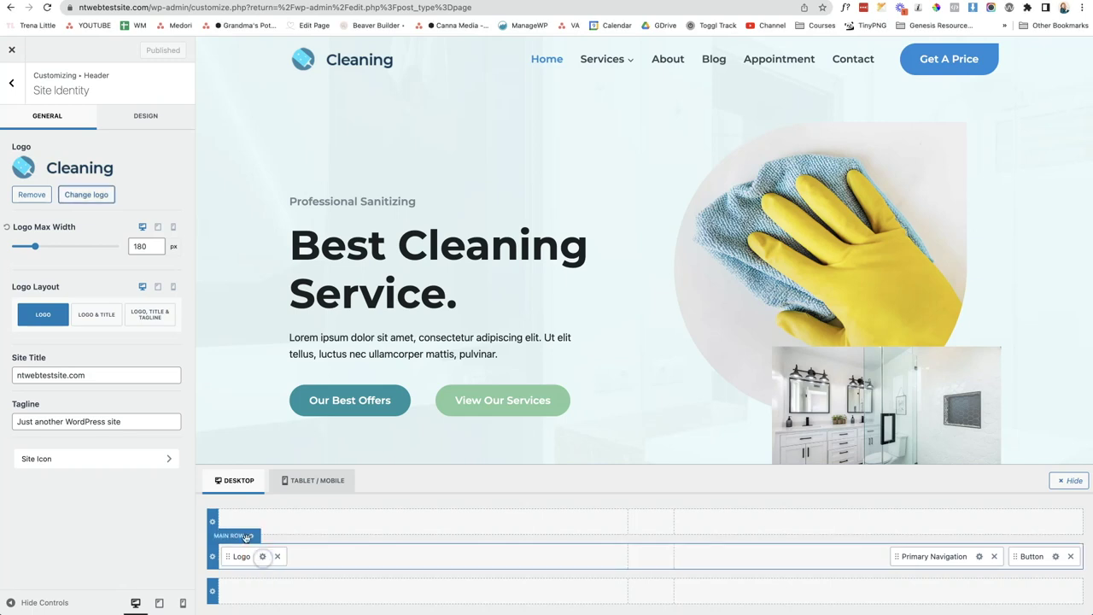
Step: Examine the settings of the header's primary navigation and button elements
click(976, 560)
drag(230, 431, 147, 434)
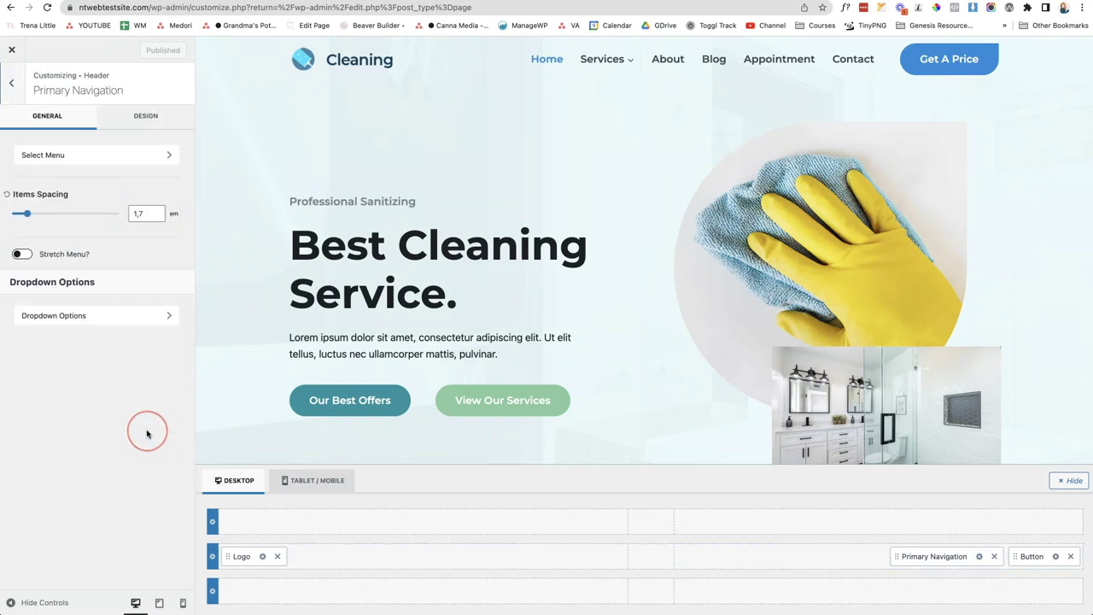
click(1055, 558)
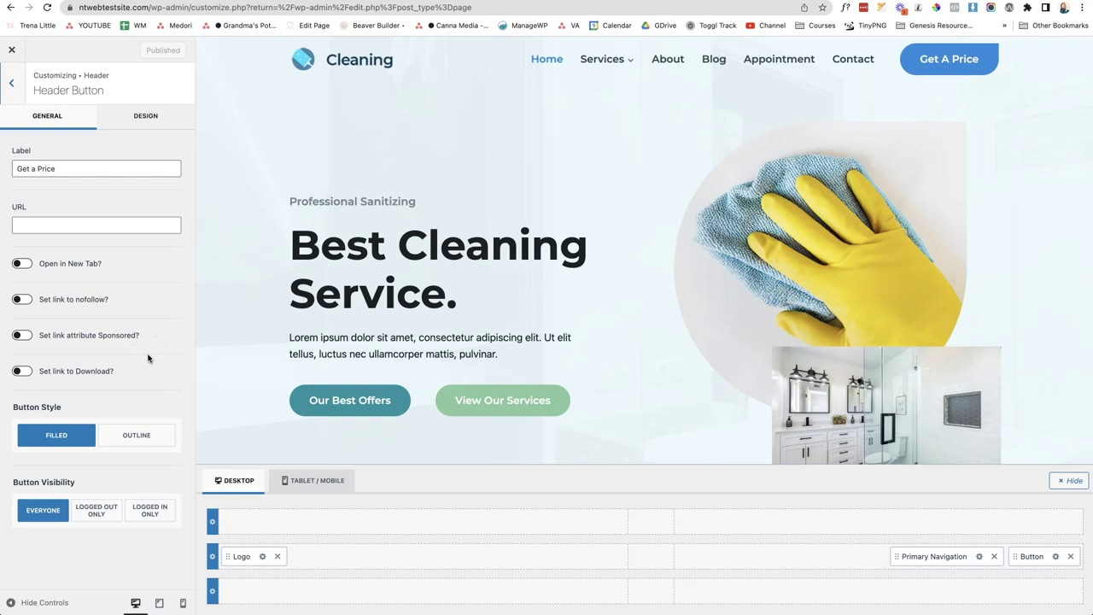
click(145, 185)
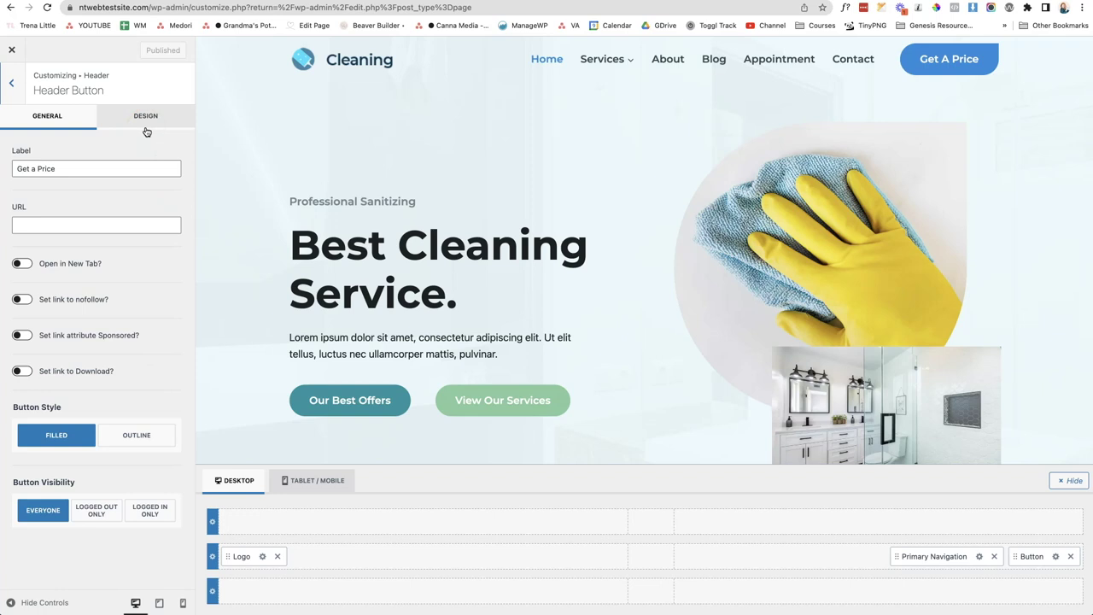
Step: Open the header logo's Site Identity settings from the page preview
mouse_move(146, 132)
mouse_down()
mouse_move(275, 504)
mouse_move(264, 556)
mouse_move(341, 129)
mouse_move(305, 60)
mouse_move(284, 64)
mouse_up()
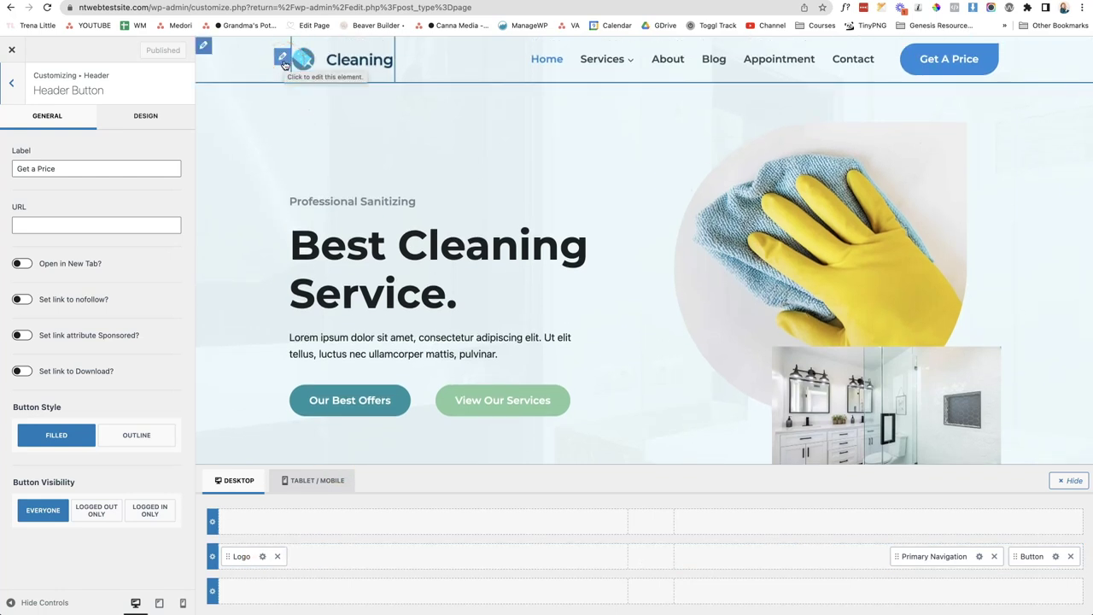
click(285, 63)
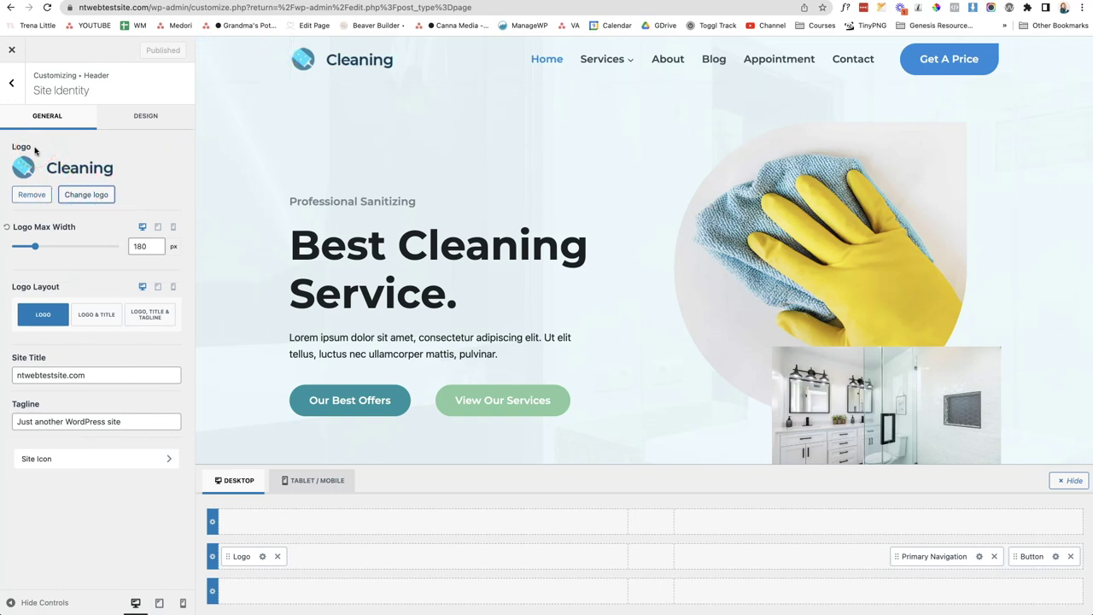
Step: Upload Cleaning Company Logo.png from the Cleaning company folder as the replacement site logo
click(41, 195)
click(110, 176)
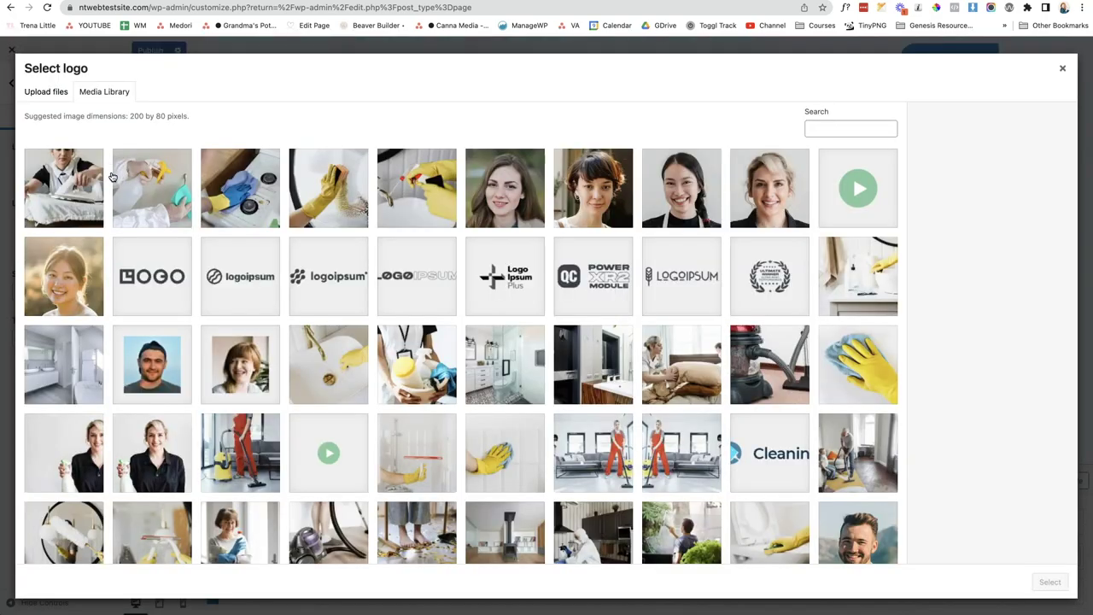
click(165, 137)
click(51, 92)
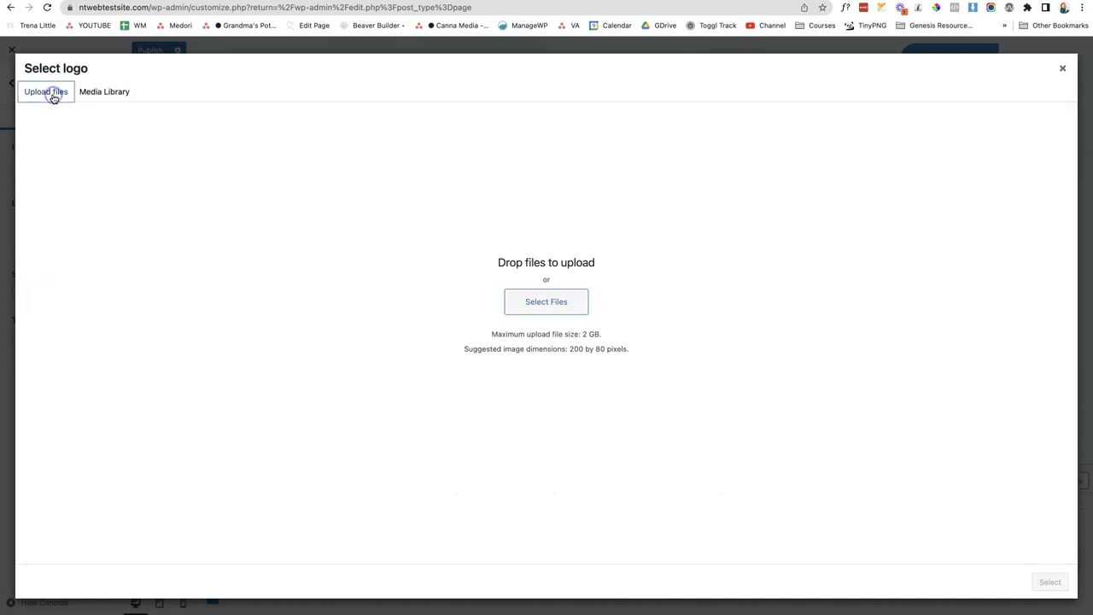
click(543, 314)
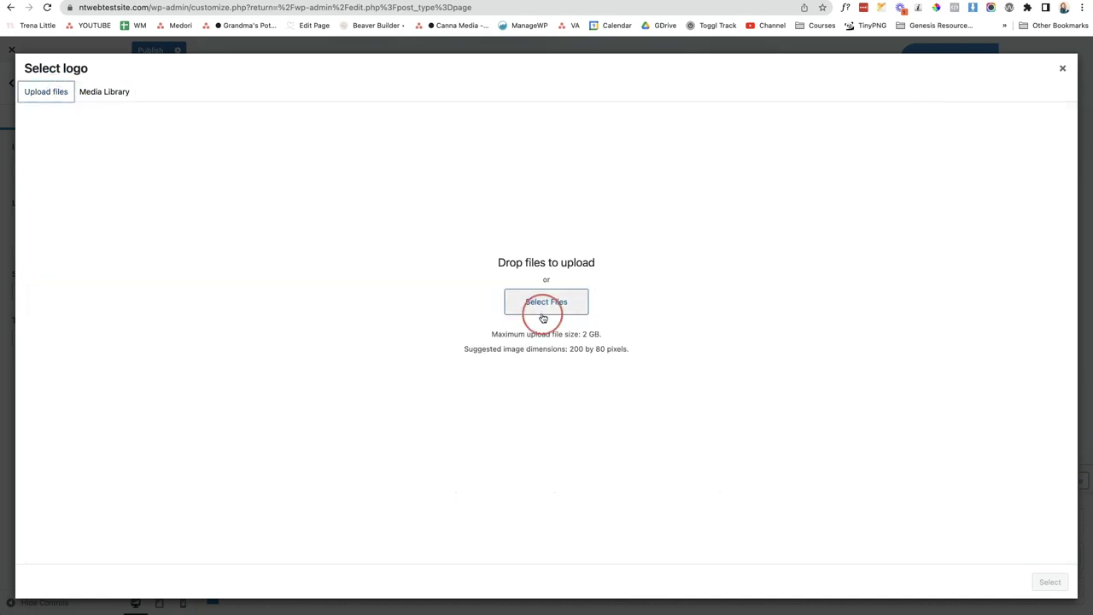
click(543, 316)
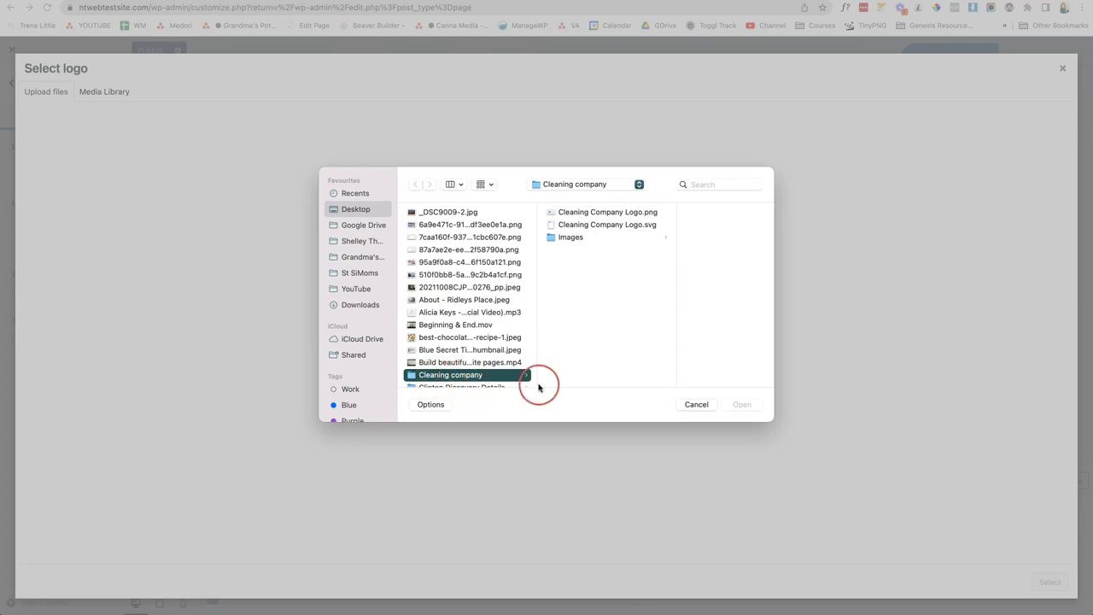
click(613, 213)
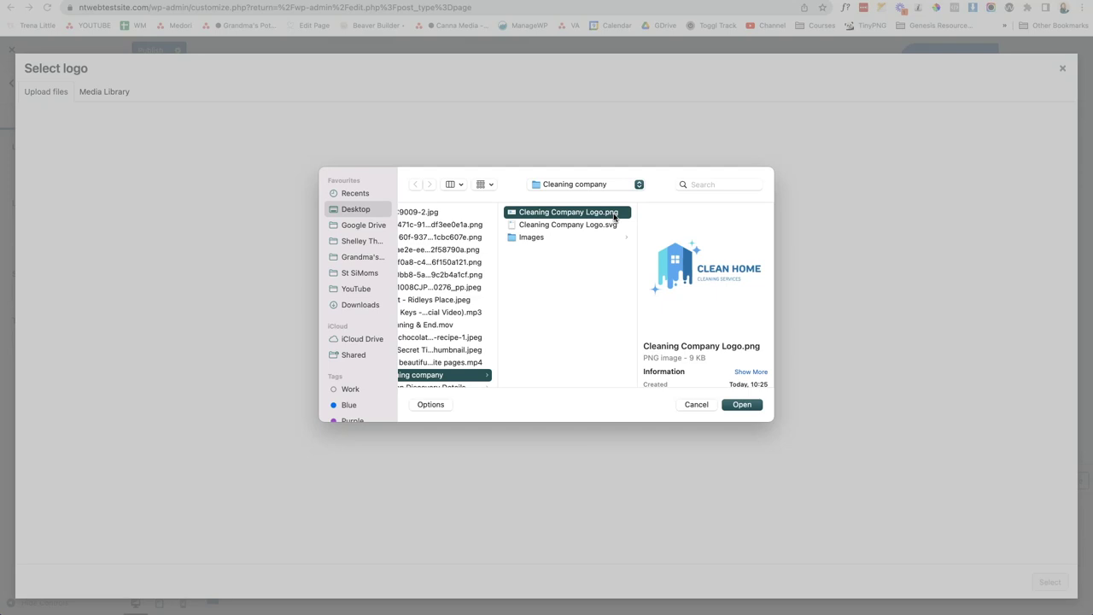
click(613, 215)
click(753, 406)
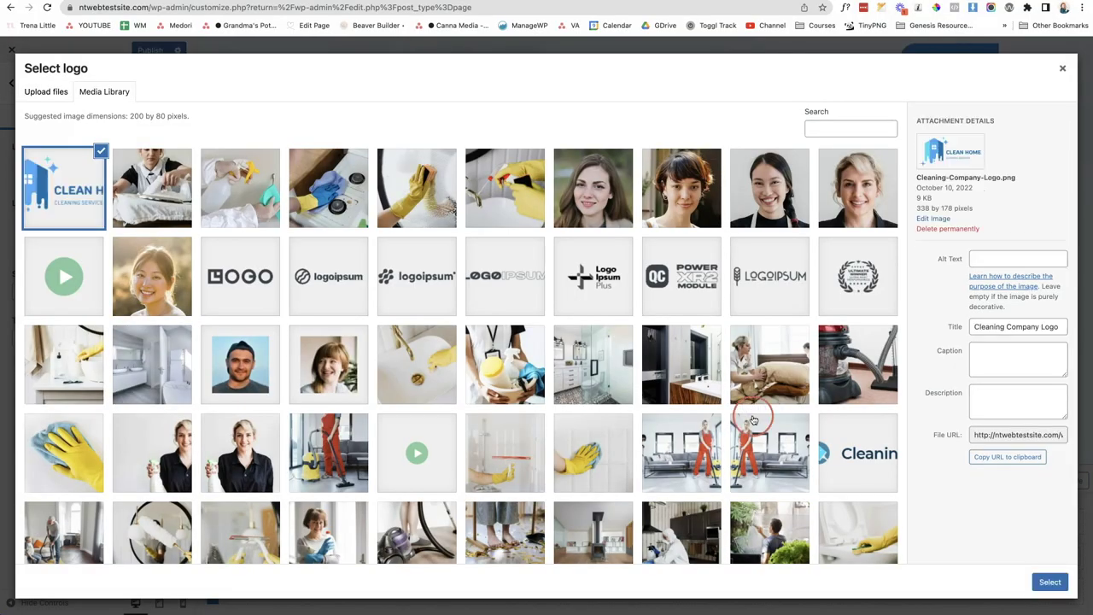
Step: Select the uploaded logo and crop it with the crop area extended above and below the artwork
click(1050, 582)
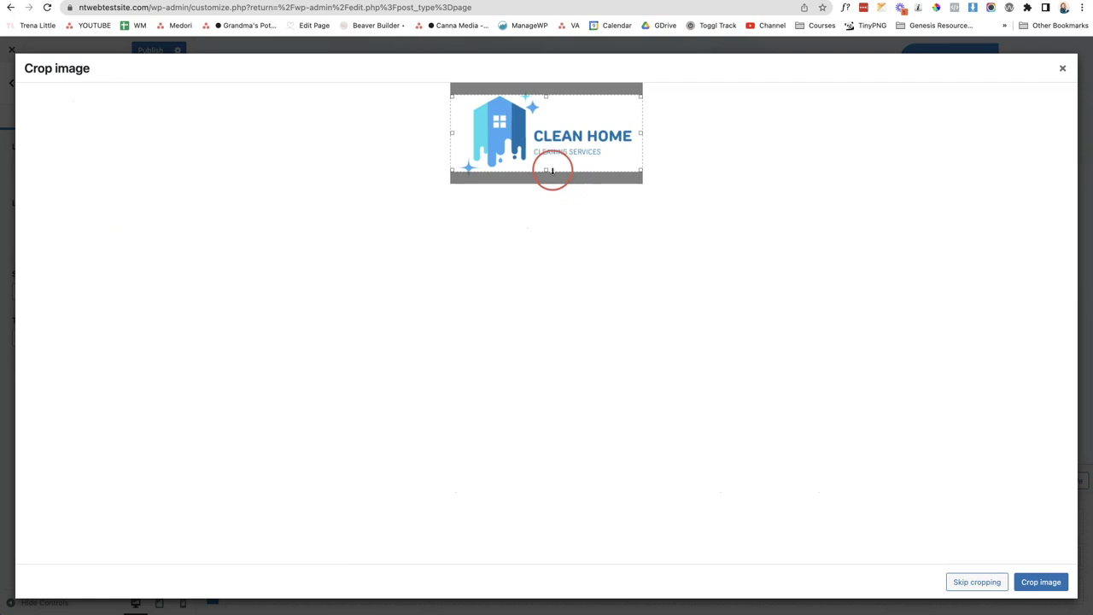
drag(546, 166, 545, 180)
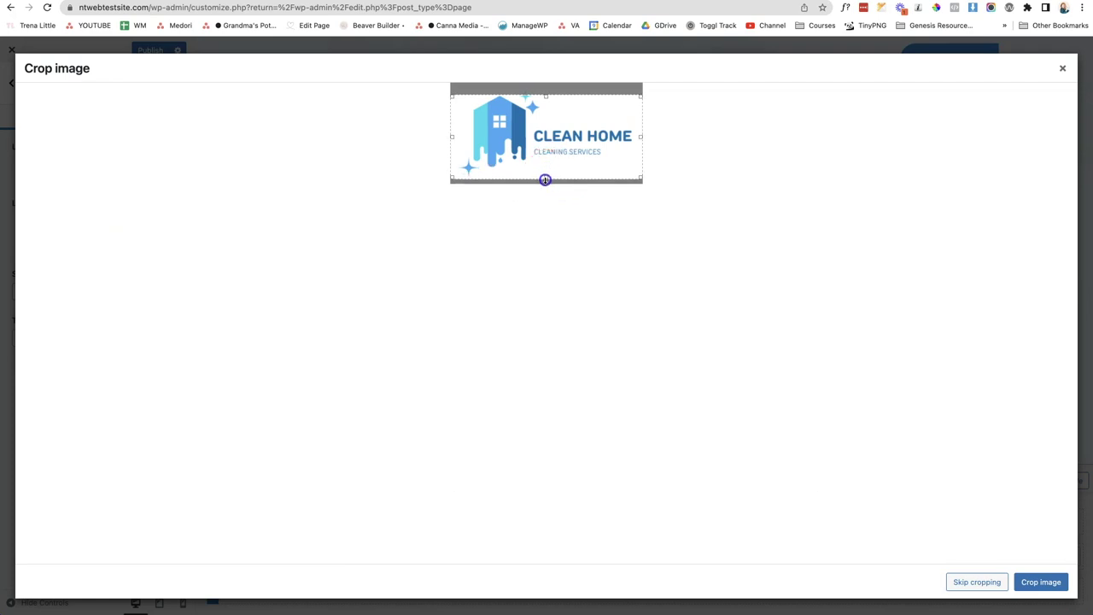
drag(546, 93, 551, 87)
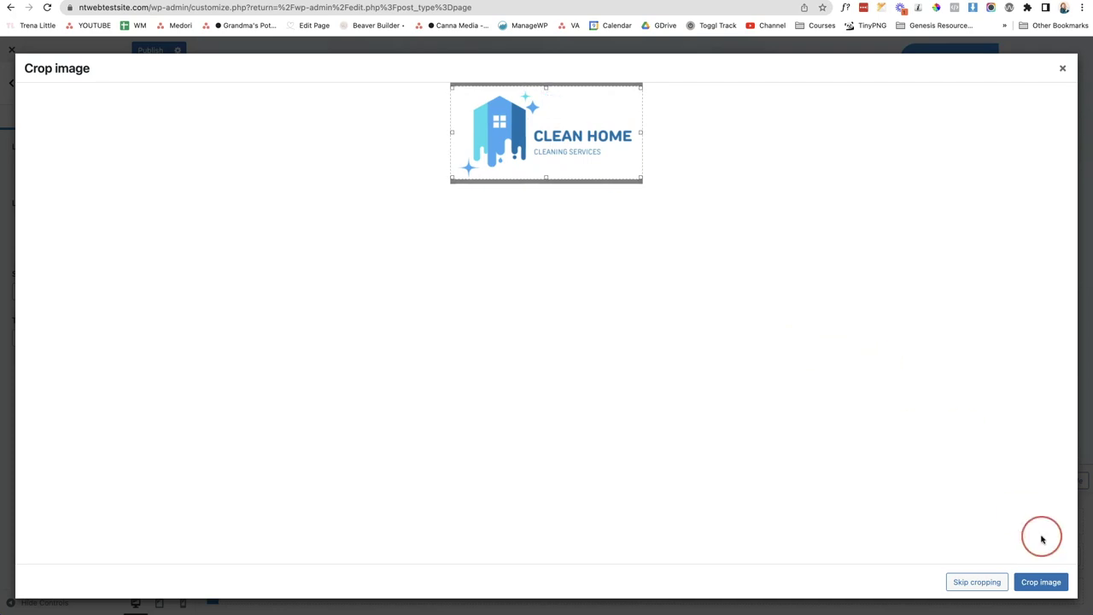
click(1047, 582)
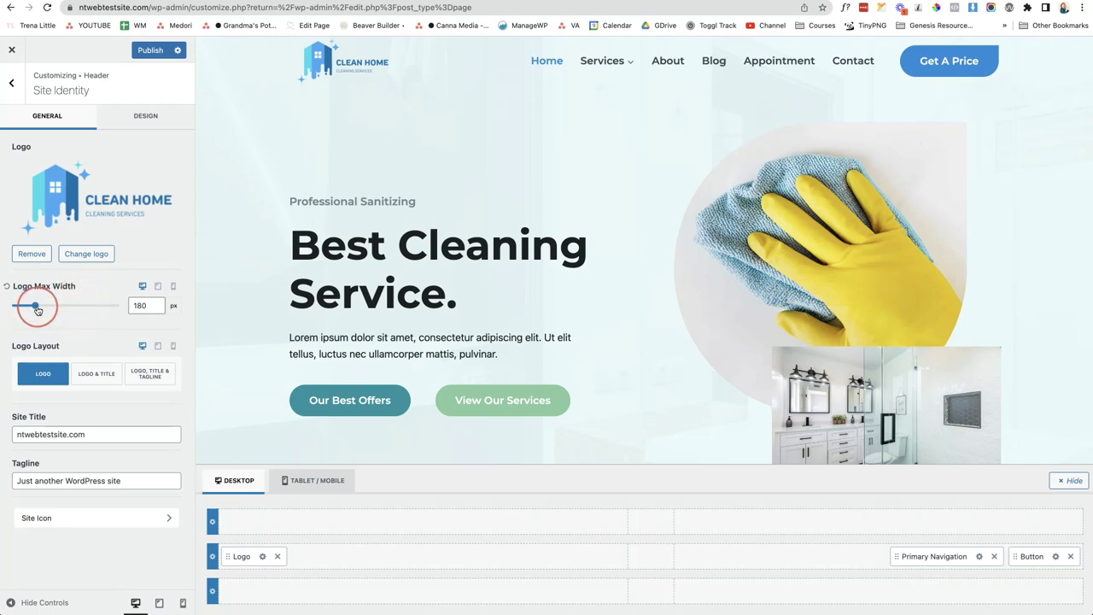
Step: Set the logo's maximum width to 230 px for desktop and 145 px for mobile
mouse_move(38, 310)
mouse_down()
mouse_move(56, 308)
mouse_move(44, 309)
mouse_up()
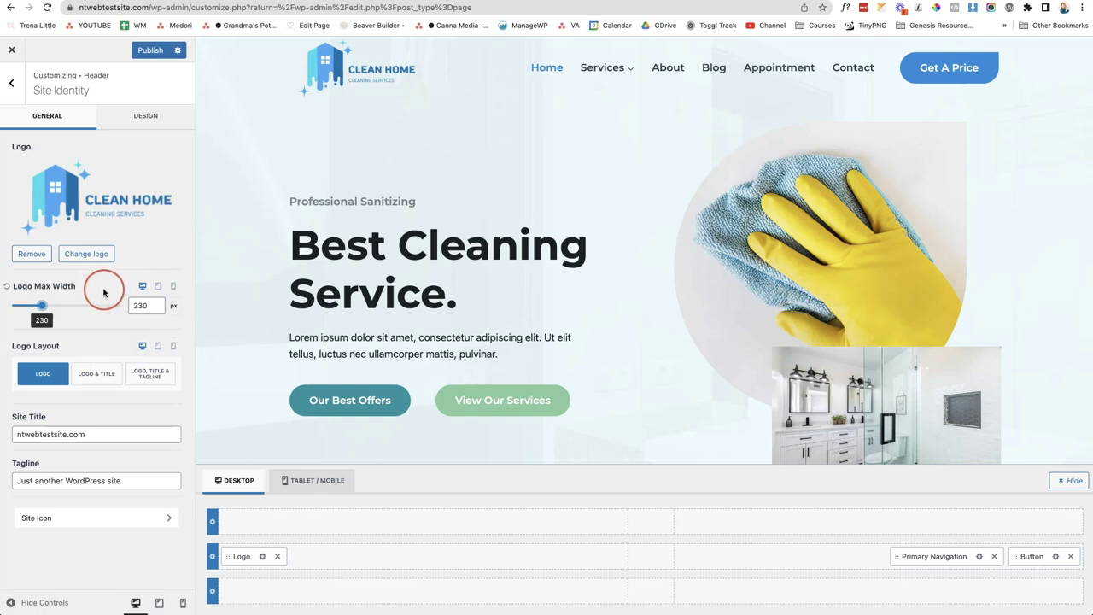
click(157, 289)
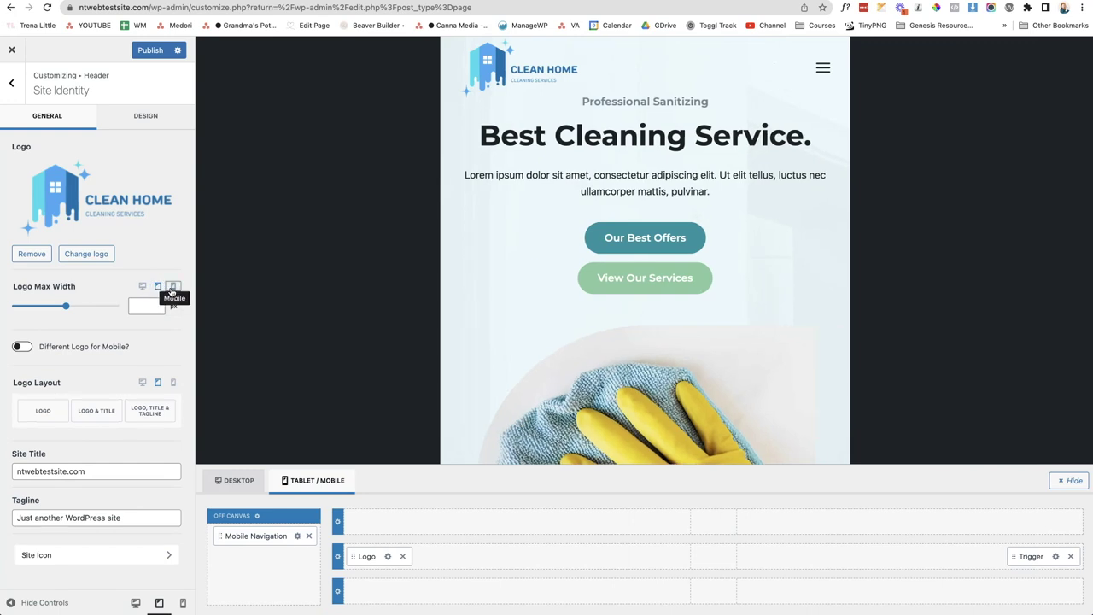
click(171, 291)
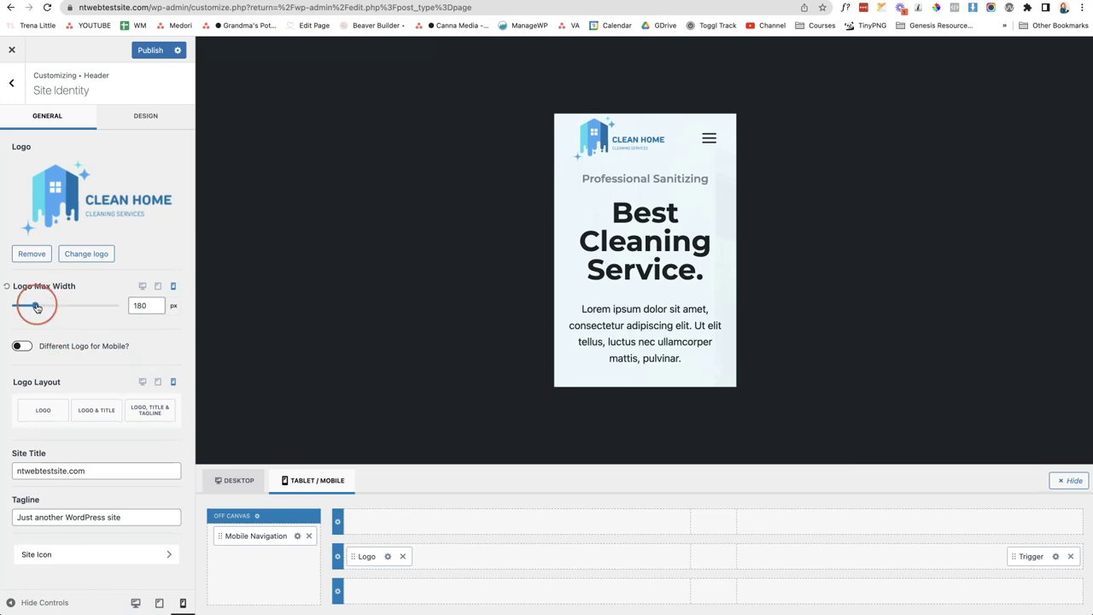
drag(36, 305, 31, 306)
click(76, 337)
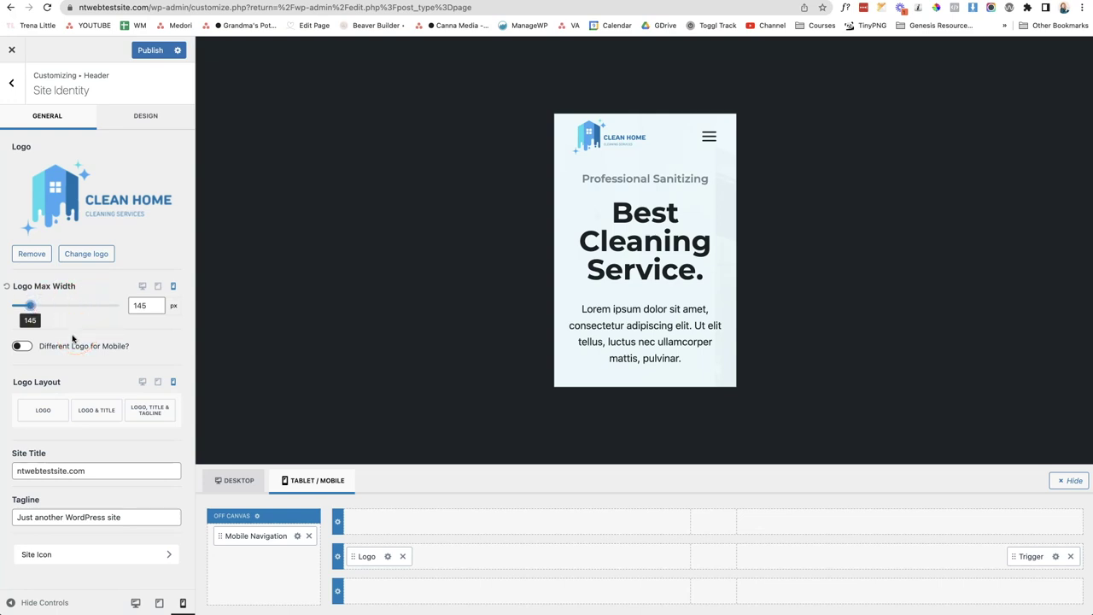
Step: Return to the desktop preview and publish the logo changes
click(143, 287)
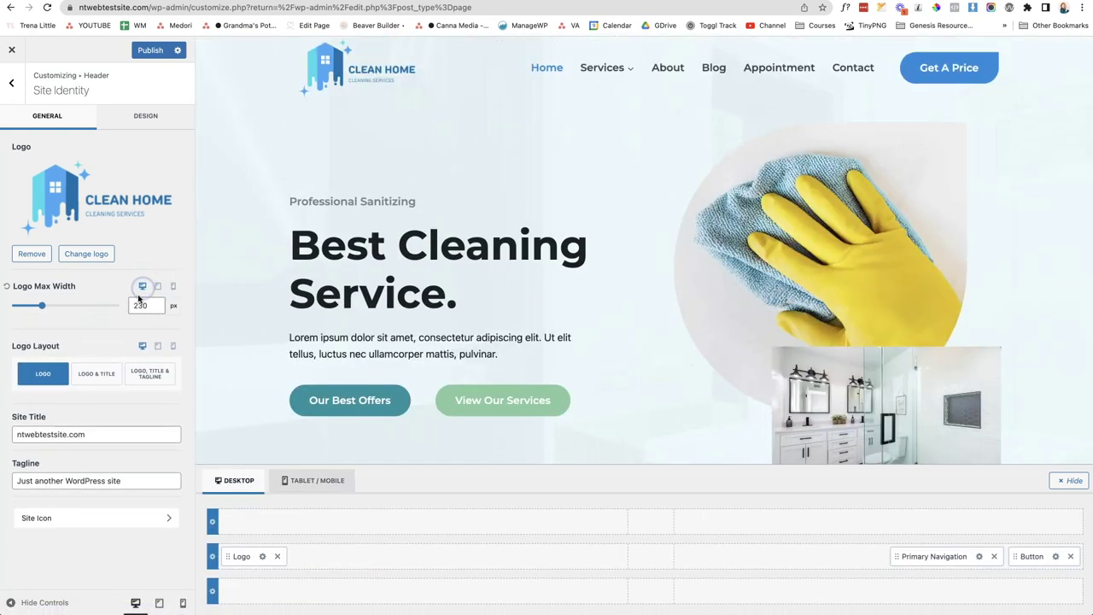
click(165, 58)
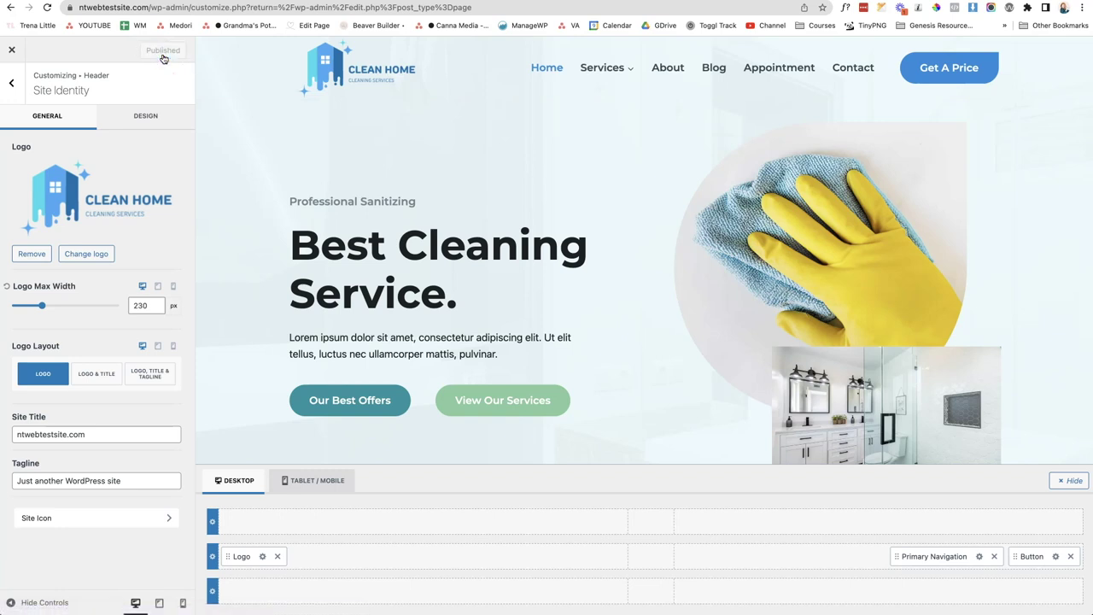
click(162, 58)
Step: Open Canva in a new browser tab and open the recent 500 x 250 px Clean Home logo design
key(super+t)
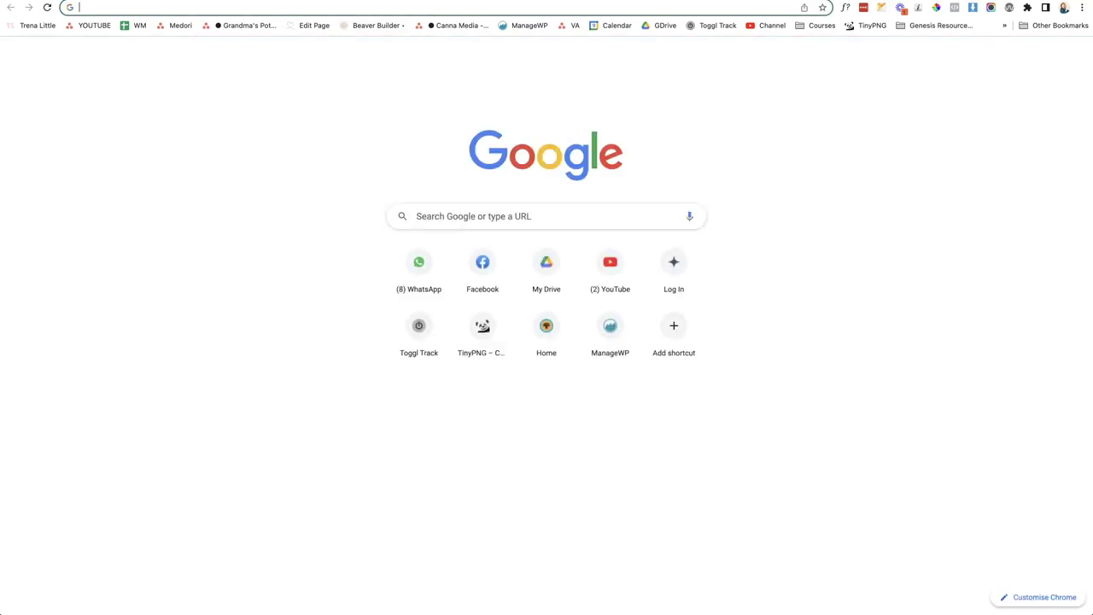
text(canva)
key(Return)
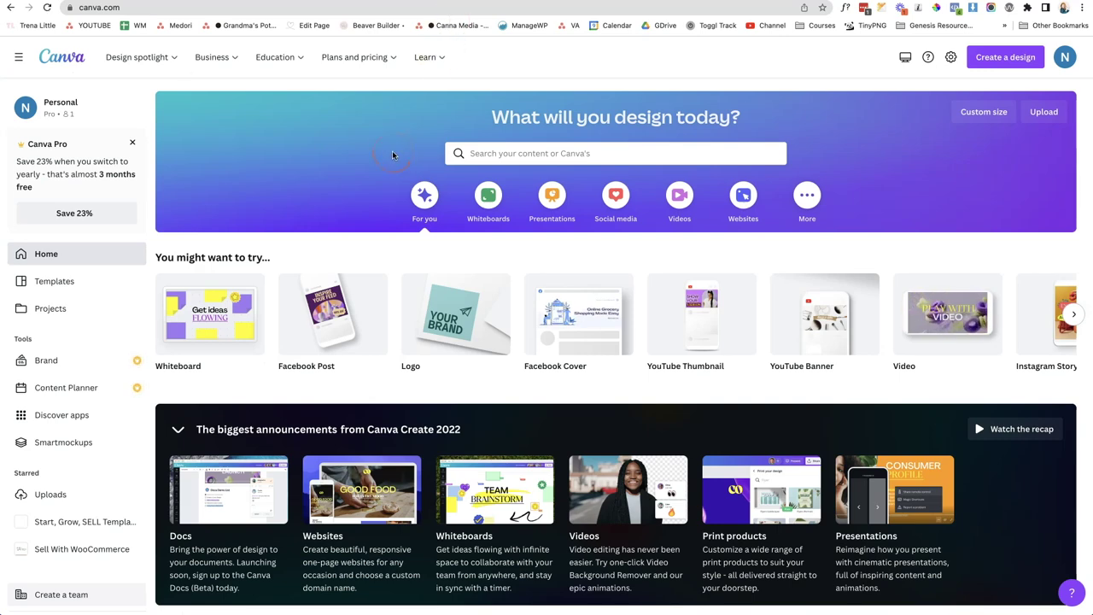
scroll(392, 154, down, 5)
scroll(393, 155, down, 5)
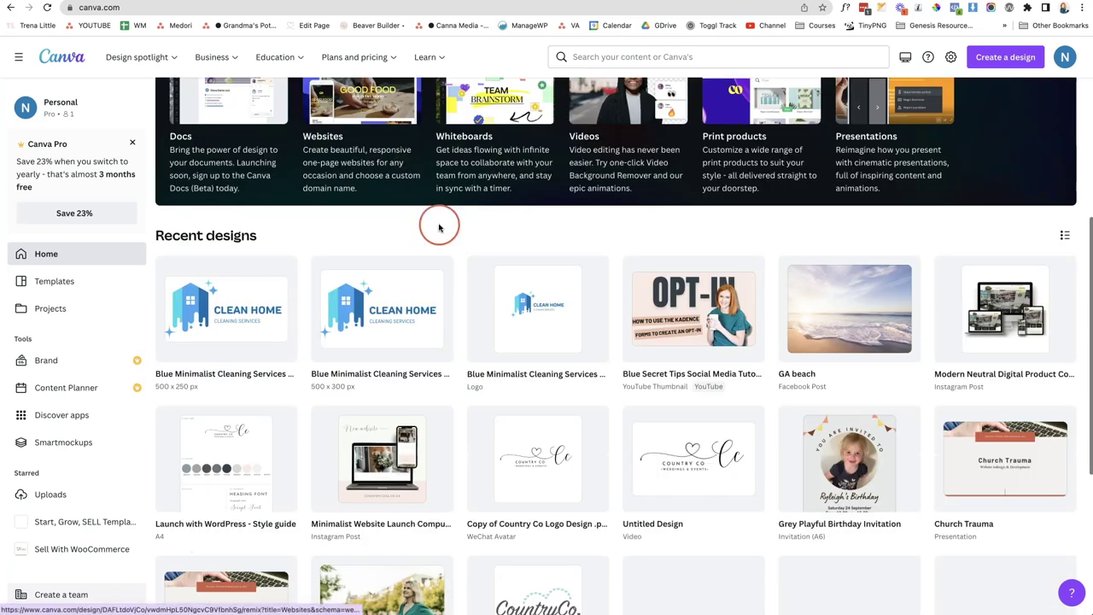
click(236, 332)
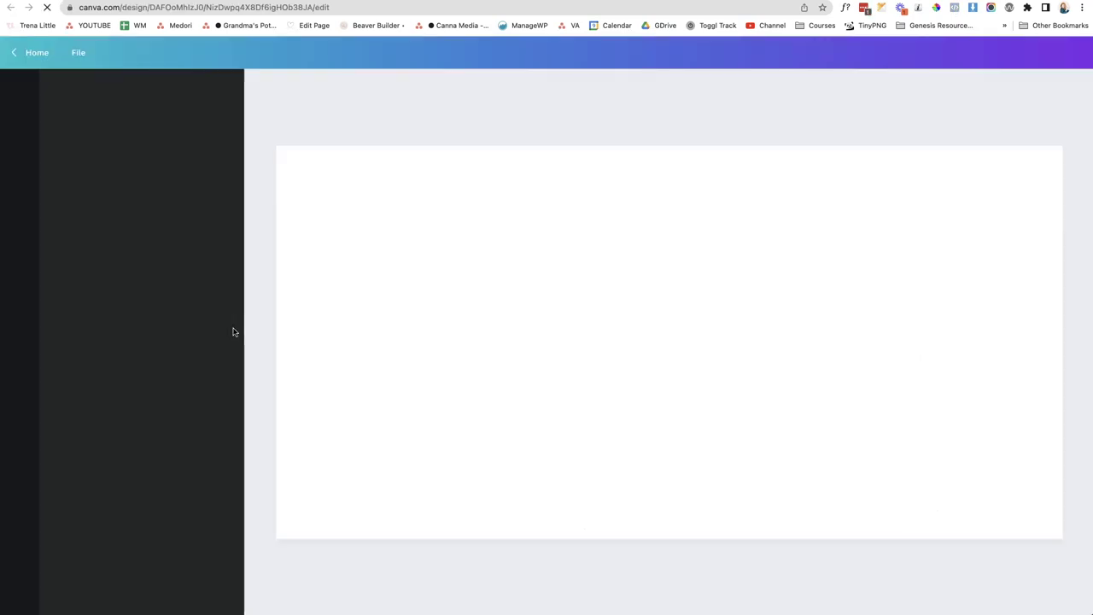
click(846, 141)
click(915, 128)
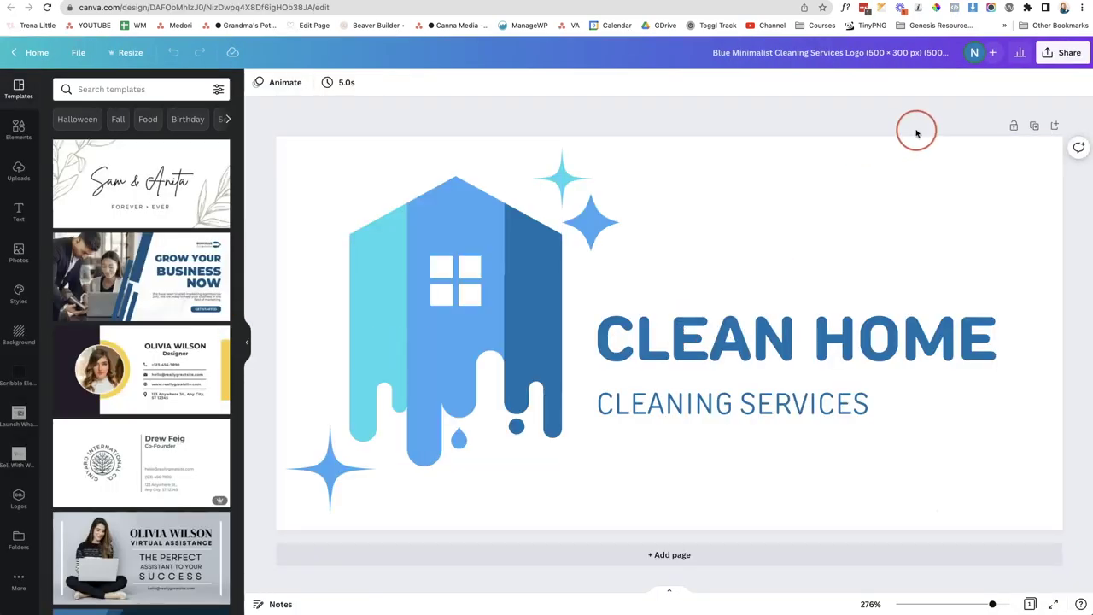
Step: Download the logo design as an SVG with a transparent background, saved as Cleaning Company Logo in the Images folder
click(1070, 56)
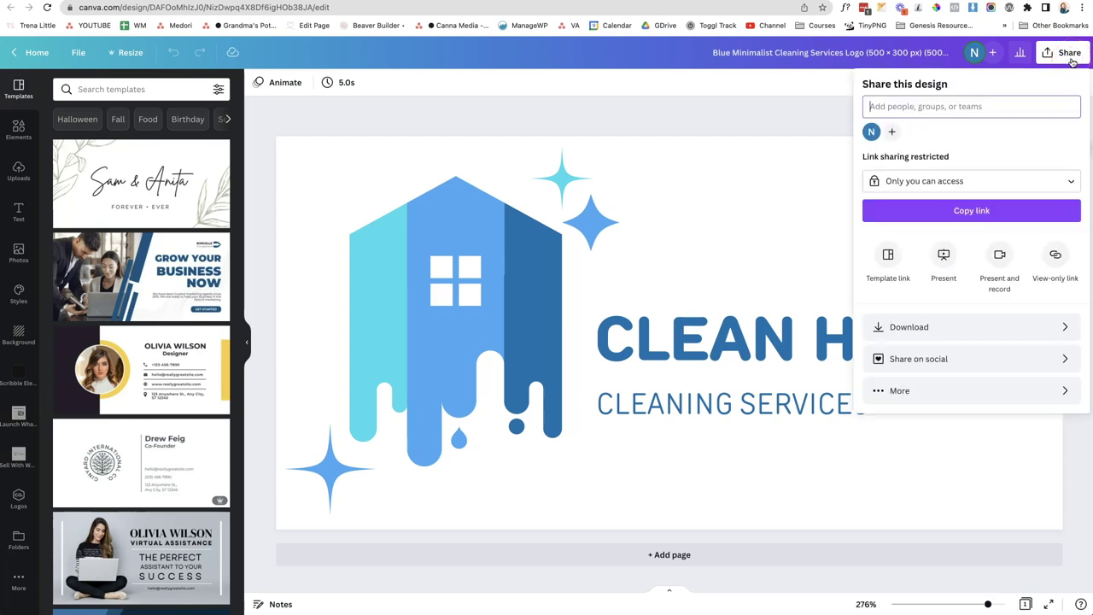
click(1021, 330)
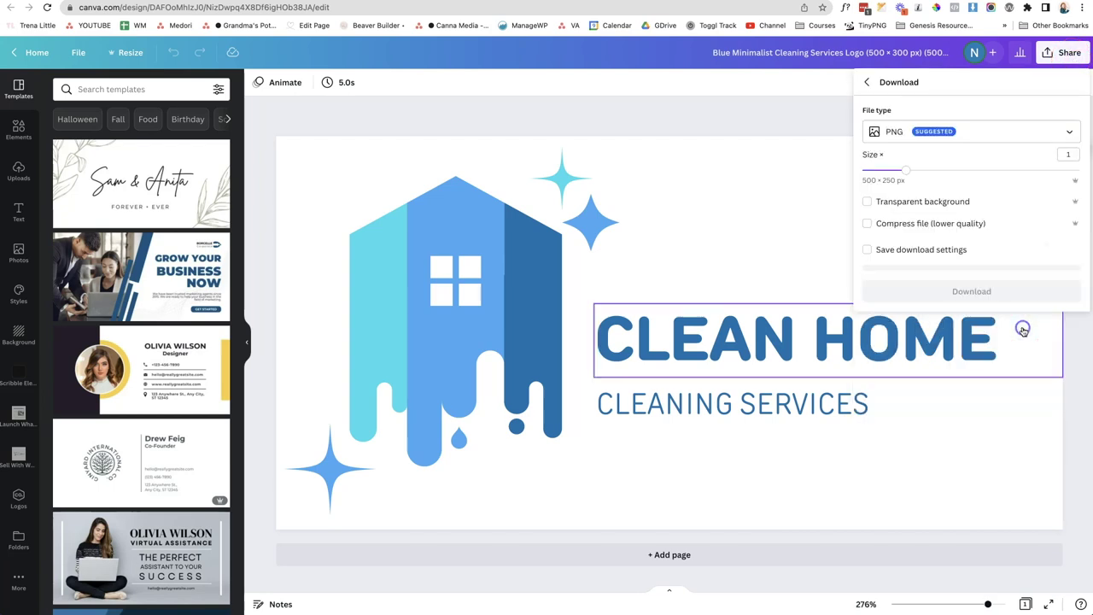
click(1027, 135)
click(989, 303)
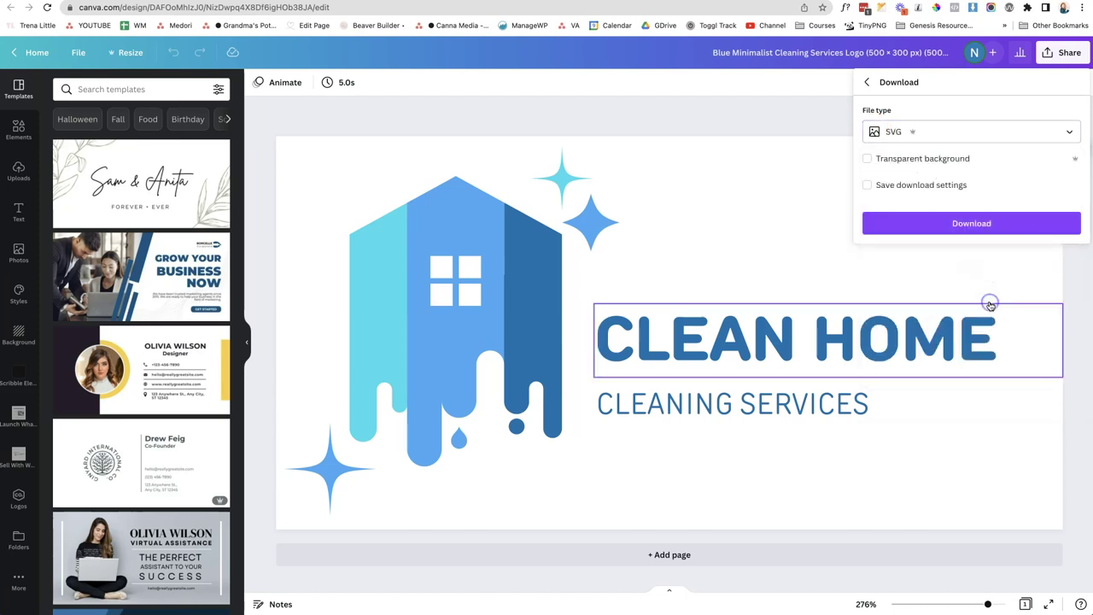
click(869, 159)
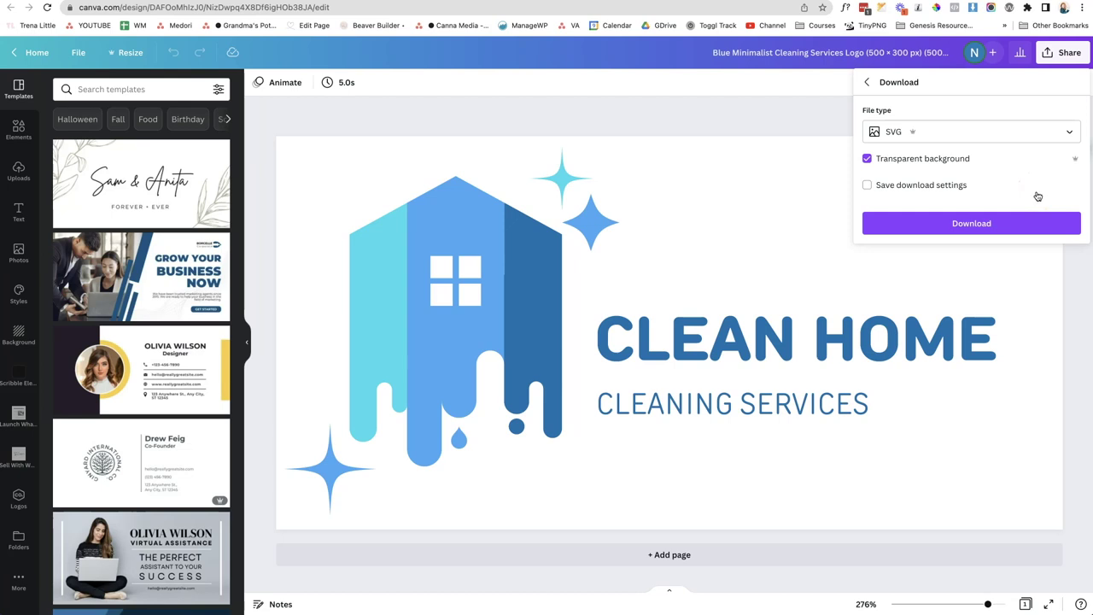
click(1011, 224)
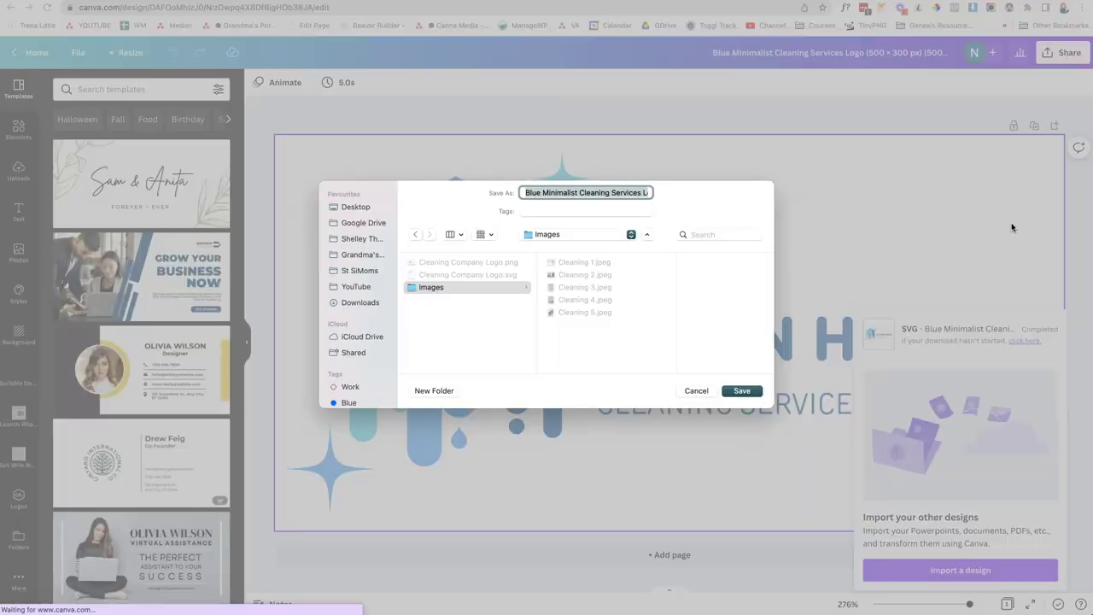
click(473, 275)
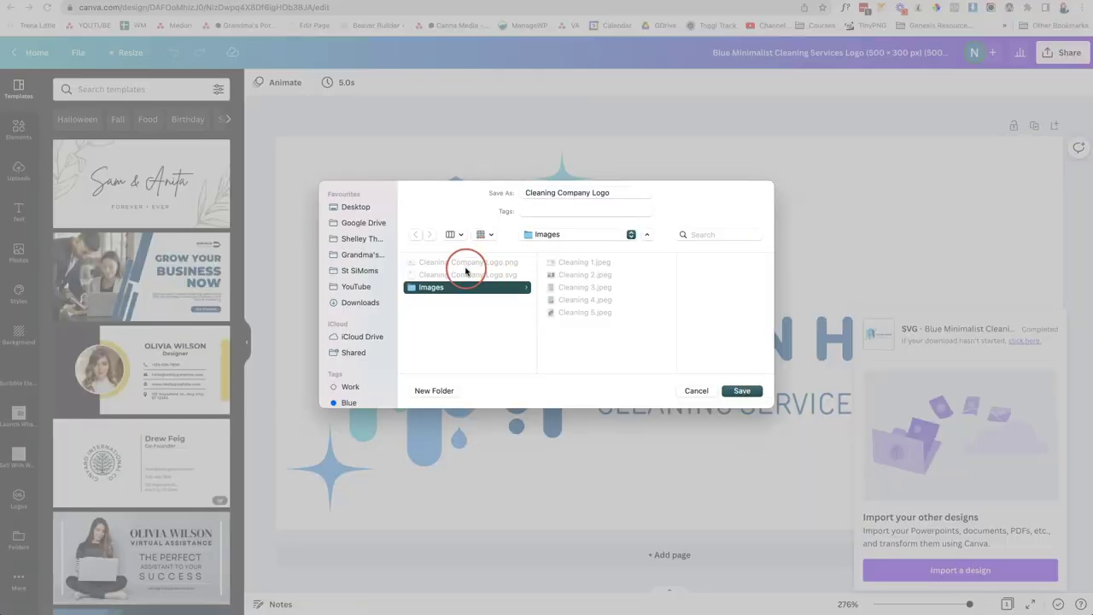
click(740, 390)
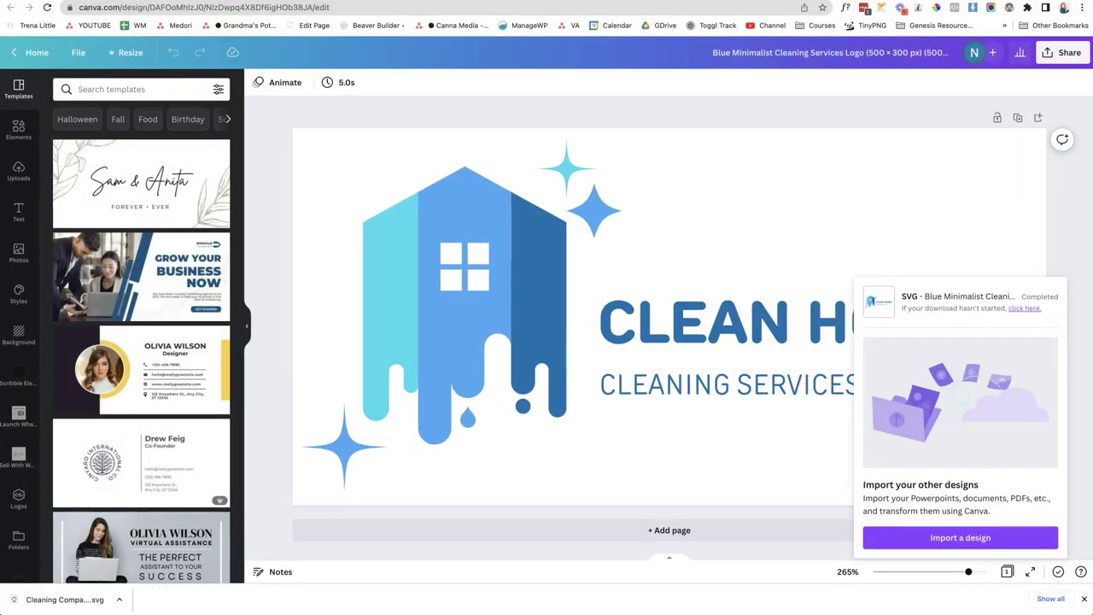
Step: Switch back to the site's Customizer in WordPress and close it
key(ctrl+Tab)
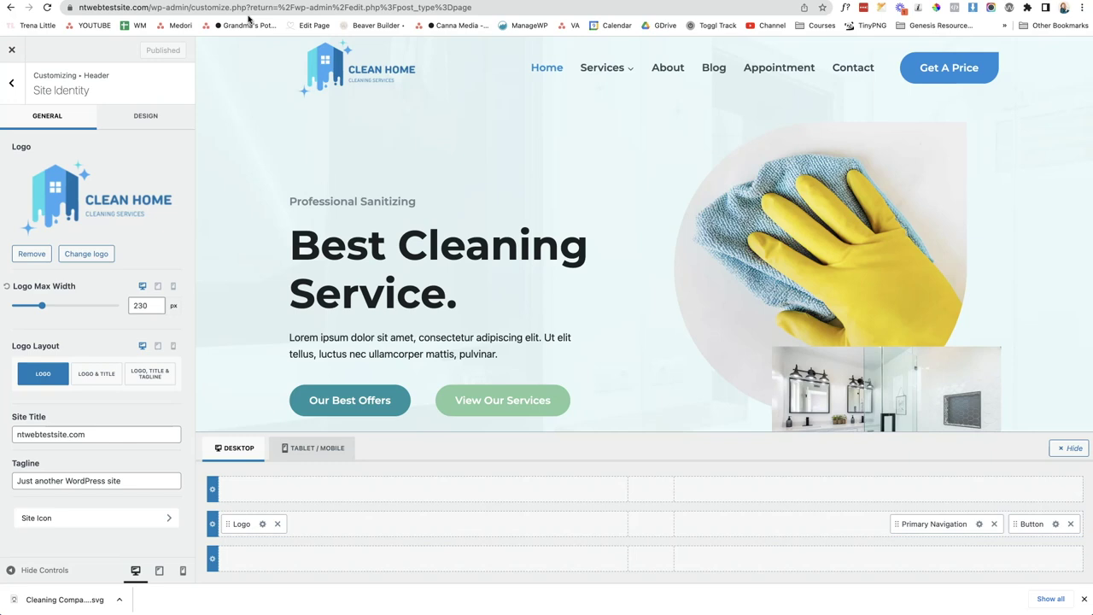
click(90, 255)
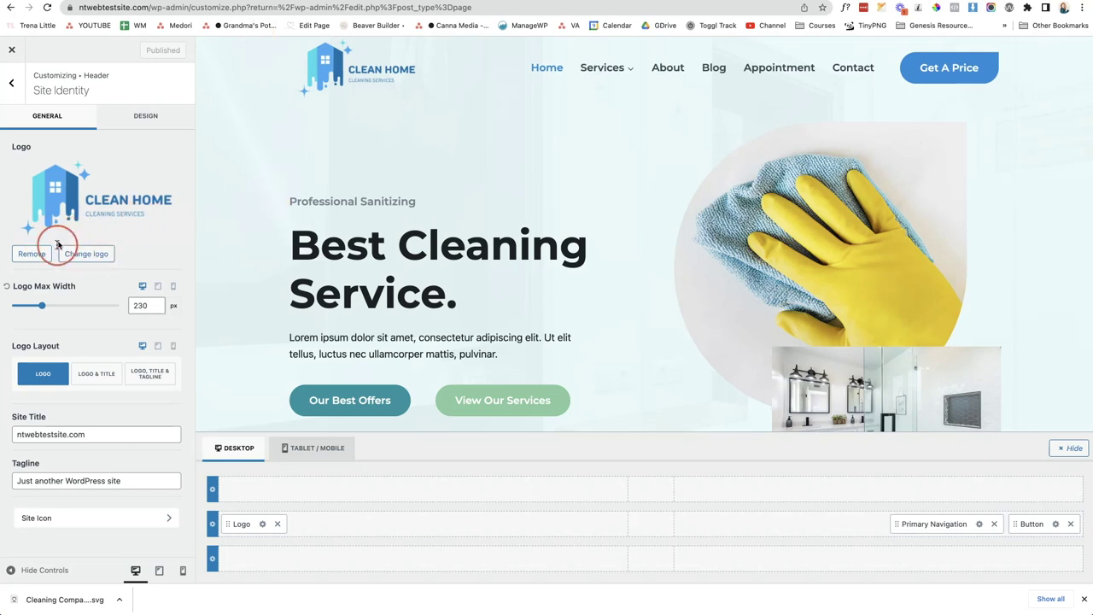
click(103, 260)
click(14, 52)
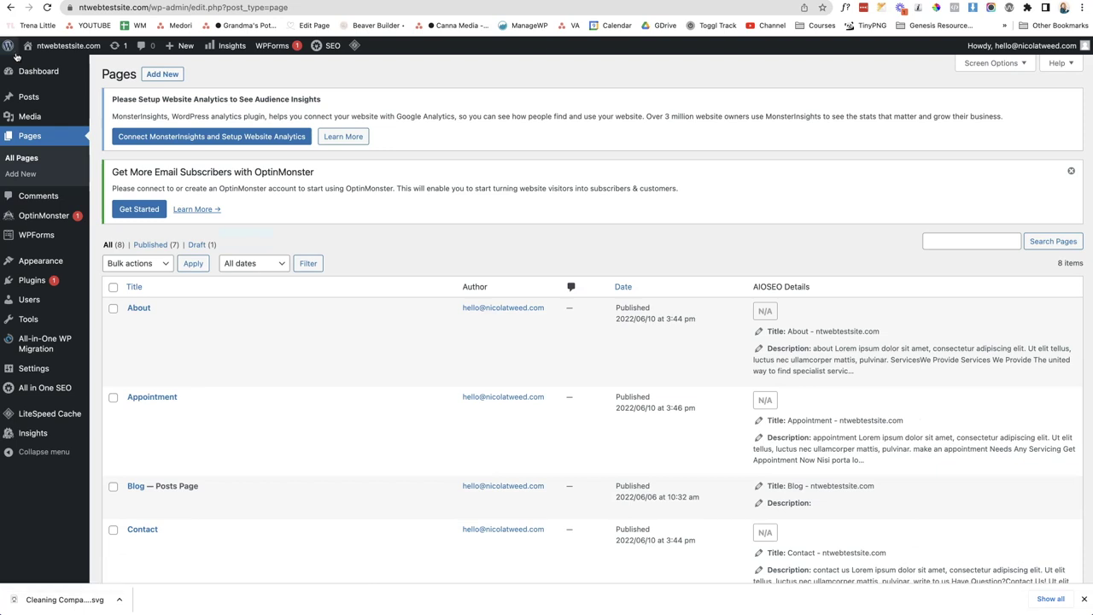
Step: Open the page for adding plugins in the WordPress dashboard and search for "svg"
click(49, 242)
mouse_move(45, 280)
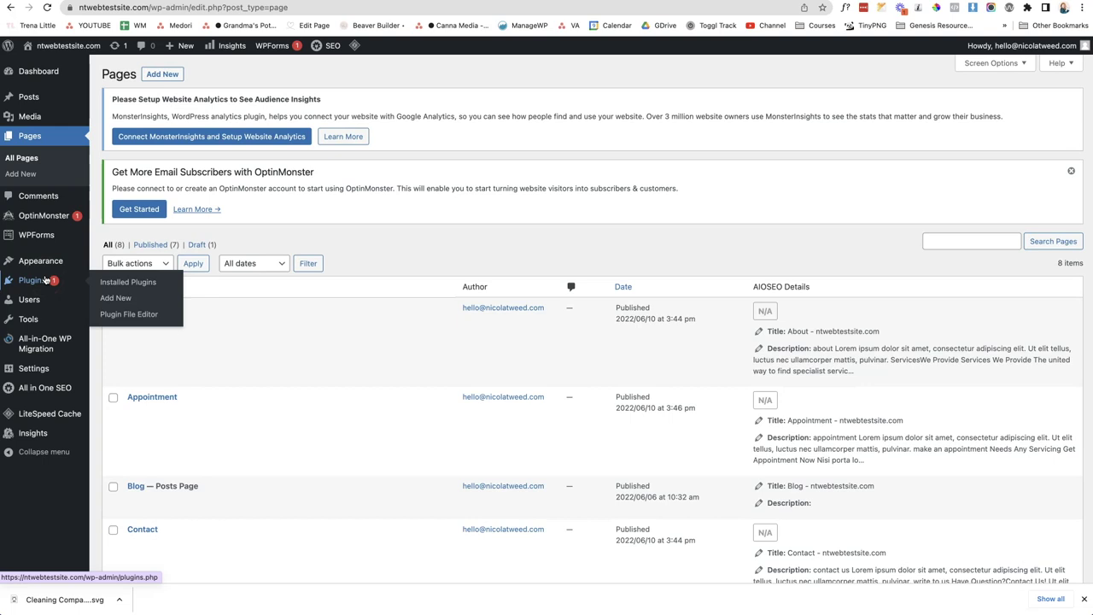
click(39, 71)
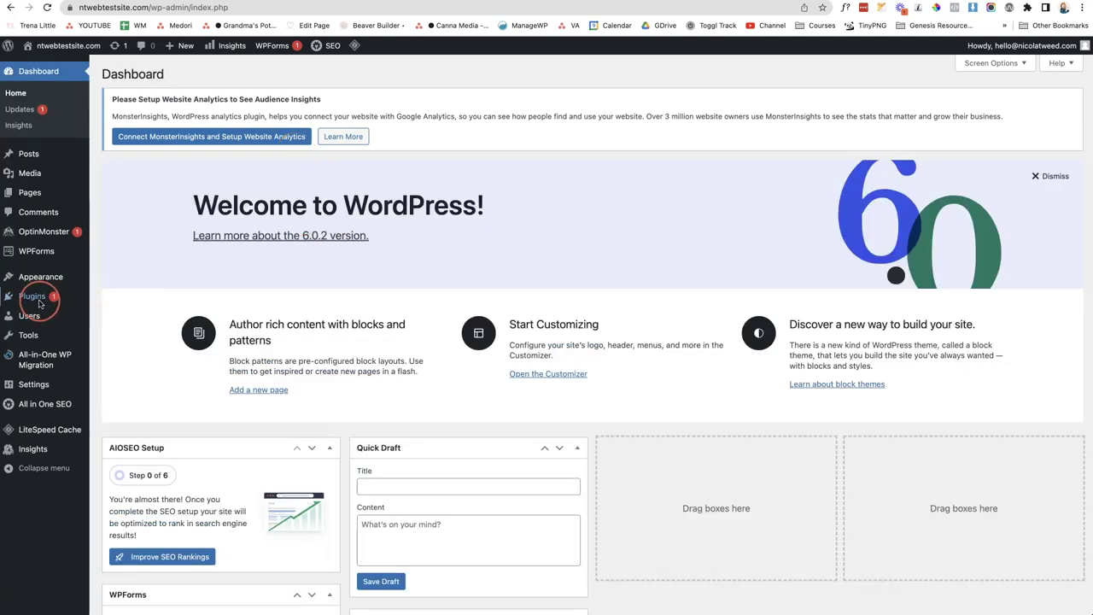
click(103, 314)
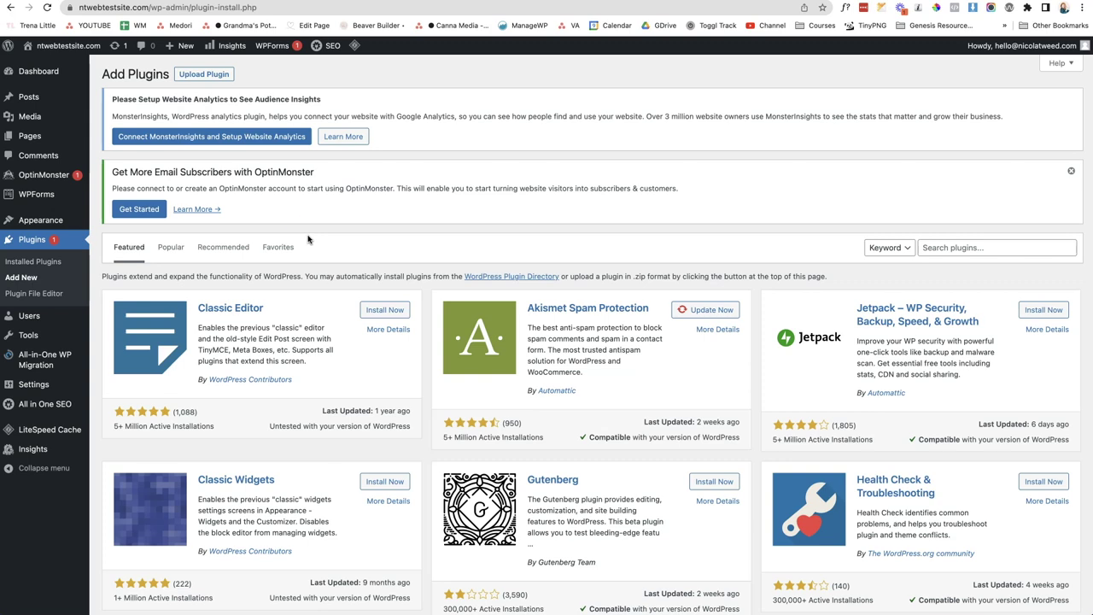
click(989, 248)
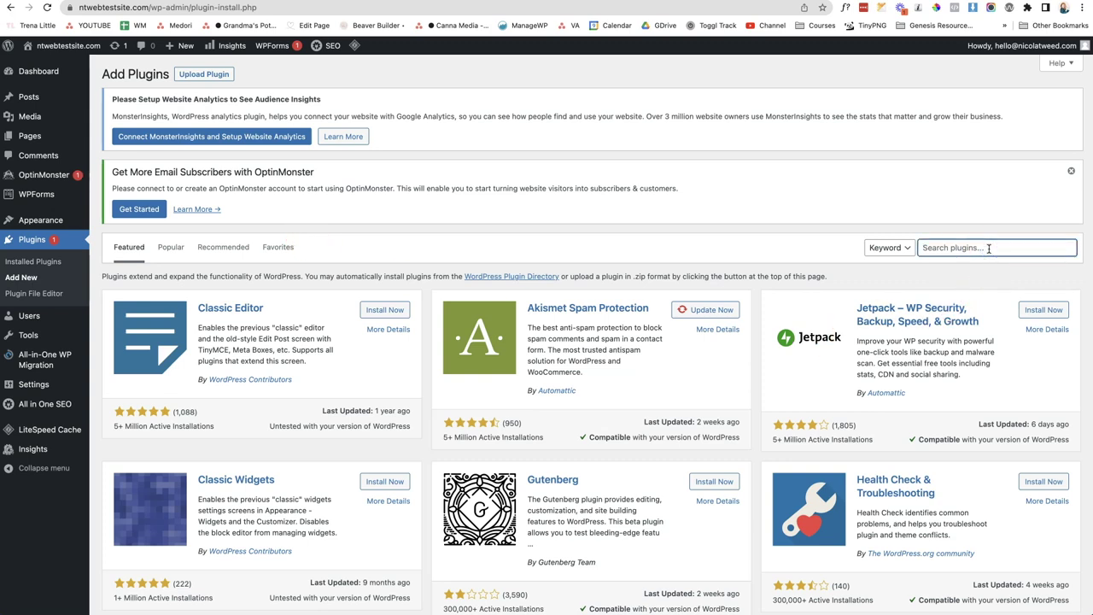
text(svg)
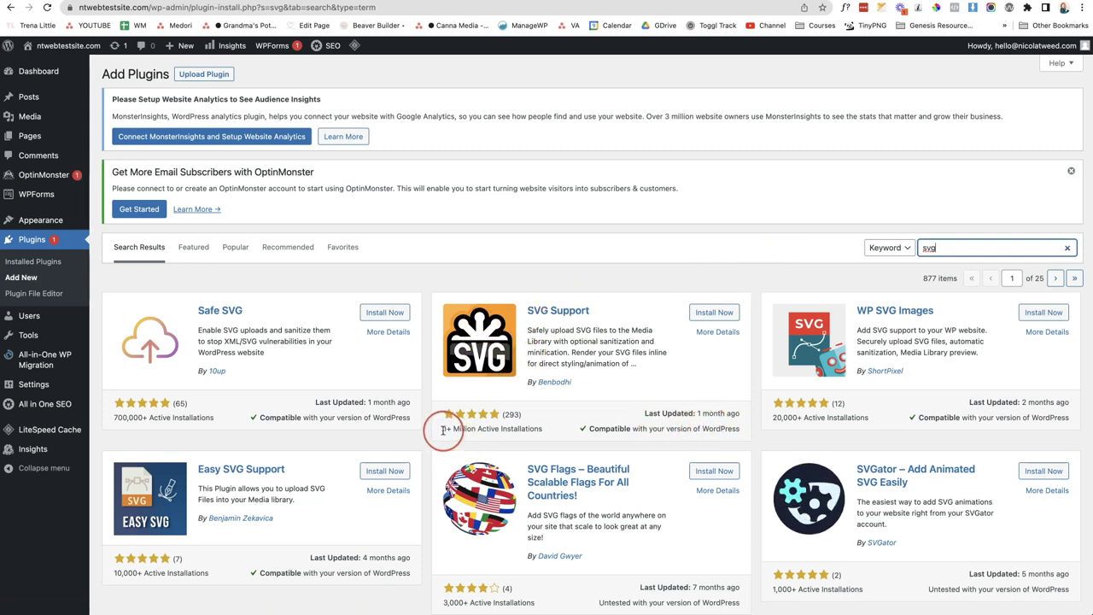
Step: Install and activate the SVG Support plugin by Benbodhi
drag(442, 431, 525, 431)
click(552, 437)
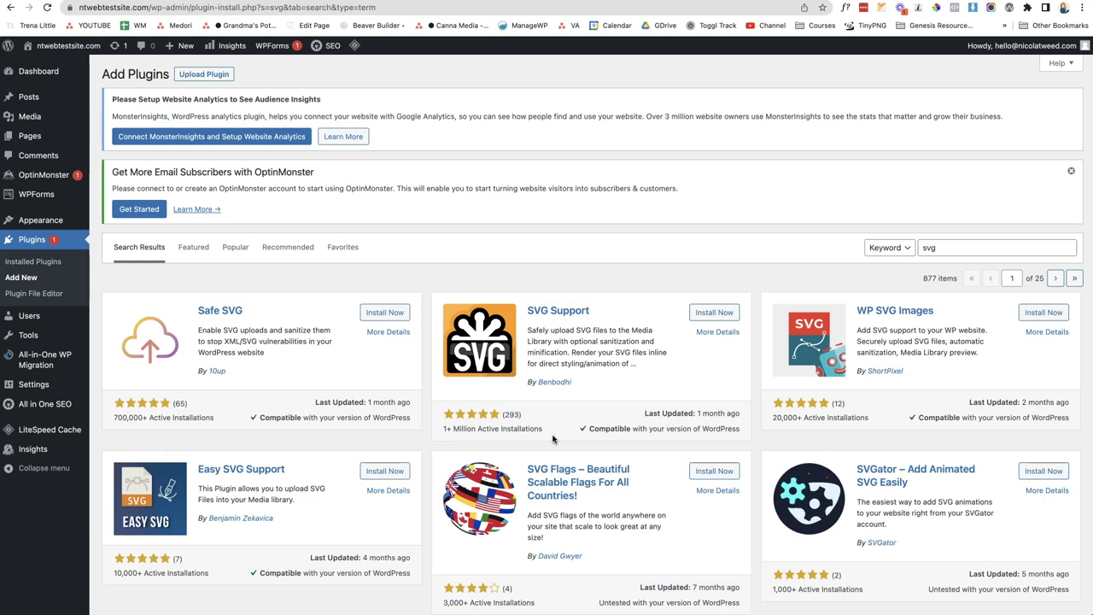
click(533, 441)
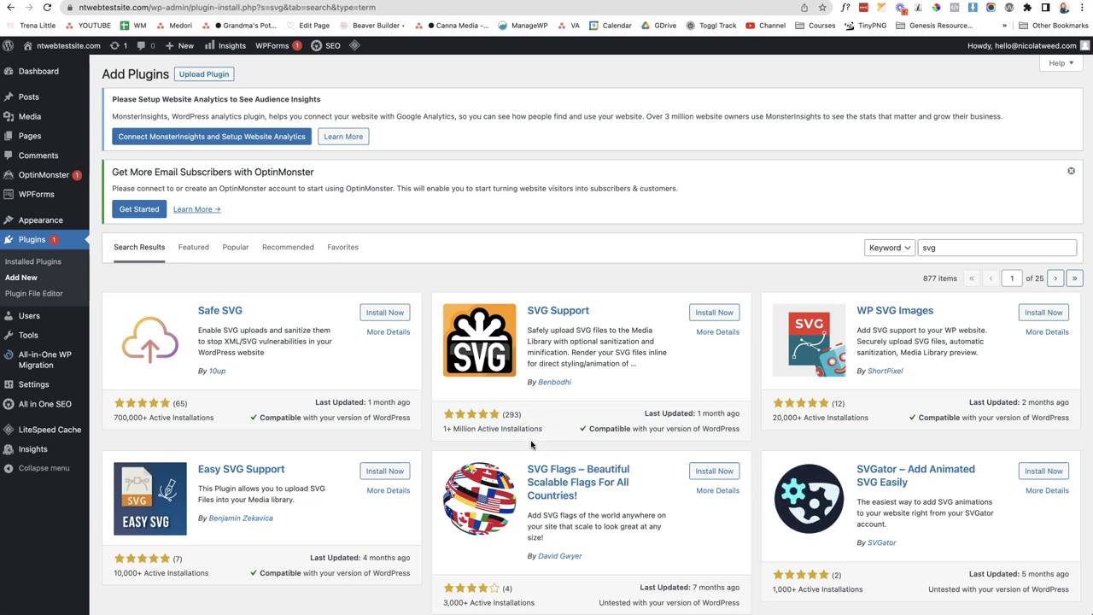
click(646, 442)
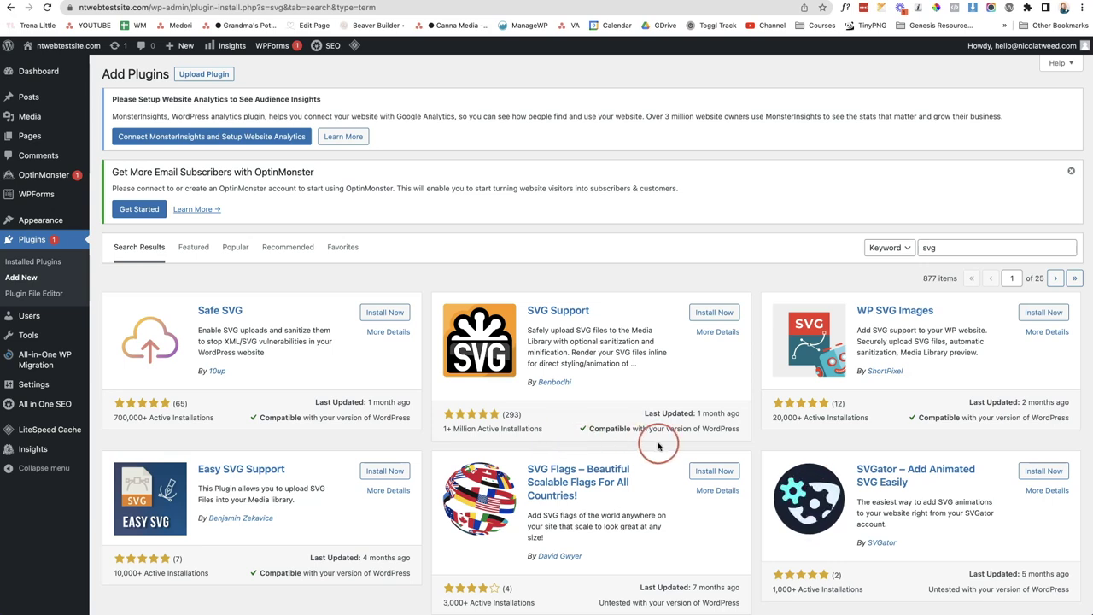
click(707, 314)
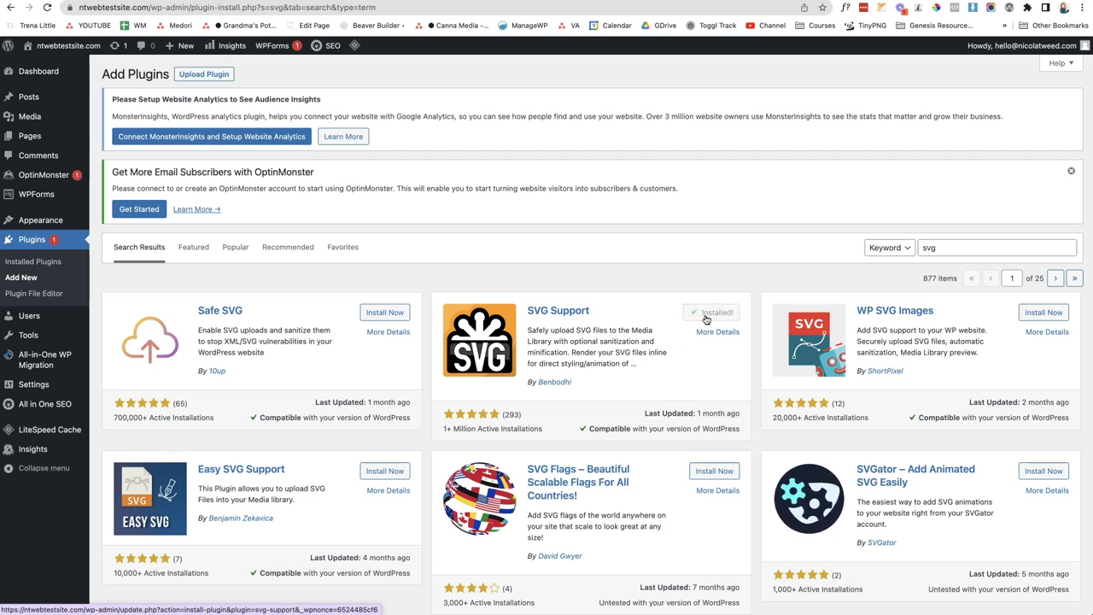
click(708, 318)
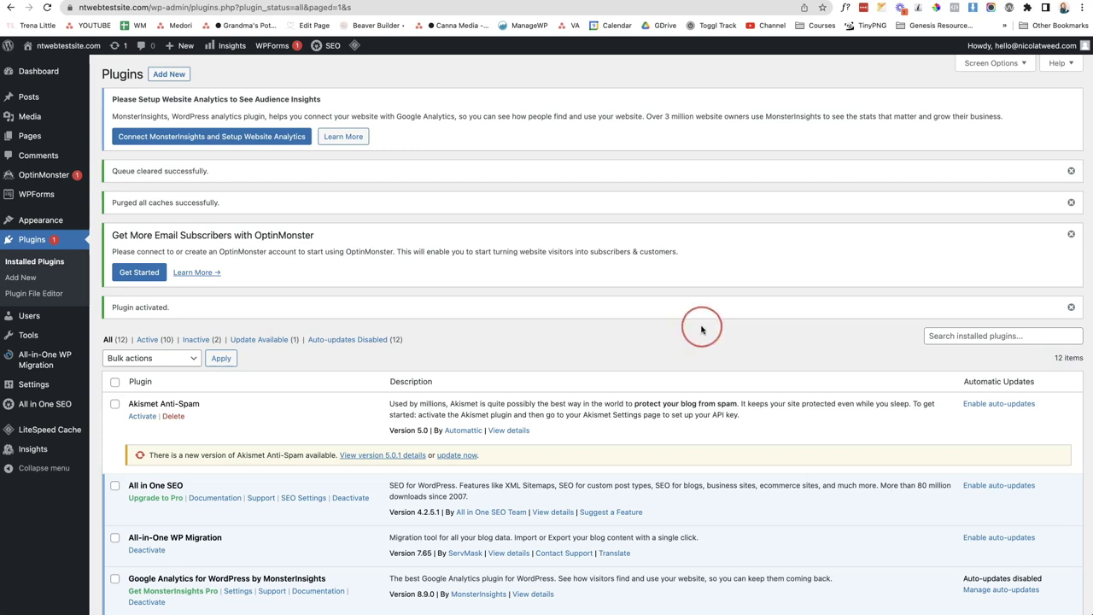
Step: Upload Cleaning Company Logo.svg from the Cleaning company folder as new media and view it in the Media Library
mouse_move(21, 118)
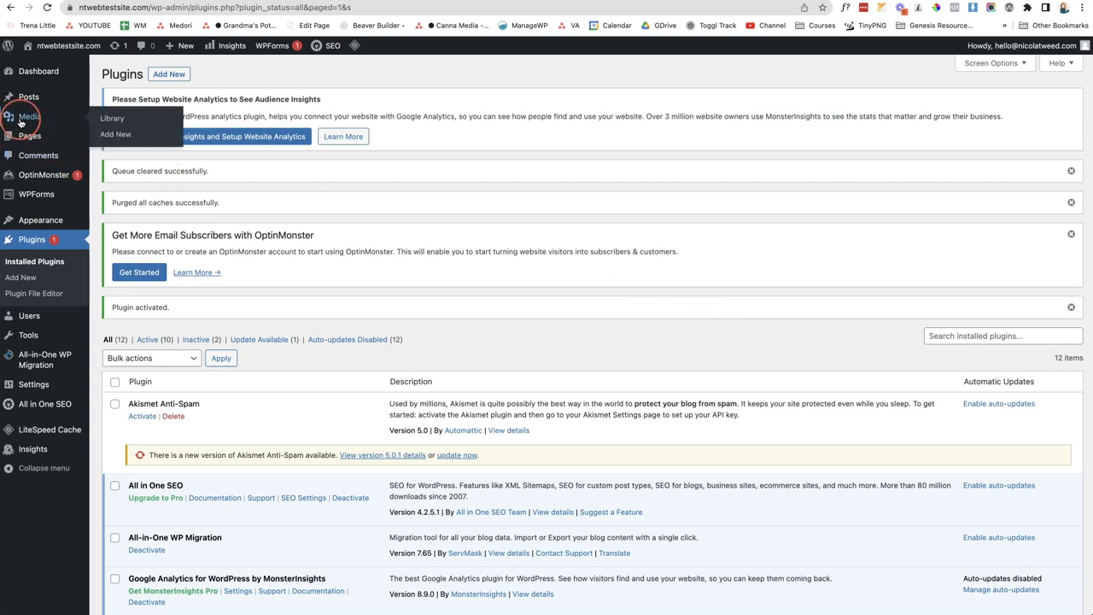
click(104, 135)
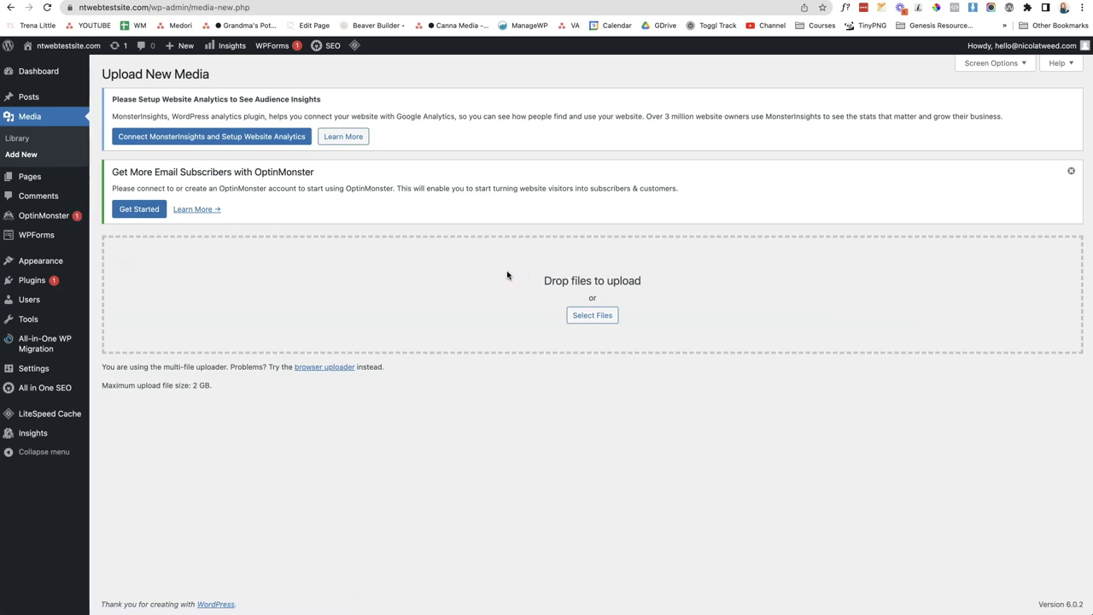
click(603, 321)
click(593, 316)
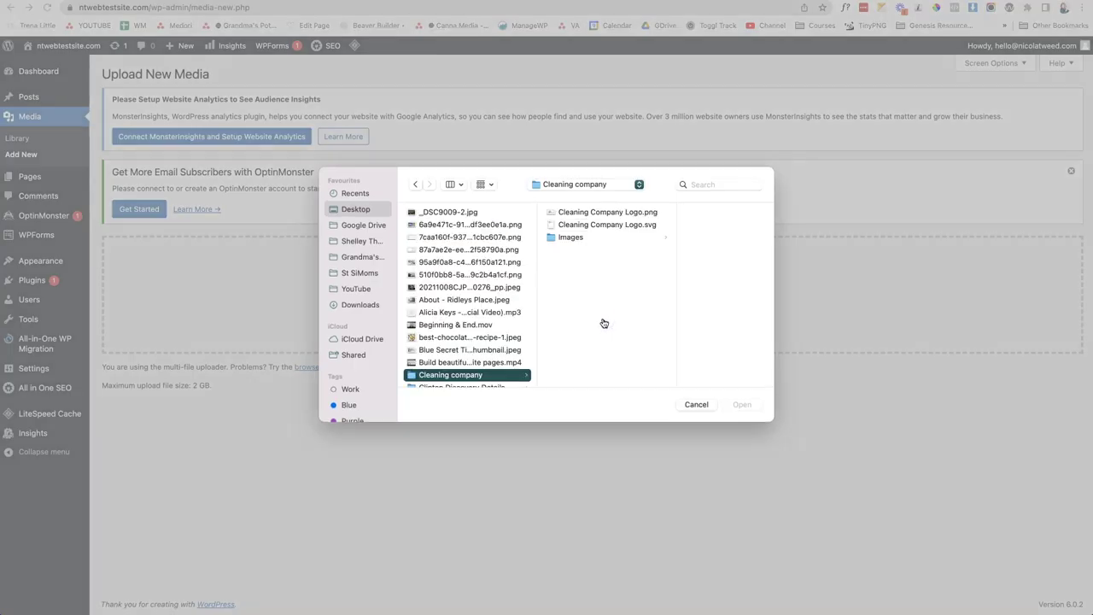
click(561, 226)
click(745, 406)
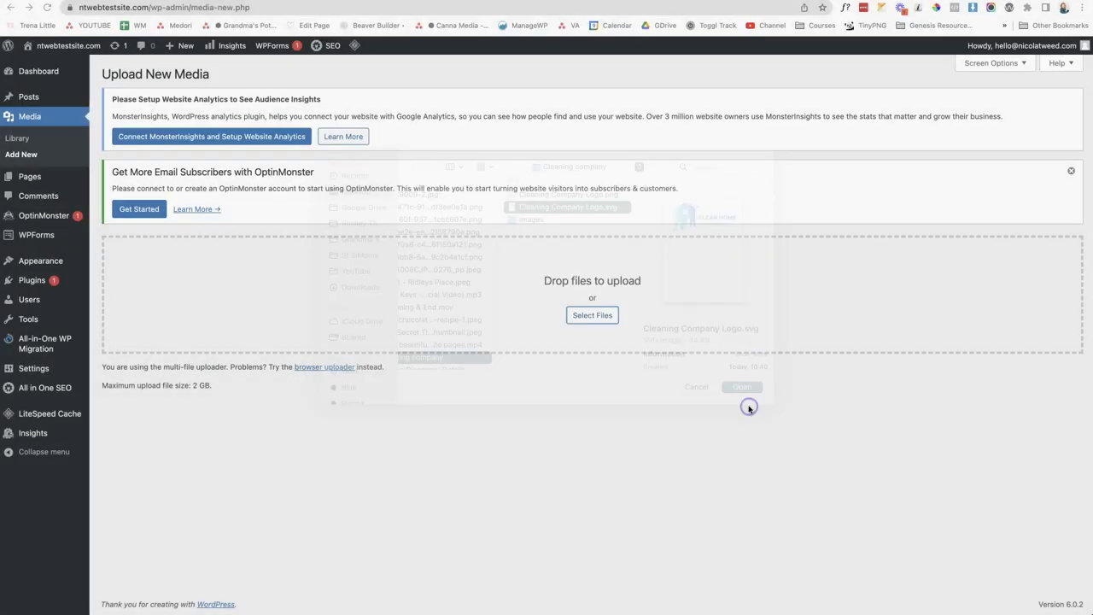
drag(173, 436, 268, 438)
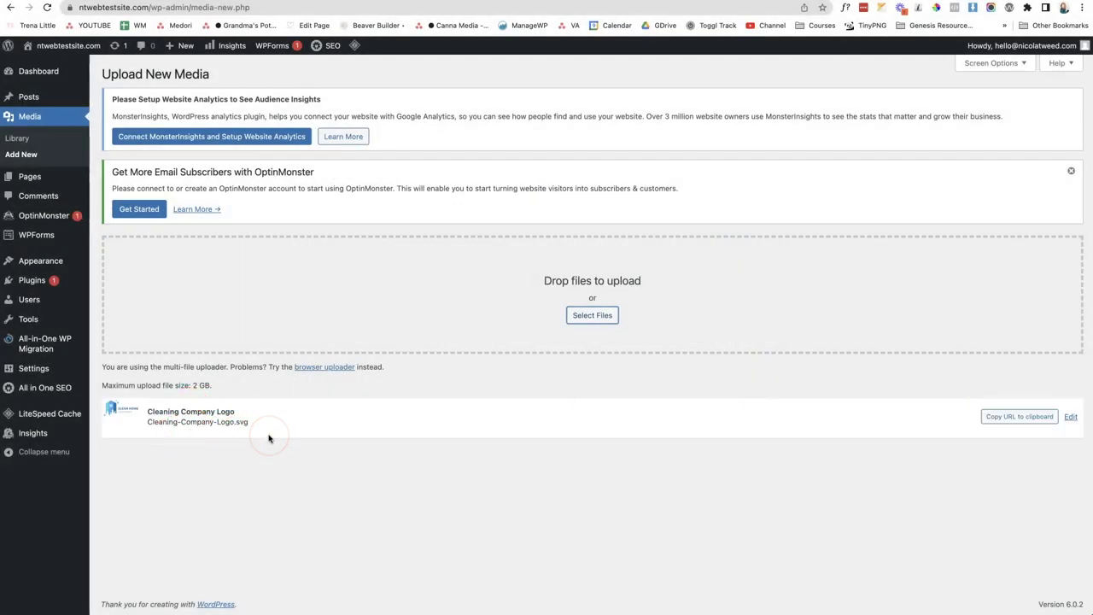
click(19, 138)
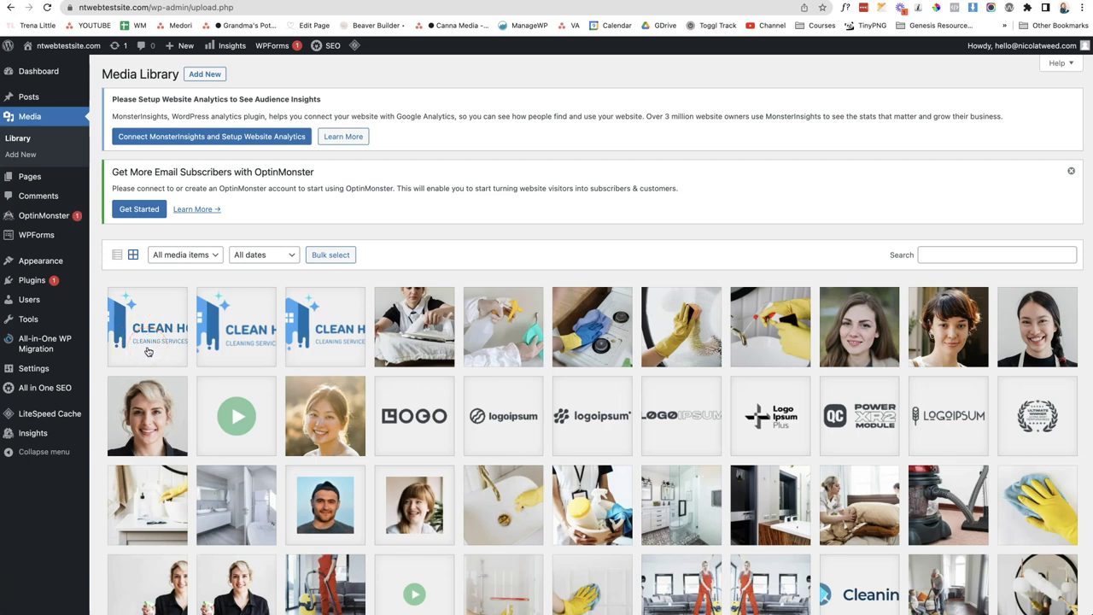
Step: Open the theme Customizer and bring up the header logo's Site Identity settings
mouse_move(79, 263)
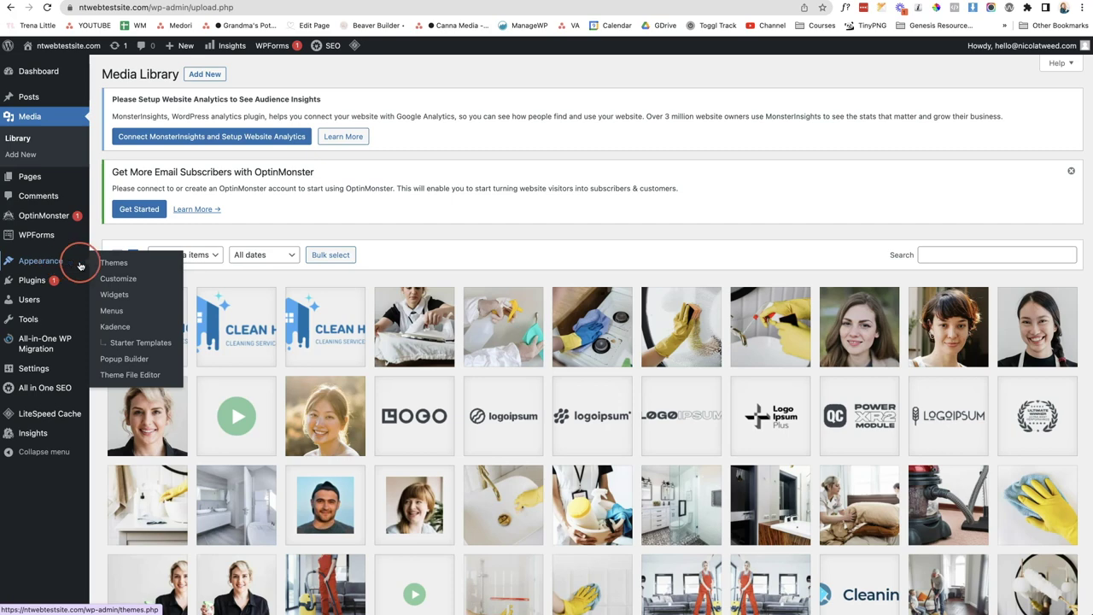
click(105, 280)
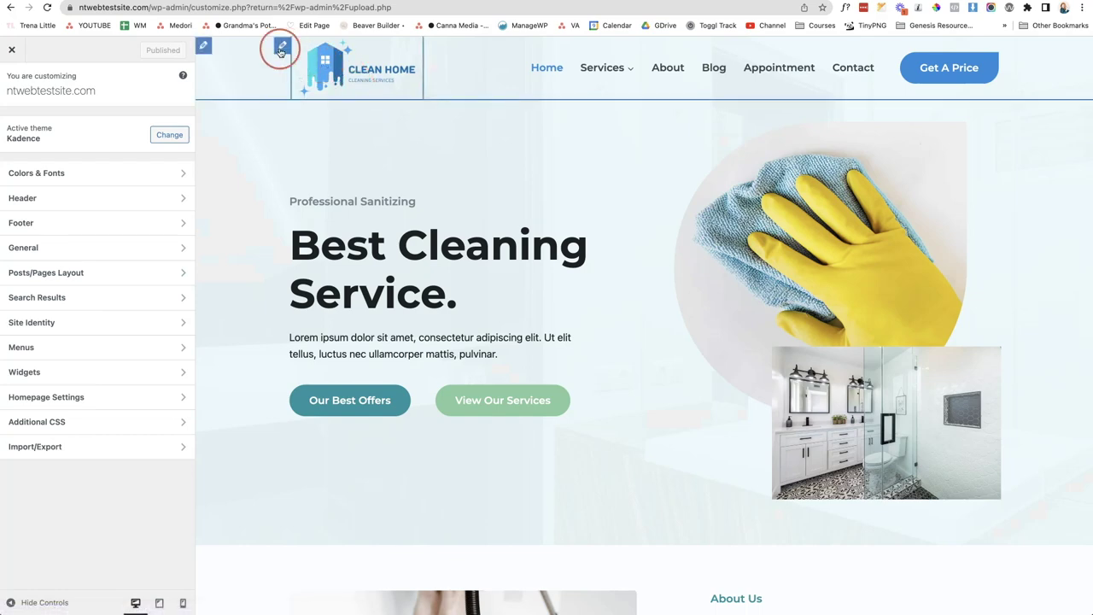
click(280, 47)
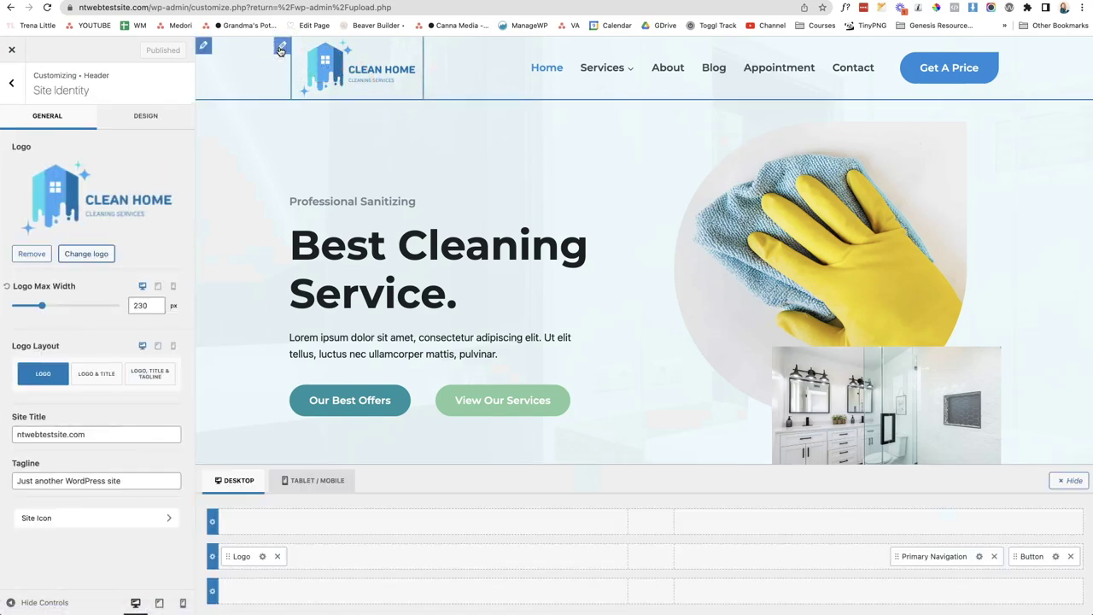
Step: Replace the header logo with Cleaning-Company-Logo.svg without cropping it, and set its desktop max width to 260 px
click(87, 254)
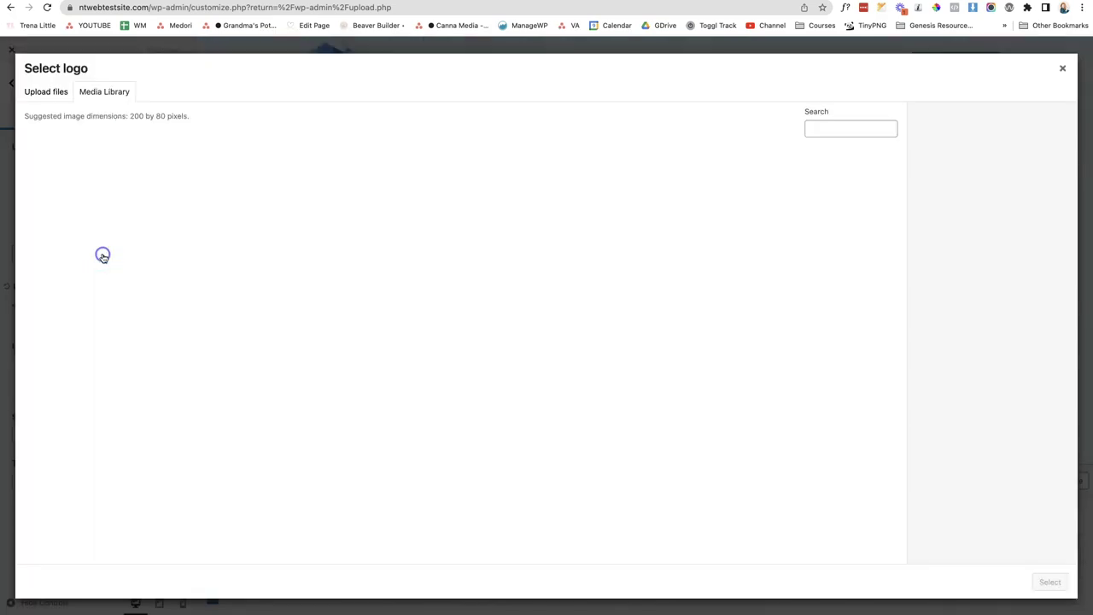
click(81, 183)
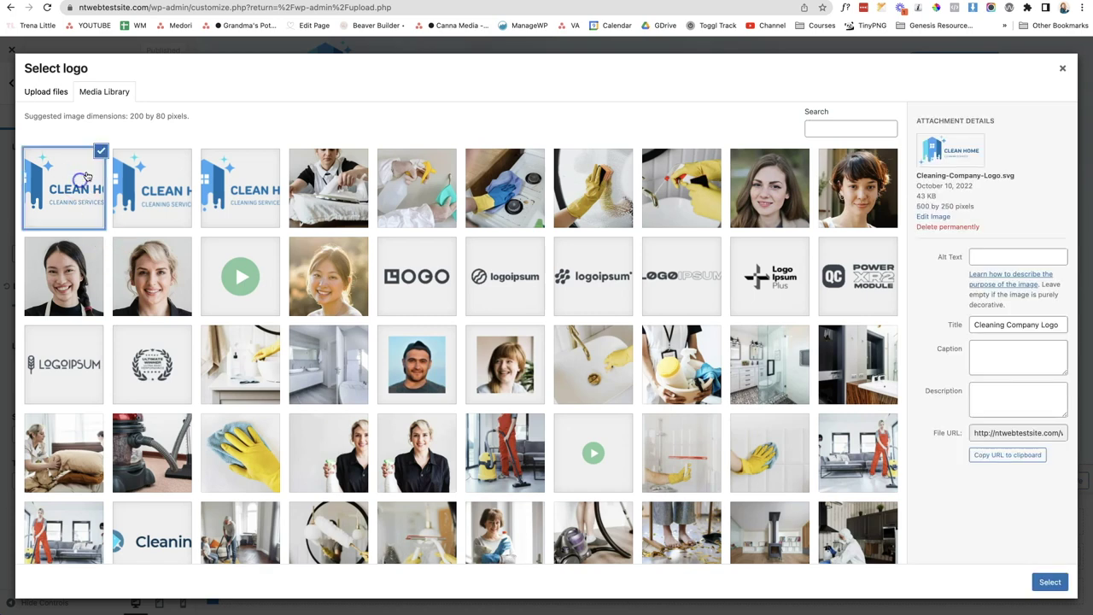
click(1052, 584)
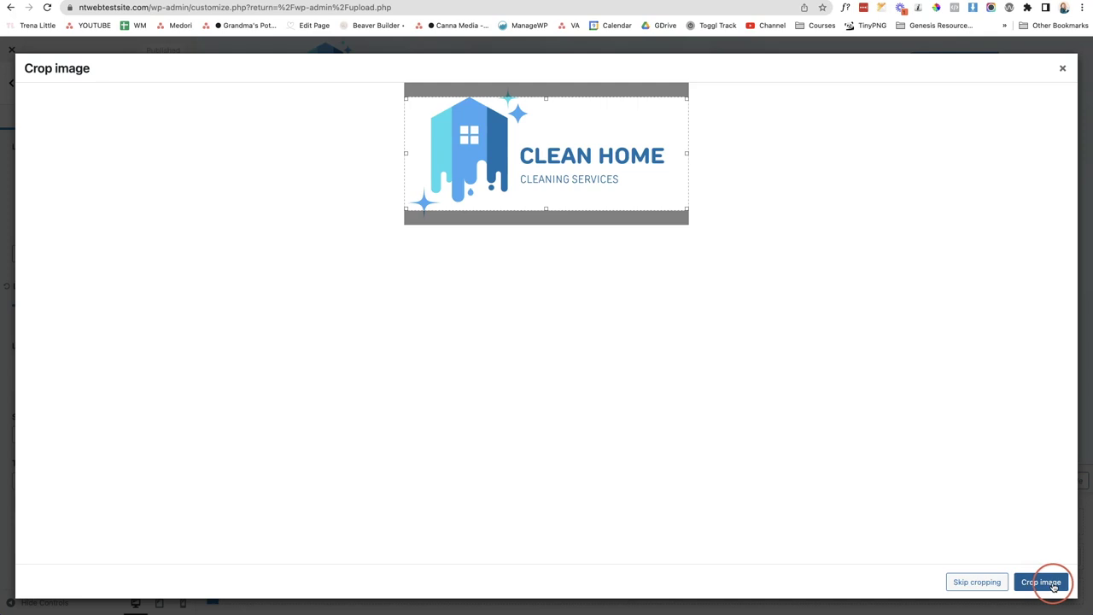
click(977, 583)
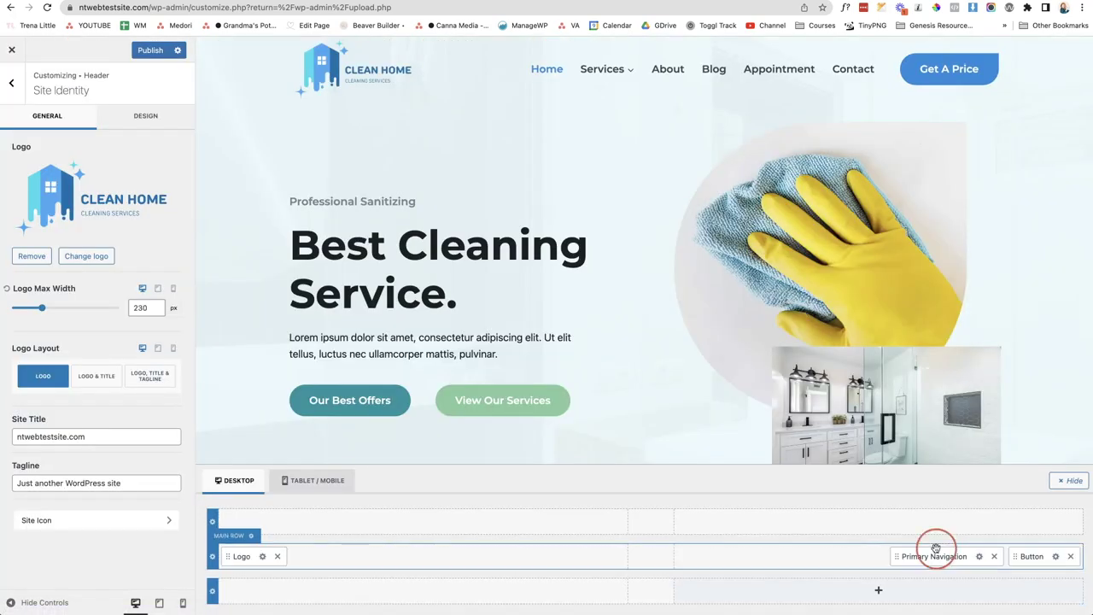
drag(44, 309, 47, 315)
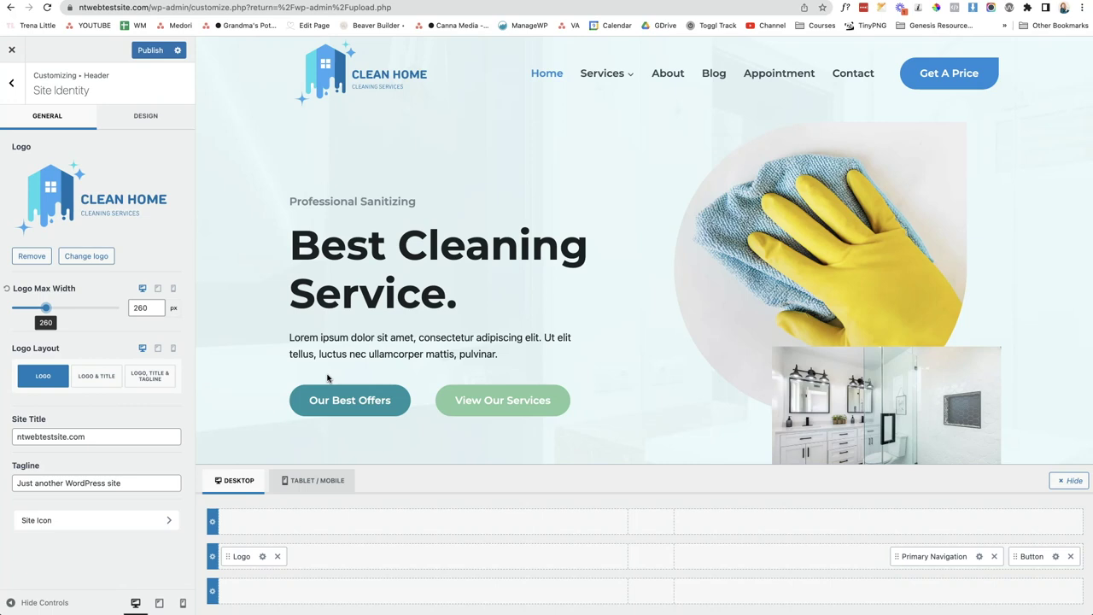
Step: Leave the header settings and open the Colors settings under Colors & Fonts in the Customizer
click(15, 89)
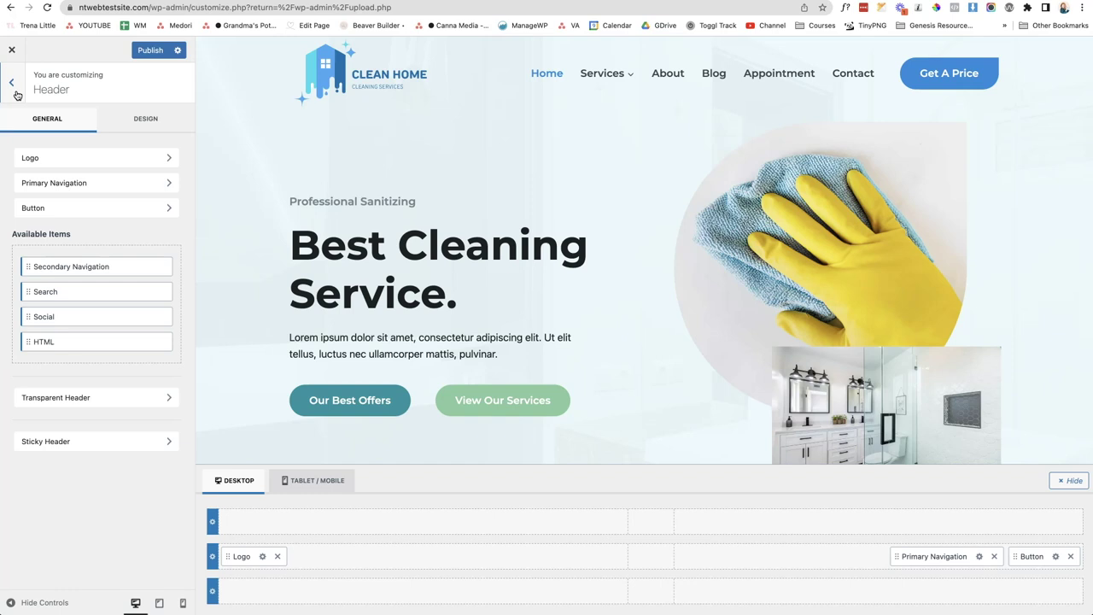
click(16, 92)
click(36, 179)
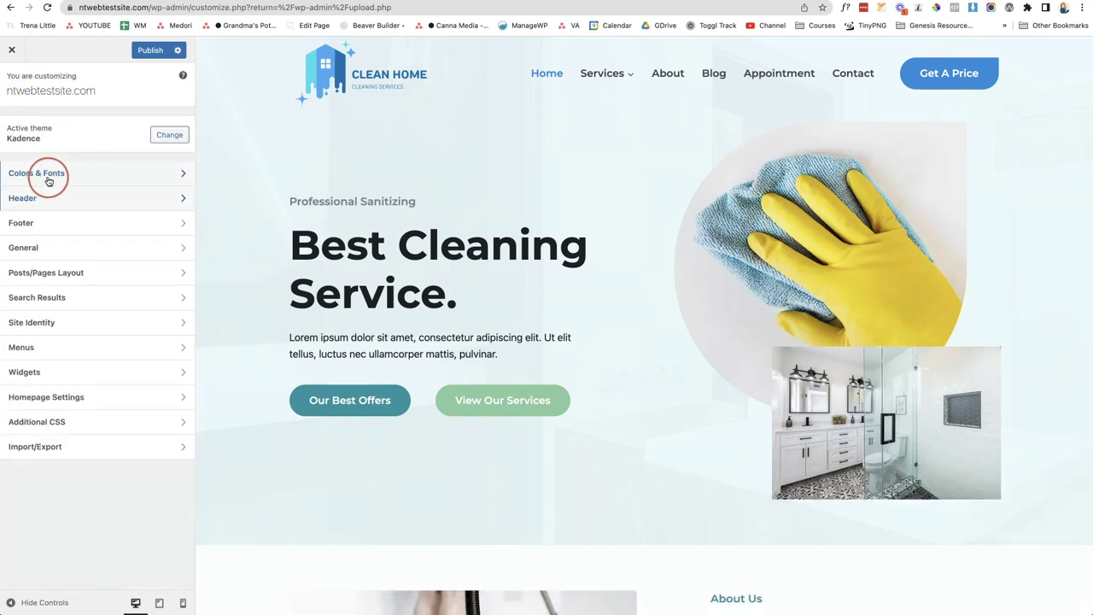
click(100, 179)
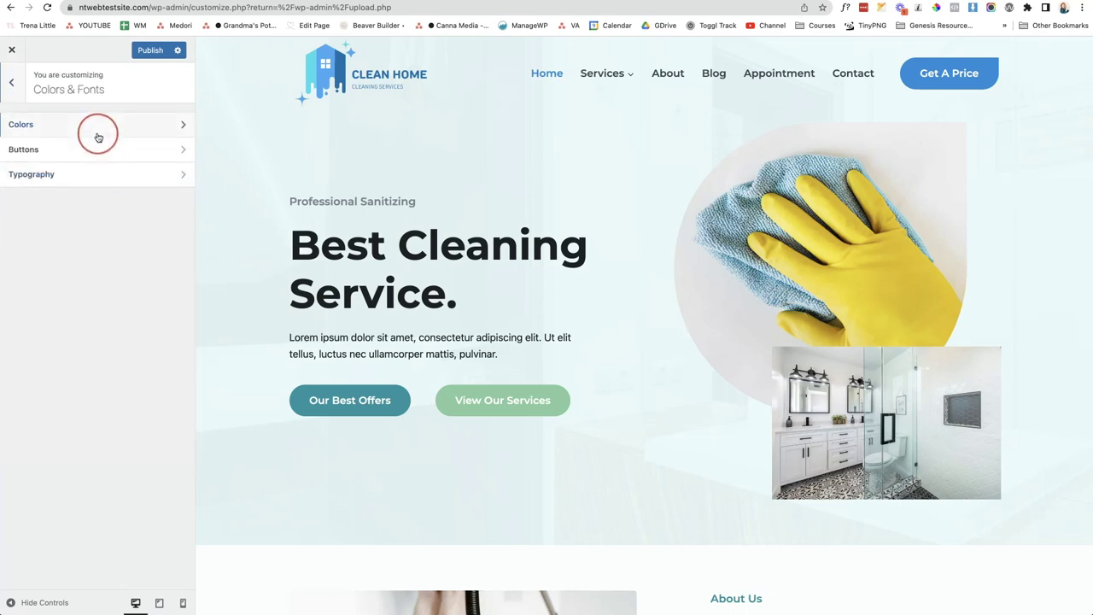
click(98, 136)
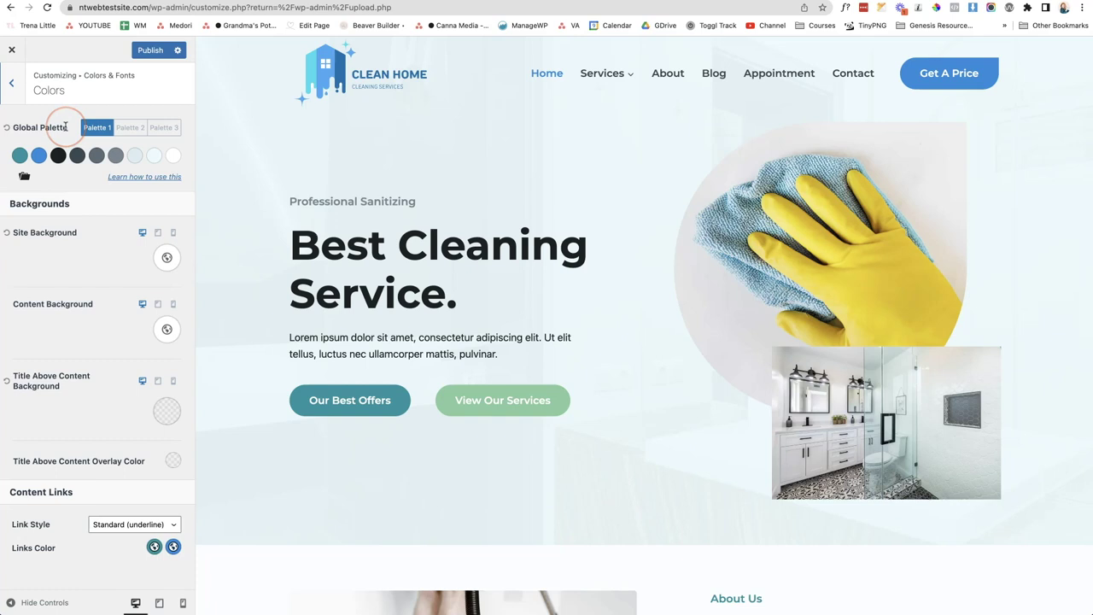
Step: Open the Global Palette's "Learn how to use this" guide in a separate browser tab
right_click(121, 179)
click(126, 182)
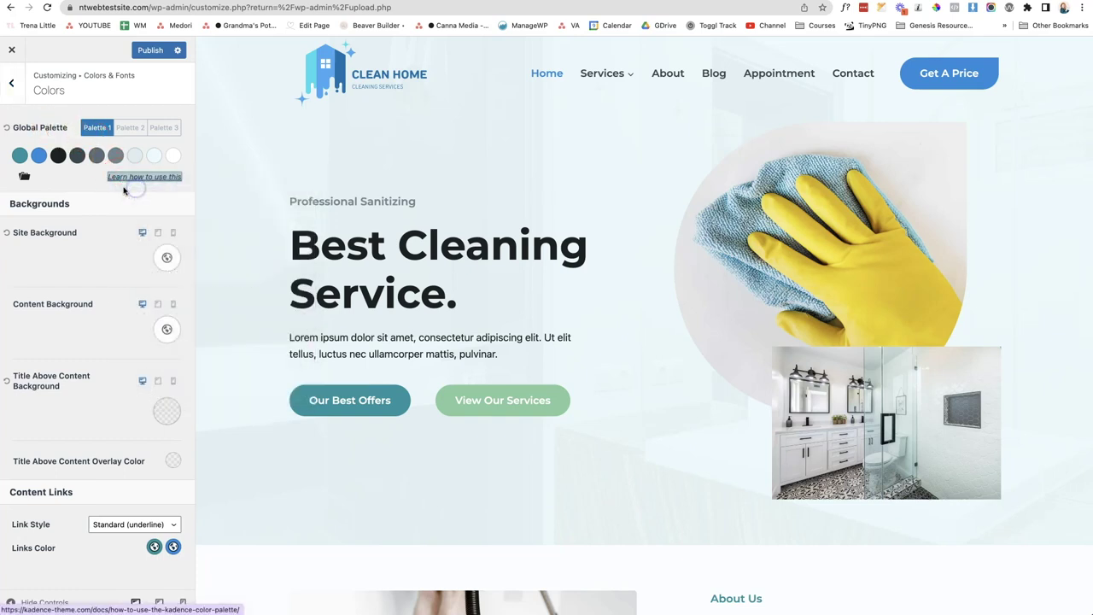
click(369, 25)
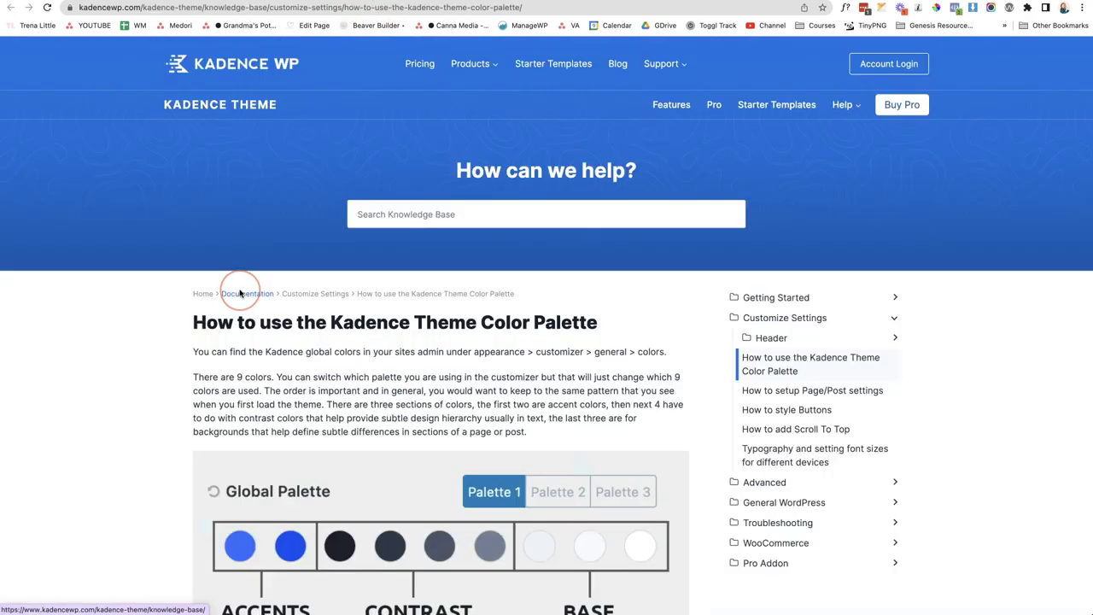
Step: Read the Kadence color palette guide, covering the accent, contrast and base color roles and the gray palette examples
scroll(238, 290, down, 3)
scroll(241, 293, down, 3)
click(267, 308)
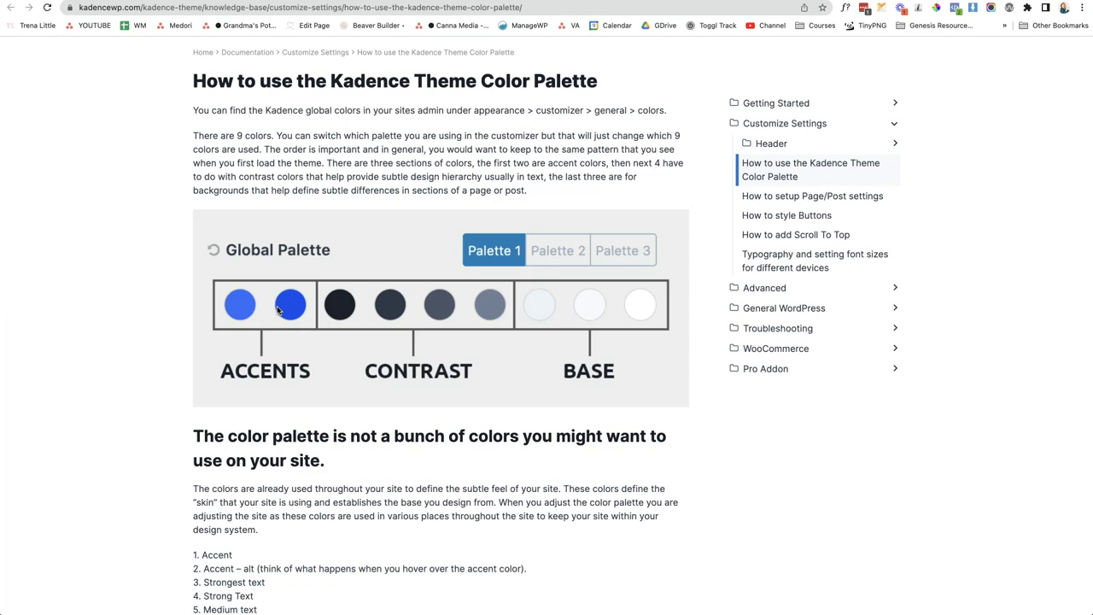
click(580, 373)
scroll(580, 374, down, 2)
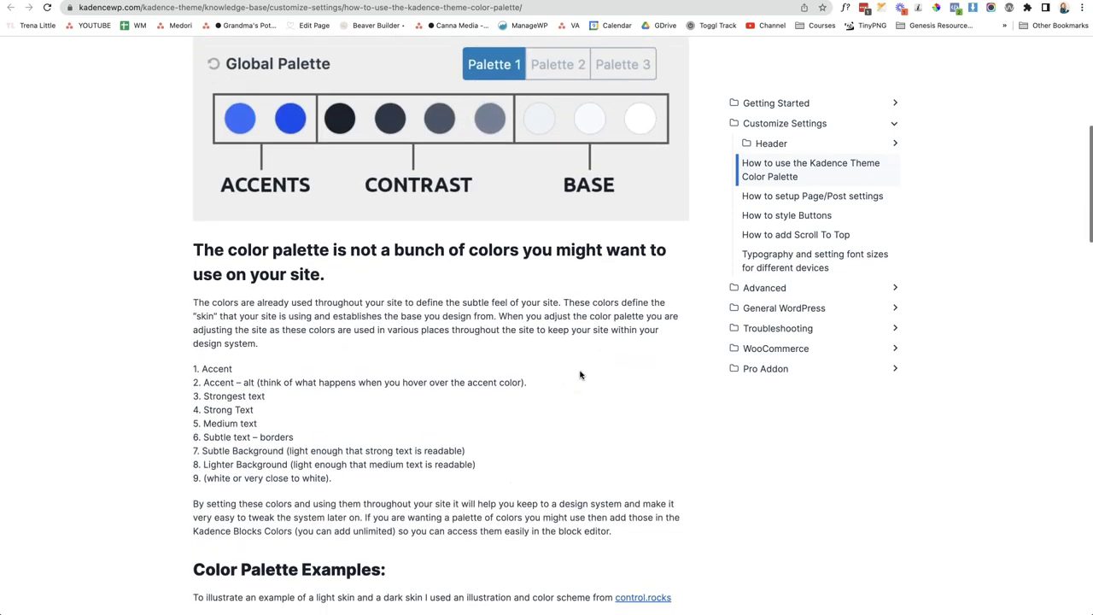
scroll(580, 374, down, 7)
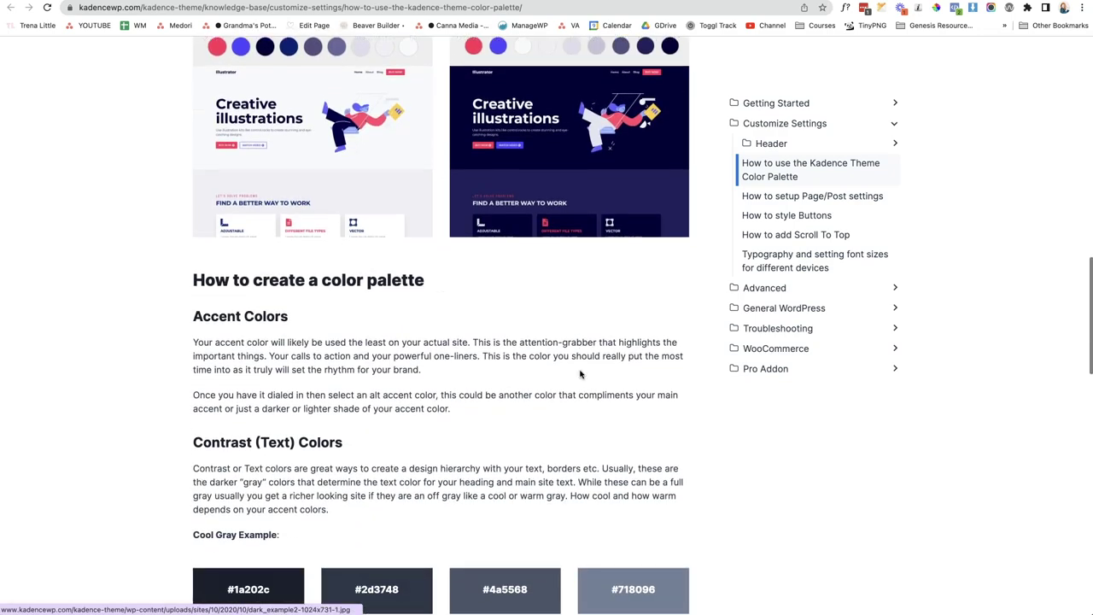
scroll(580, 373, down, 1)
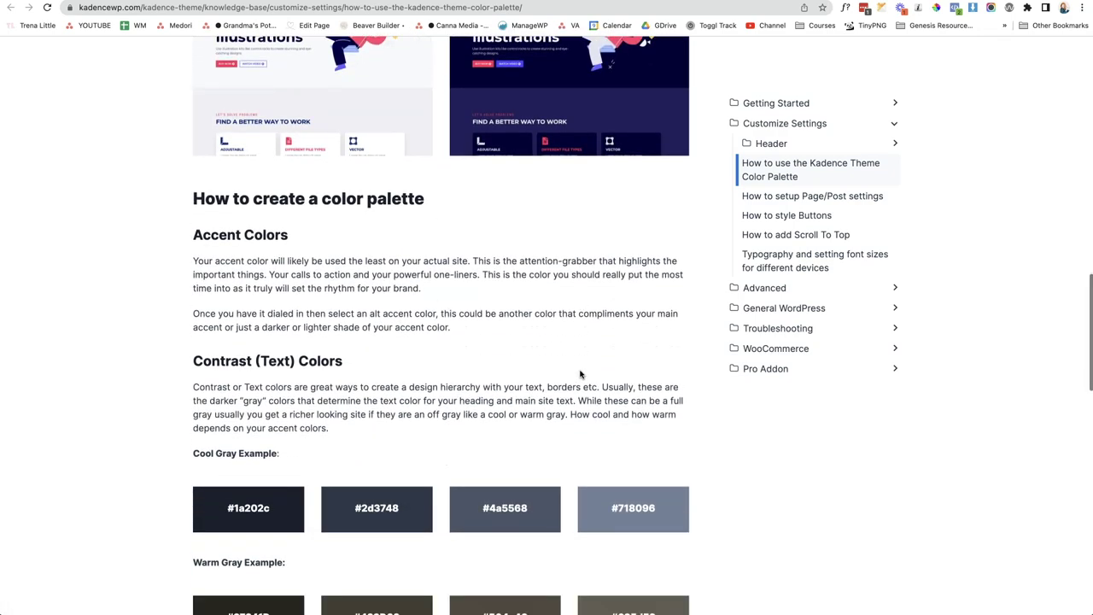
scroll(580, 373, down, 2)
click(501, 394)
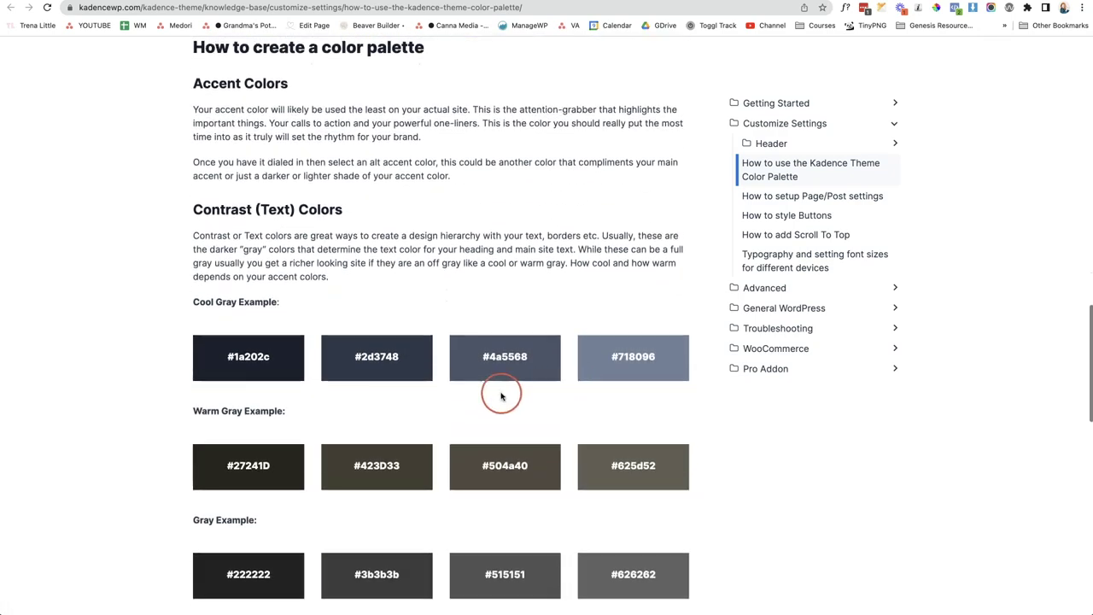
Step: Copy the Bright Blue code #2DDCED from the Colors note in Notes and set the first Global Palette color to it
scroll(501, 394, down, 2)
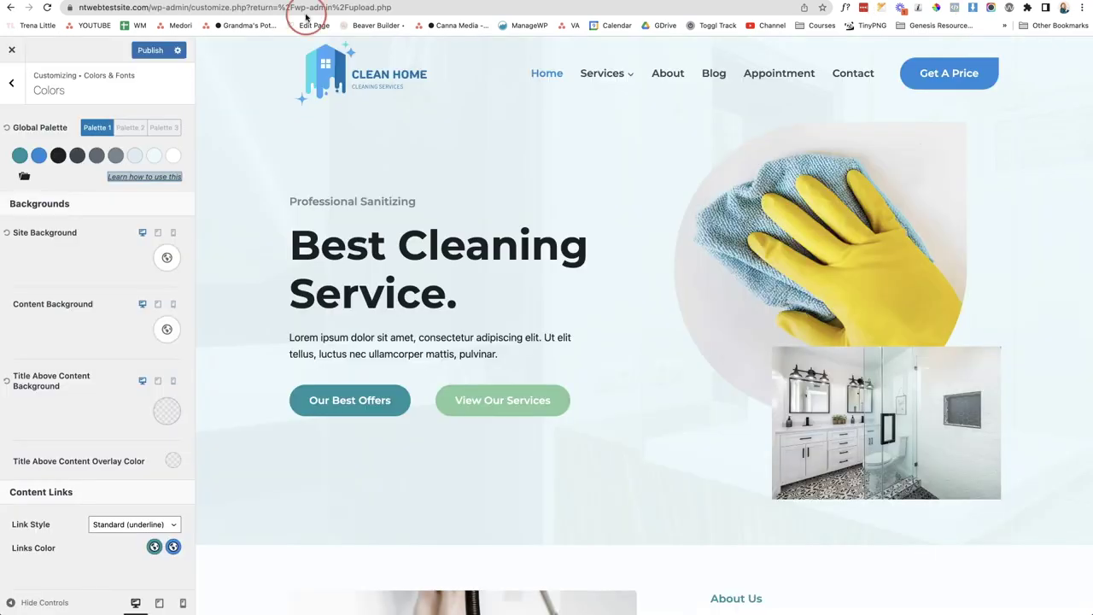
click(19, 155)
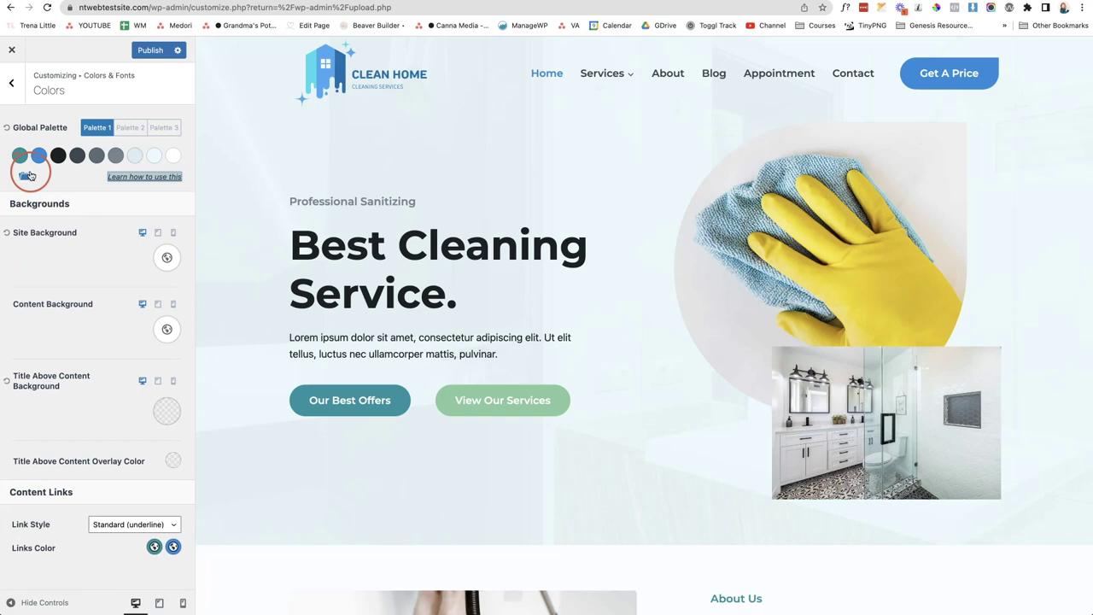
key(super+Tab)
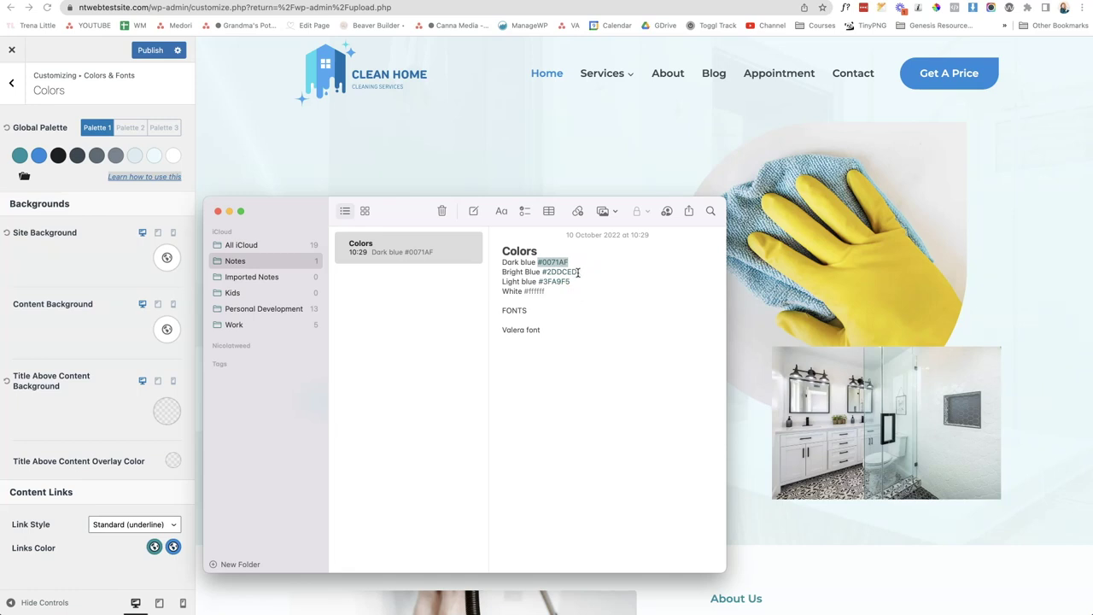
drag(578, 272, 548, 271)
key(super+c)
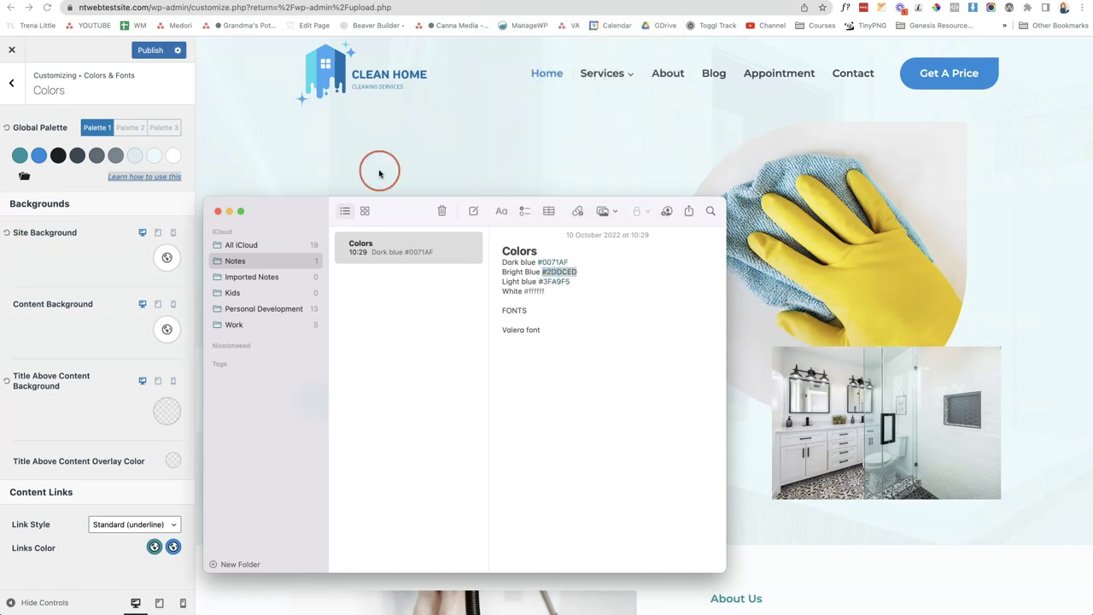
click(19, 157)
double_click(38, 306)
key(super+v)
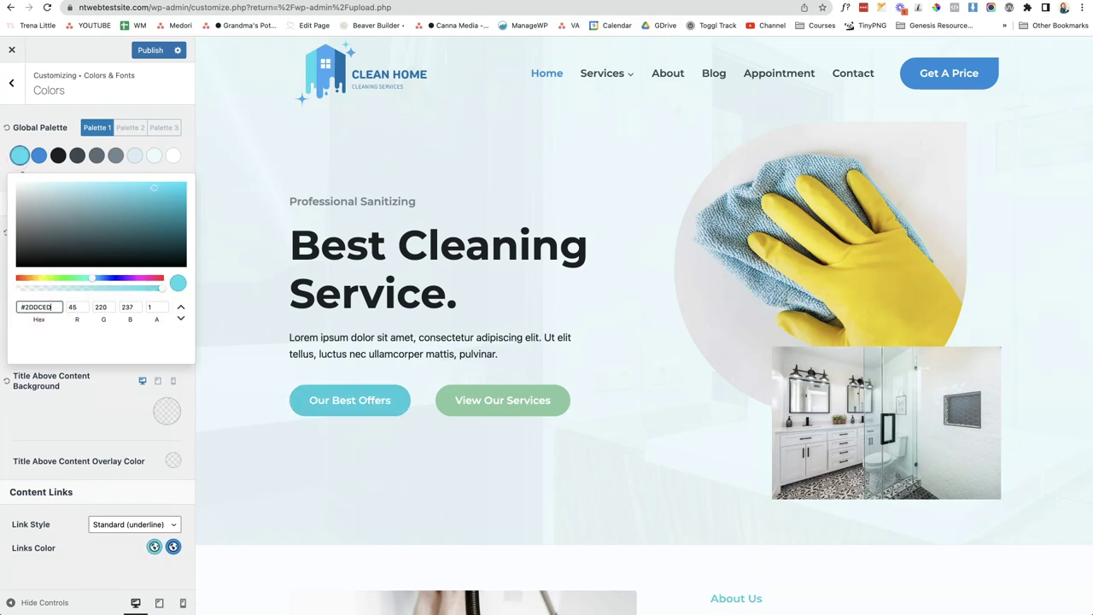
click(61, 427)
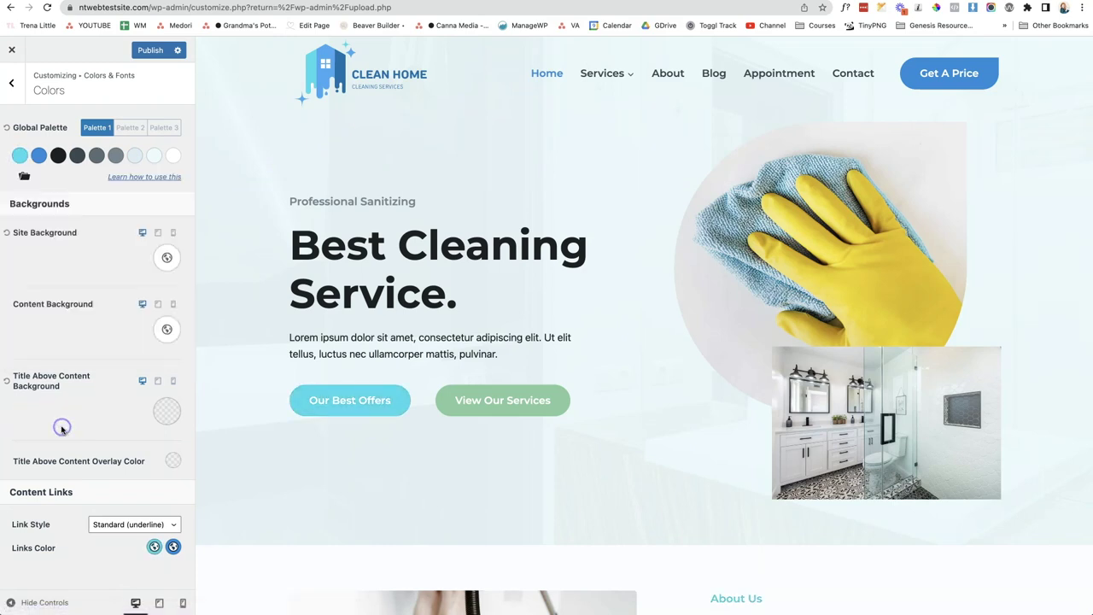
click(299, 418)
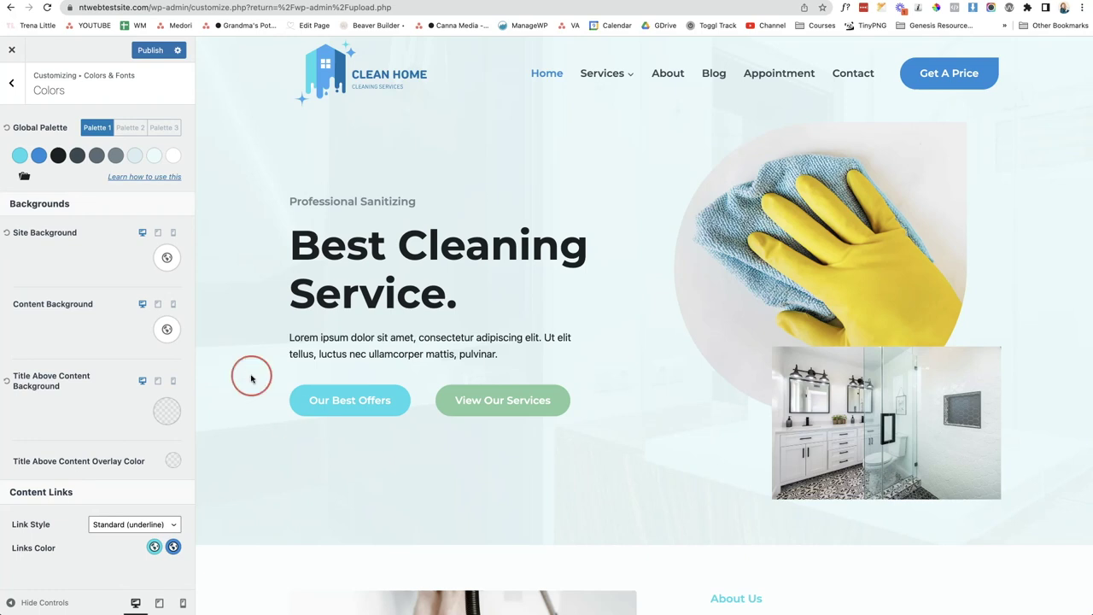
Step: Copy the Light blue code #3FA9F5 from the Colors note and set the second Global Palette color to it
key(super+Tab)
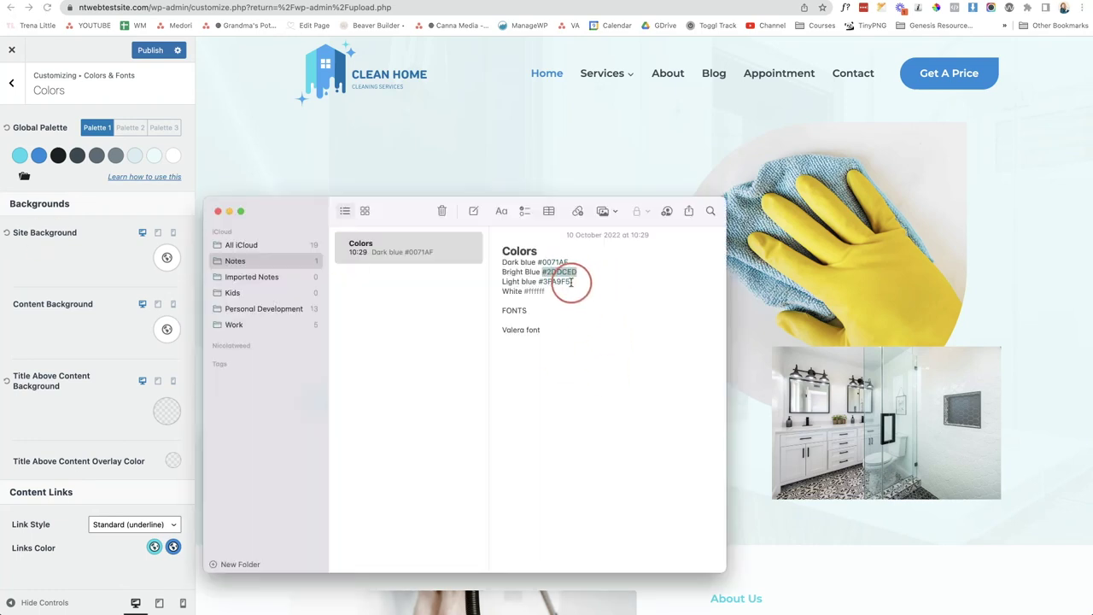
drag(572, 282, 545, 285)
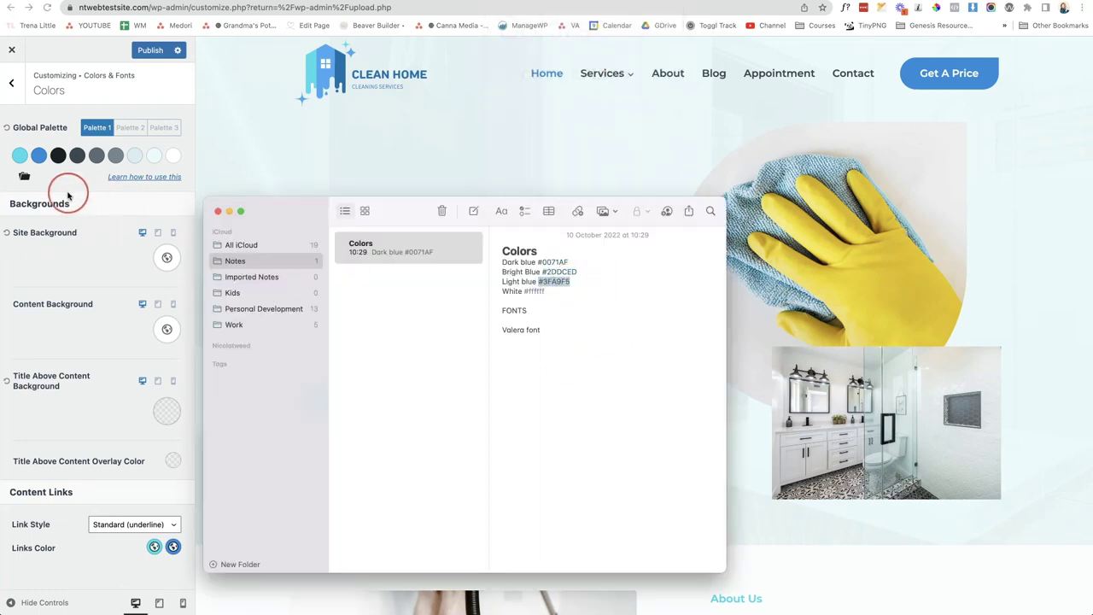
click(39, 157)
click(53, 311)
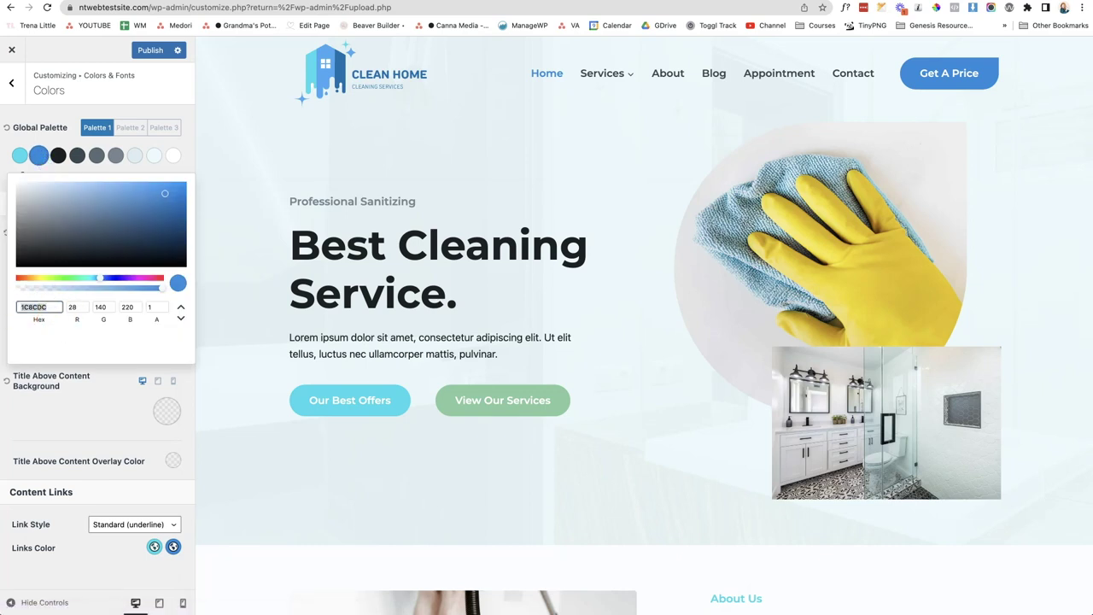
key(super+v)
click(43, 412)
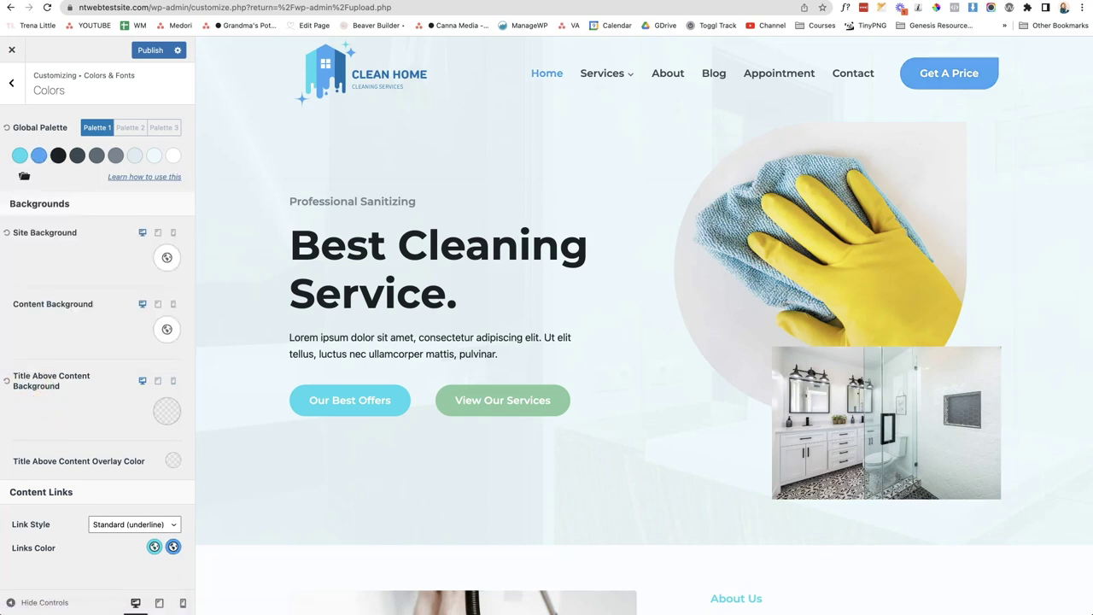
Step: Copy the Dark blue code #0071AF from the Colors note and set the third Global Palette color to it
key(super+Tab)
drag(569, 262, 537, 262)
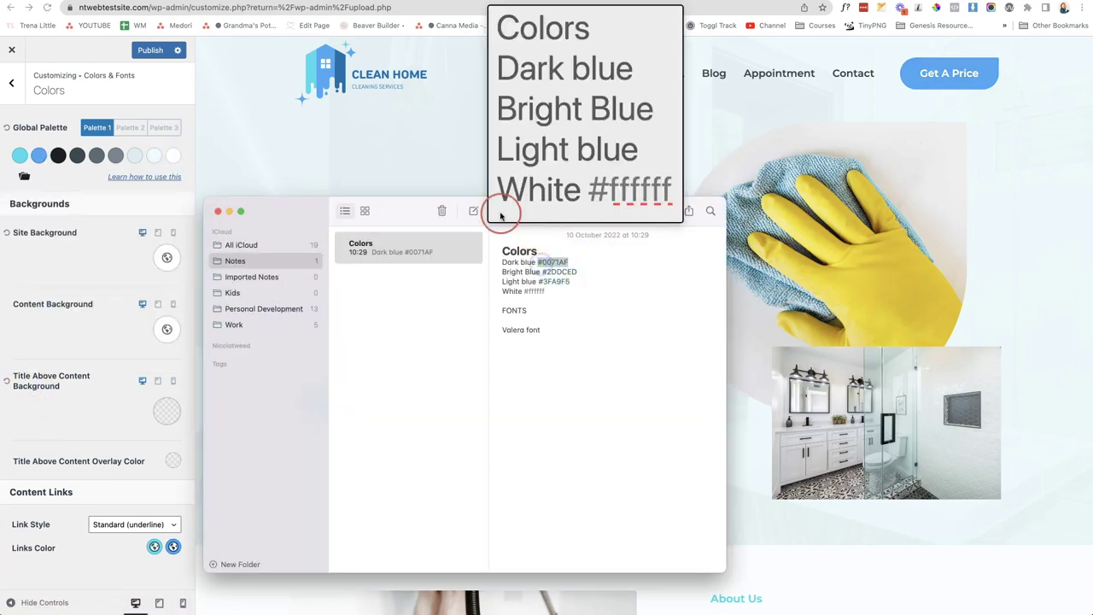
click(58, 155)
click(46, 300)
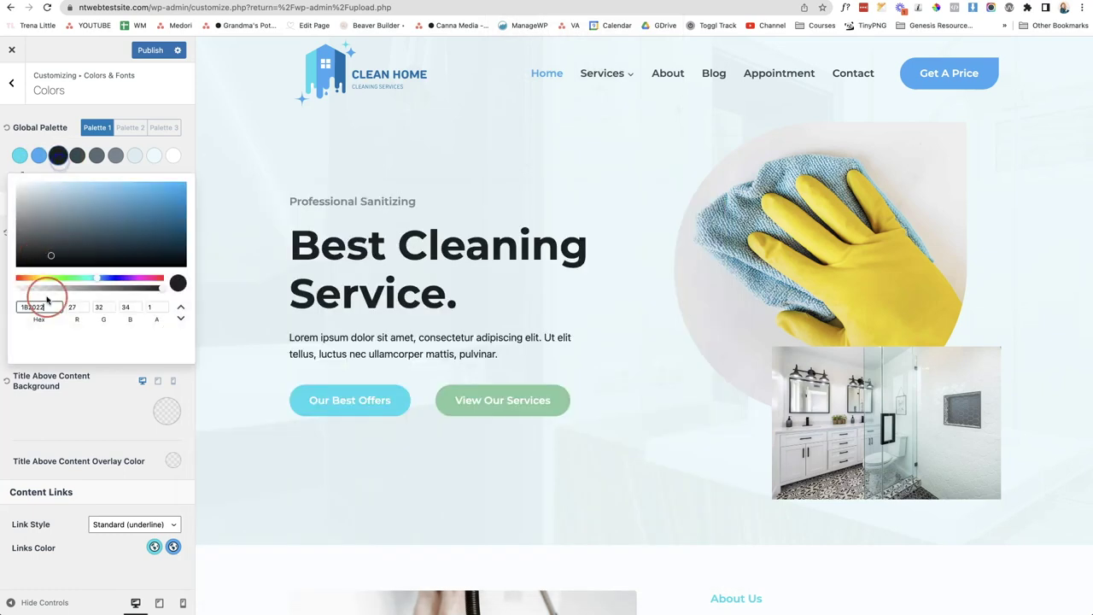
key(super+v)
click(81, 431)
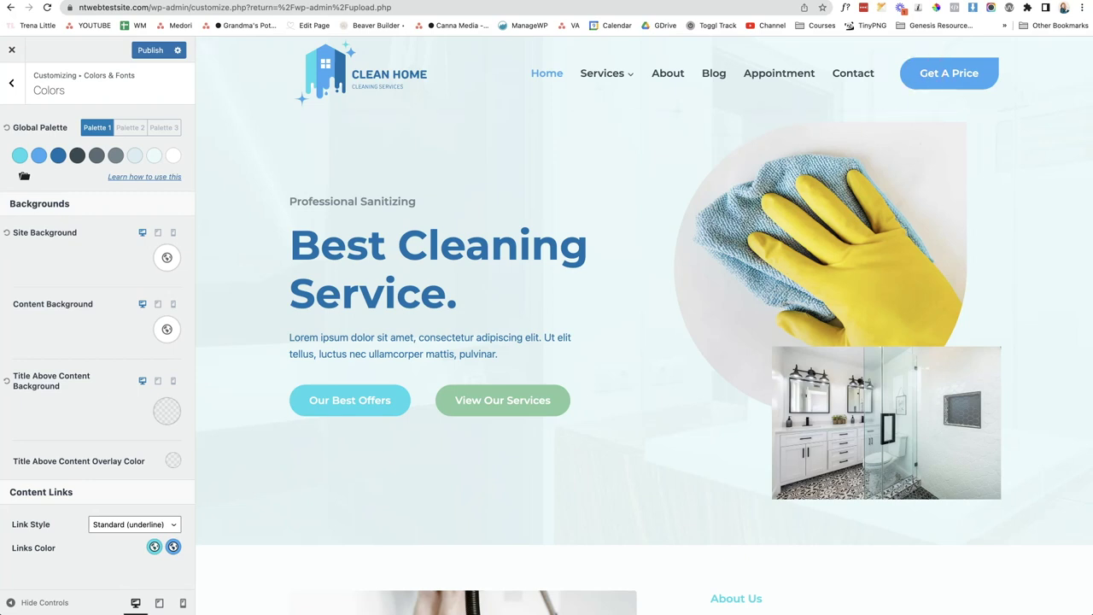
Step: Open the Get A Price header button's design settings and reset its background colors to the defaults
click(881, 66)
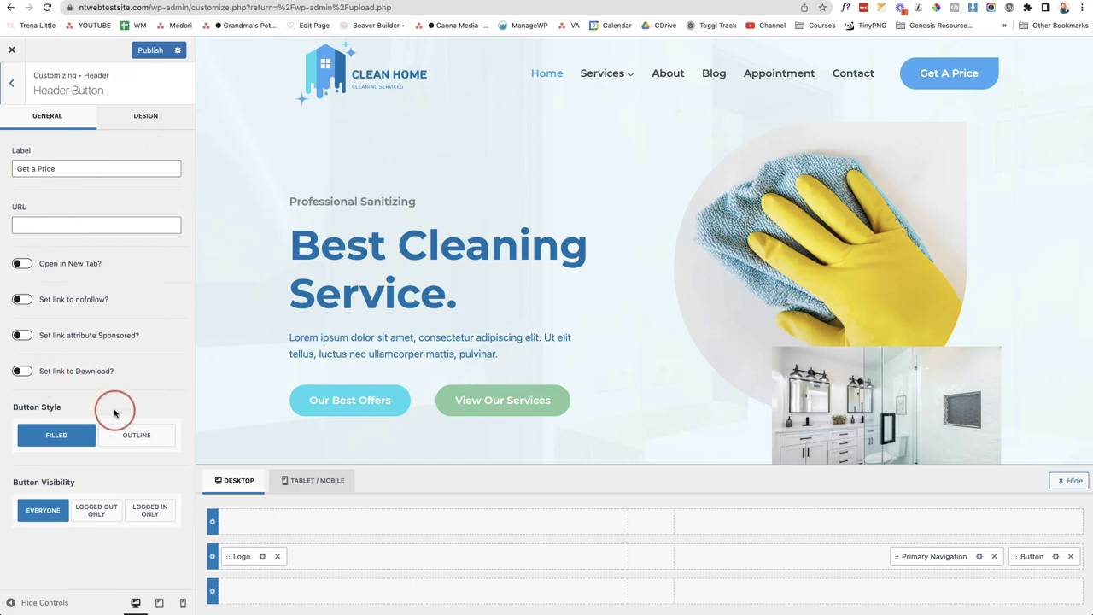
click(140, 127)
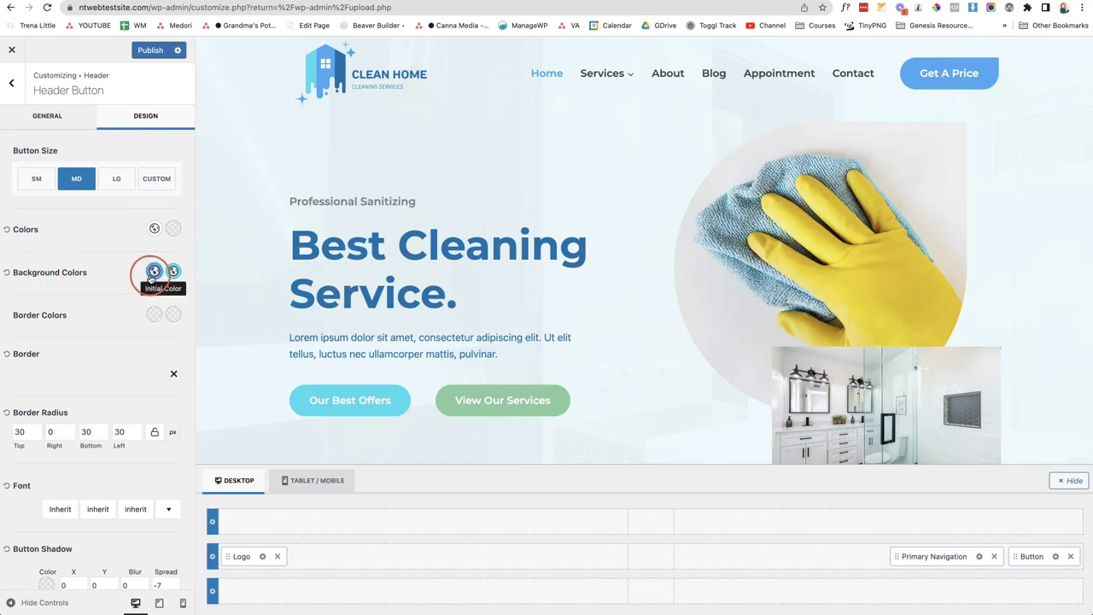
click(8, 275)
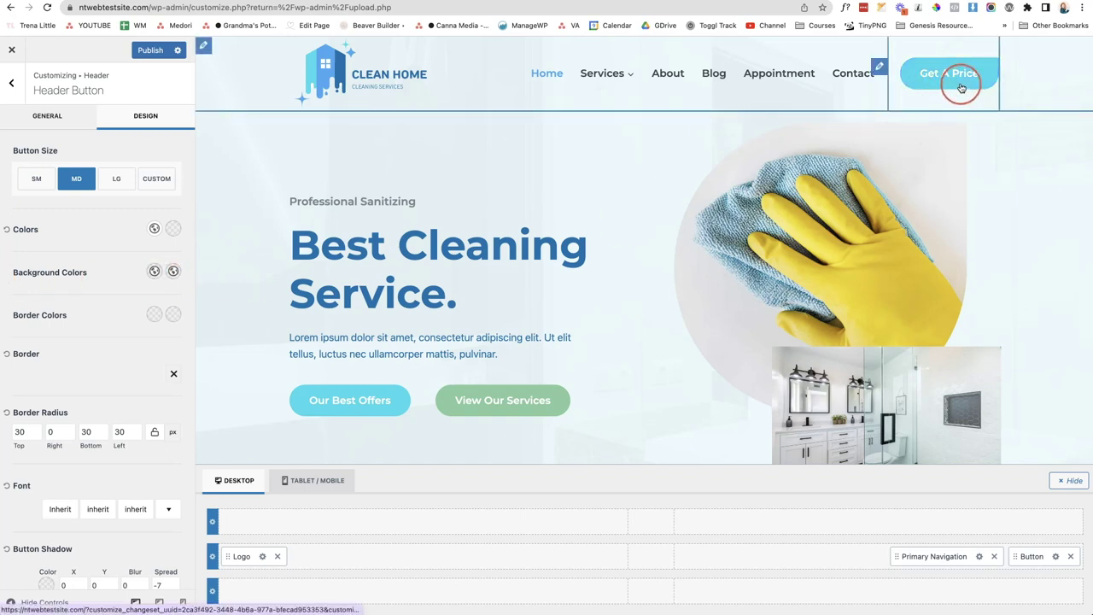
Step: Try the dark gray palette color as the header button's background and the dark blue for its hover state, and reset both
click(155, 272)
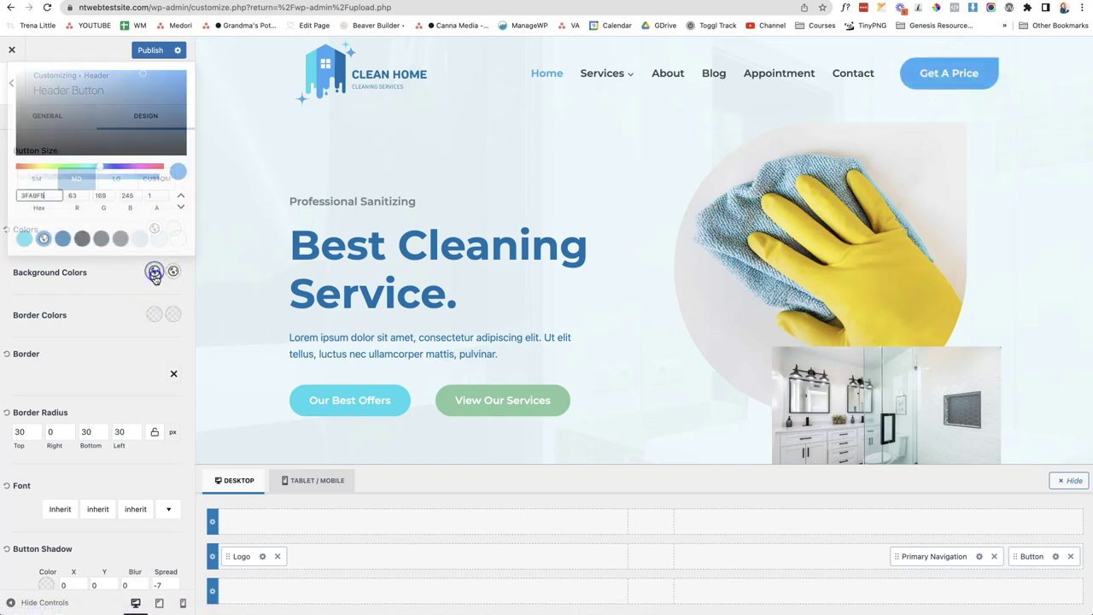
click(85, 241)
click(173, 272)
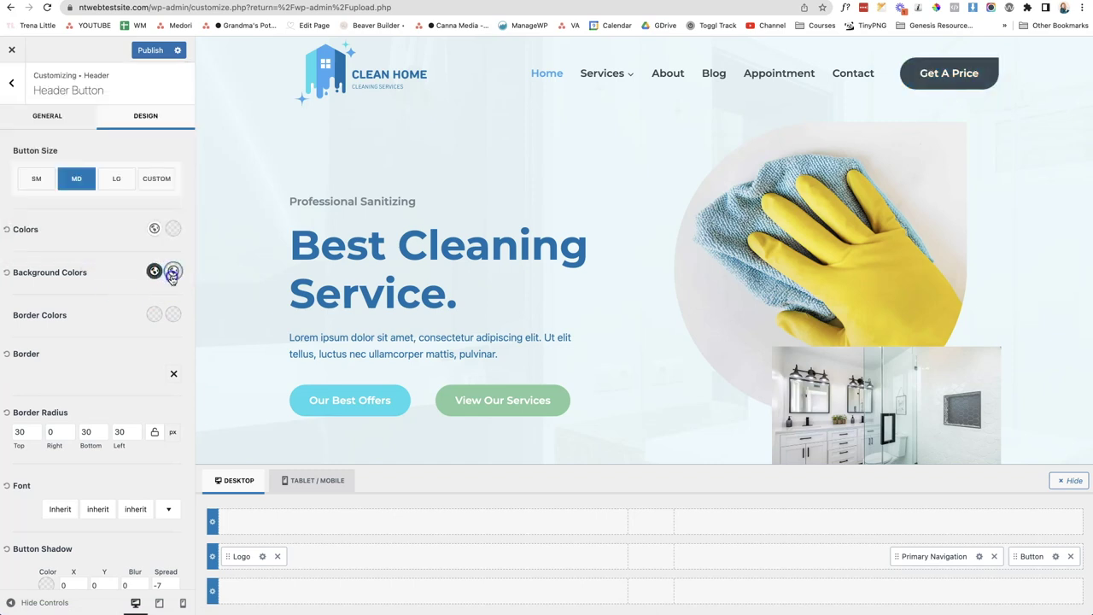
click(60, 240)
click(114, 284)
click(9, 275)
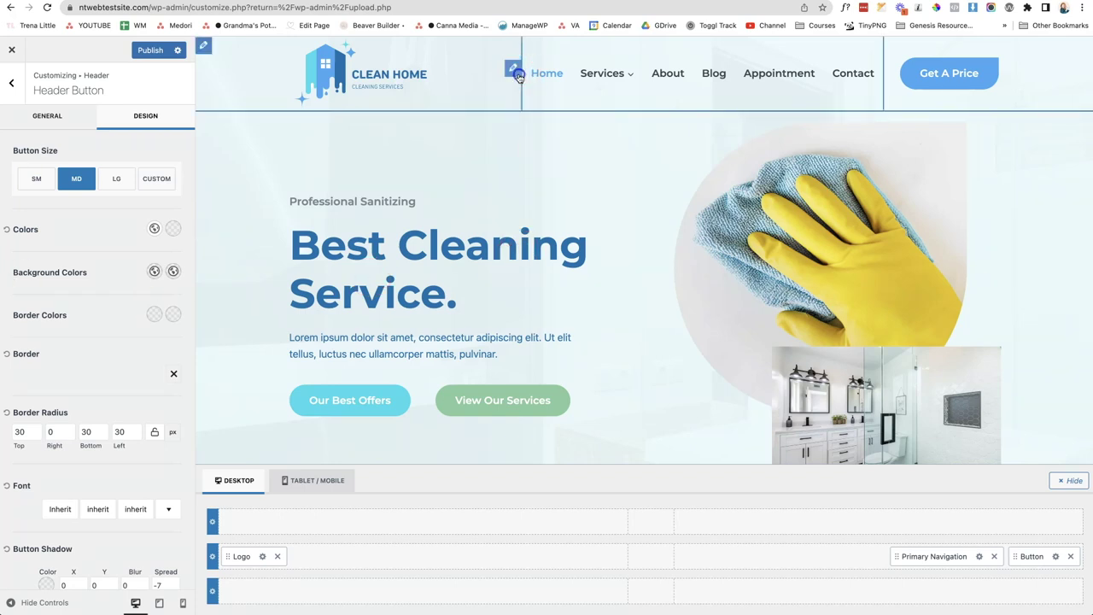
Step: Reset the primary navigation's colors to the defaults and set its initial color to the light blue palette color
click(515, 72)
click(150, 127)
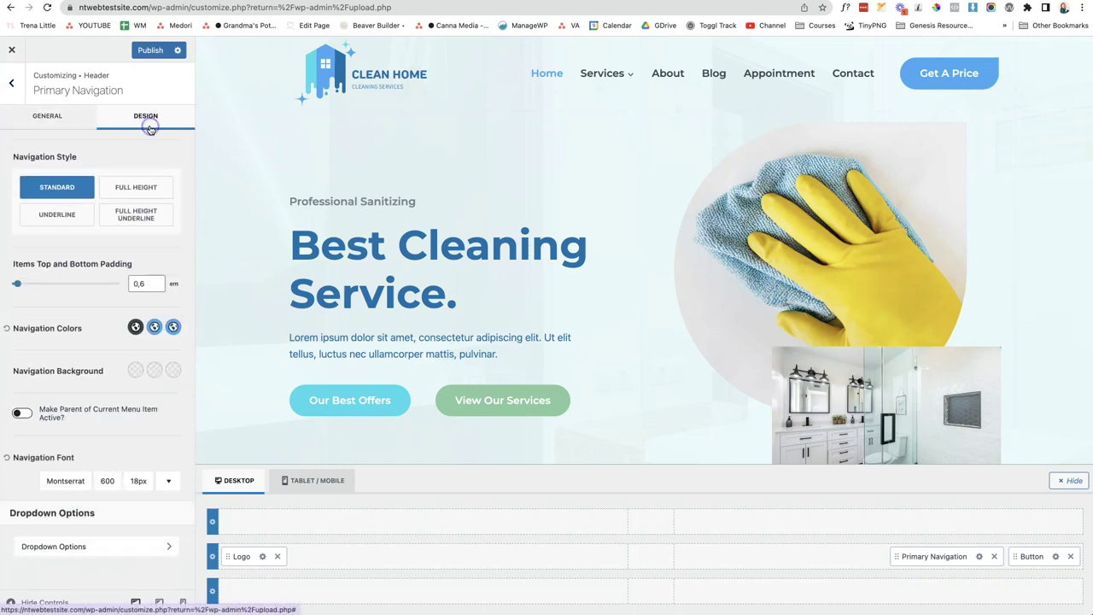
click(8, 332)
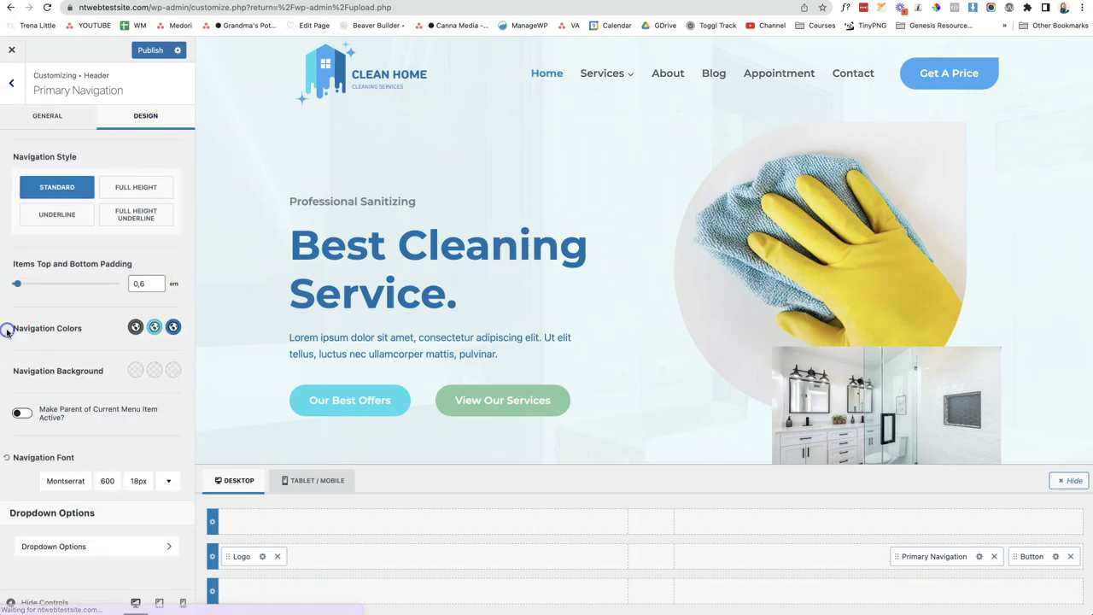
click(136, 329)
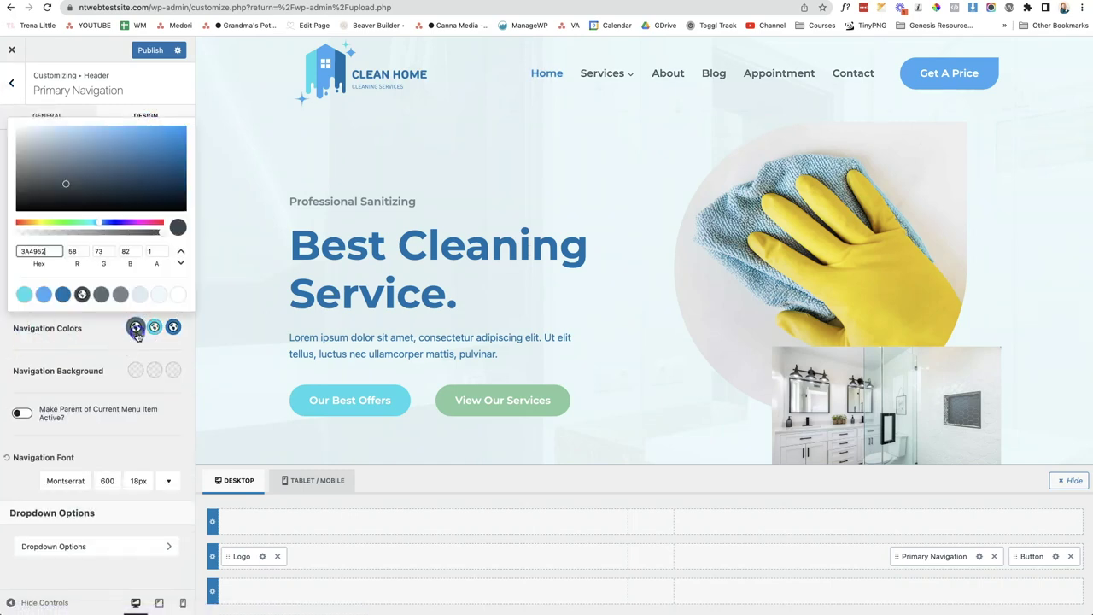
click(49, 299)
click(85, 353)
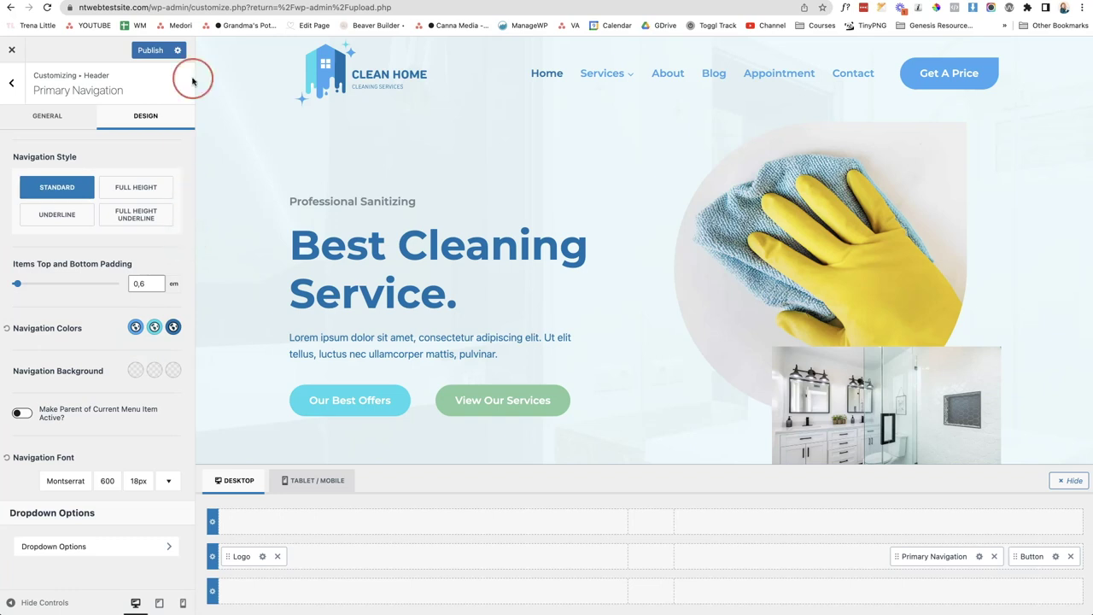
Step: Publish the customizations and open the Typography settings under Colors & Fonts
click(152, 52)
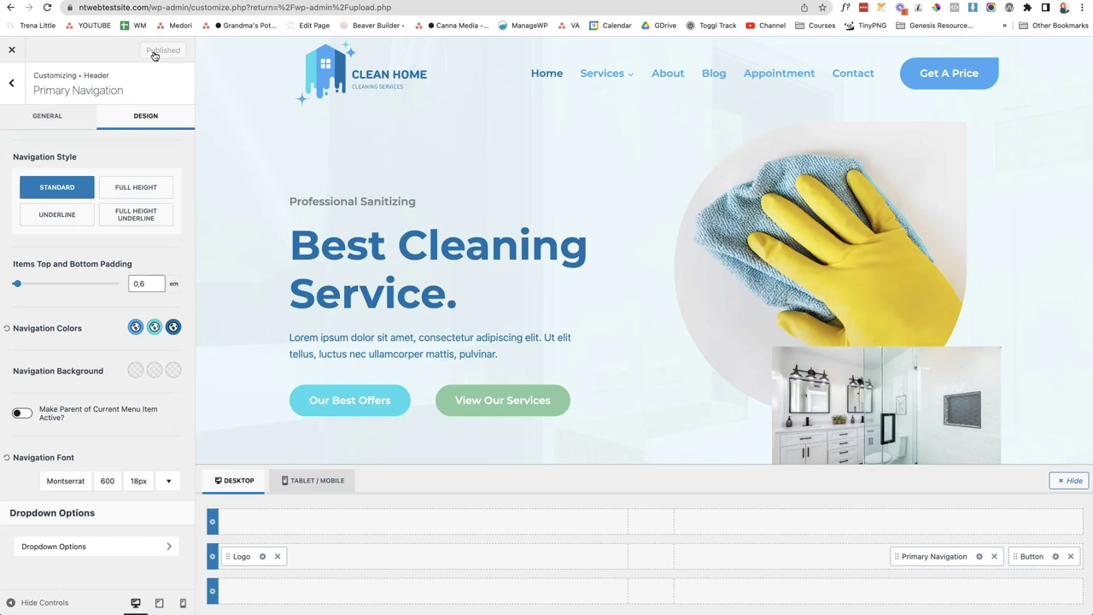
click(12, 84)
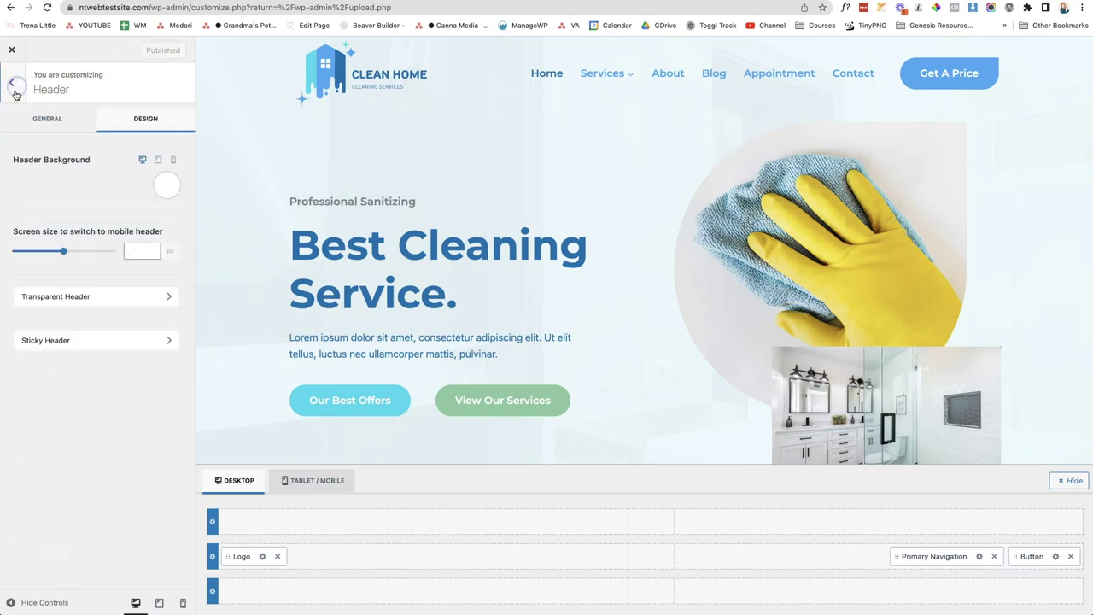
click(15, 91)
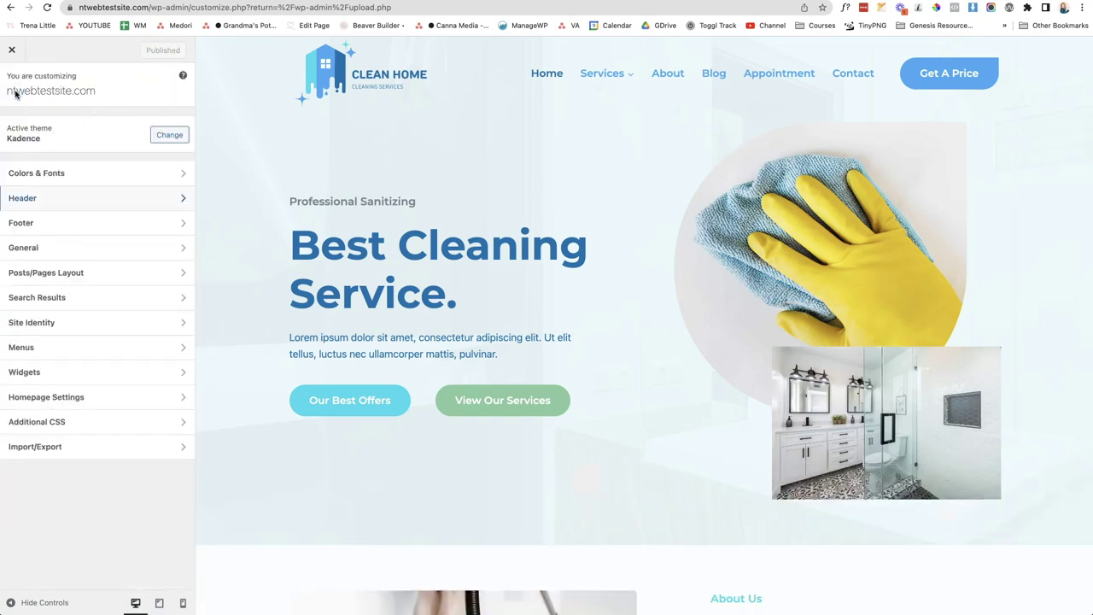
click(38, 176)
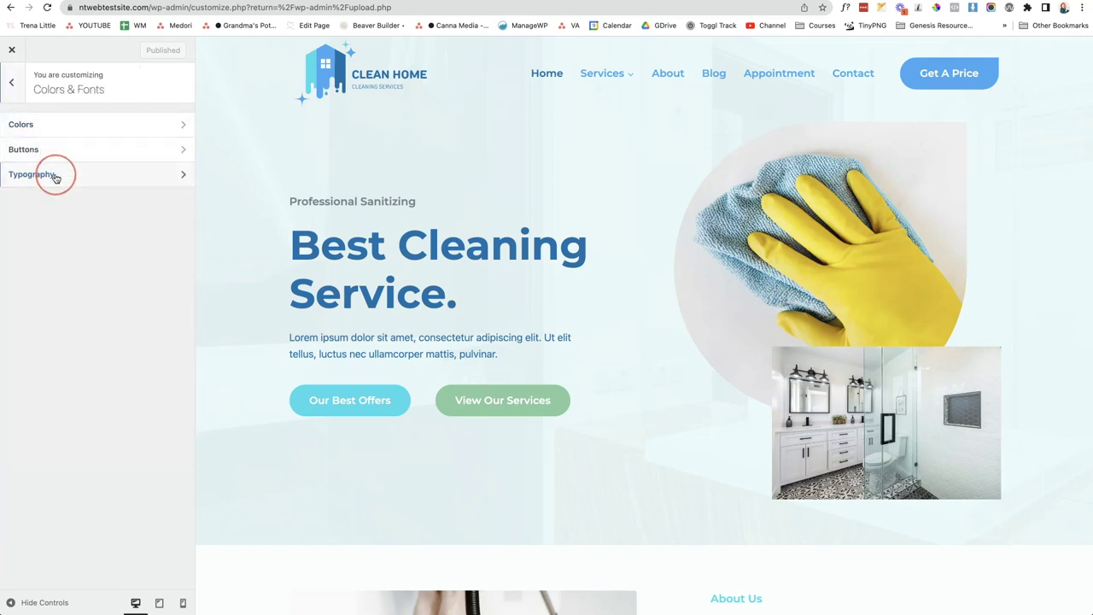
click(55, 176)
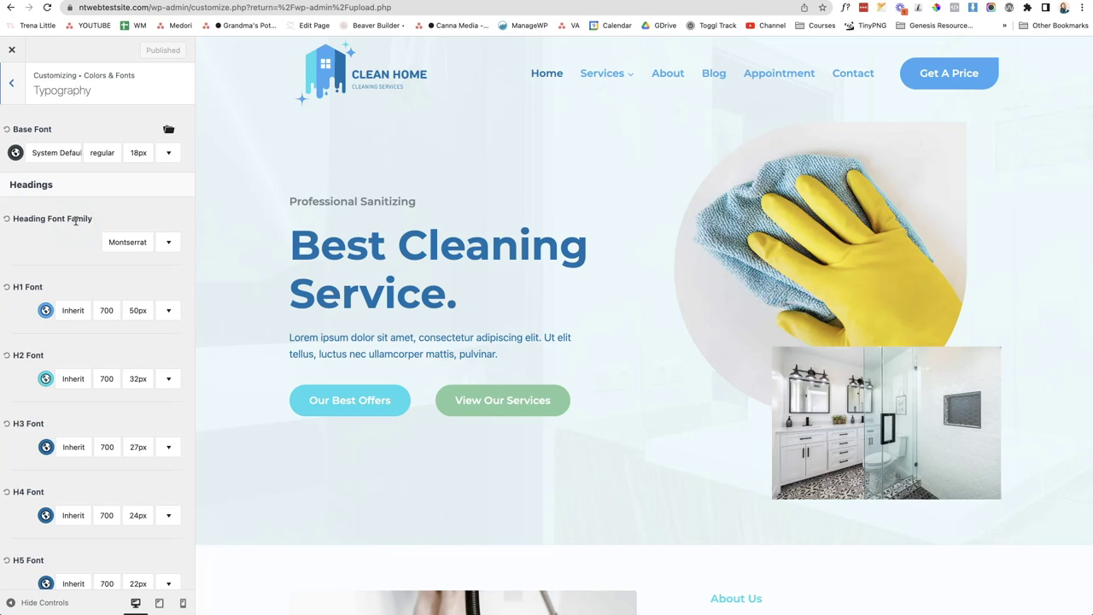
Step: Set the Base Font to Alegreya and highlight the paragraph below the Best Cleaning Service heading to inspect it
click(56, 158)
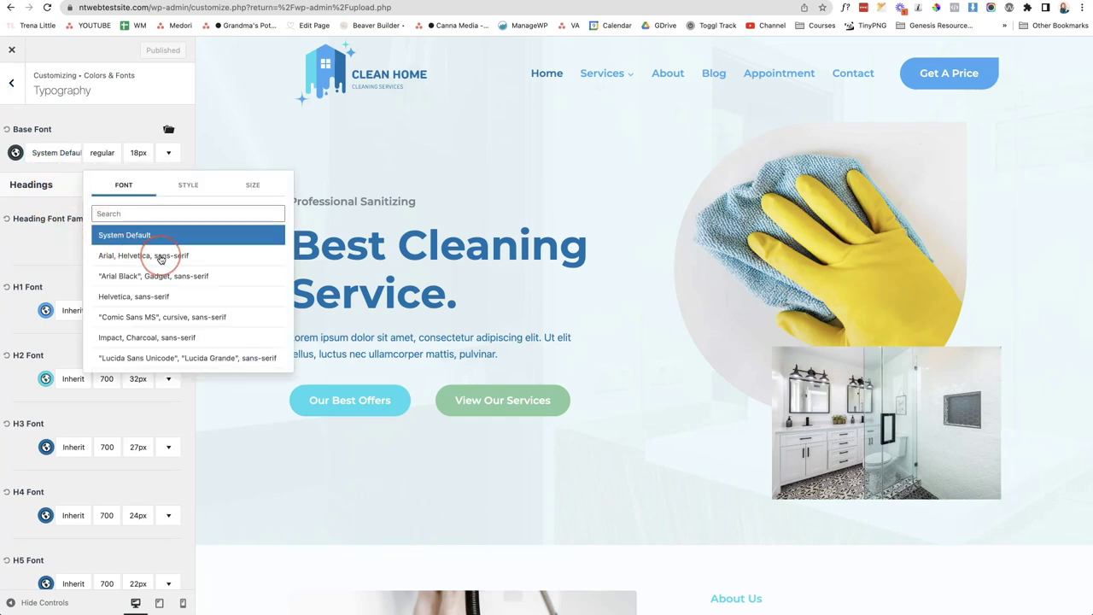
scroll(225, 291, down, 1)
scroll(224, 291, down, 10)
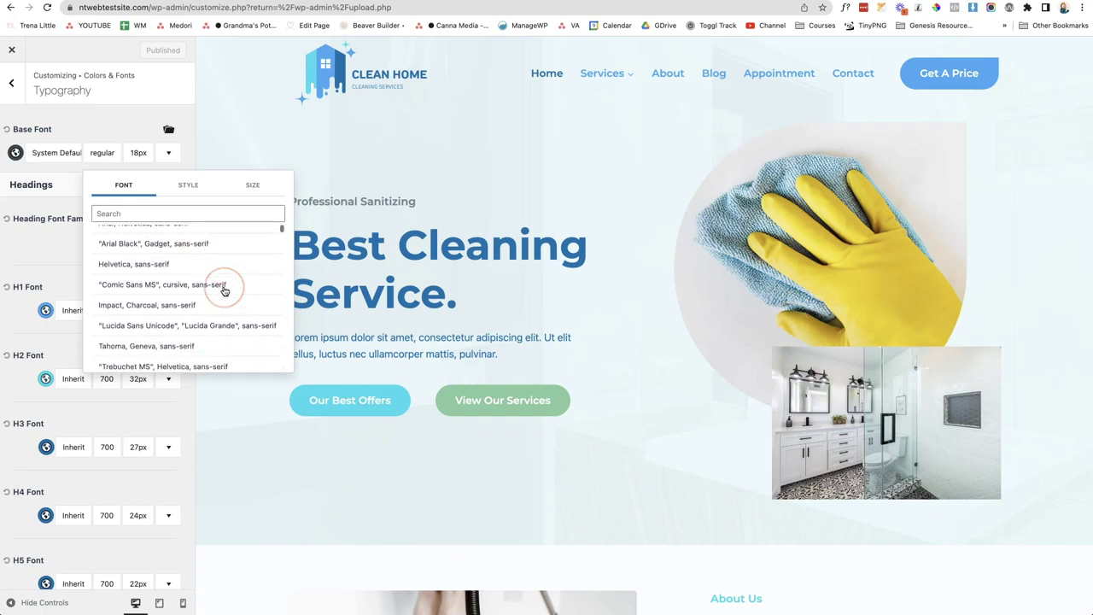
scroll(224, 291, down, 10)
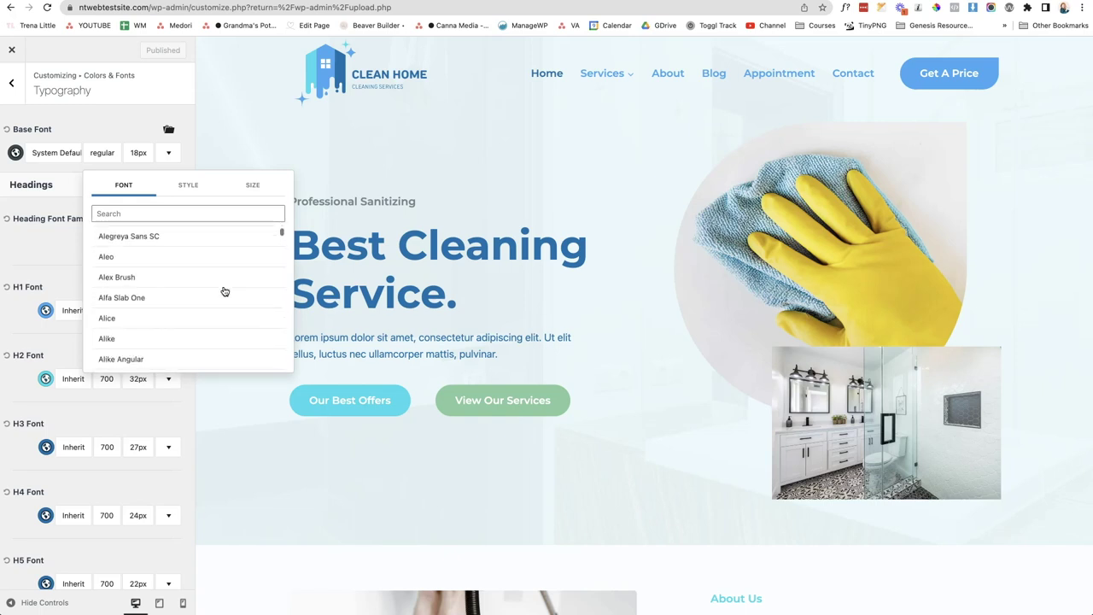
scroll(225, 291, up, 2)
drag(225, 291, 147, 260)
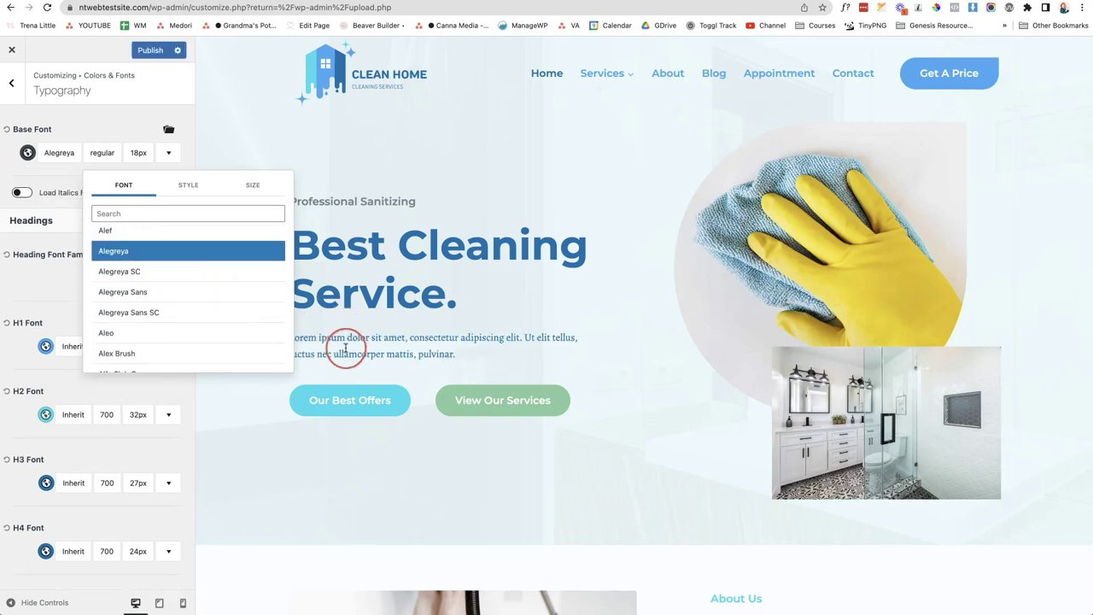
drag(458, 356, 285, 340)
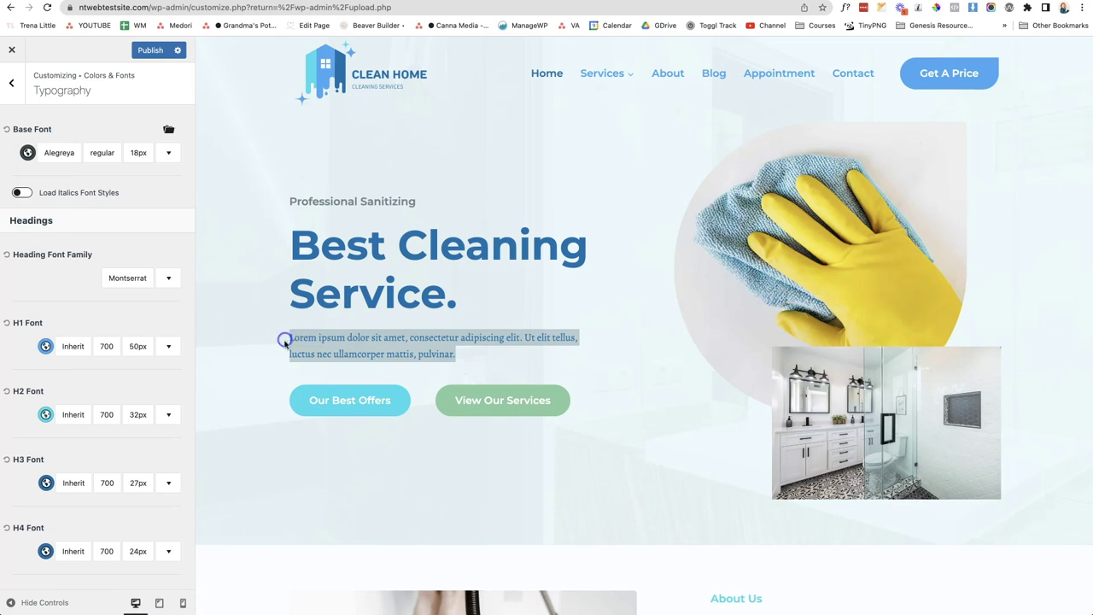
click(80, 286)
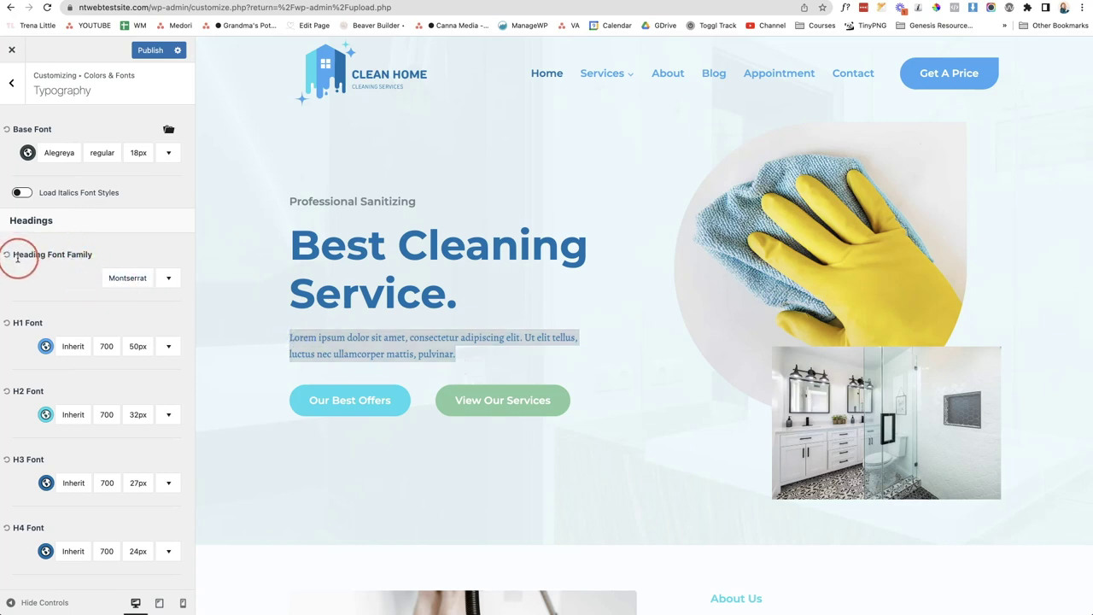
Step: Try Moul, Moo Lah Lah and Mr De Haviland as the Heading Font Family
click(127, 277)
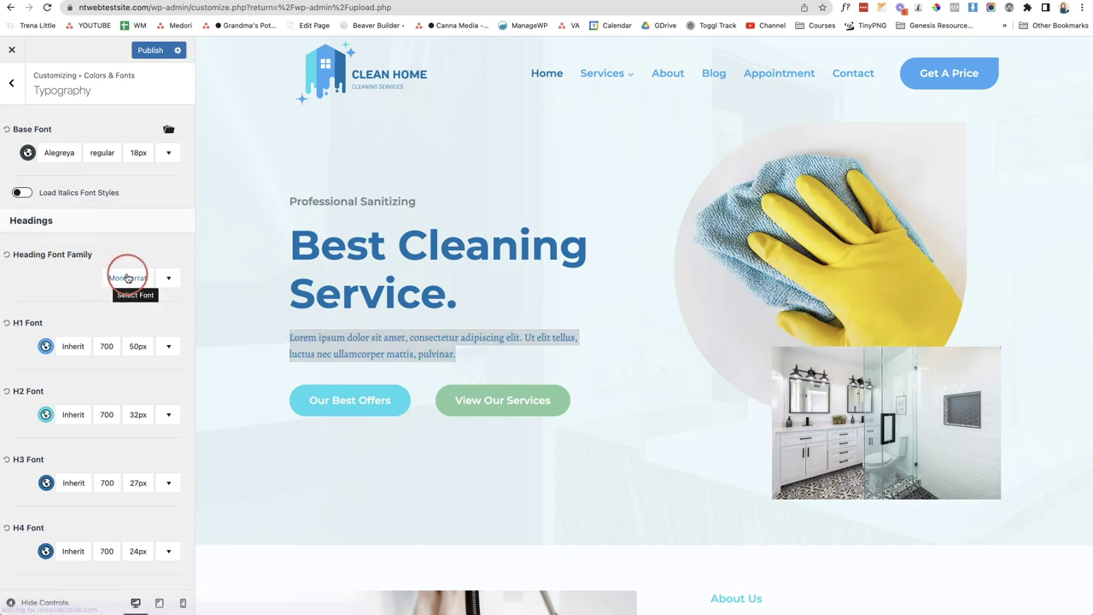
click(127, 277)
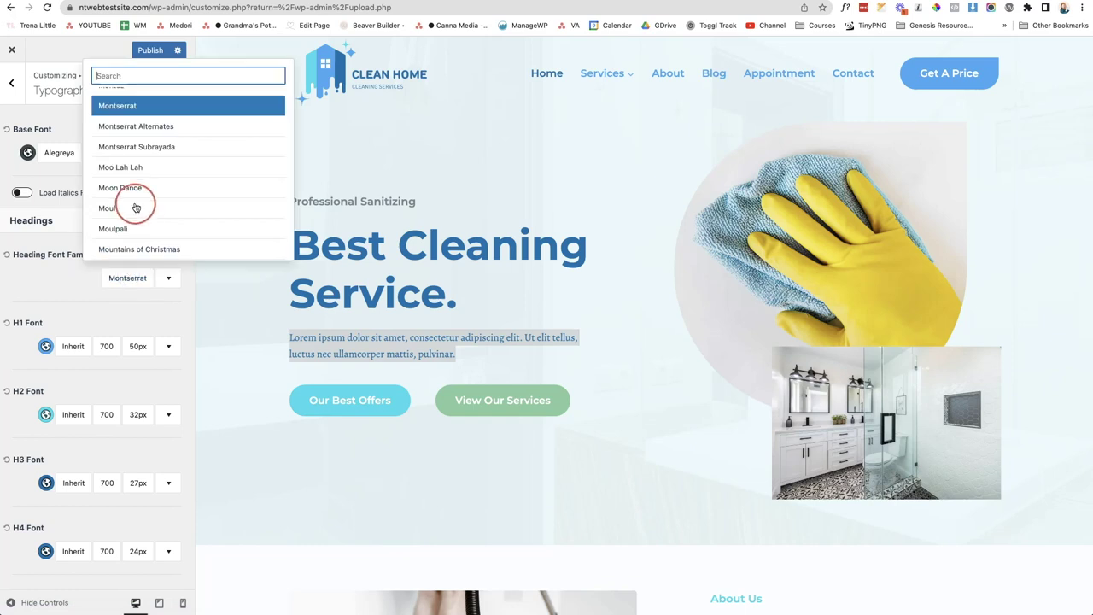
click(135, 207)
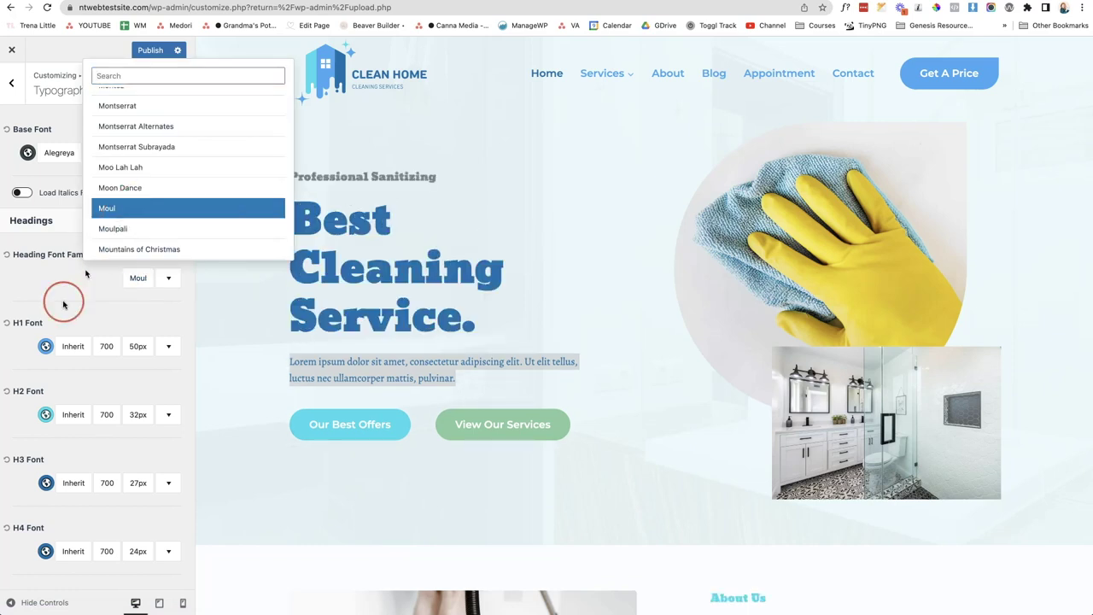
click(126, 167)
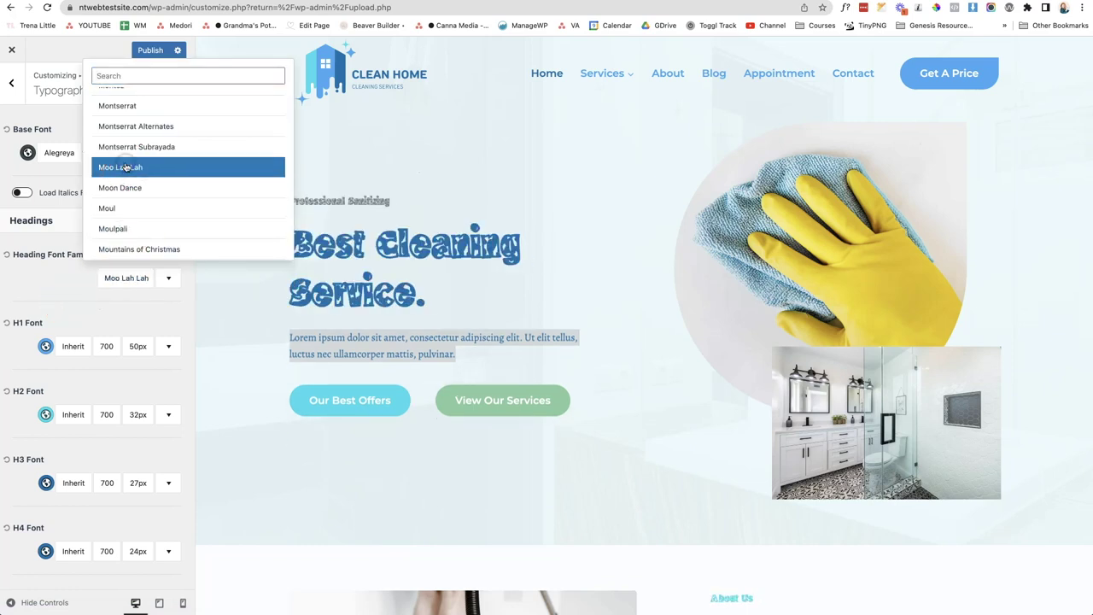
scroll(137, 171, down, 3)
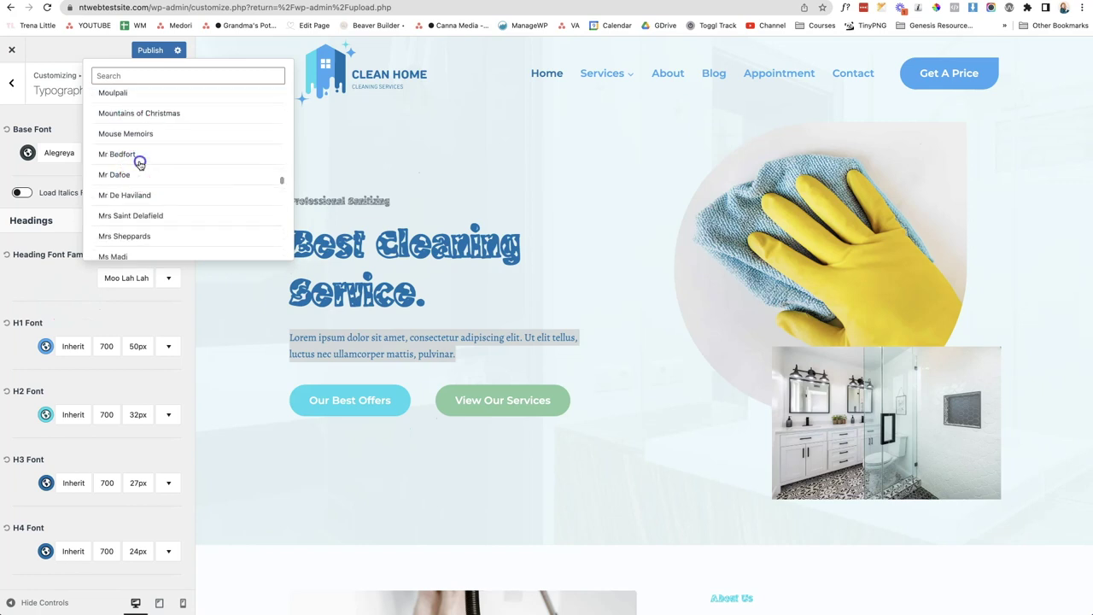
click(139, 160)
click(139, 196)
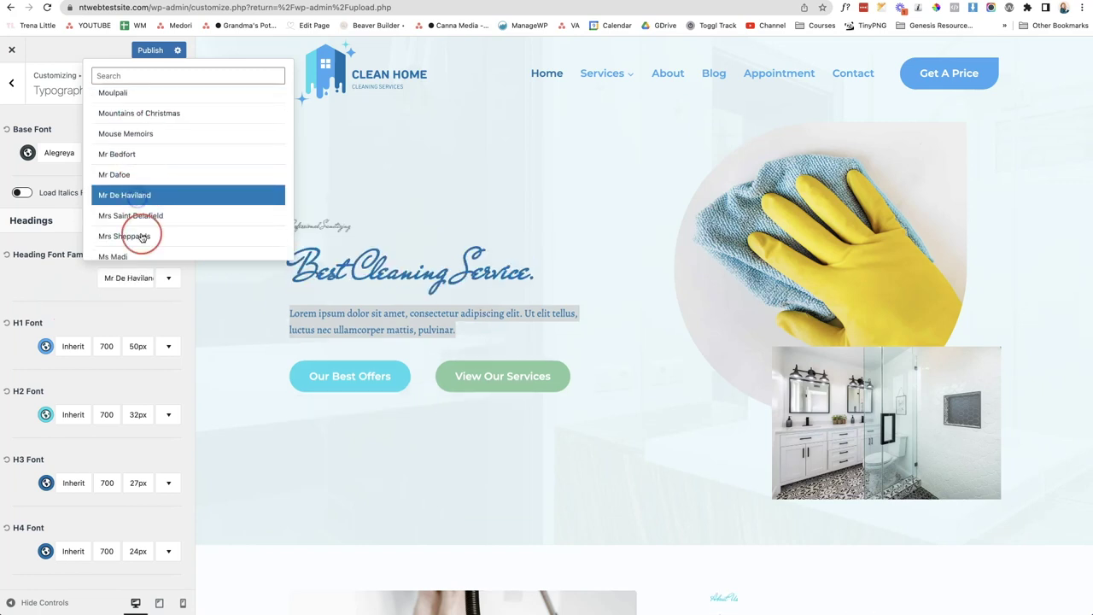
Step: Set the Heading Font Family to Mukta Mahee and check the headings and body text in the homepage preview
scroll(139, 226, down, 2)
scroll(139, 227, down, 1)
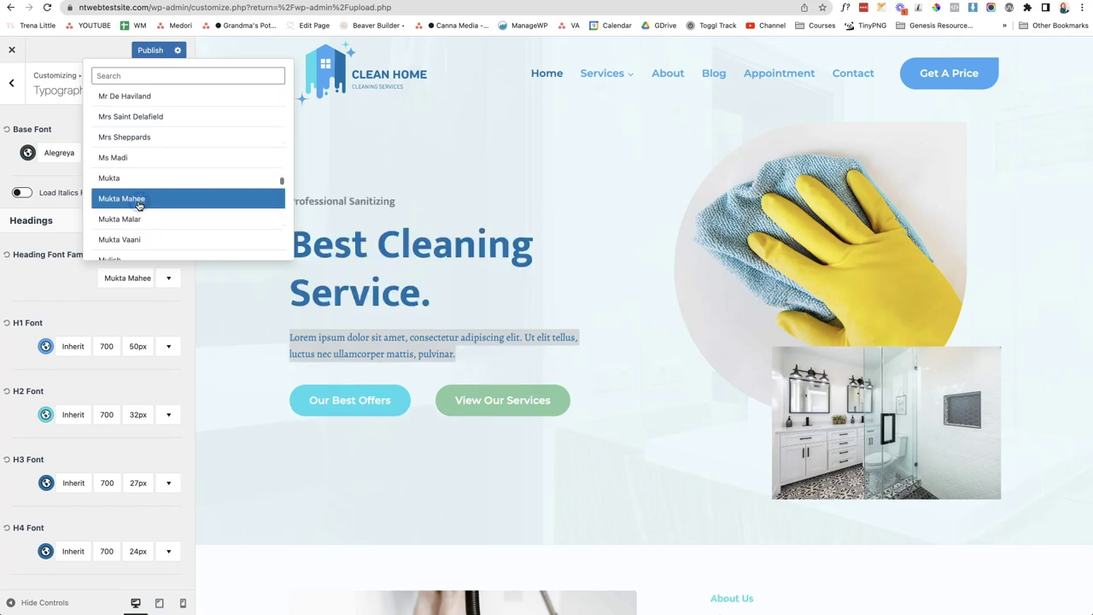
click(136, 206)
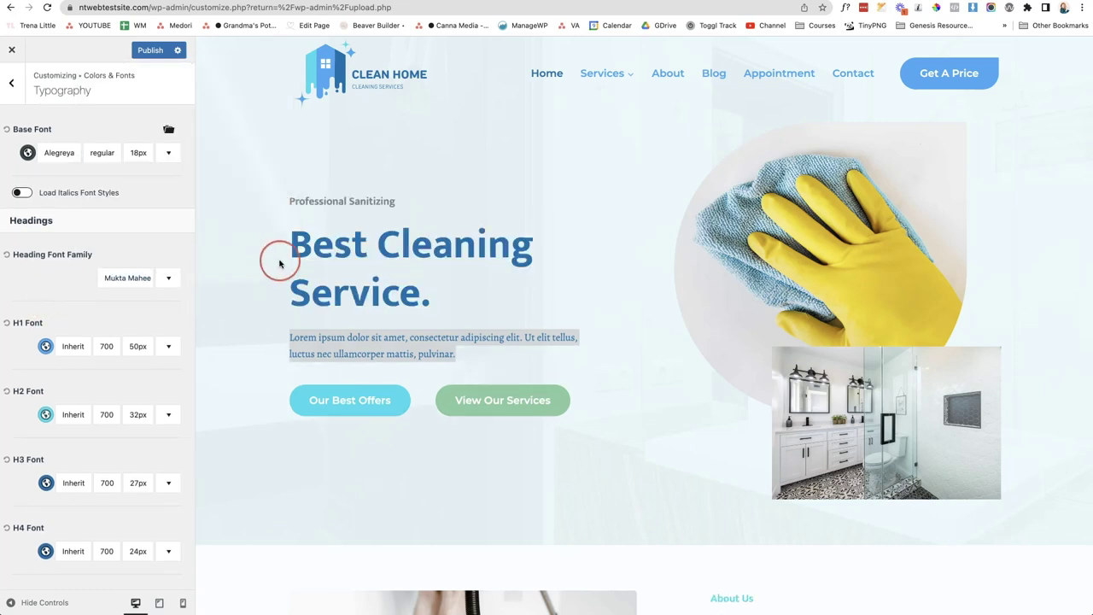
drag(461, 351, 264, 333)
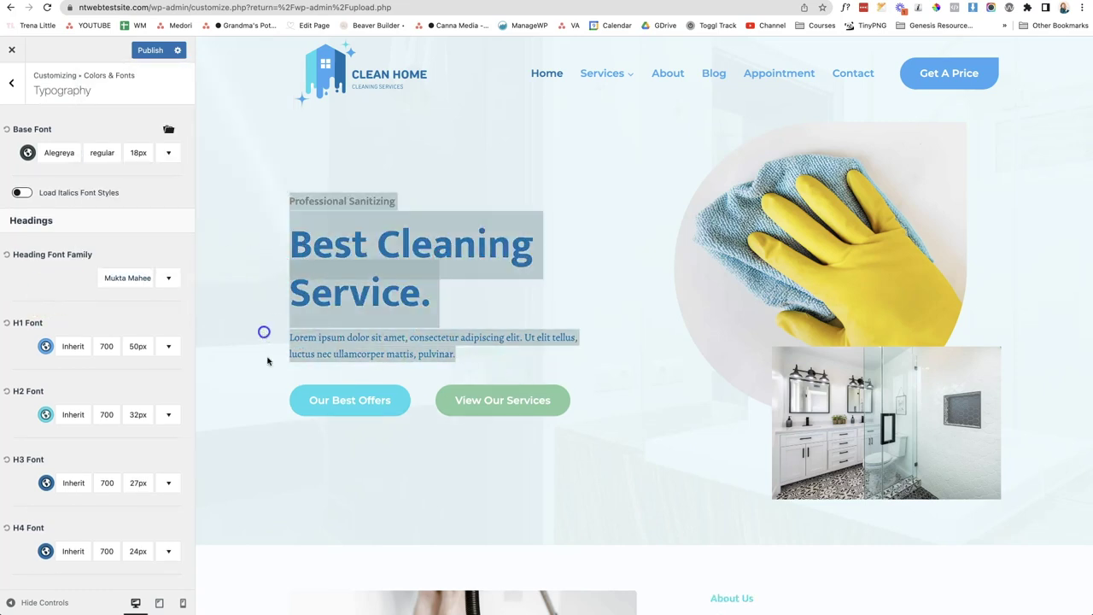
click(600, 395)
scroll(598, 393, down, 5)
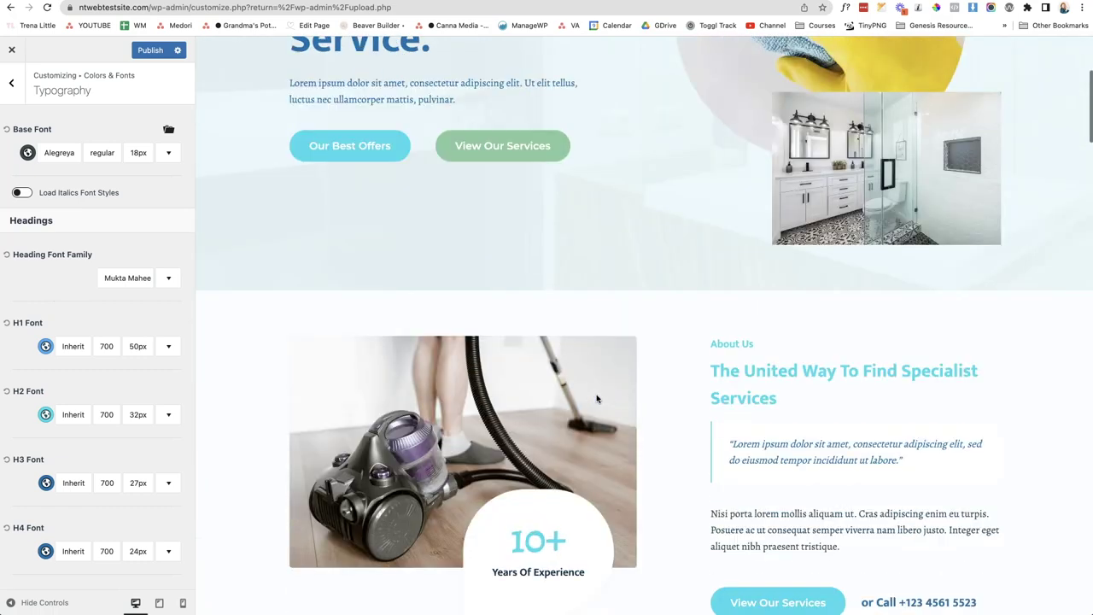
scroll(598, 397, up, 5)
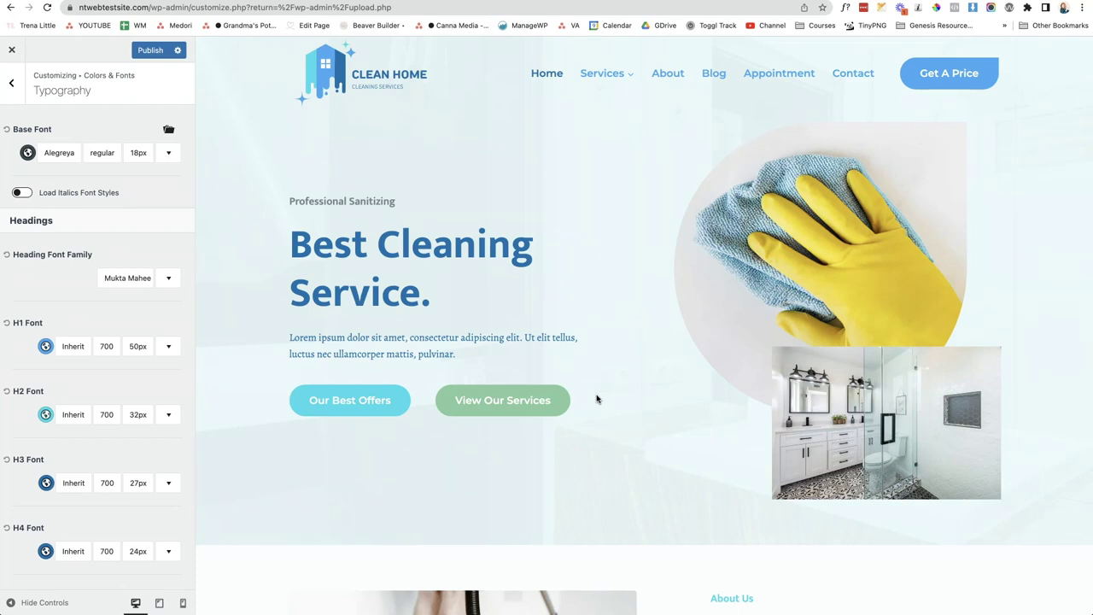
Step: Publish the typography changes and close the Customizer
click(153, 51)
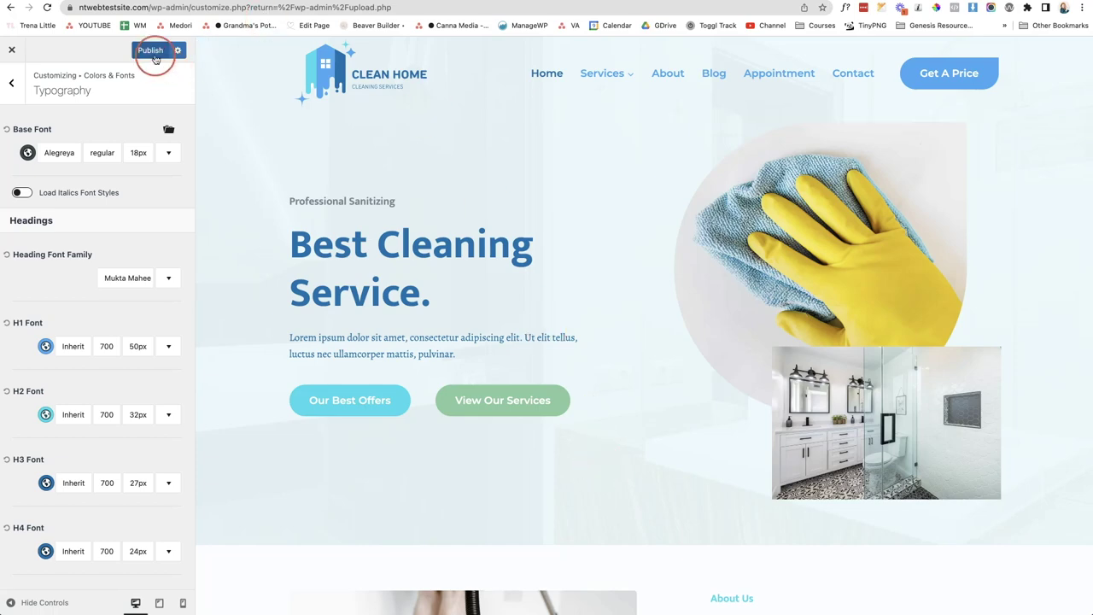
click(13, 53)
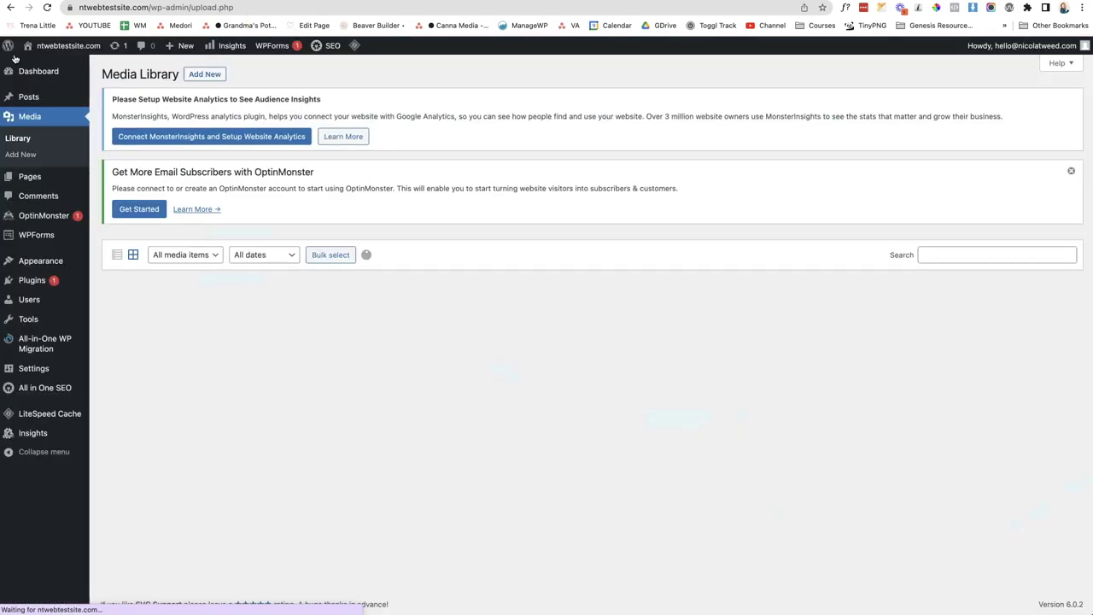
Step: Find the Home front page in the list of all pages and open it for editing
mouse_move(34, 181)
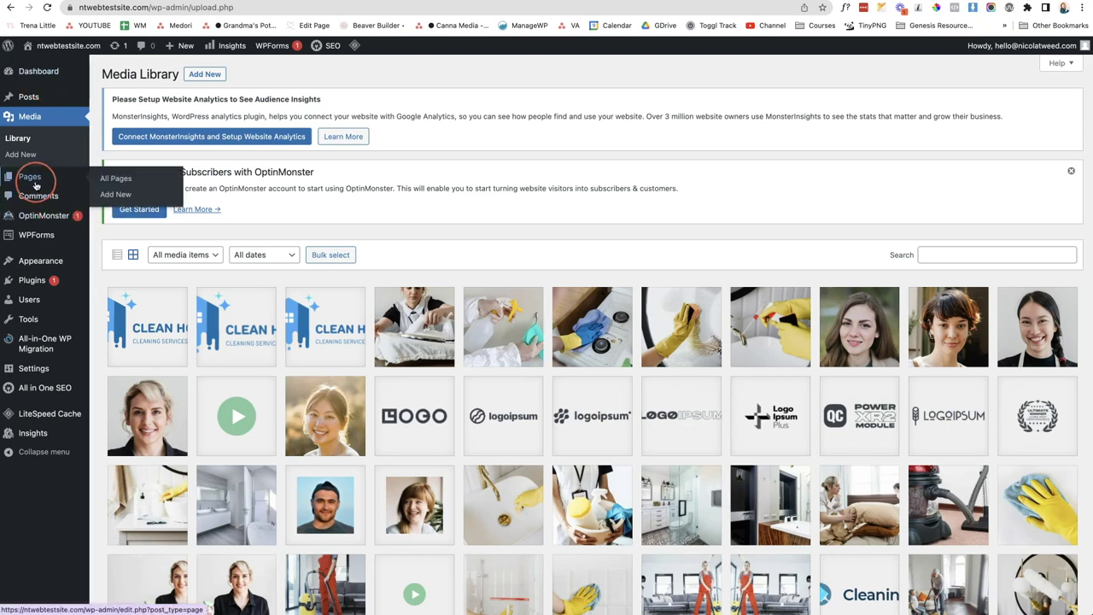
click(34, 181)
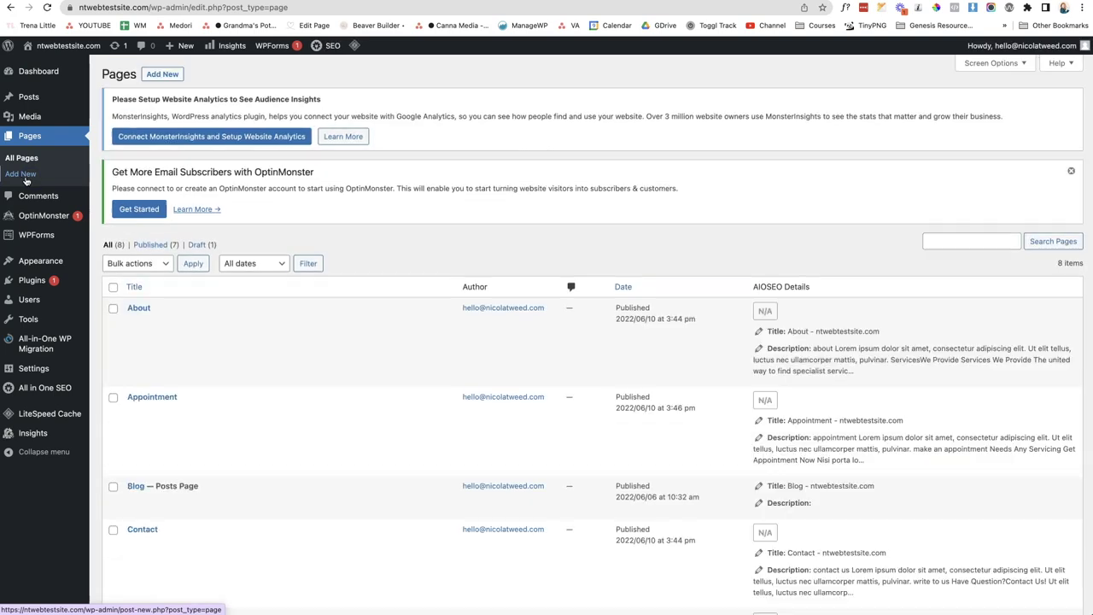
click(411, 205)
scroll(417, 207, down, 1)
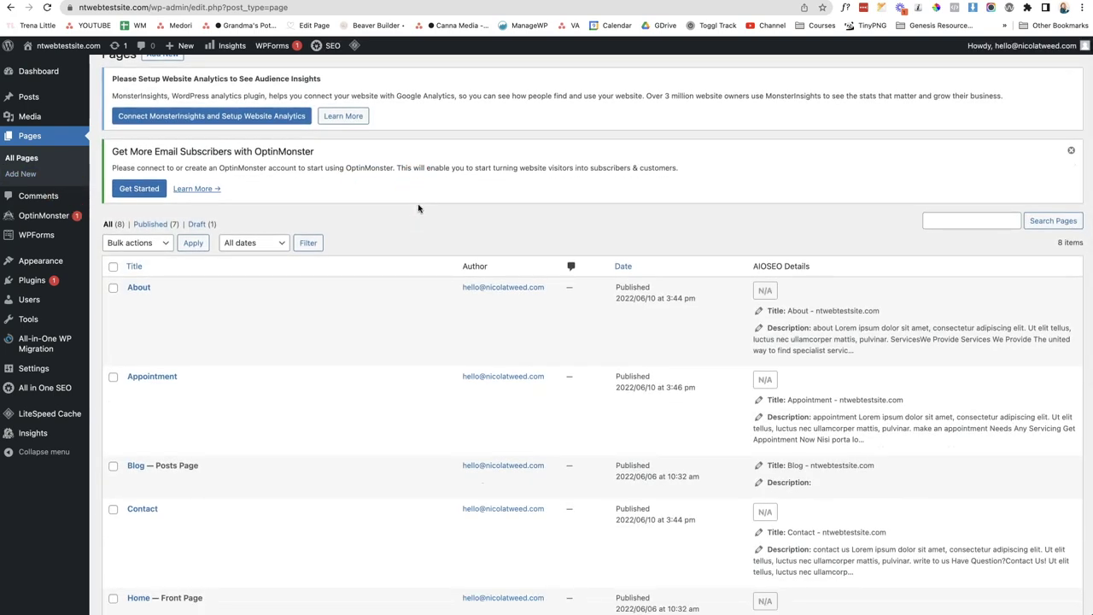
scroll(418, 208, down, 5)
scroll(418, 208, down, 3)
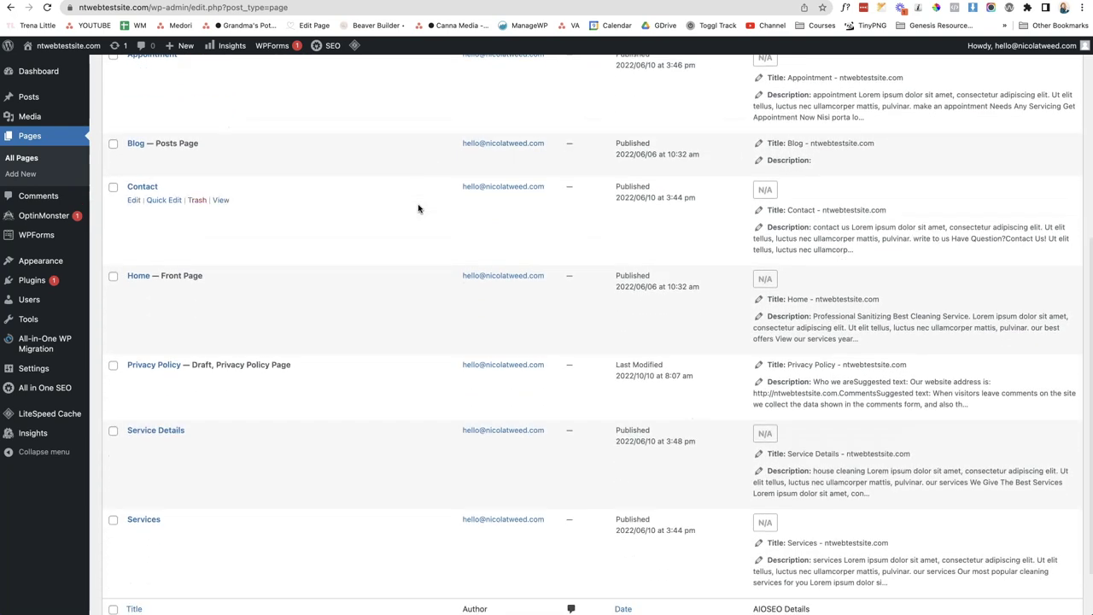
click(423, 208)
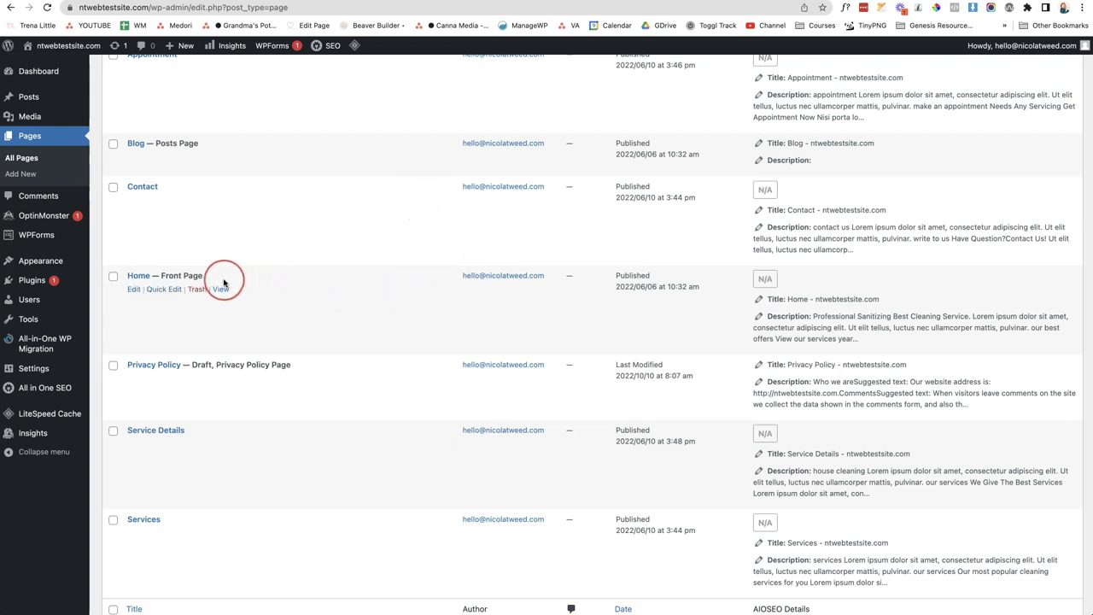
click(133, 290)
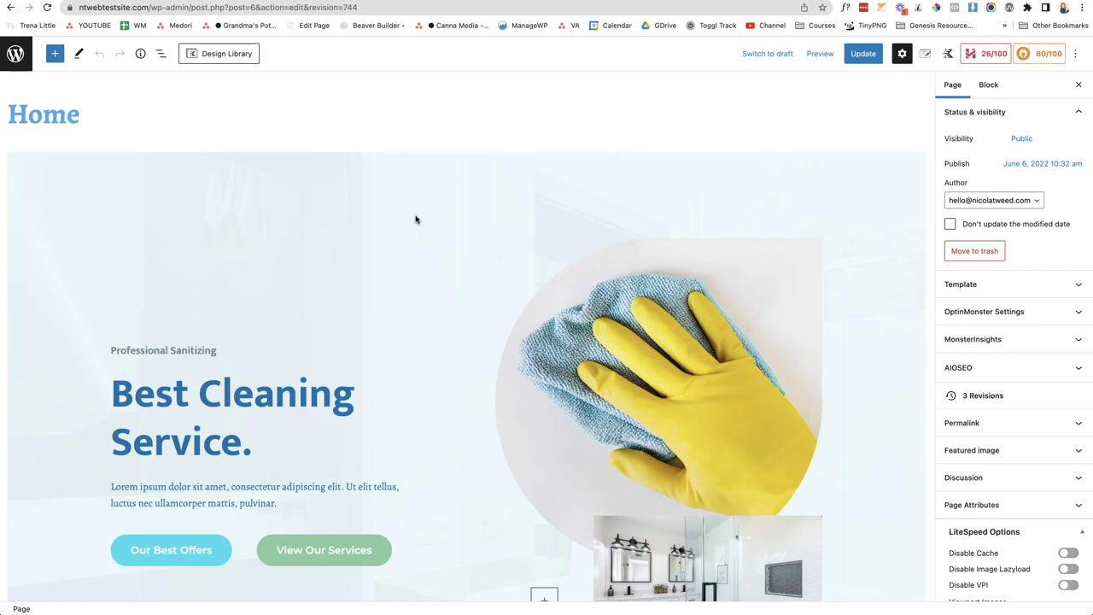
Step: Look through the Home page's sections in the editor, from the hero down to the appointment form and back
click(412, 238)
scroll(413, 241, down, 5)
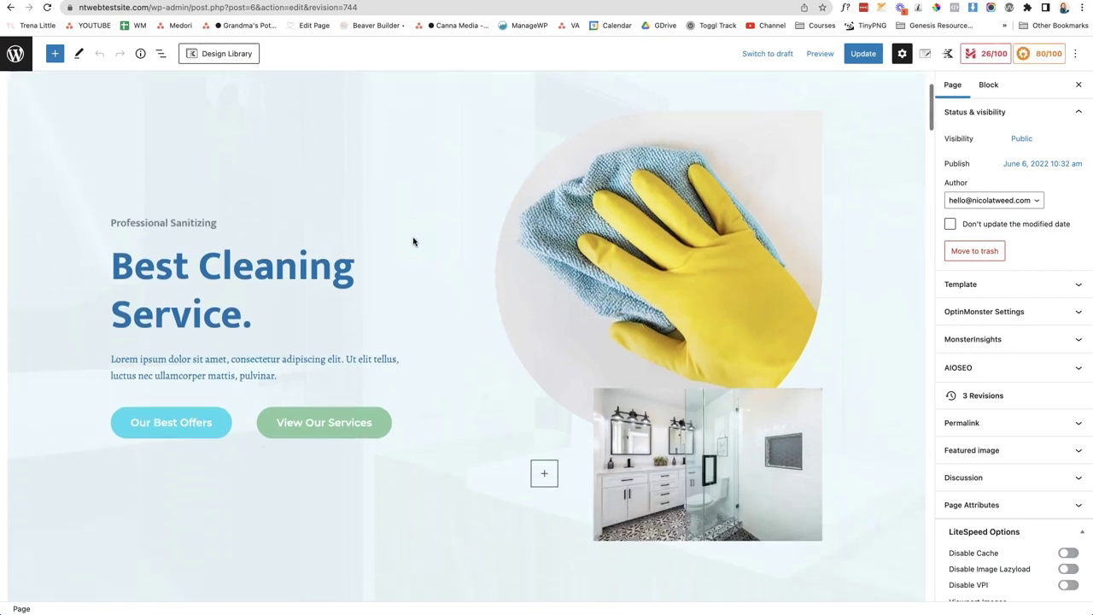
scroll(413, 241, down, 8)
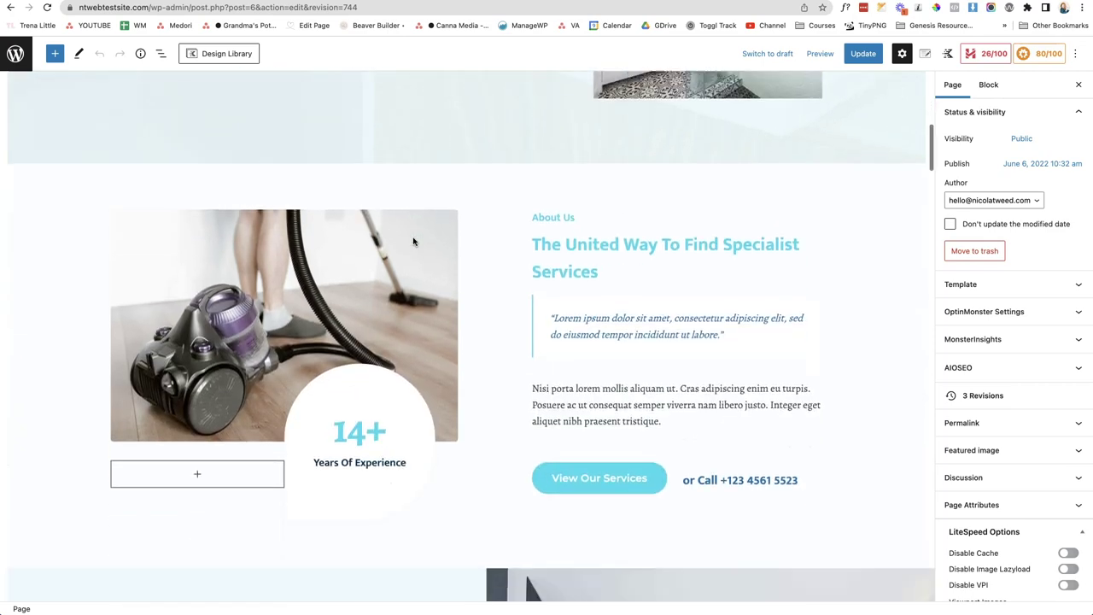
scroll(413, 241, down, 4)
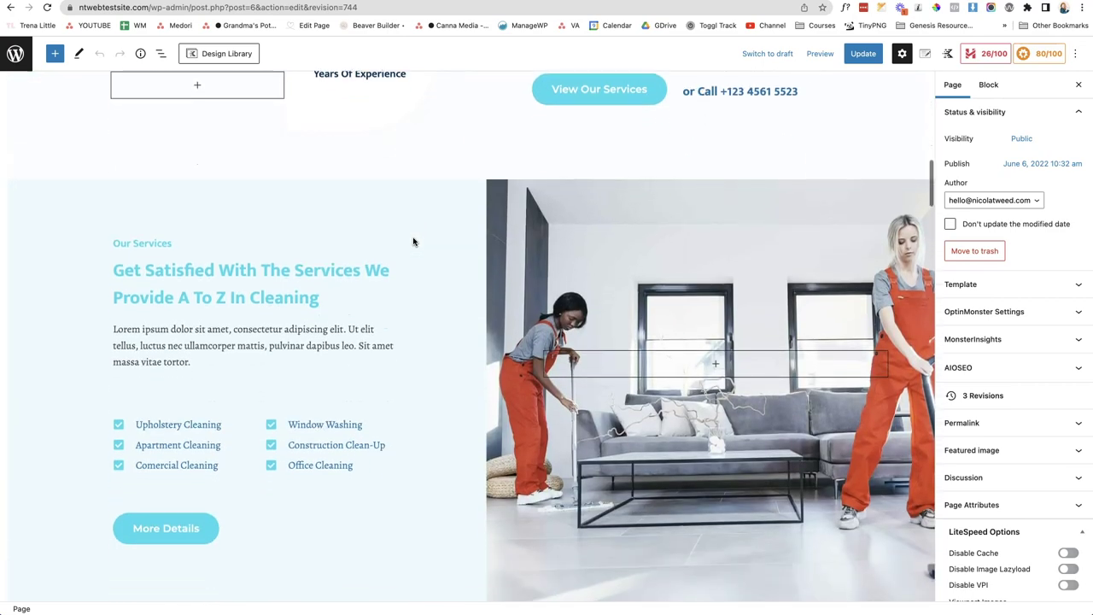
scroll(413, 241, down, 11)
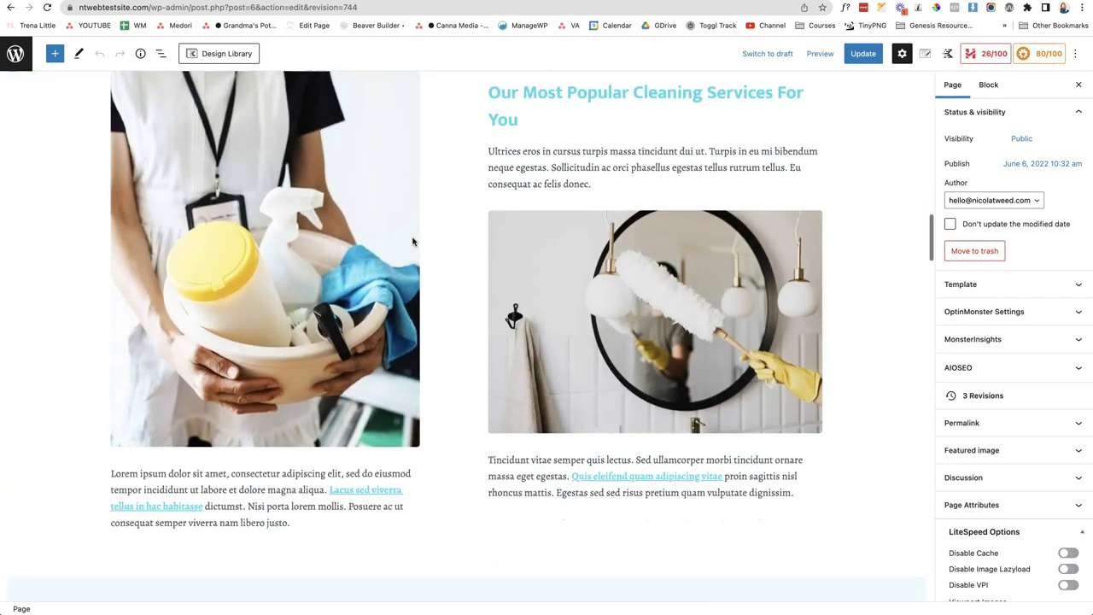
scroll(413, 241, down, 8)
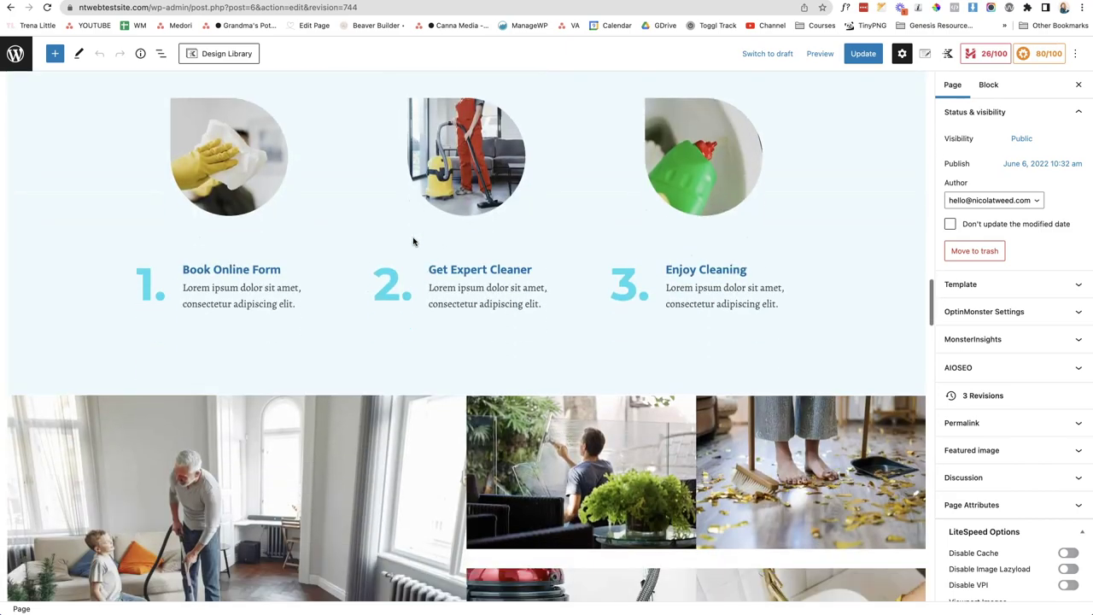
scroll(414, 241, down, 16)
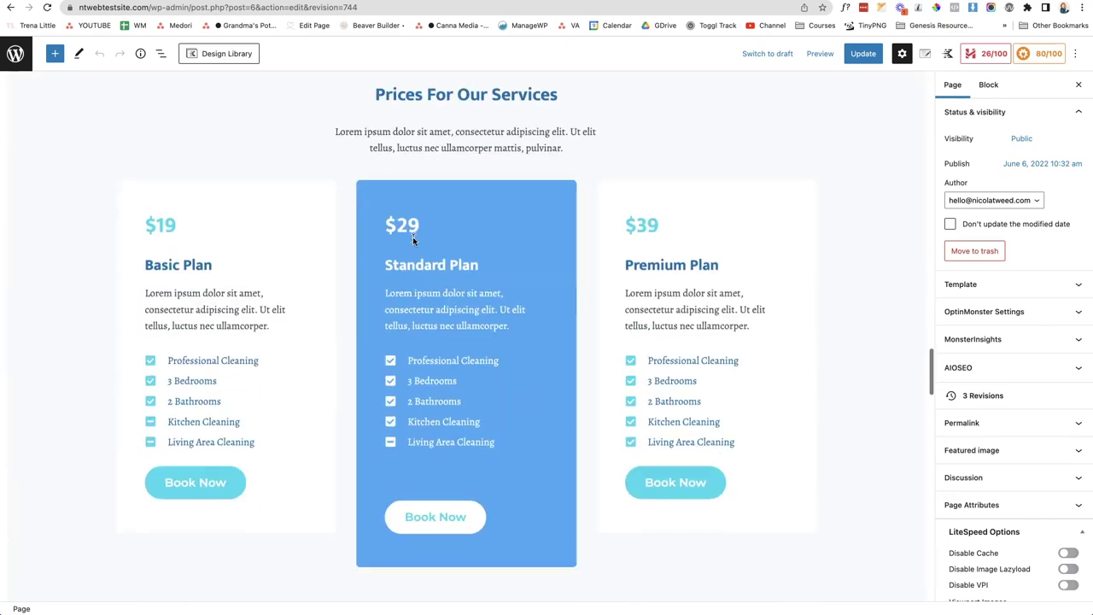
scroll(414, 241, down, 13)
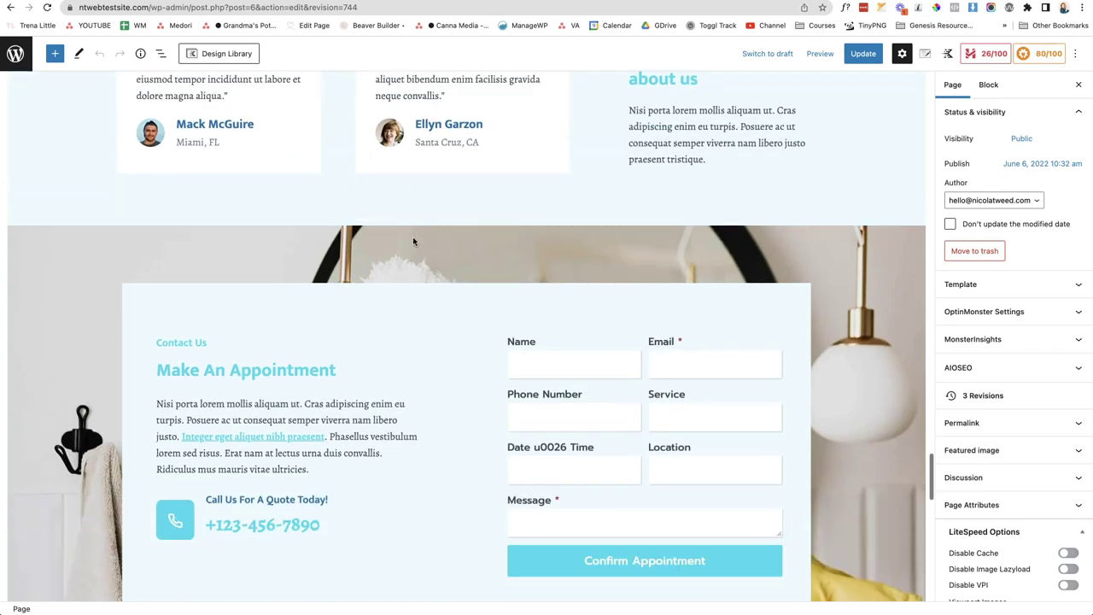
scroll(413, 241, up, 20)
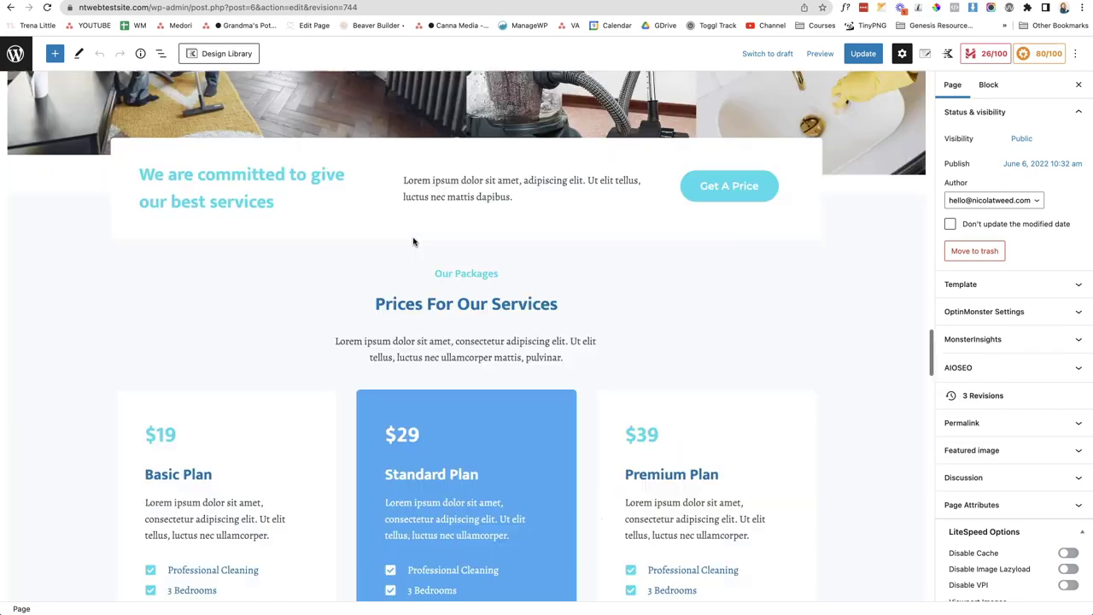
scroll(413, 241, up, 7)
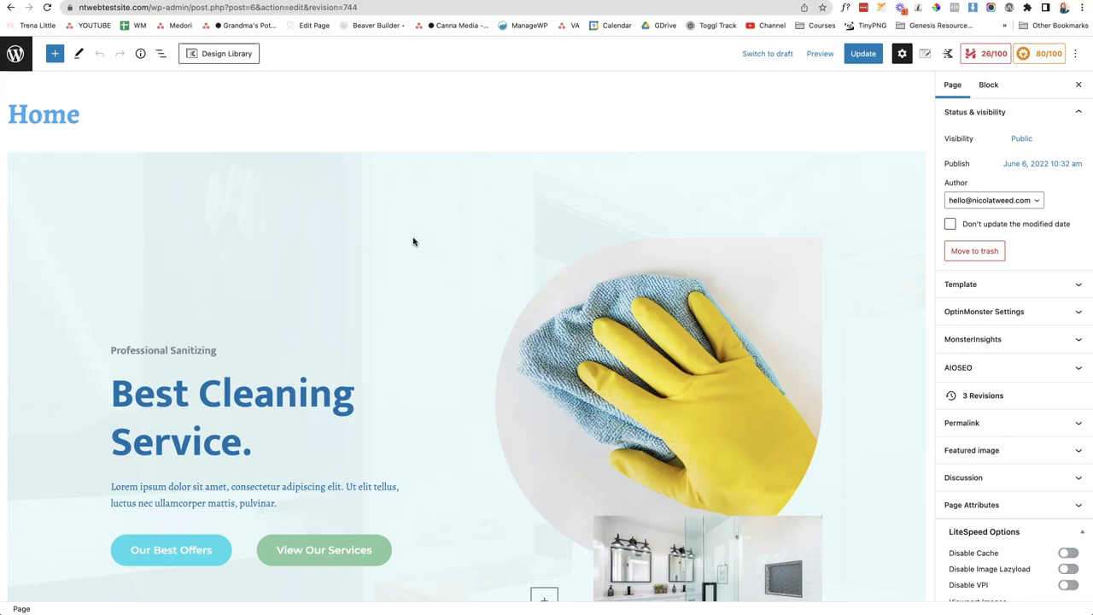
Step: Select the yellow glove image in the hero section and review its Advanced Image block settings
mouse_move(413, 242)
mouse_down()
mouse_move(544, 317)
mouse_move(527, 303)
mouse_up()
click(470, 274)
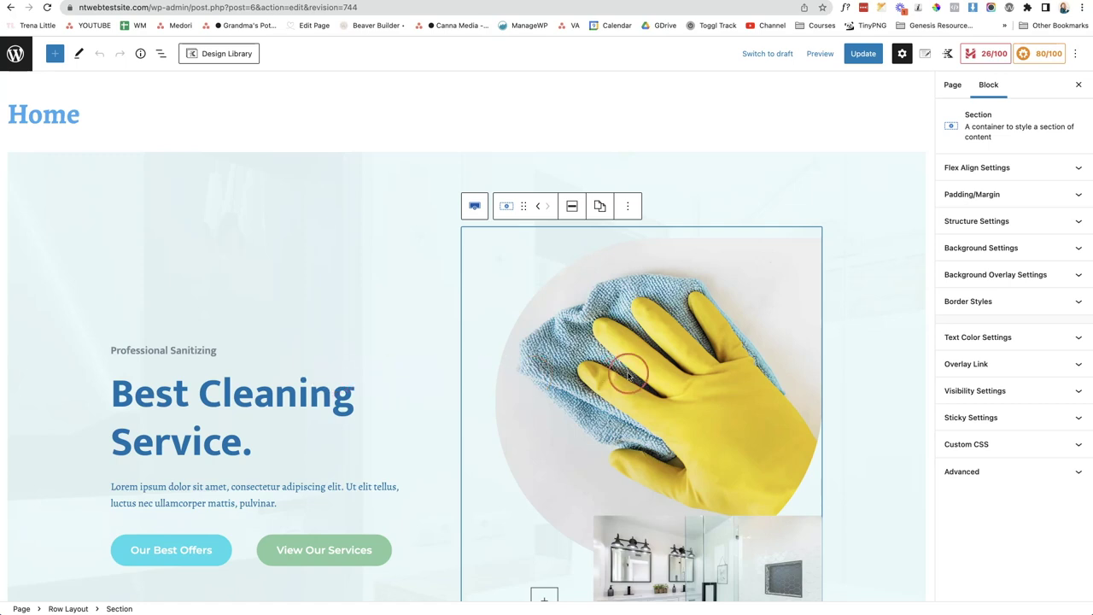
click(706, 344)
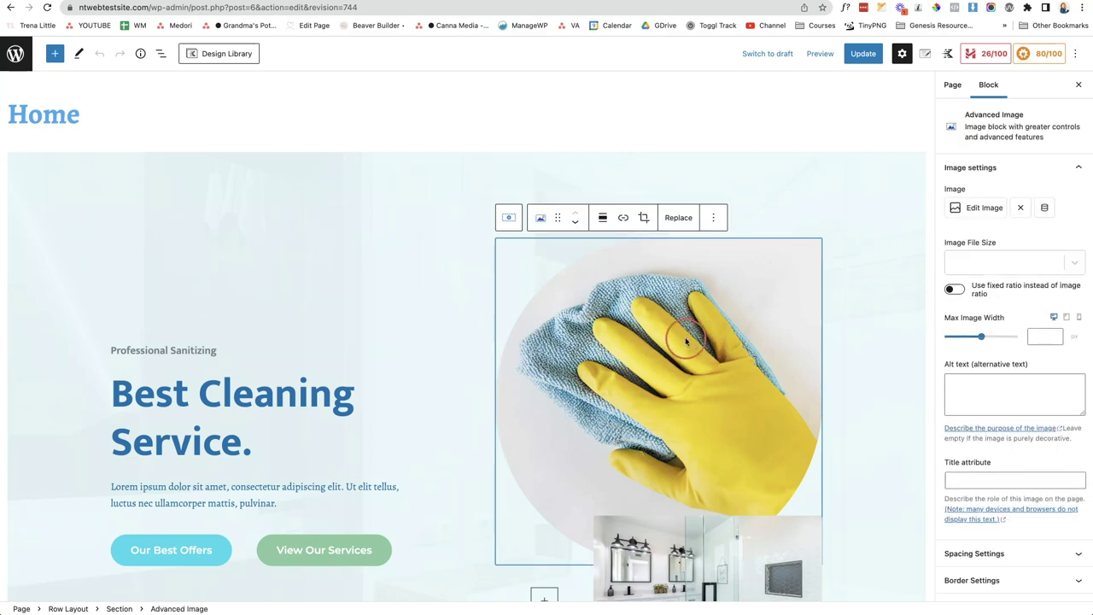
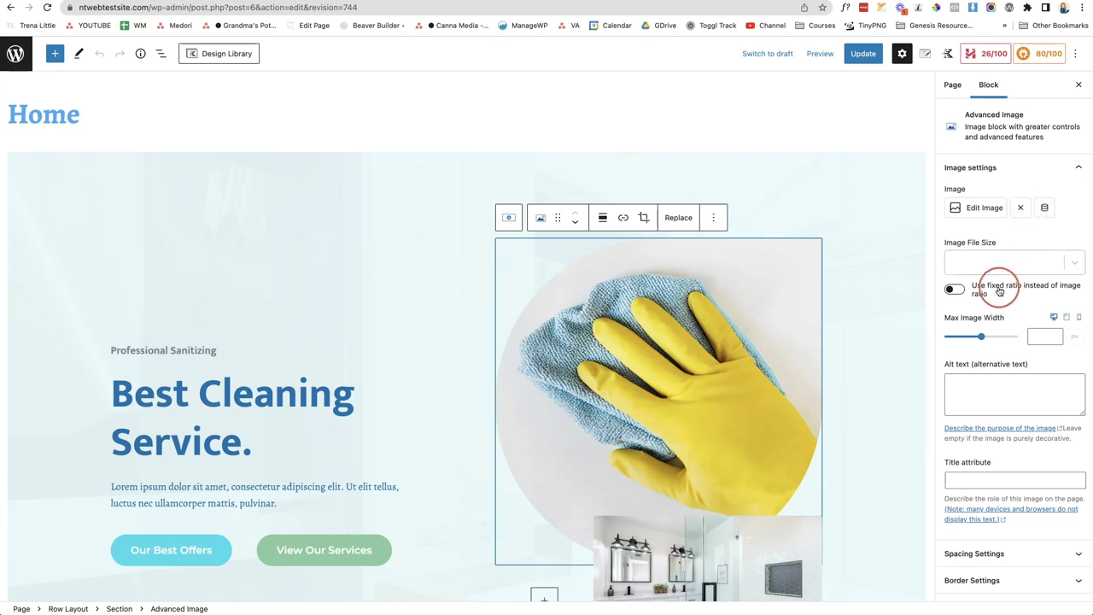
scroll(1006, 468, down, 3)
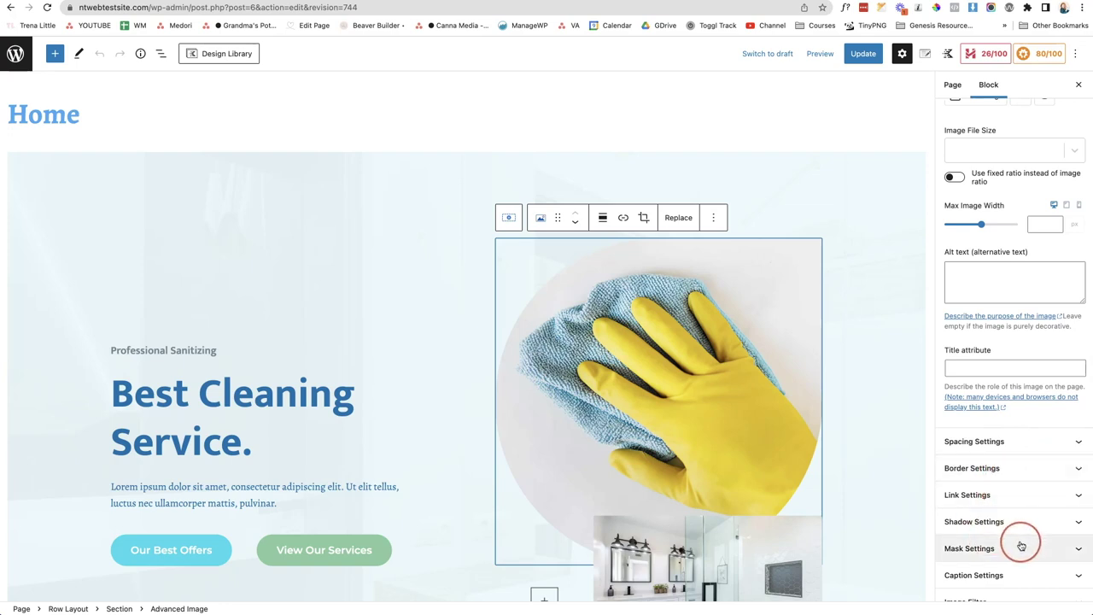
scroll(1026, 509, up, 3)
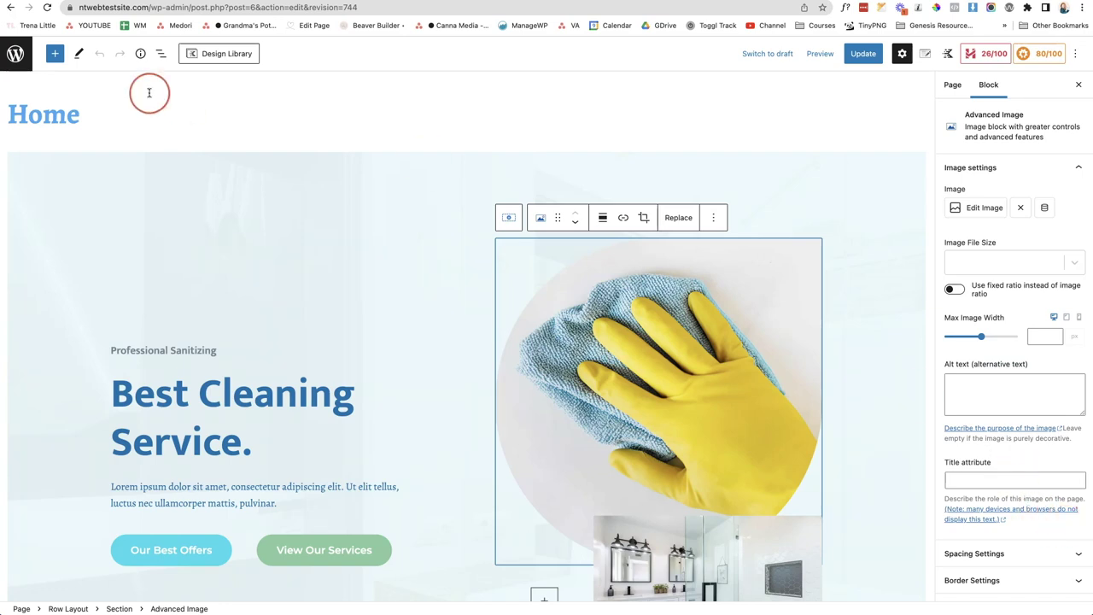
Step: Look through the Kadence blocks and the standard text, media and design blocks available for insertion
click(56, 55)
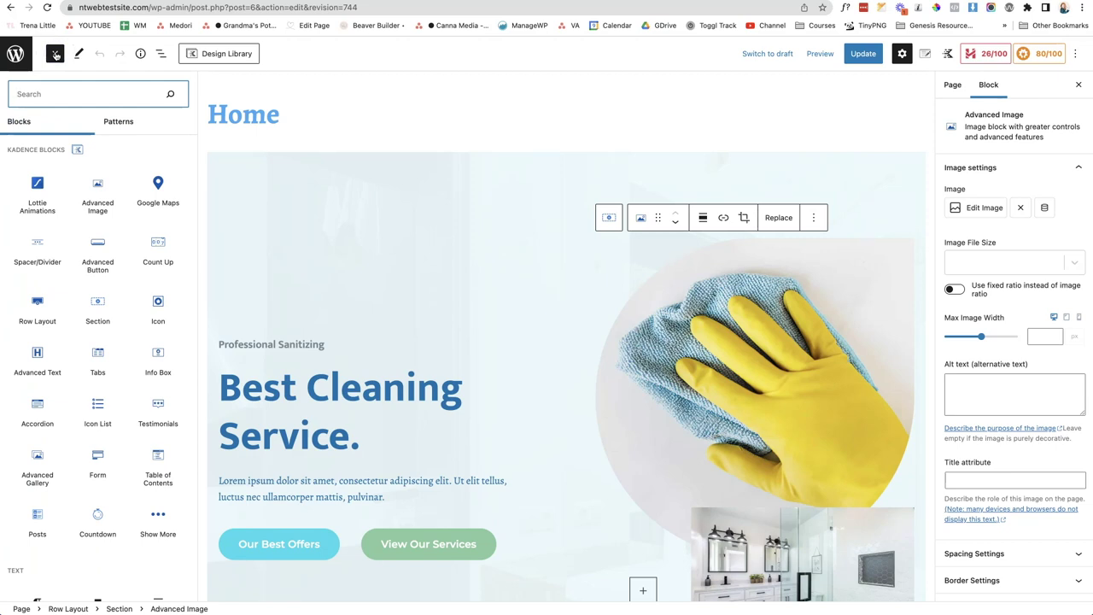
mouse_move(97, 186)
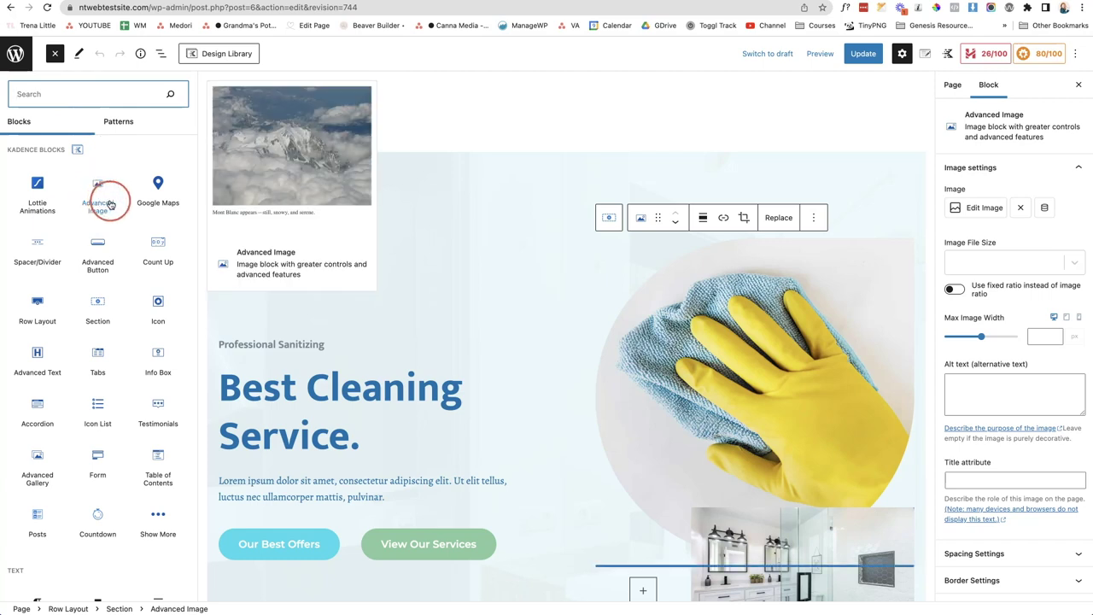
mouse_move(99, 253)
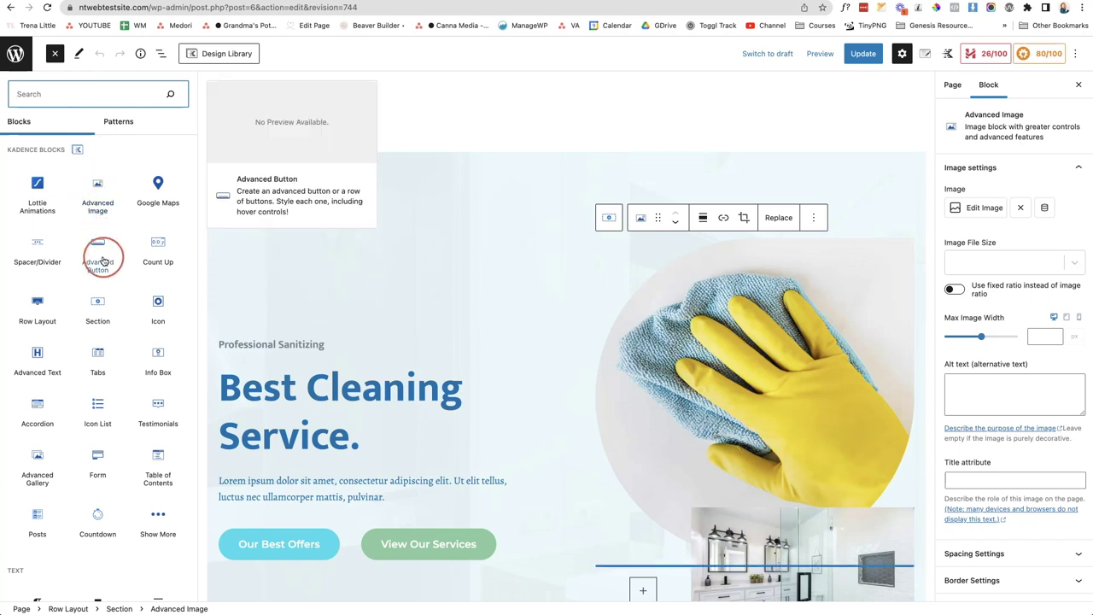
mouse_move(38, 362)
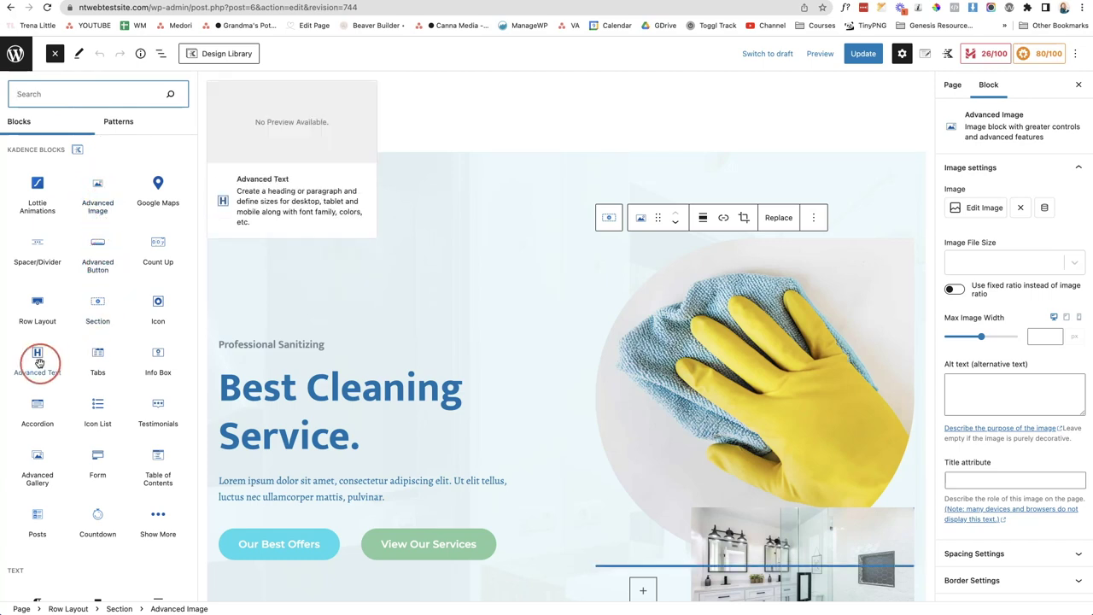
mouse_move(98, 430)
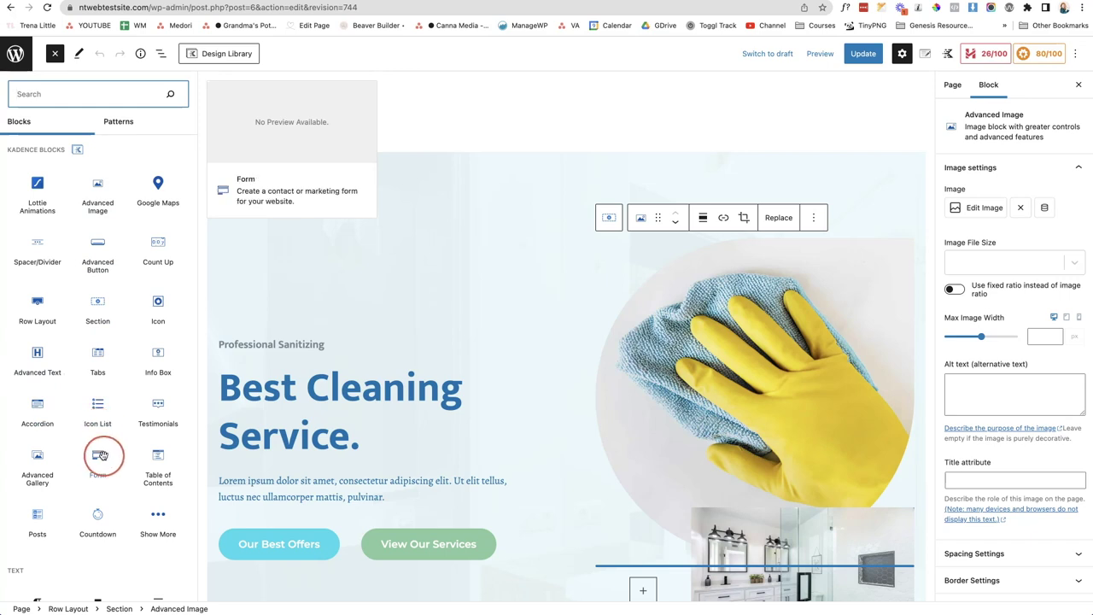
mouse_move(92, 518)
scroll(92, 518, down, 5)
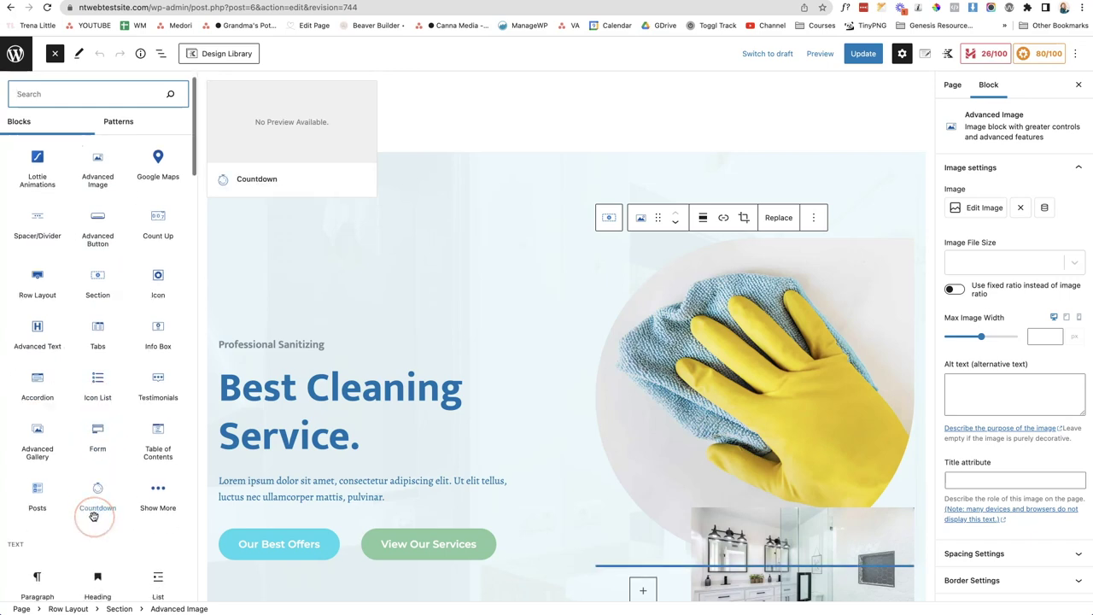
scroll(94, 517, down, 3)
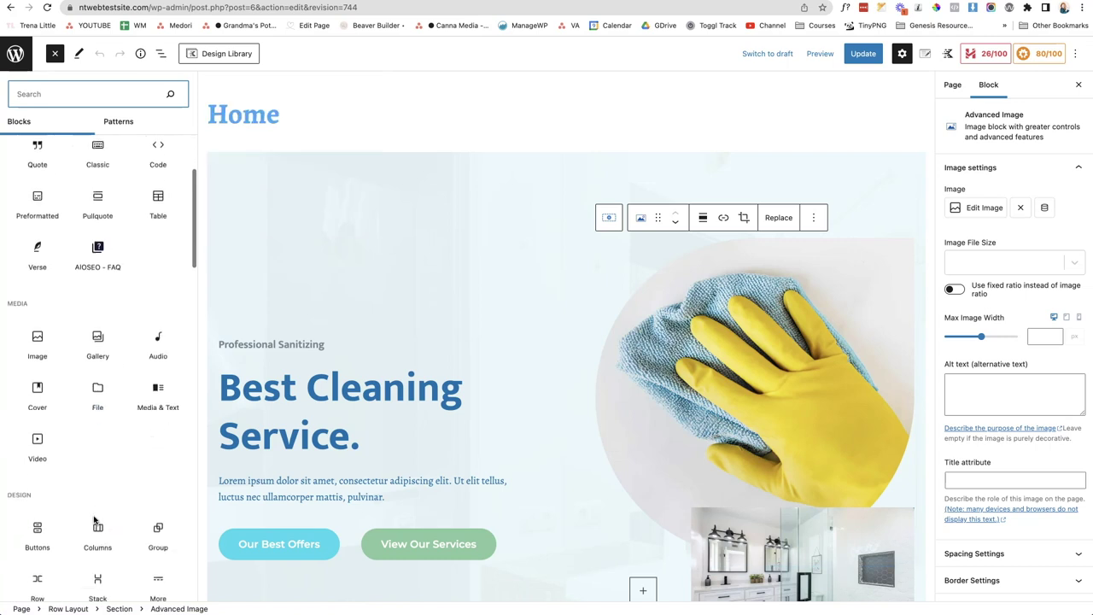
scroll(94, 517, up, 6)
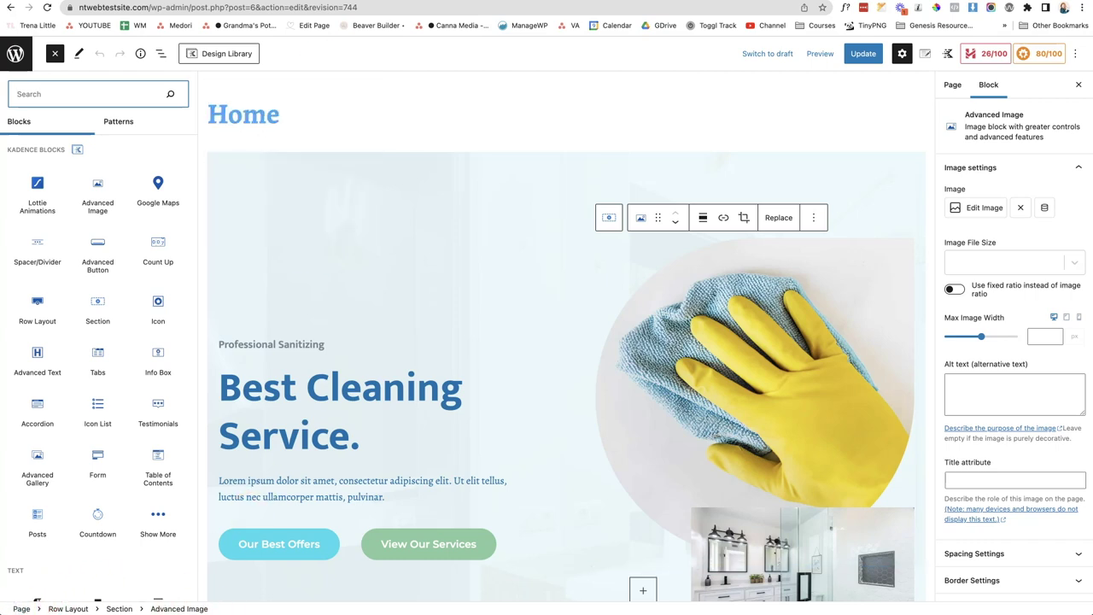
Step: Expand the second Row Layout in the page's block outline down to its nested Count Up block and select that block
click(160, 58)
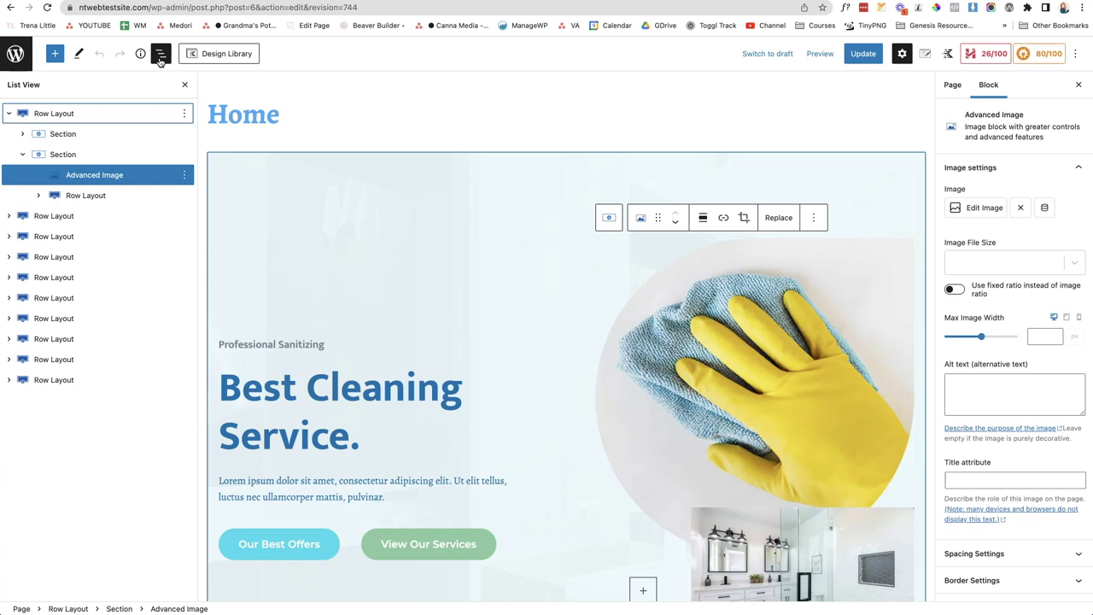
click(10, 114)
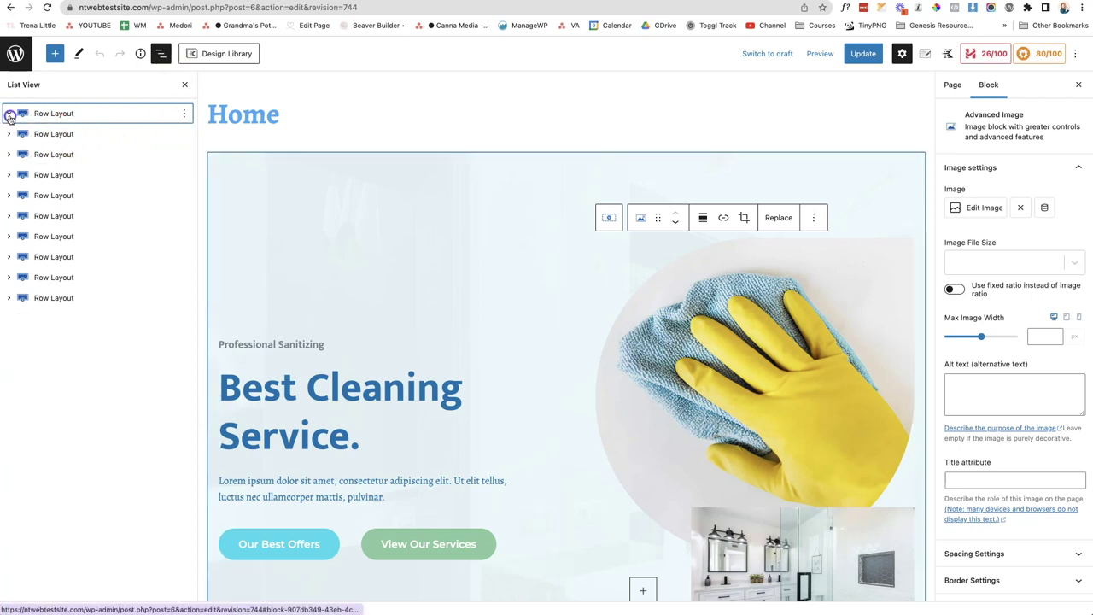
click(9, 135)
click(24, 157)
click(23, 155)
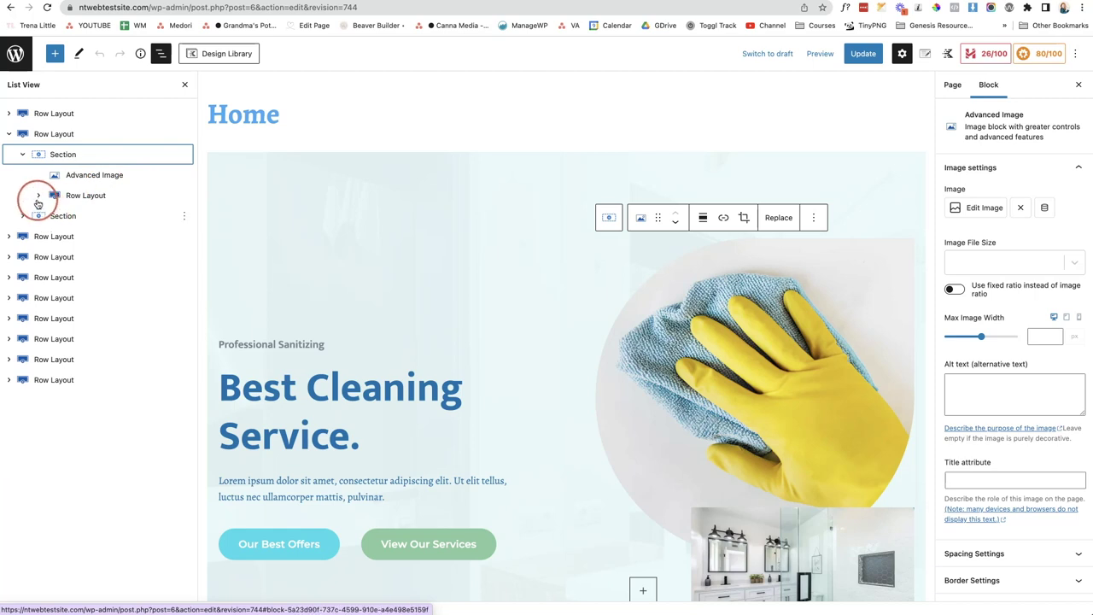
click(37, 198)
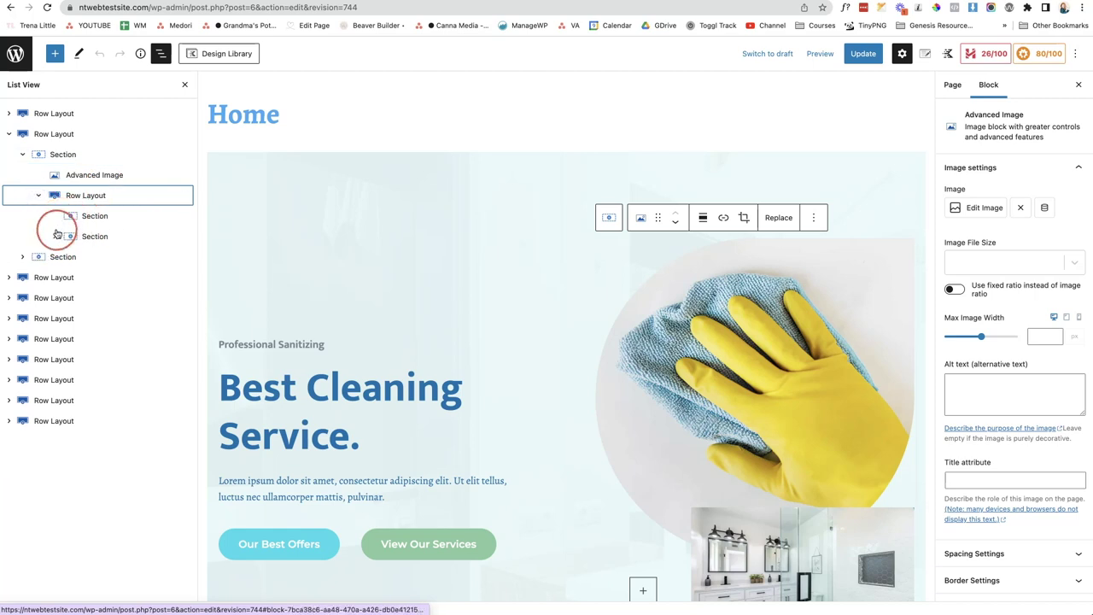
click(53, 237)
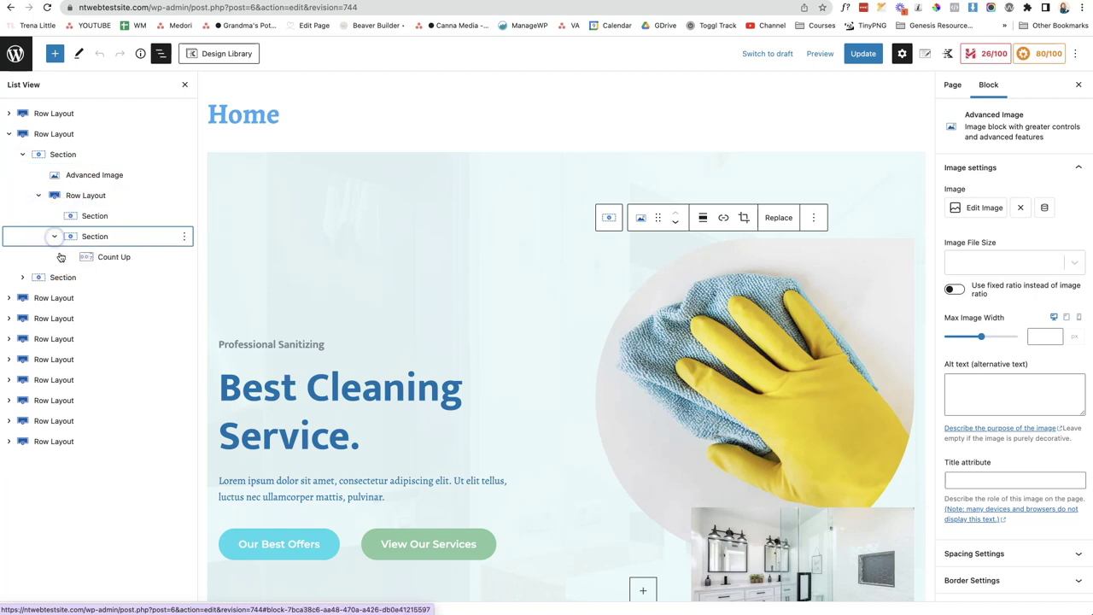
click(124, 262)
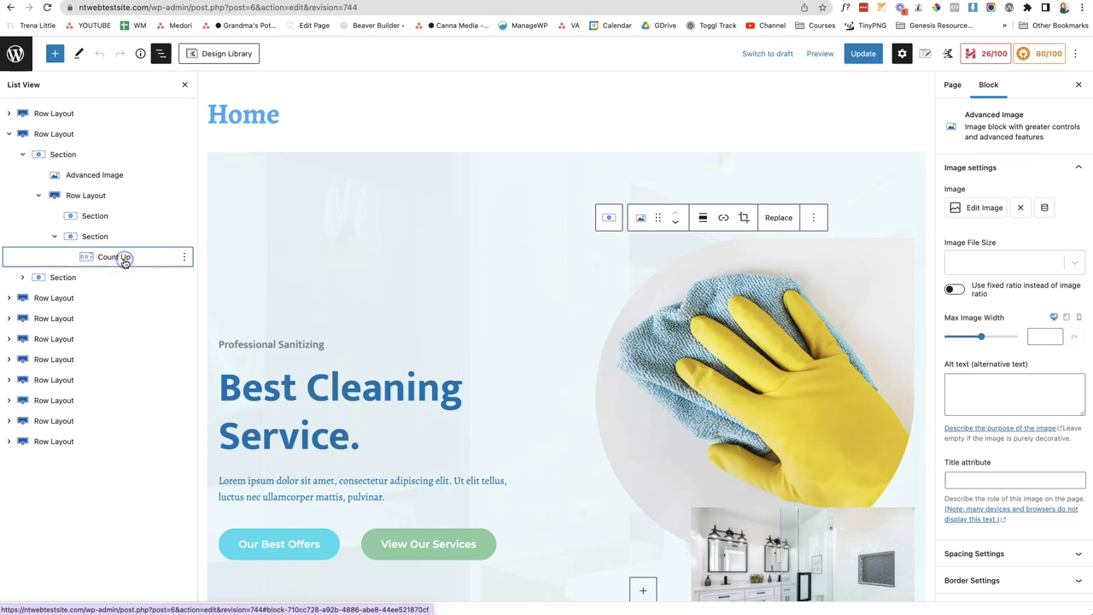
click(138, 264)
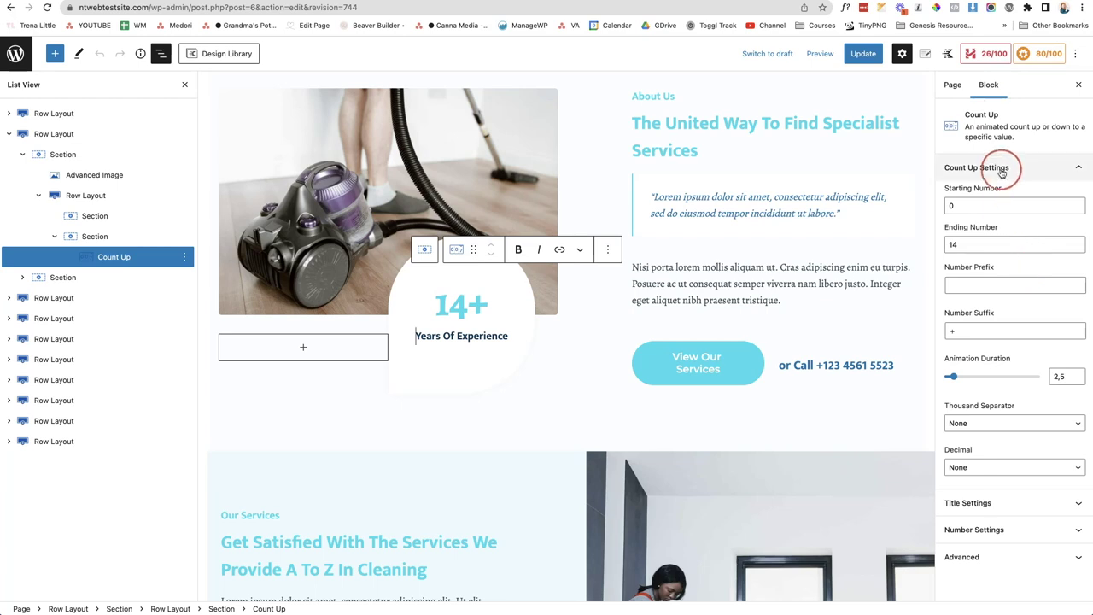
Step: Set the Years Of Experience counter's ending number to 12 and close the block outline
click(1076, 249)
click(1076, 250)
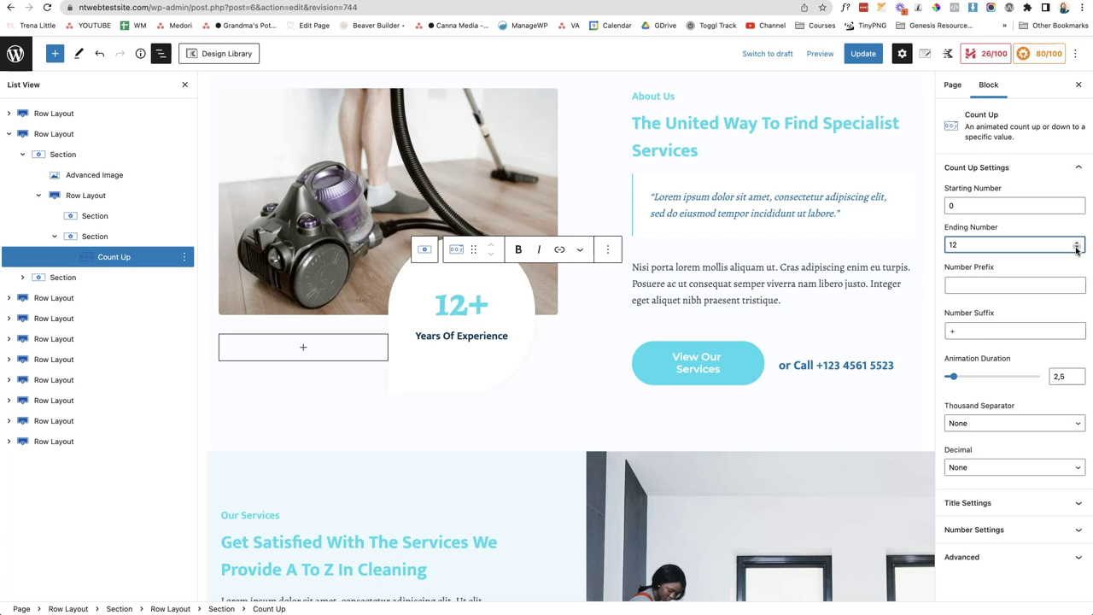
click(188, 87)
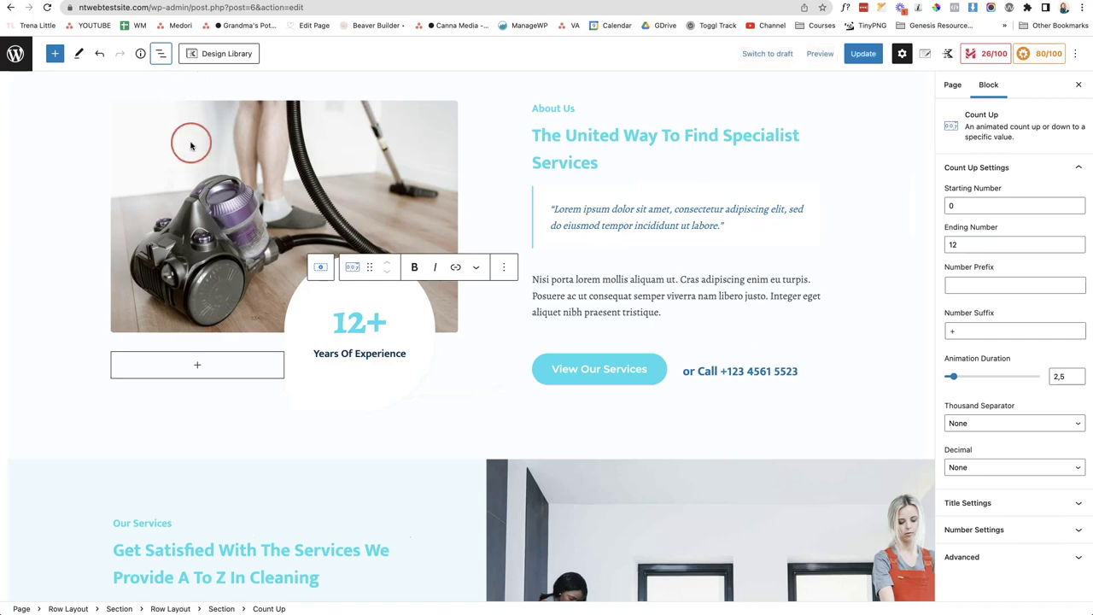
Step: Return to the hero section and select the Row Layout block that contains its two columns
scroll(453, 238, up, 5)
scroll(453, 240, up, 2)
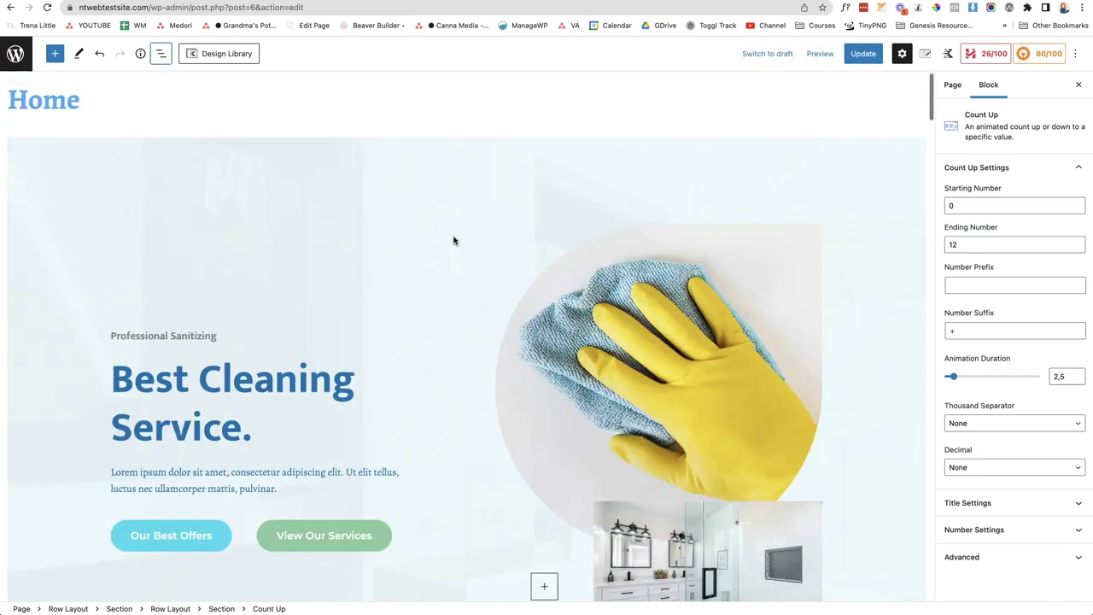
scroll(453, 240, down, 2)
scroll(453, 240, up, 1)
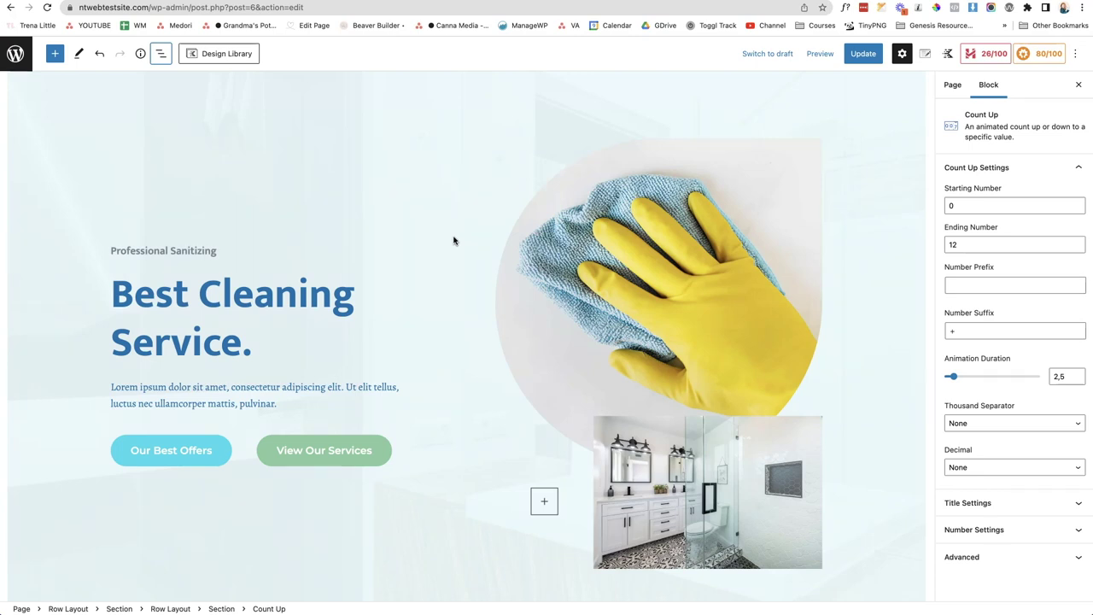
scroll(453, 240, up, 1)
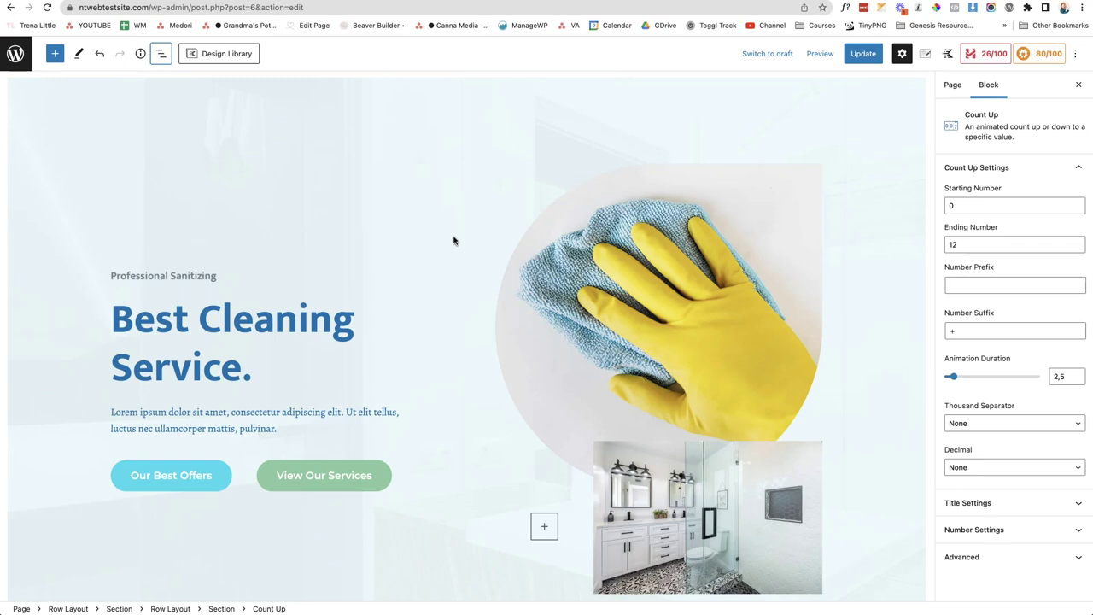
click(479, 186)
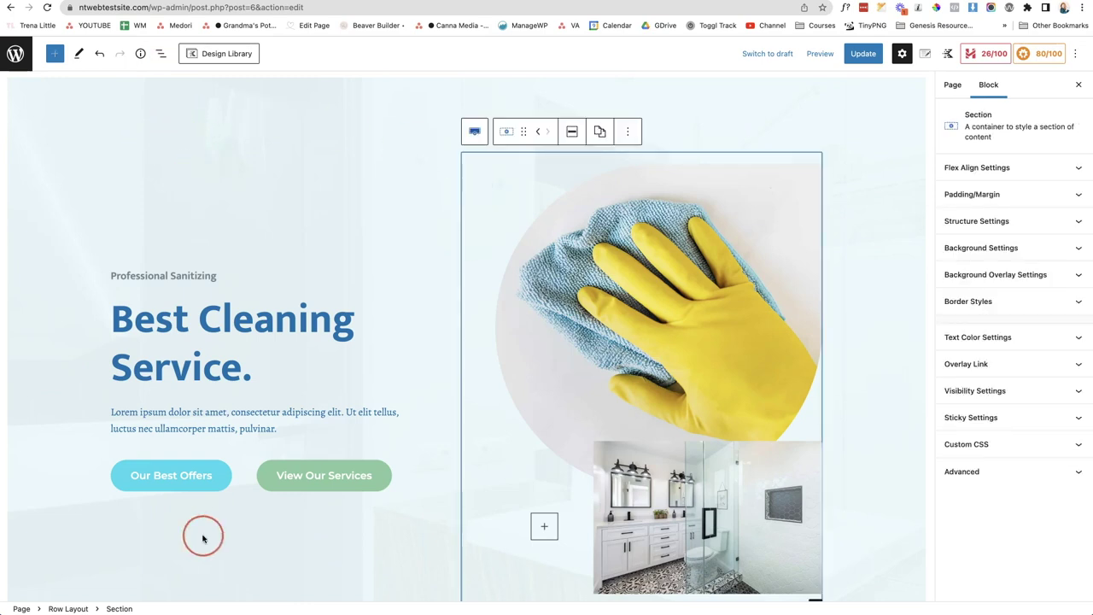
click(68, 609)
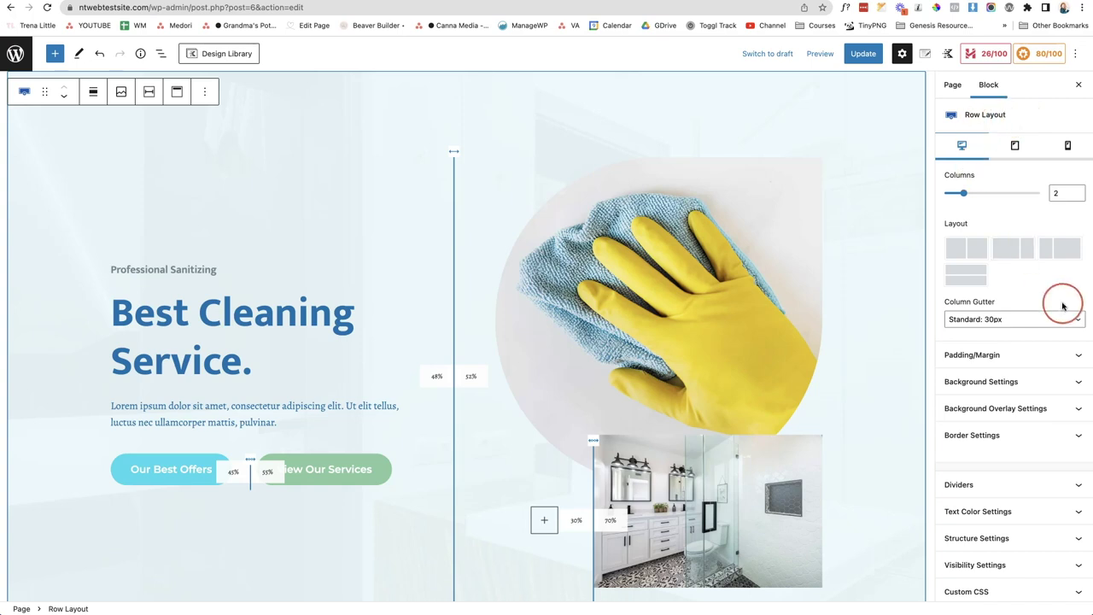
Step: Expand the hero row's background and background overlay settings and review its colors, overlay opacity and overlay image
scroll(1056, 306, down, 2)
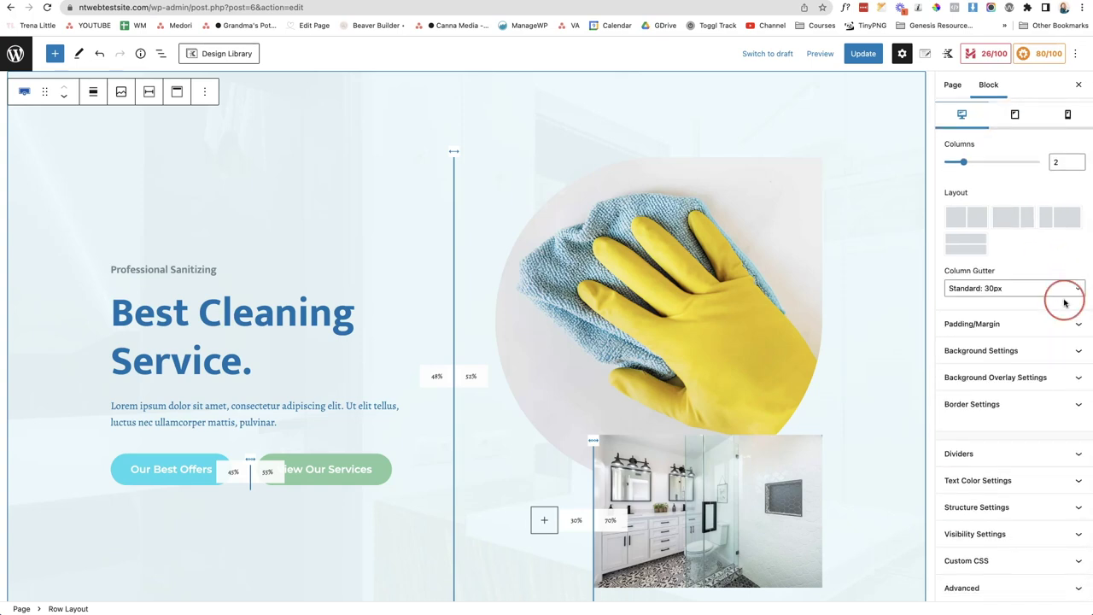
click(1074, 357)
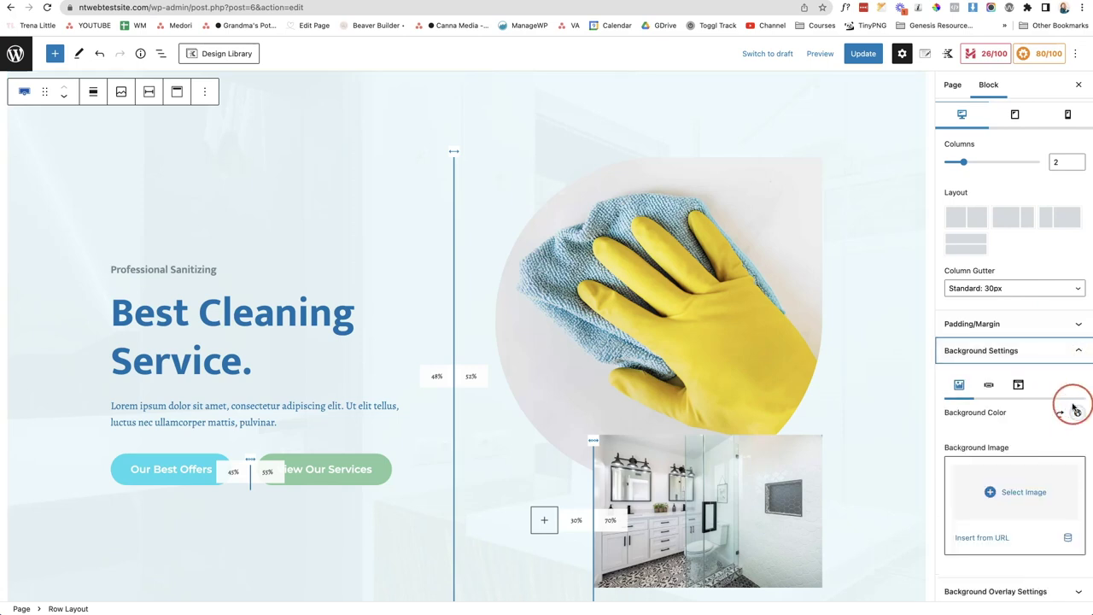
scroll(982, 436, down, 3)
click(1034, 458)
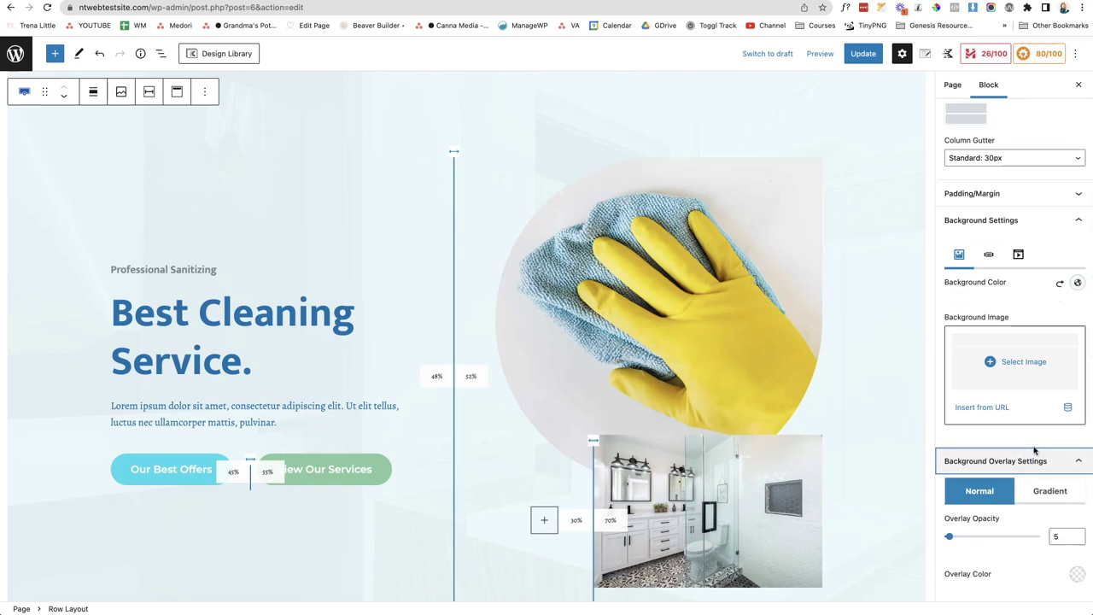
scroll(1035, 453, down, 2)
scroll(1034, 450, down, 2)
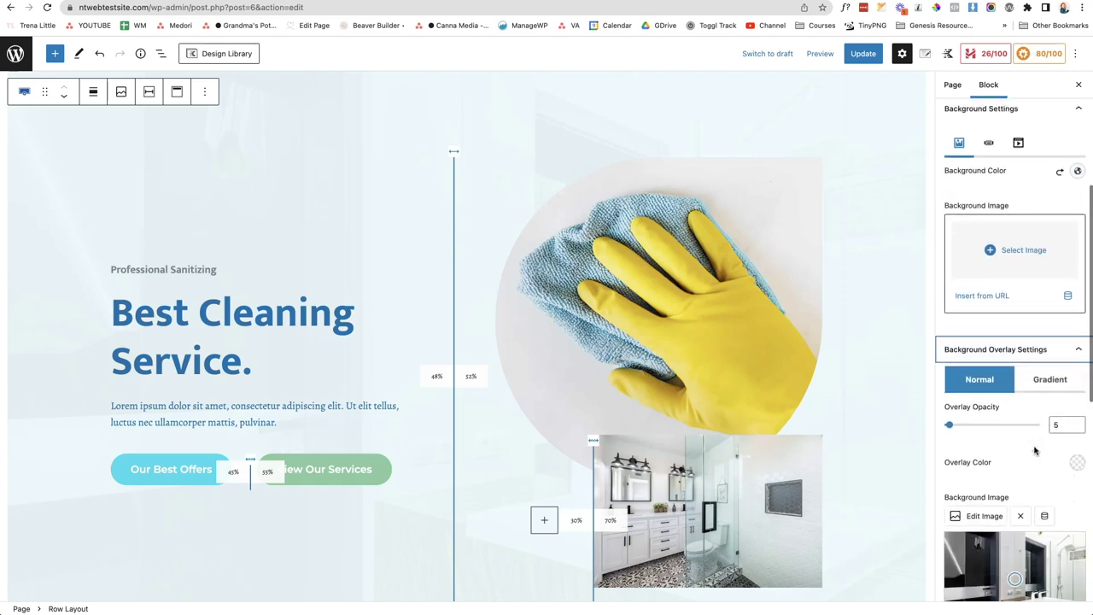
scroll(1035, 450, down, 1)
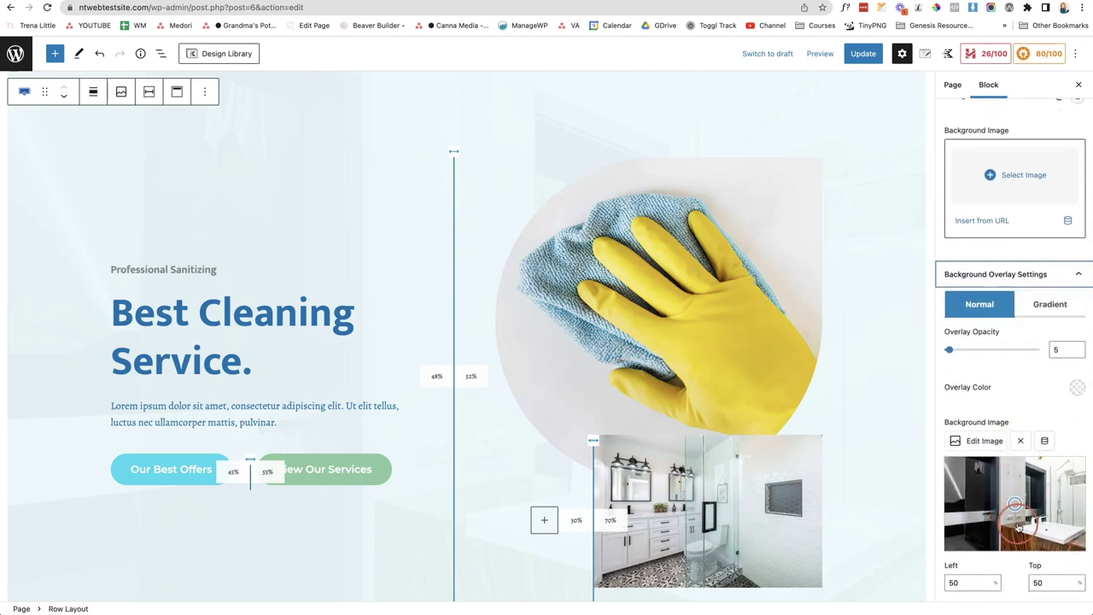
scroll(1017, 527, up, 4)
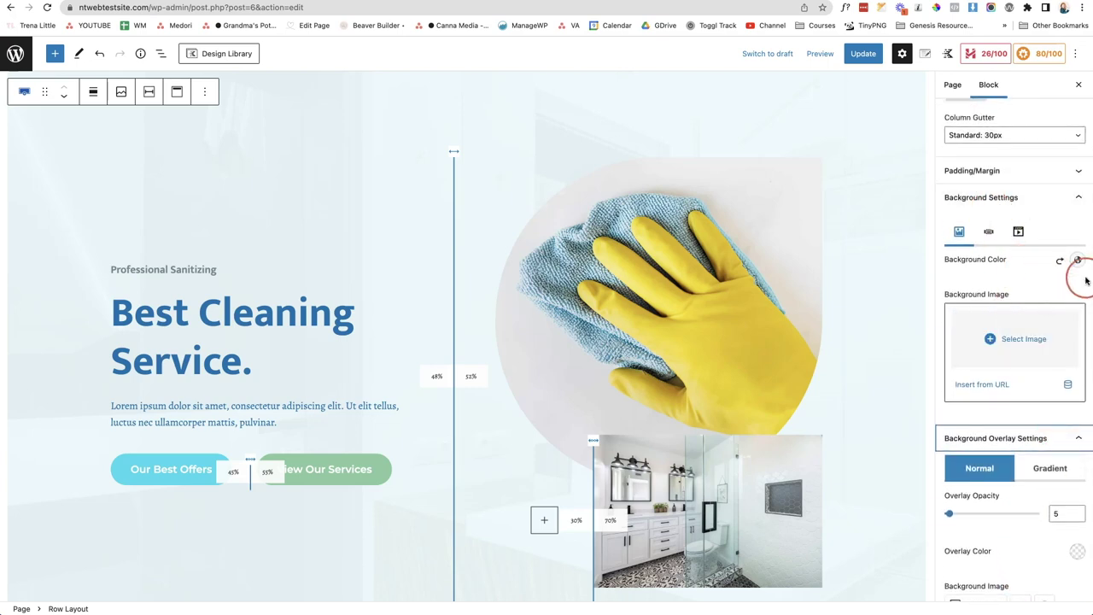
Step: Set the hero row's background color to the palette blue 3FA9F5 with an opacity of 0.3
click(1079, 262)
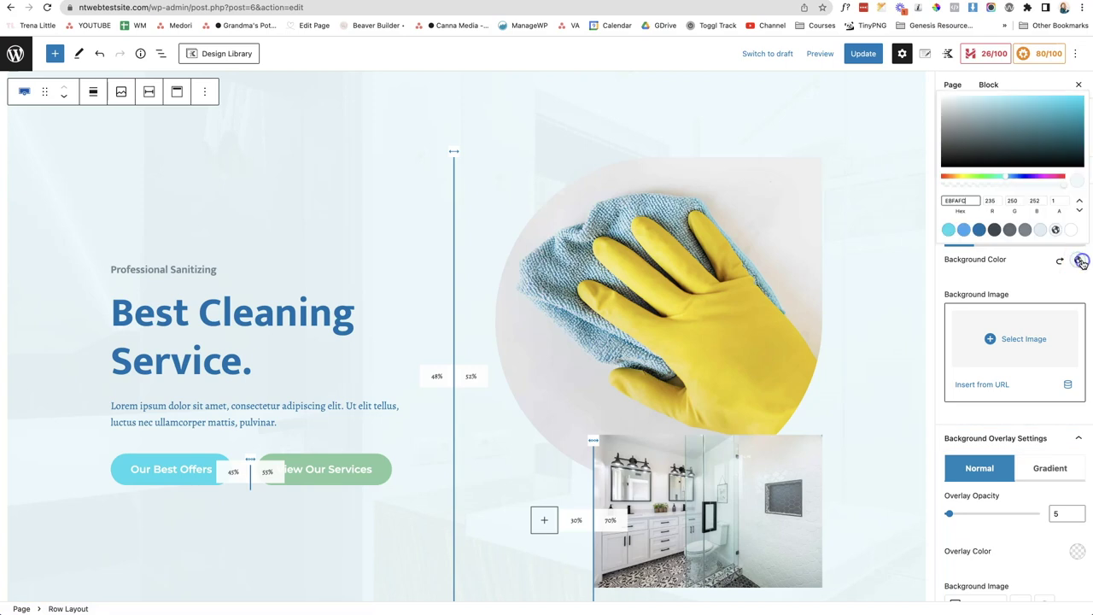
click(942, 229)
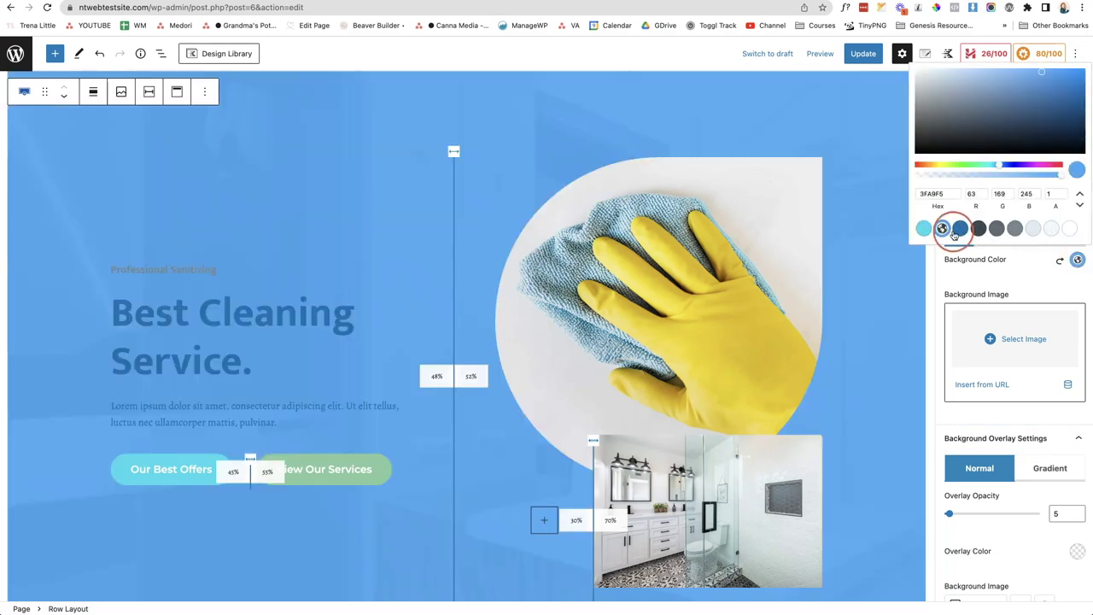
click(1057, 176)
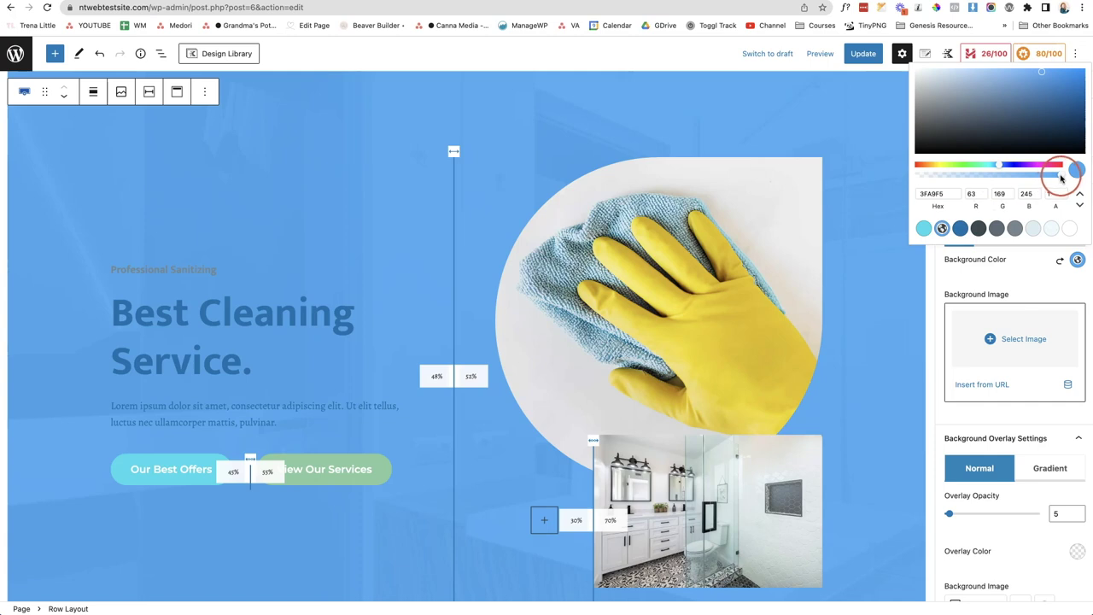
drag(1060, 176, 973, 177)
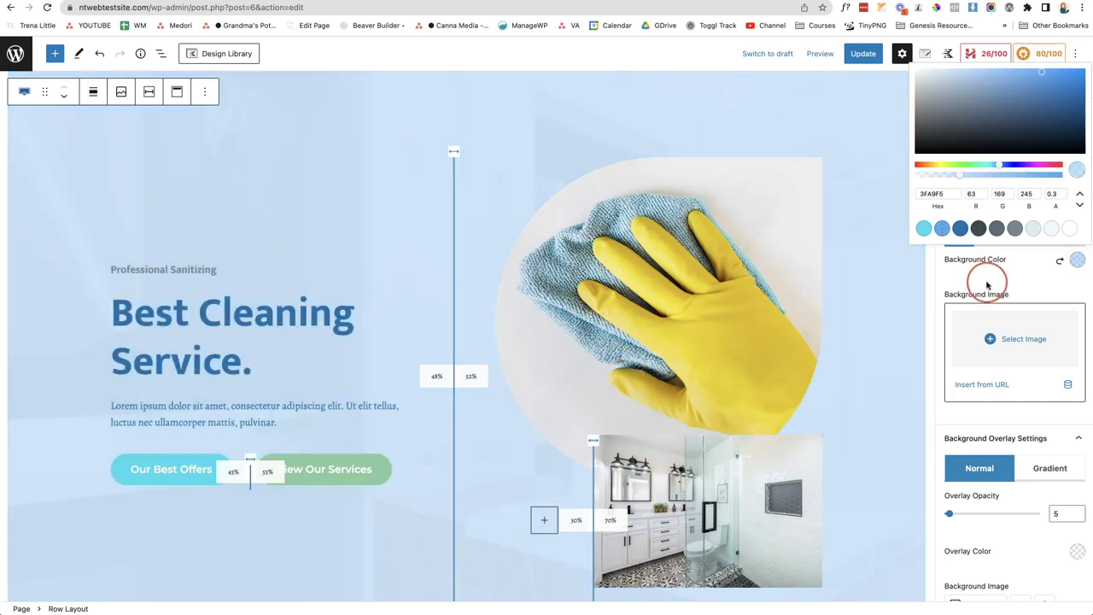
click(1013, 275)
Step: Remove the hero row's current background overlay image and open the image selection for a replacement
click(1044, 407)
scroll(1044, 407, down, 5)
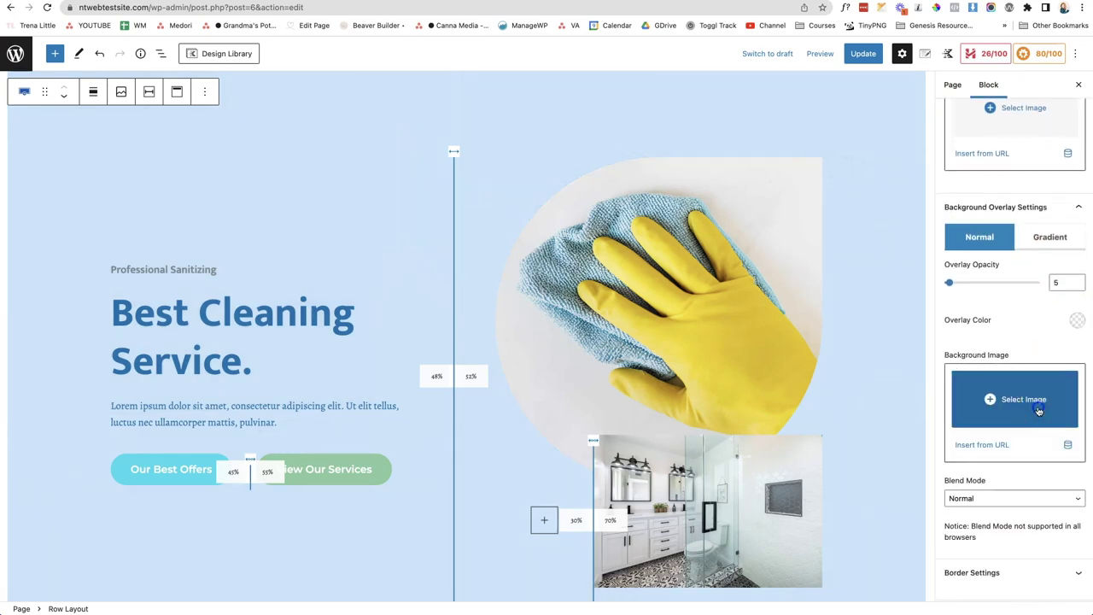
click(1038, 411)
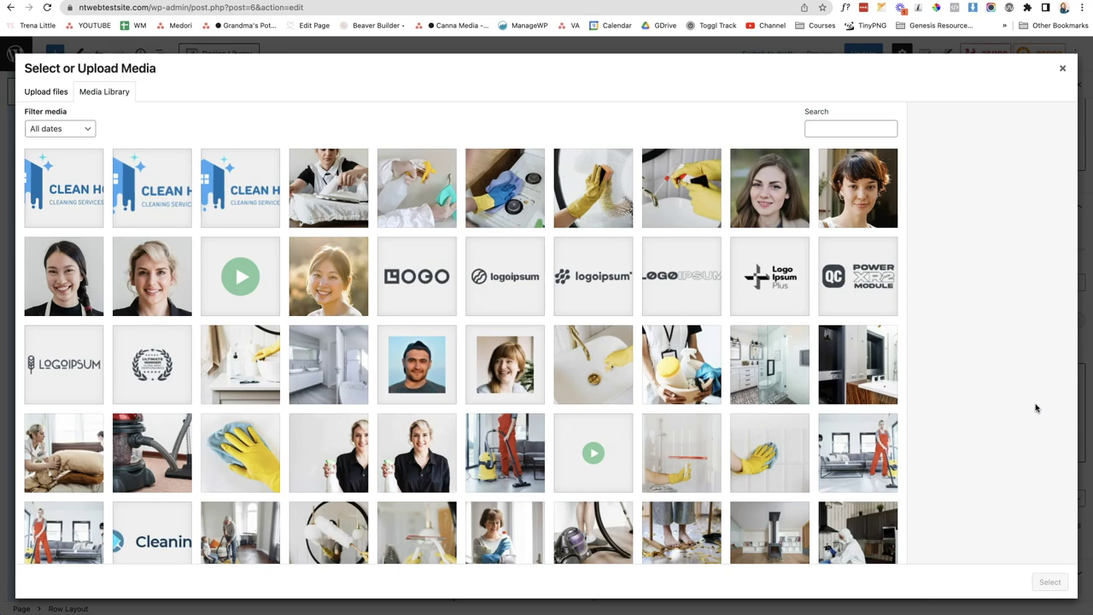
Step: Upload Cleaning 1.jpeg from the Images folder and use it as the hero row's background overlay image
click(51, 91)
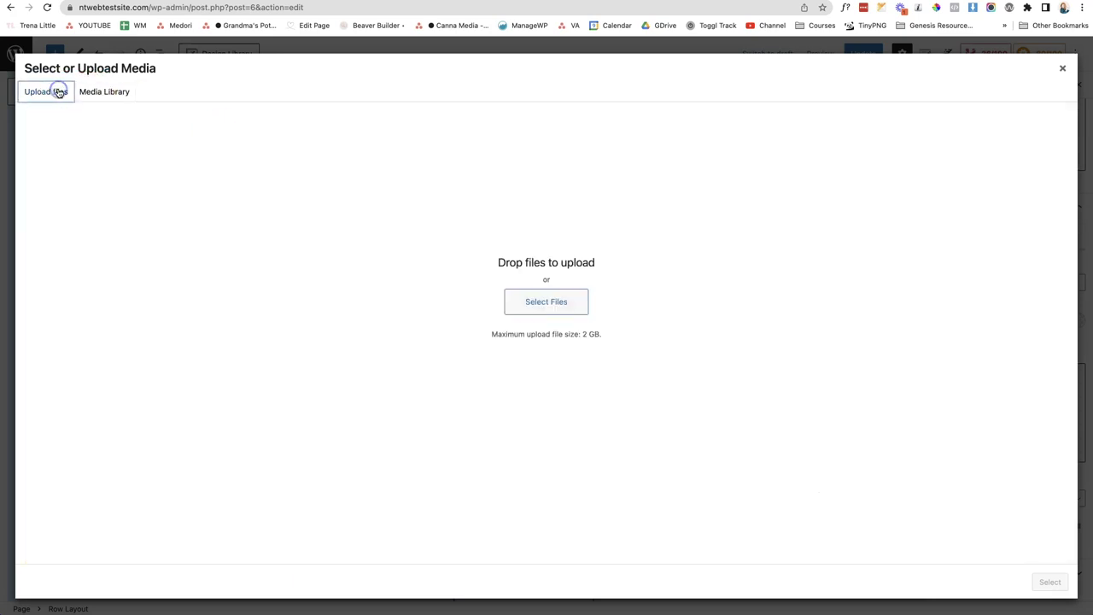
click(537, 306)
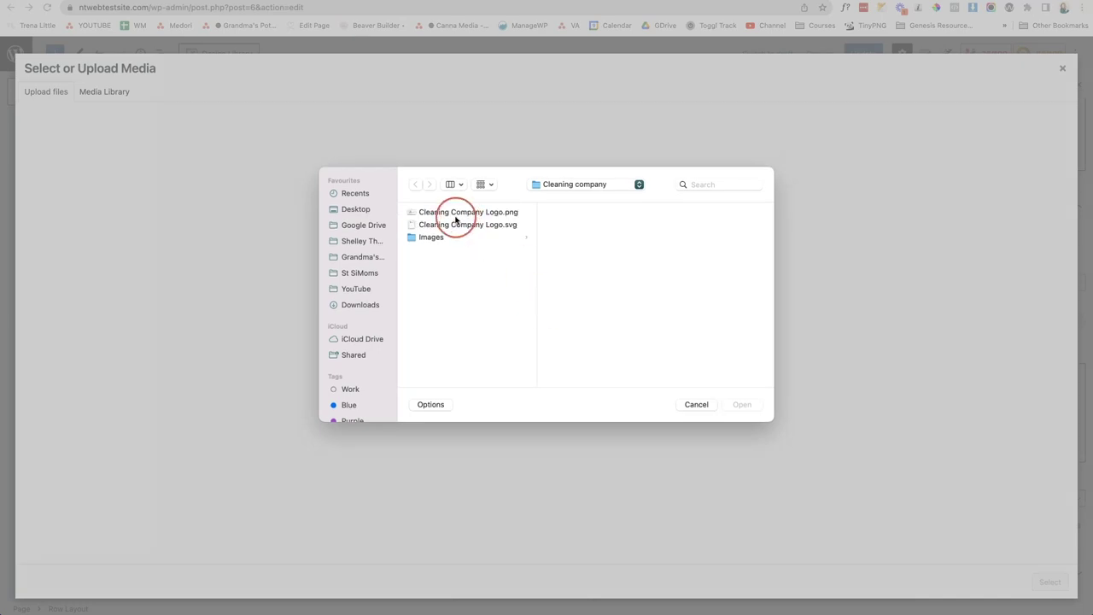
click(434, 236)
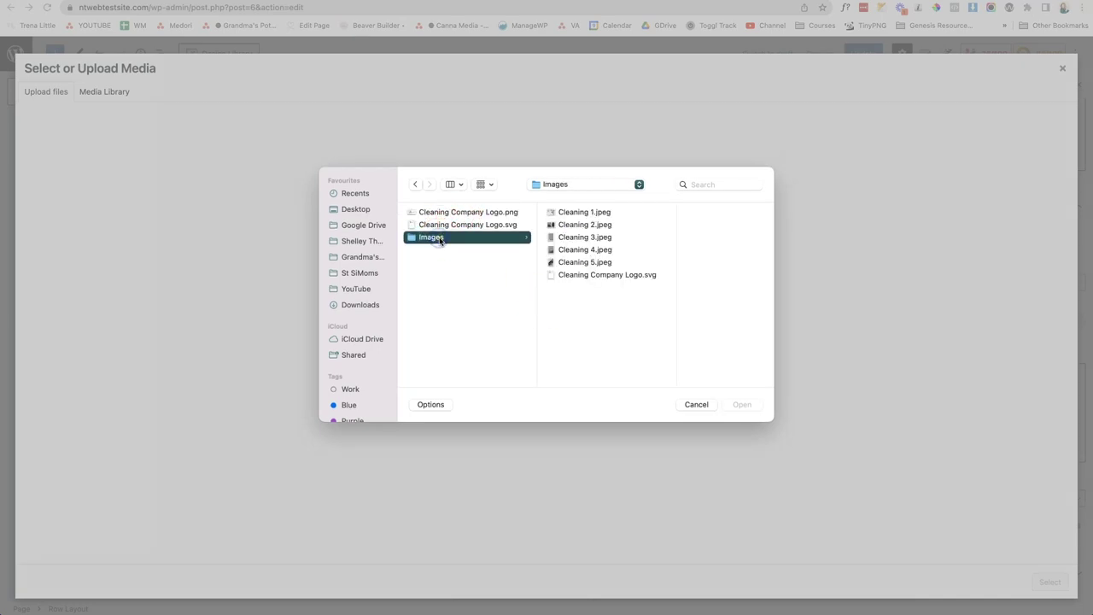
click(578, 214)
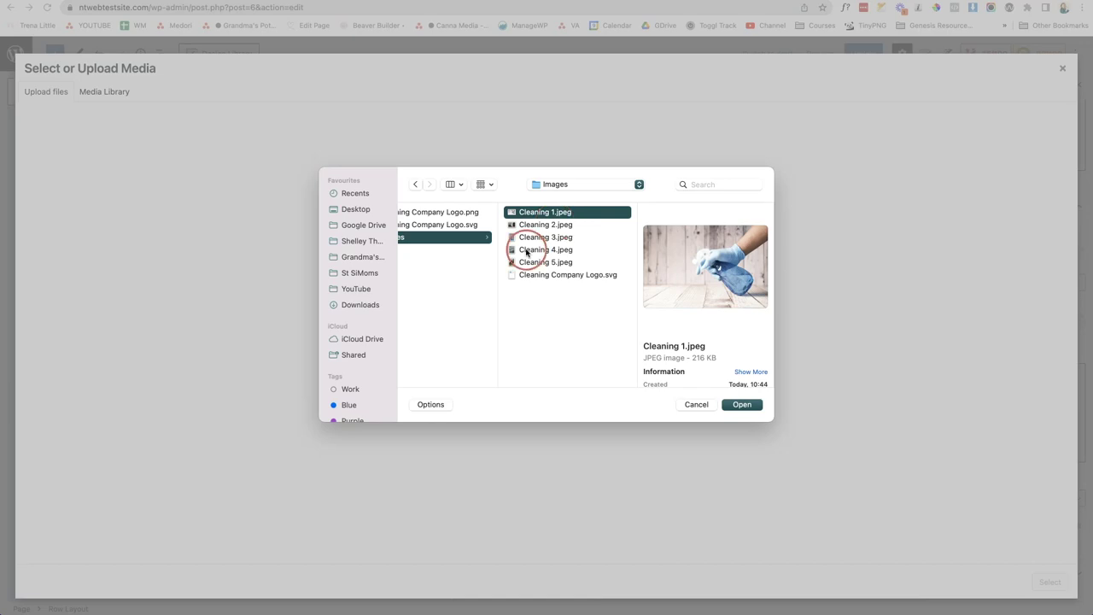
click(741, 406)
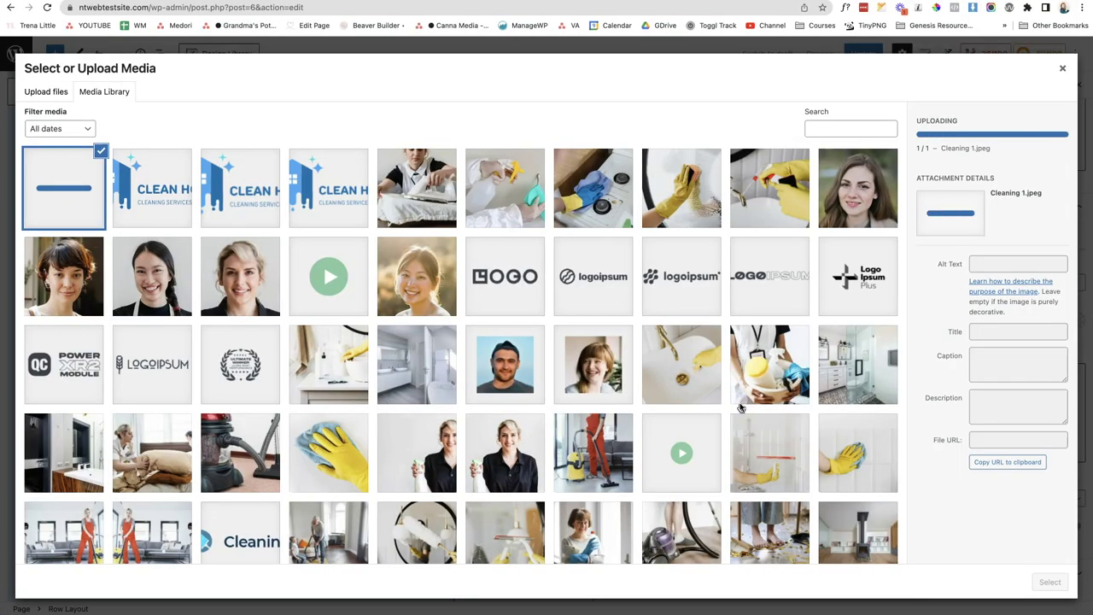
click(87, 209)
click(316, 438)
click(1058, 584)
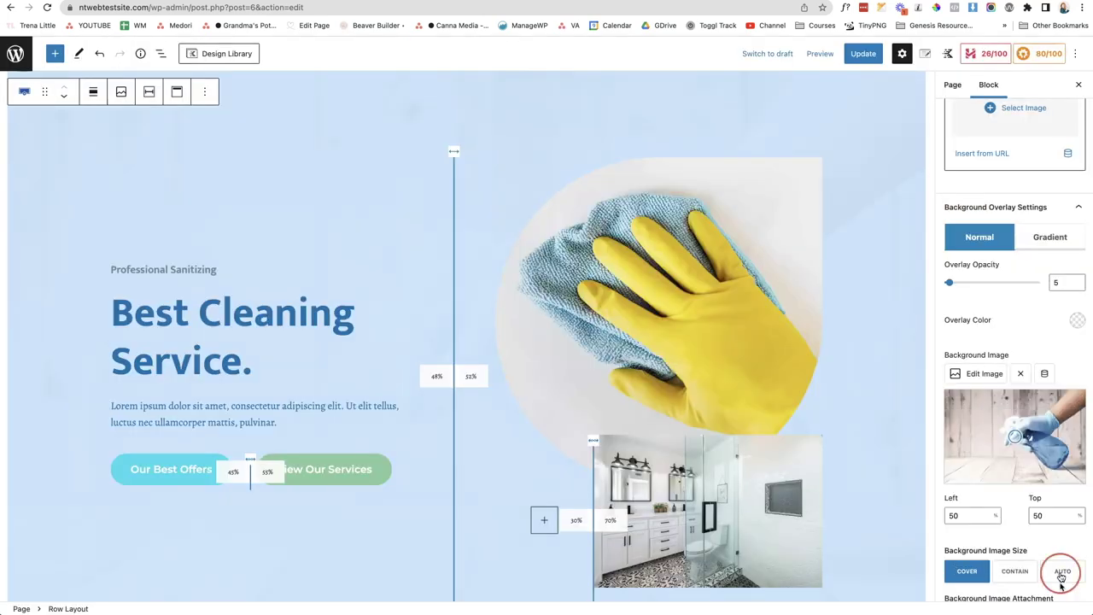
Step: Set the overlay image's focal point to 46% from the left and 36% from the top
click(1015, 435)
mouse_move(1014, 436)
mouse_down()
mouse_move(1047, 438)
mouse_move(1009, 423)
mouse_up()
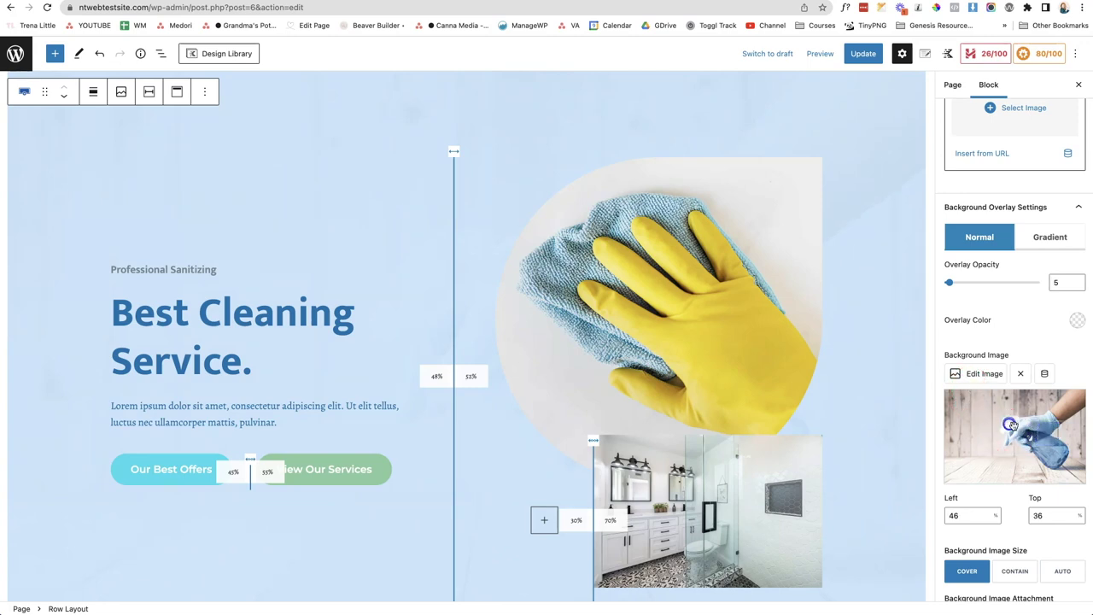
scroll(426, 380, down, 2)
scroll(426, 380, up, 1)
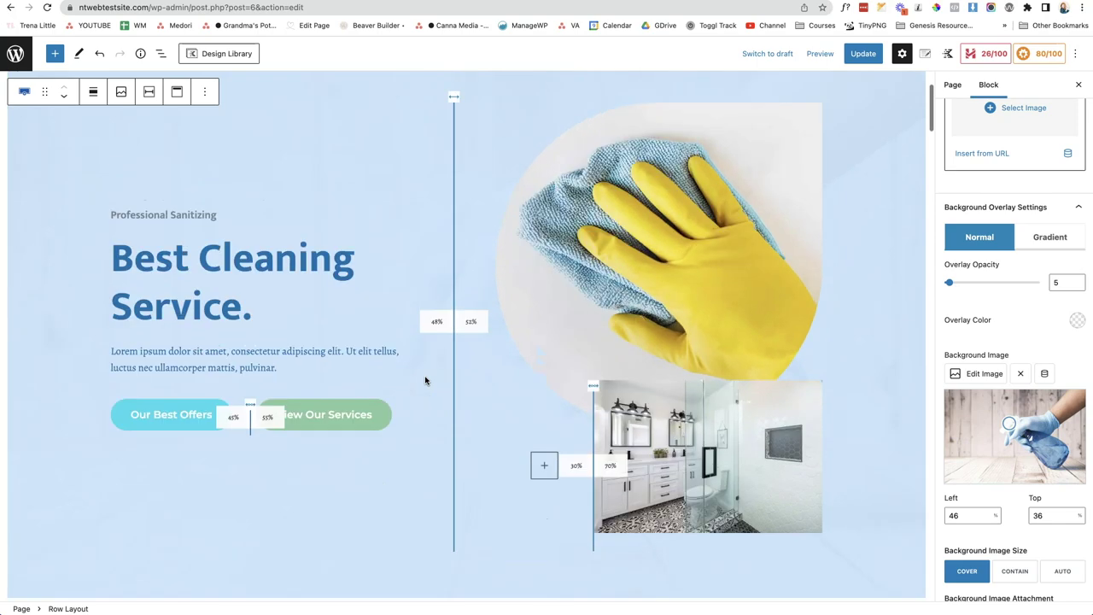
Step: Set the hero row's background overlay opacity to 25
scroll(1033, 468, up, 1)
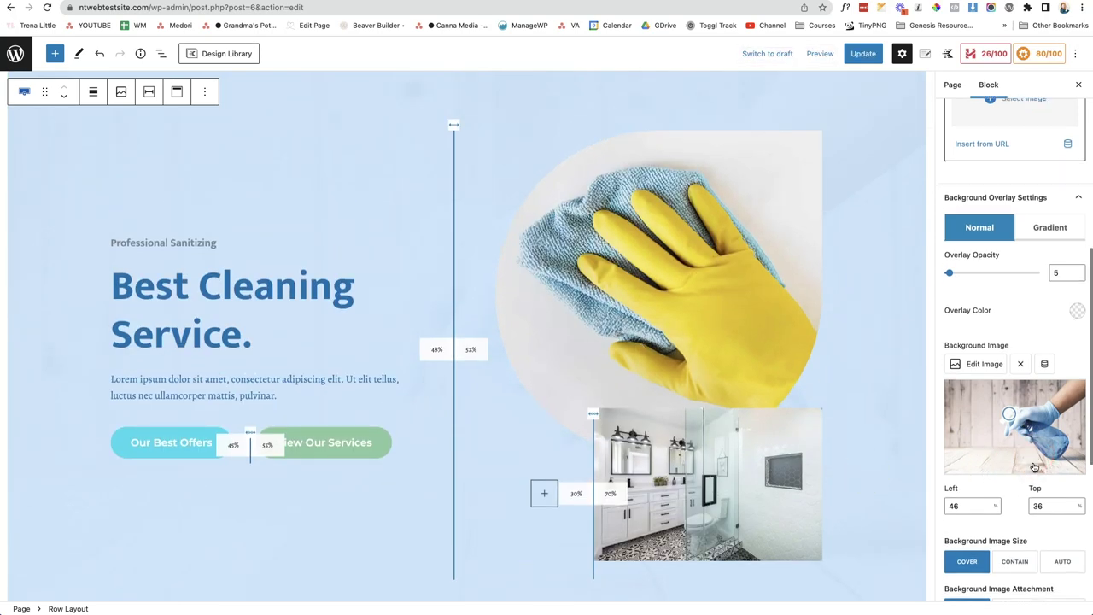
click(950, 301)
drag(950, 304, 988, 304)
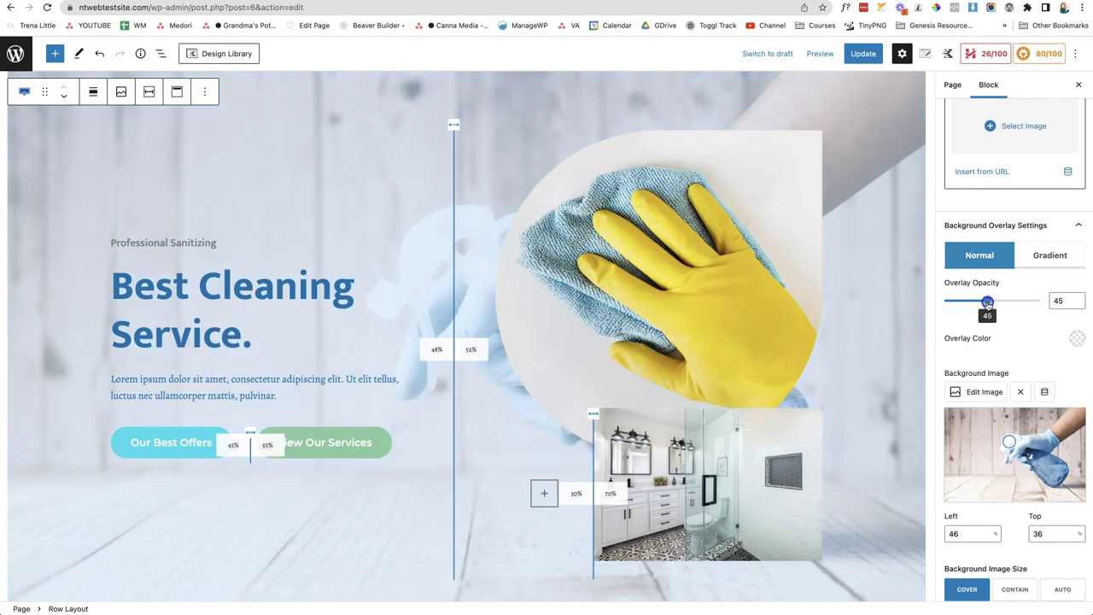
drag(980, 304, 969, 304)
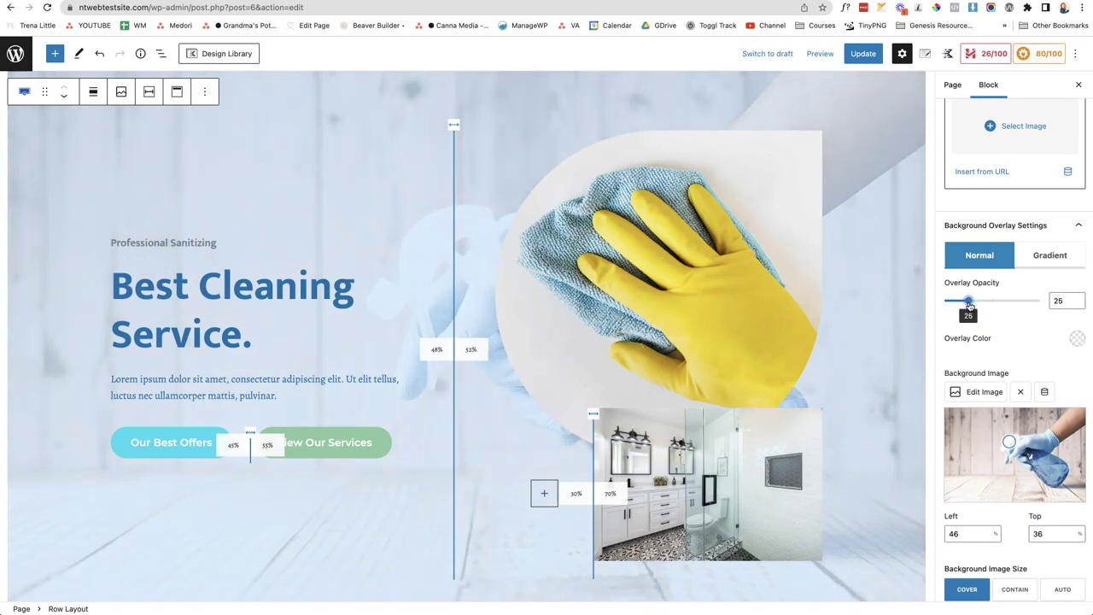
scroll(810, 468, up, 2)
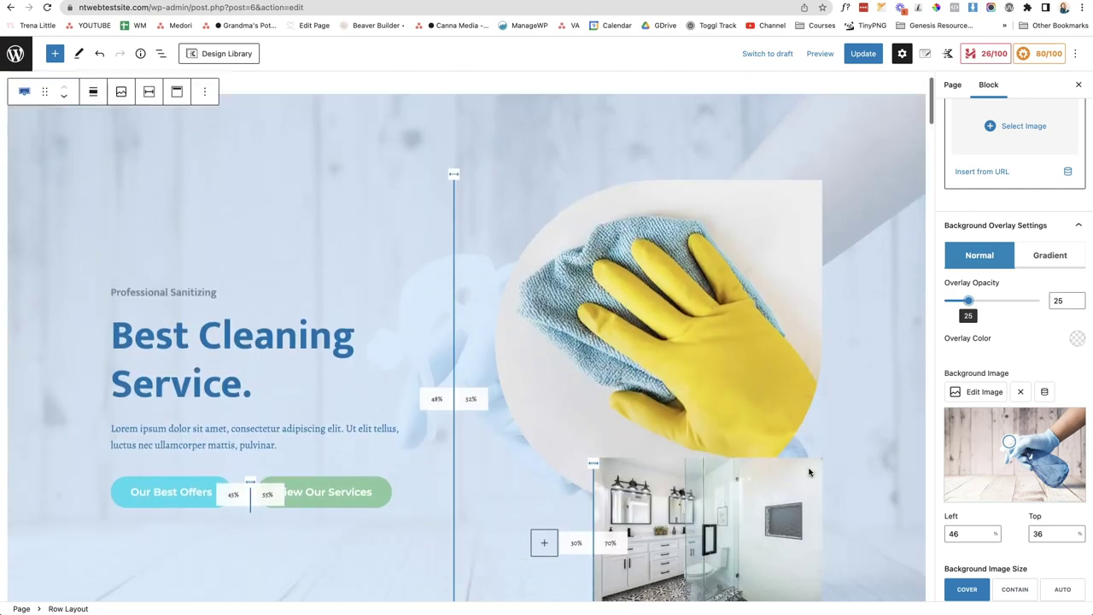
Step: Remove the yellow-glove picture from the hero's Advanced Image block and open the image selection for a replacement
click(646, 278)
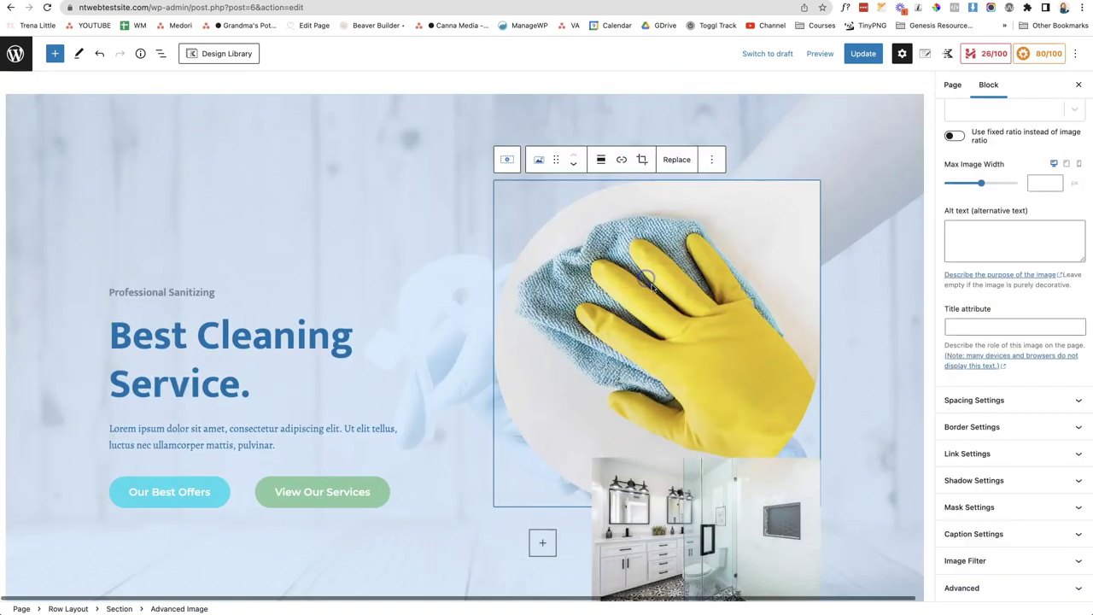
click(156, 608)
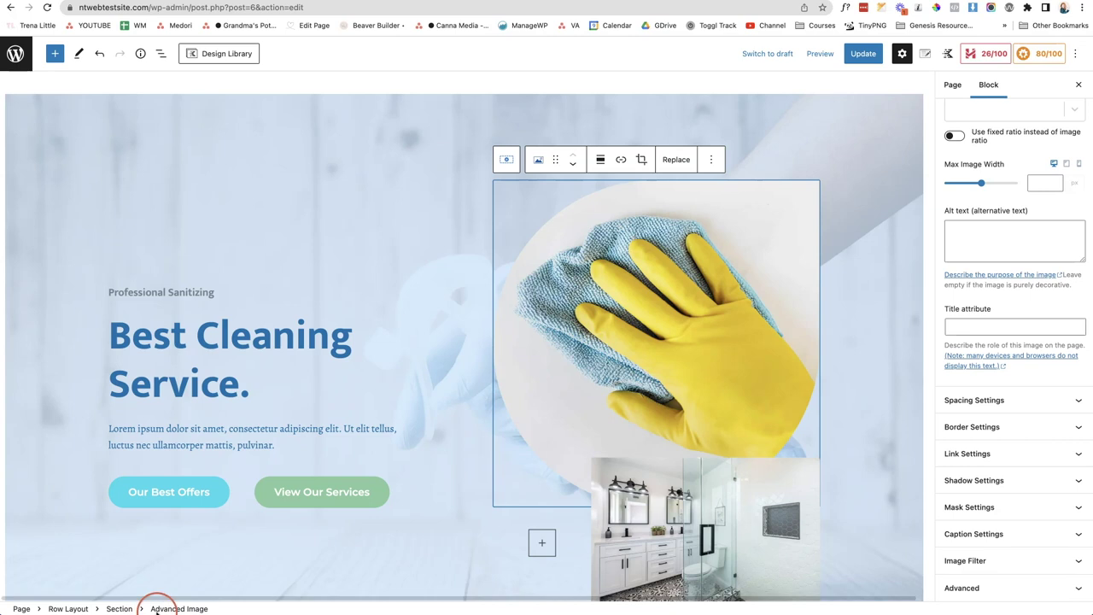
click(981, 94)
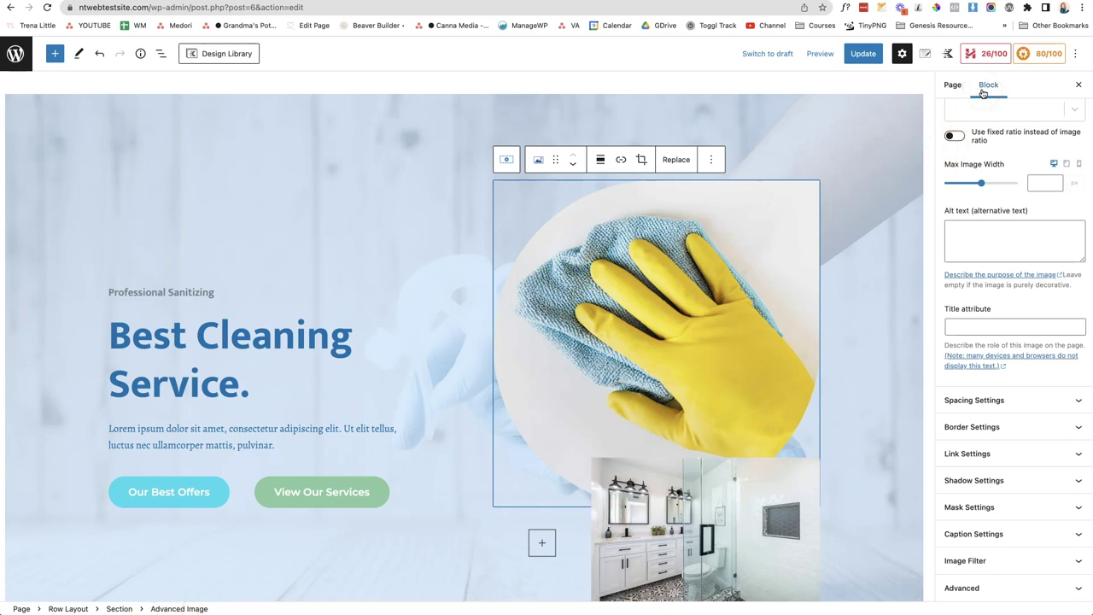
scroll(996, 146, up, 4)
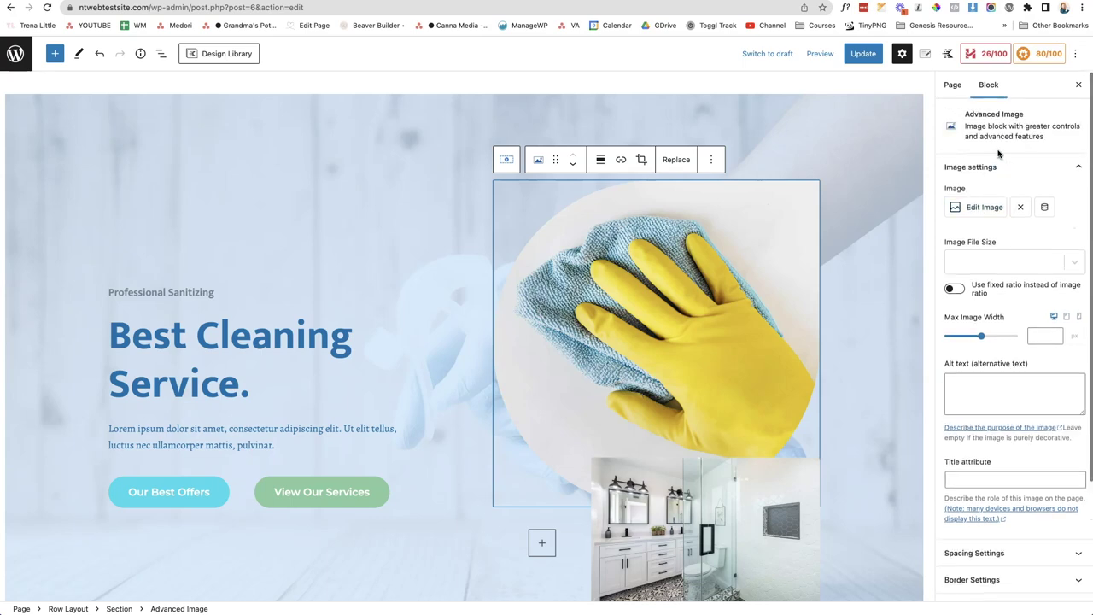
click(987, 214)
click(1019, 207)
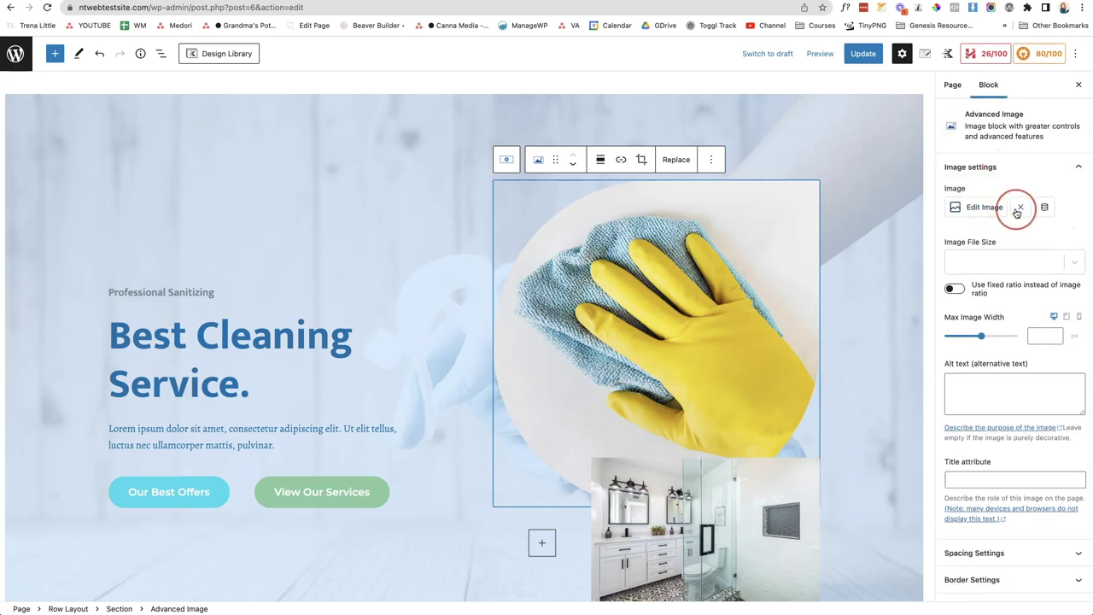
click(1012, 243)
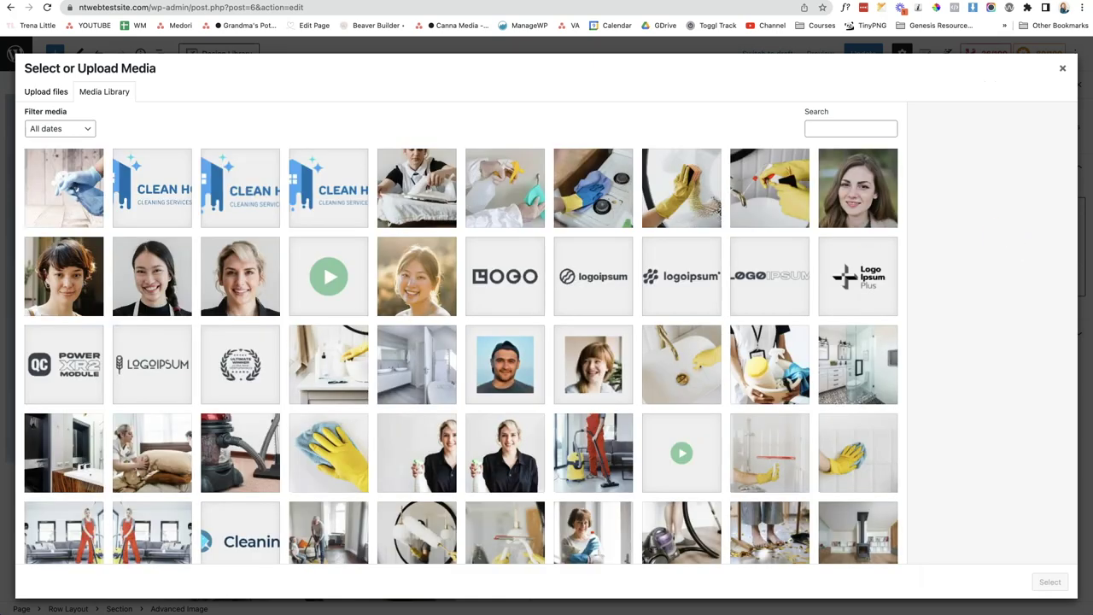
Step: Upload Cleaning 2.jpeg from the Images folder and insert it into the hero's Advanced Image block
click(45, 92)
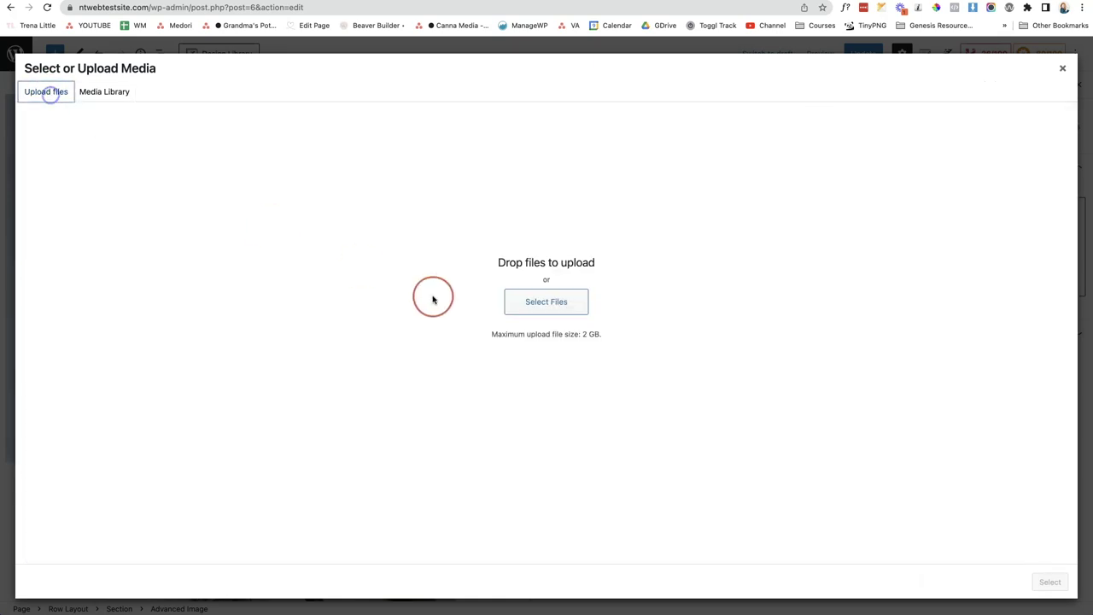
click(540, 308)
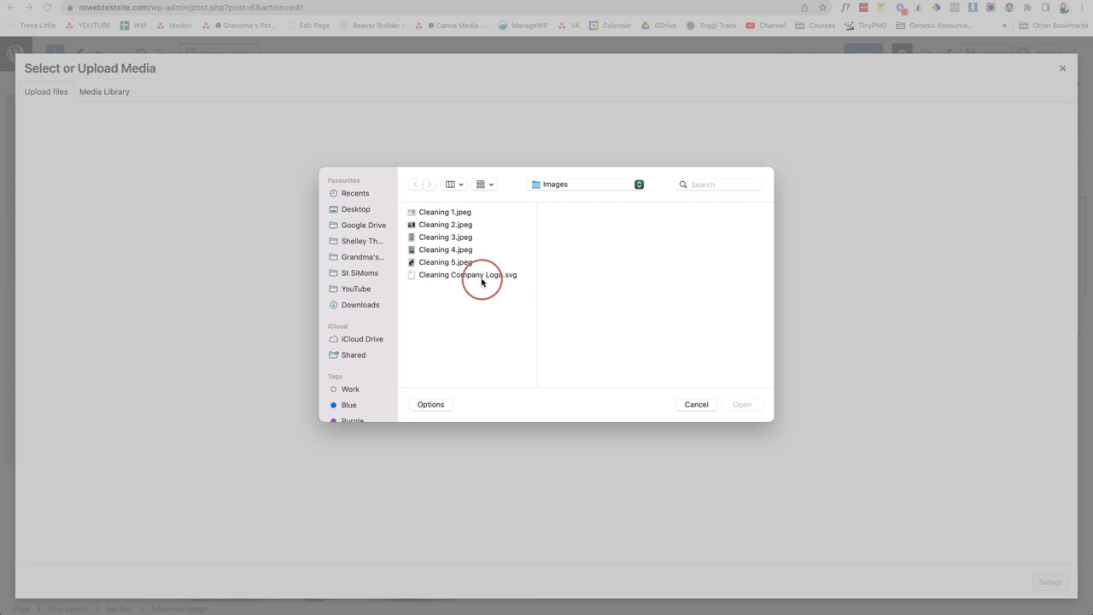
click(438, 251)
click(438, 262)
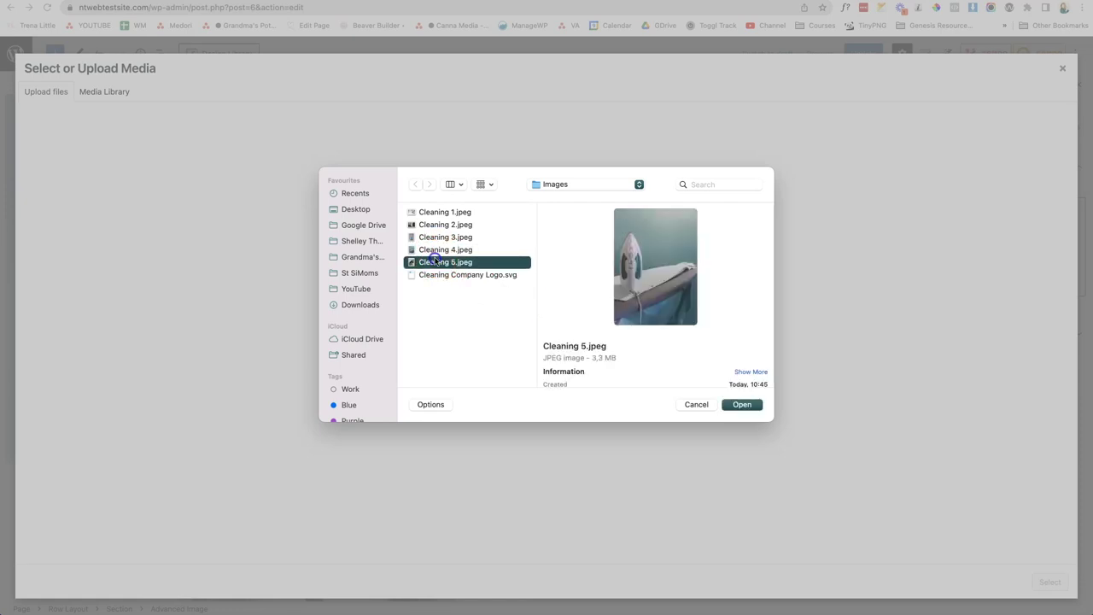
click(439, 238)
click(440, 226)
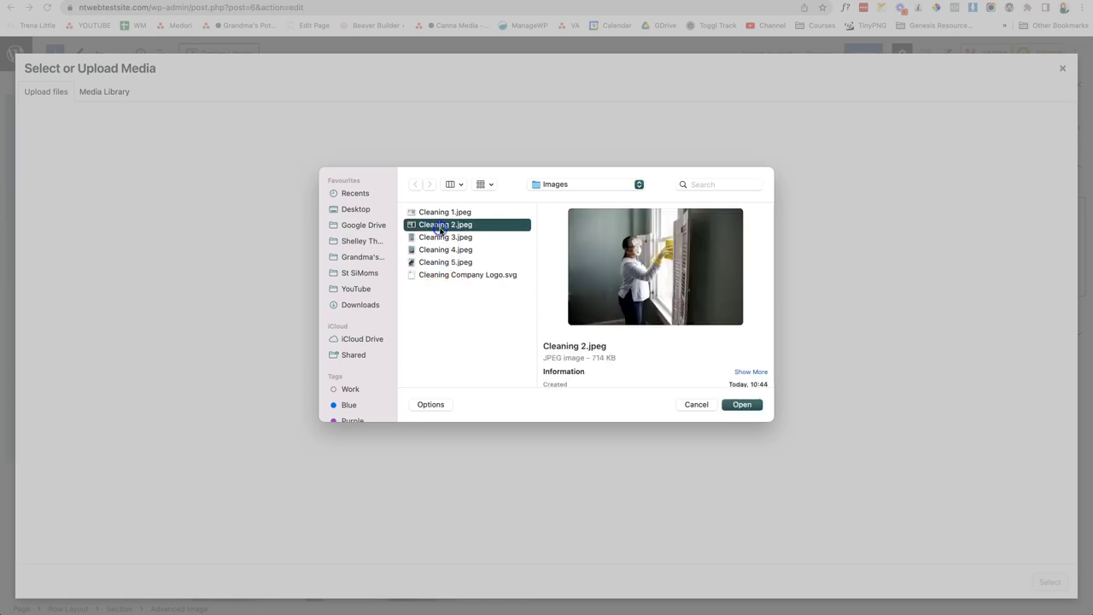
click(726, 405)
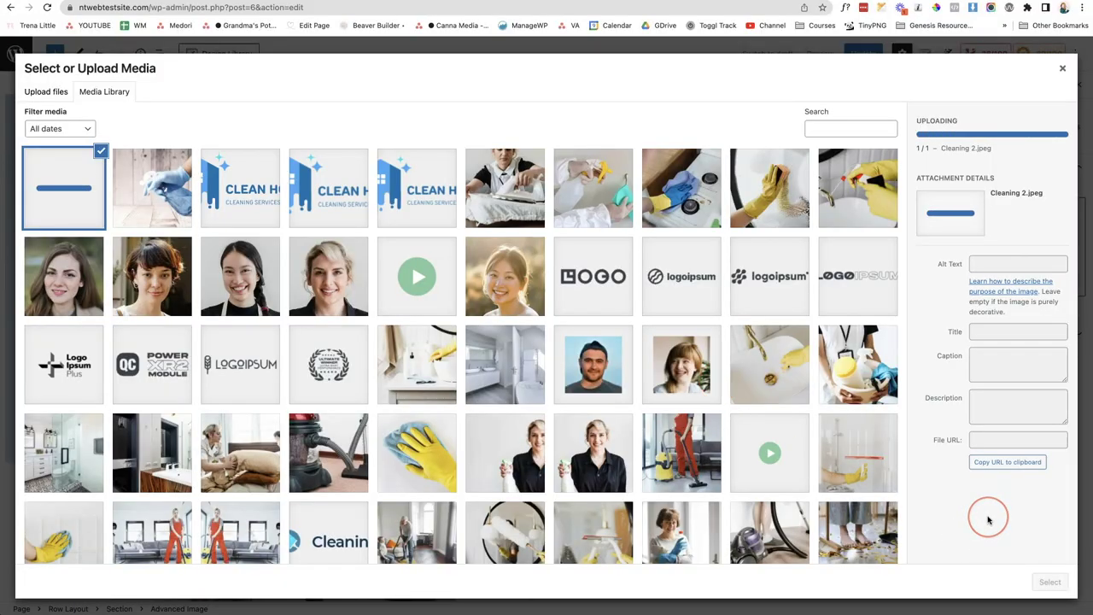
click(990, 529)
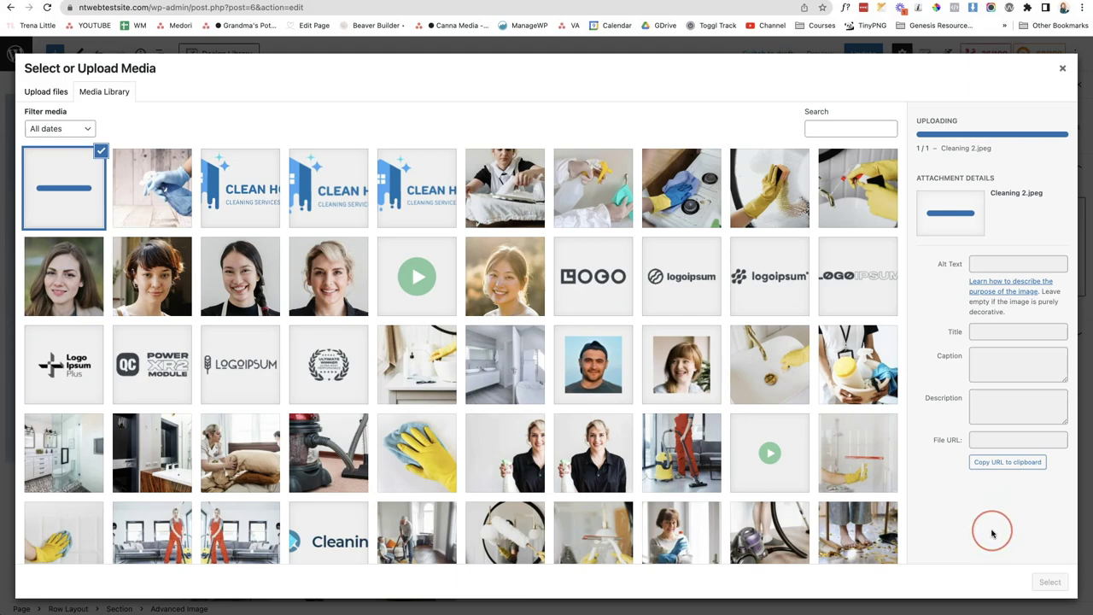
click(1049, 581)
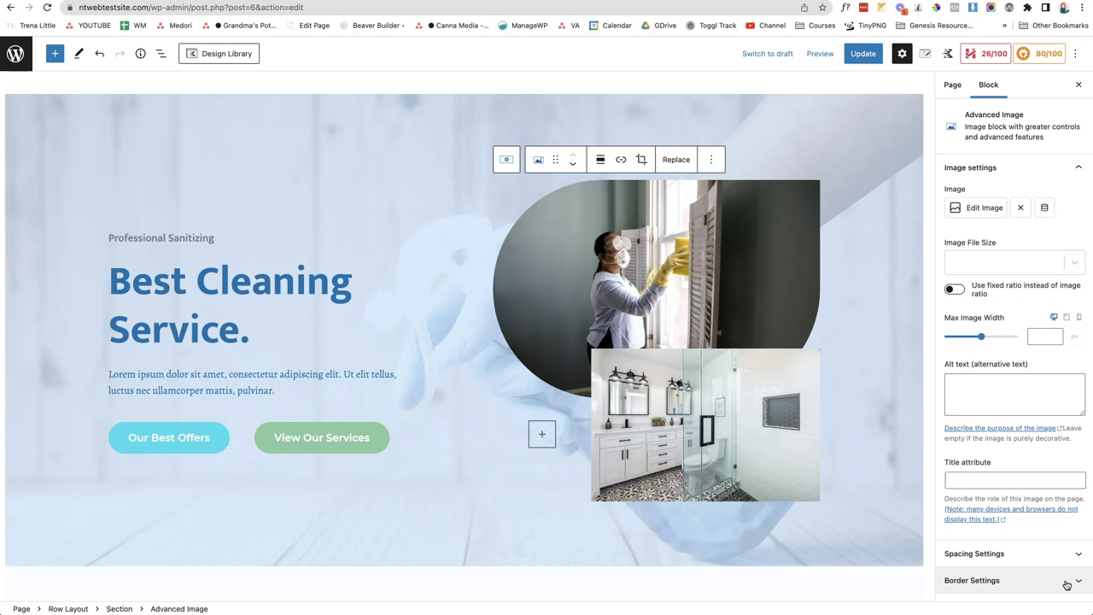
Step: Make the window-cleaning image in the hero use a fixed ratio instead of its own image ratio
click(696, 256)
click(755, 339)
click(787, 340)
click(960, 292)
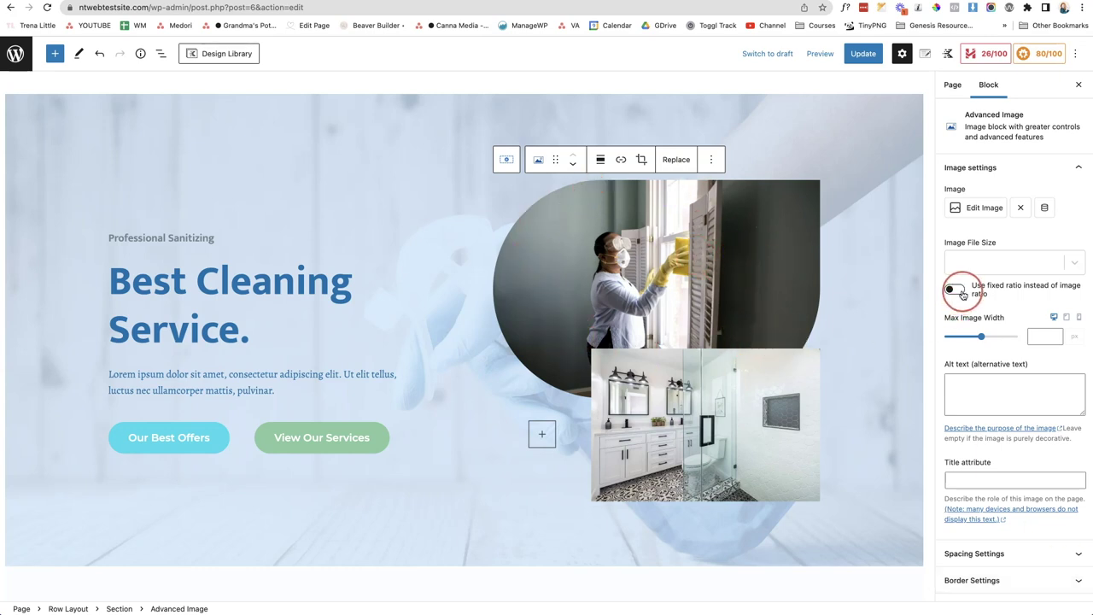
Step: Try the Landscape 3:2, Portrait 3:4, Landscape 4:1 and Landscape 3:1 size ratios on the window-cleaning image
click(974, 333)
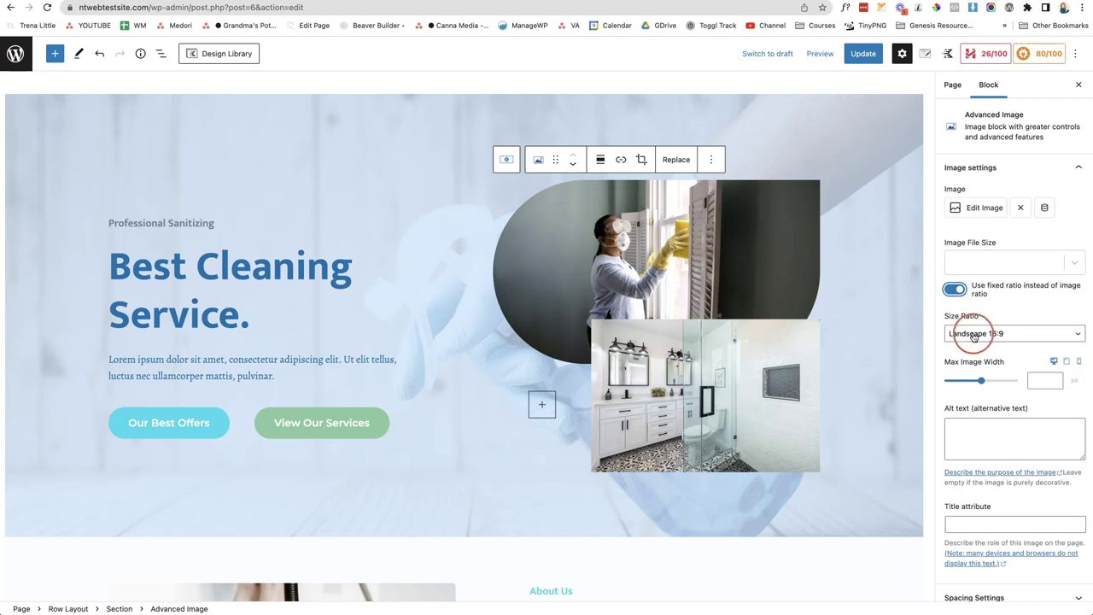
click(974, 319)
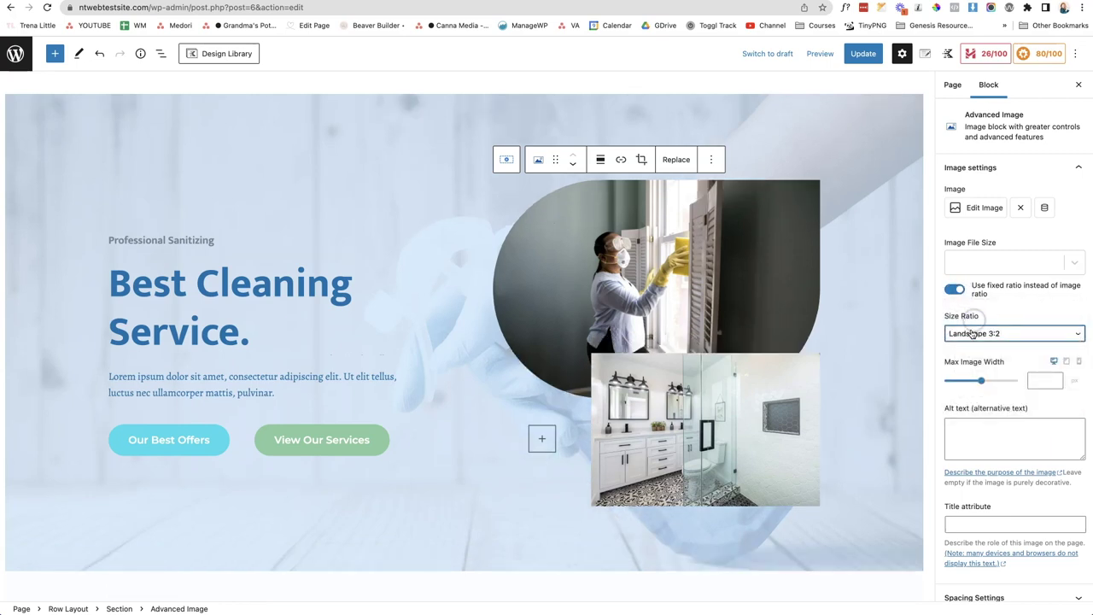
click(973, 333)
click(964, 396)
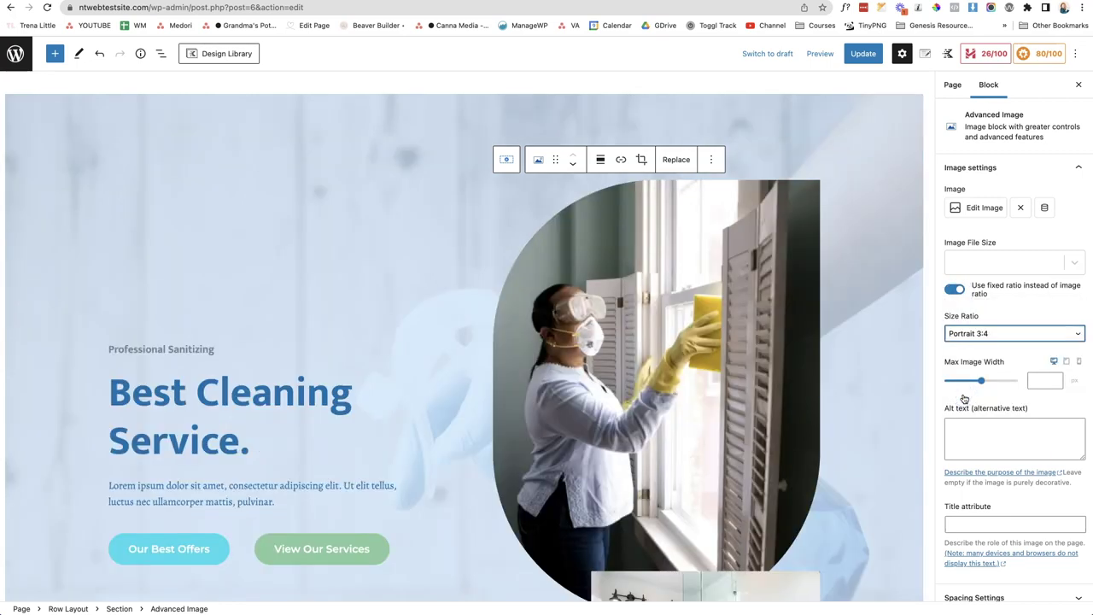
click(973, 333)
click(978, 322)
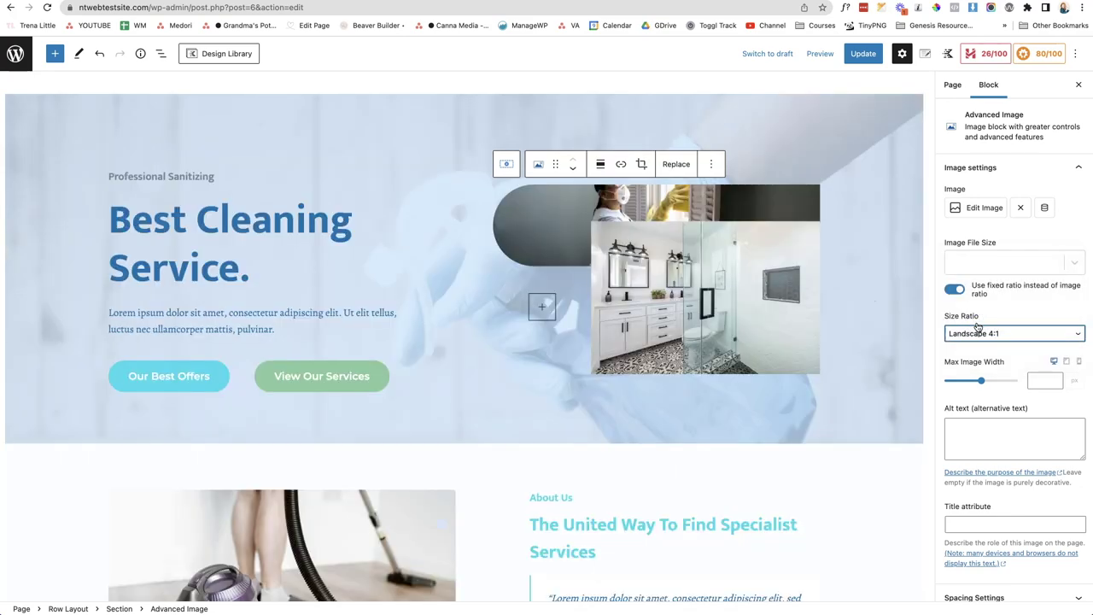
click(978, 330)
click(978, 322)
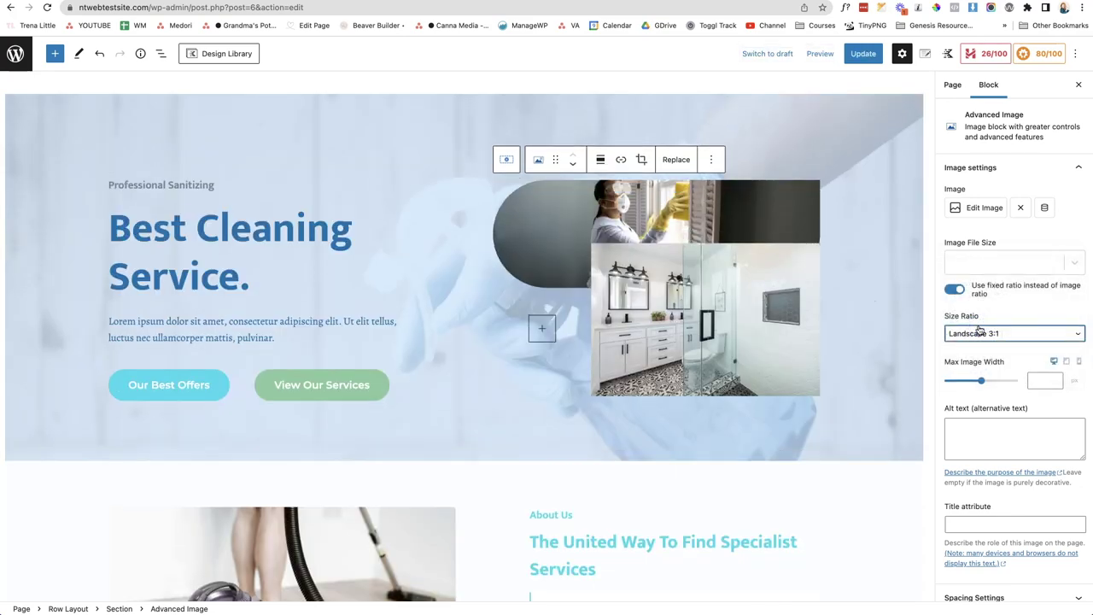
Step: Set the window-cleaning image's size ratio to Square 1:1 and check how it sits in the hero section
click(980, 333)
click(980, 387)
key(s)
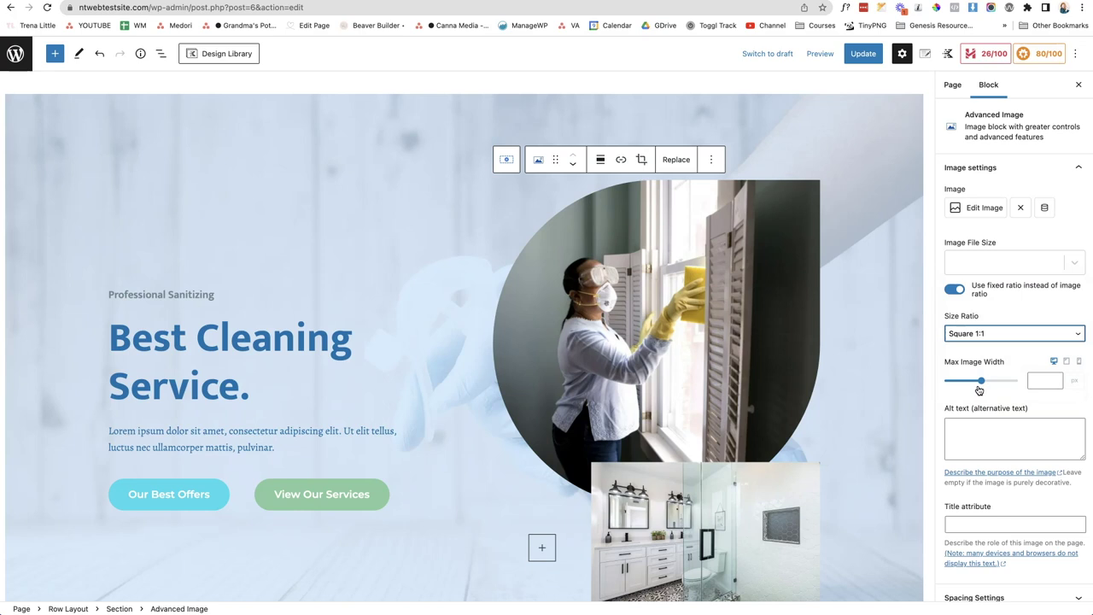
scroll(788, 349, down, 3)
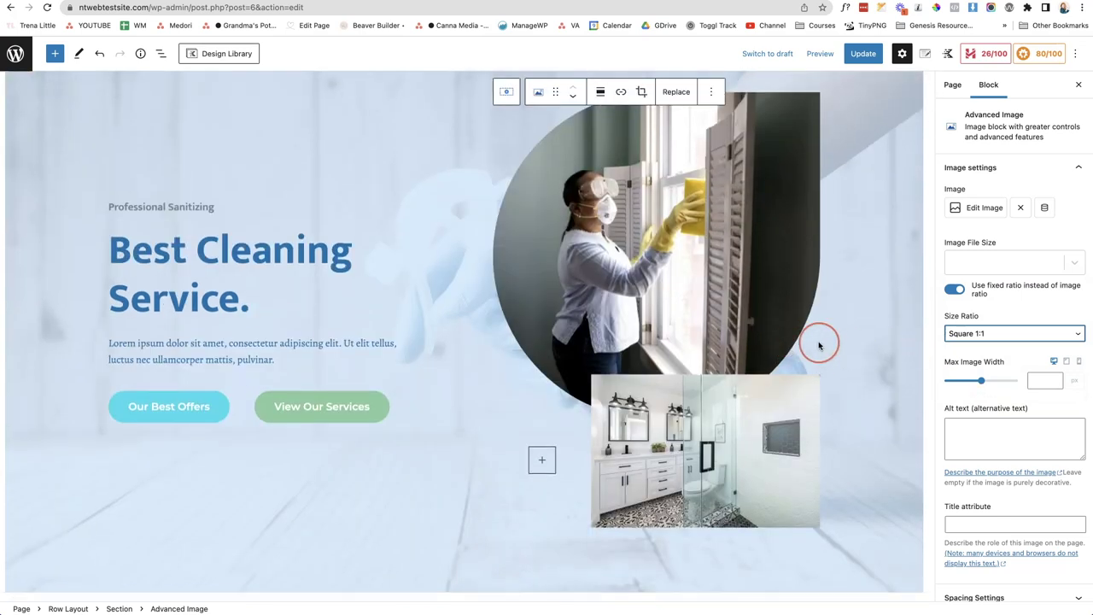
Step: Copy the "Professional Cleaning Solutions" heading from the expertclean.co.za home page for use as the hero's heading
scroll(822, 342, up, 1)
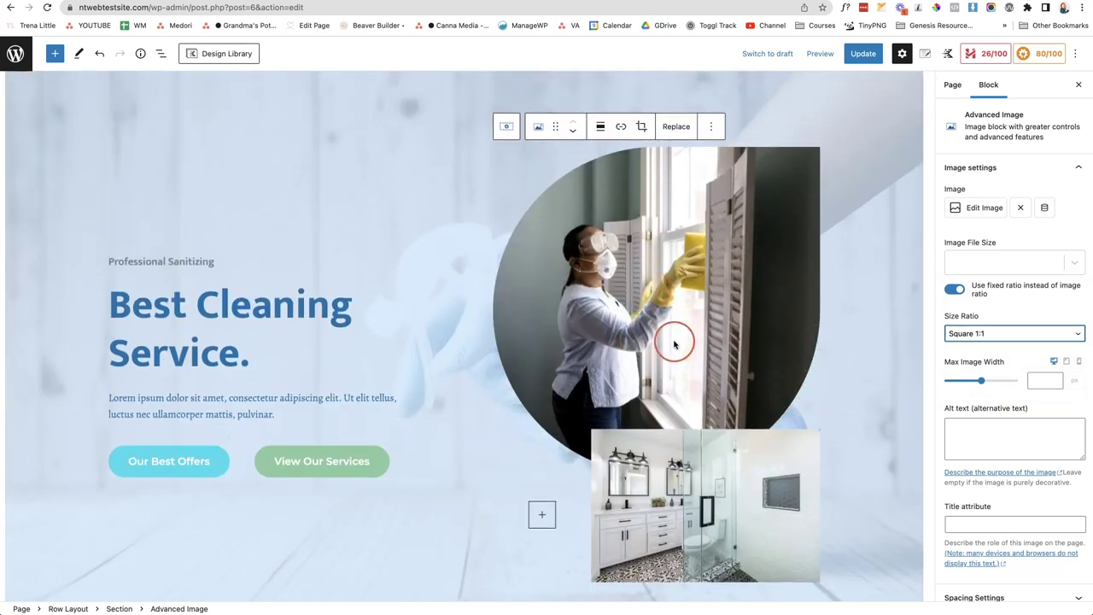
click(222, 313)
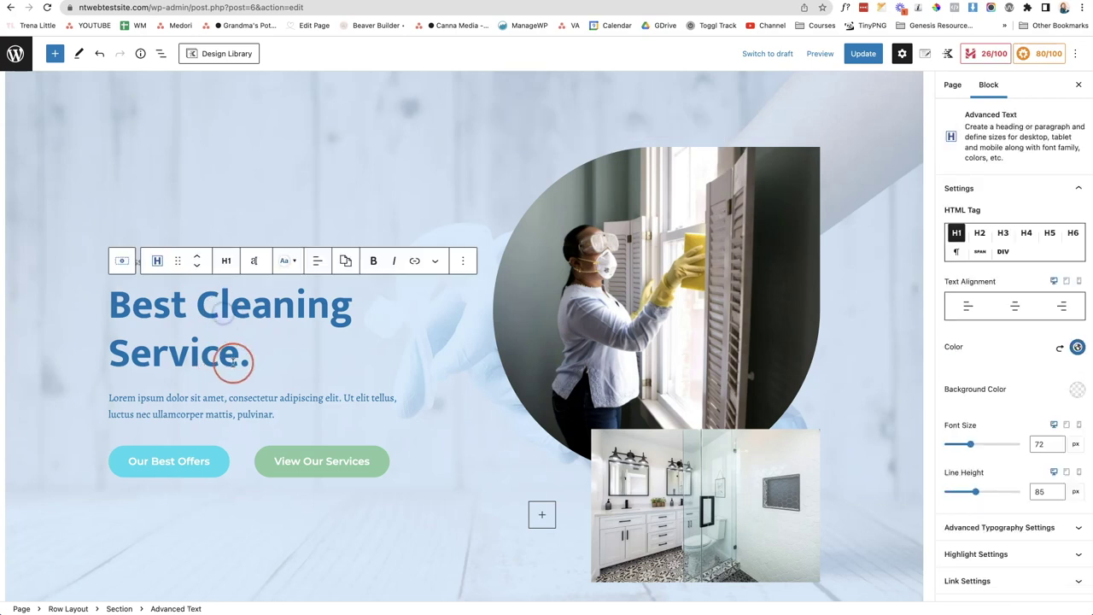
scroll(323, 414, up, 1)
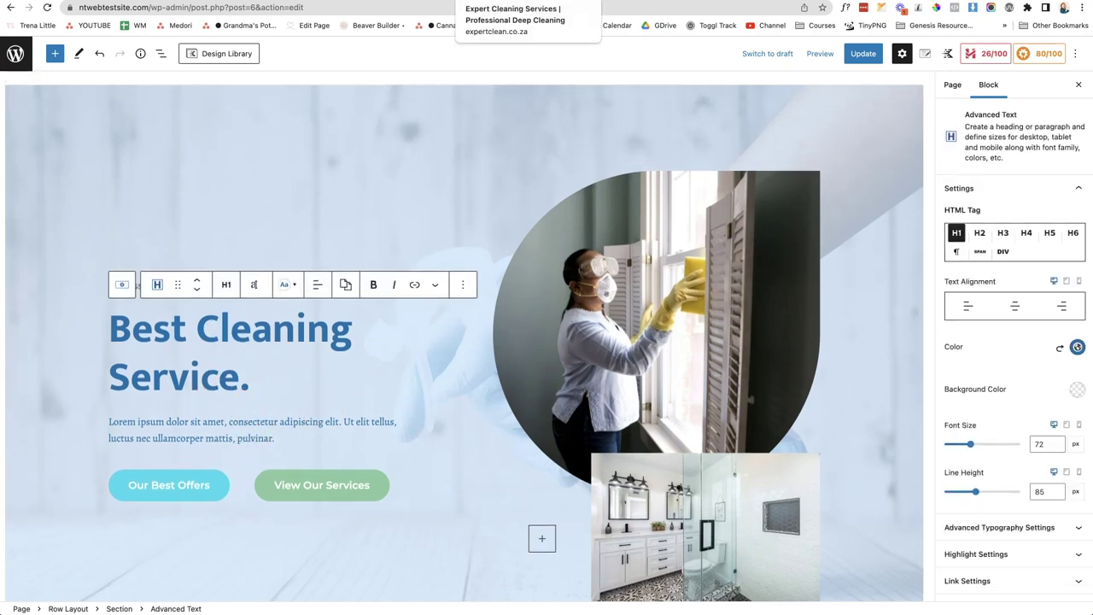
click(529, 1)
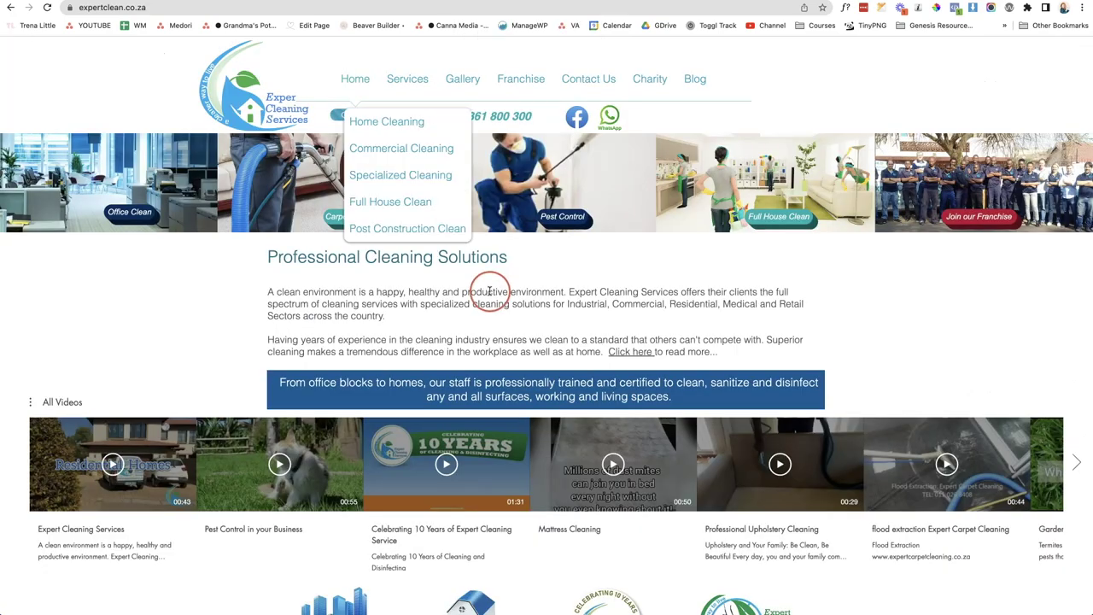
drag(507, 257, 266, 261)
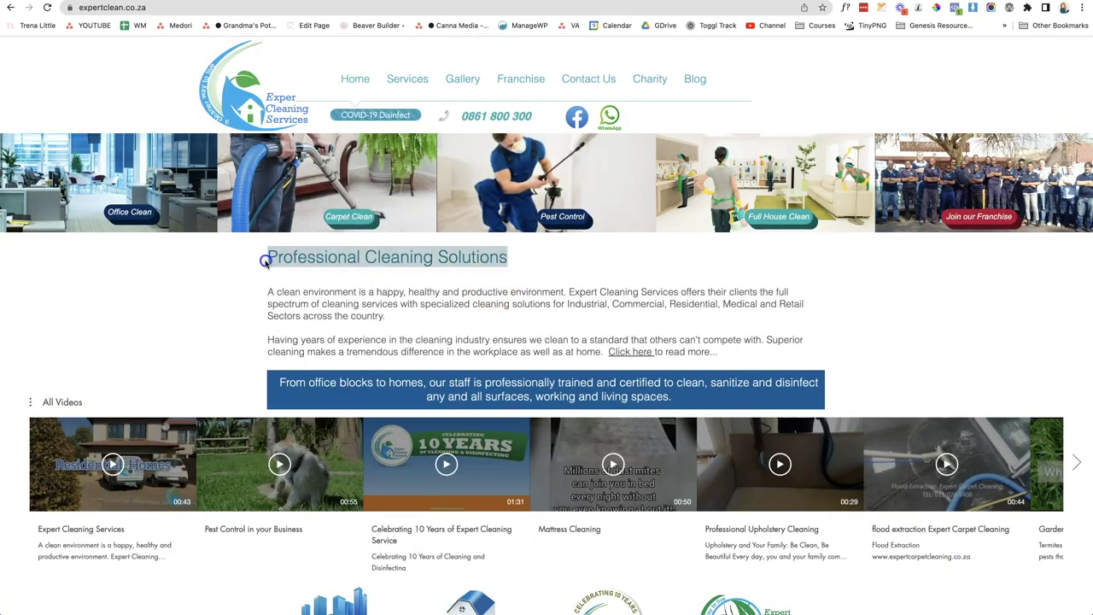
right_click(301, 256)
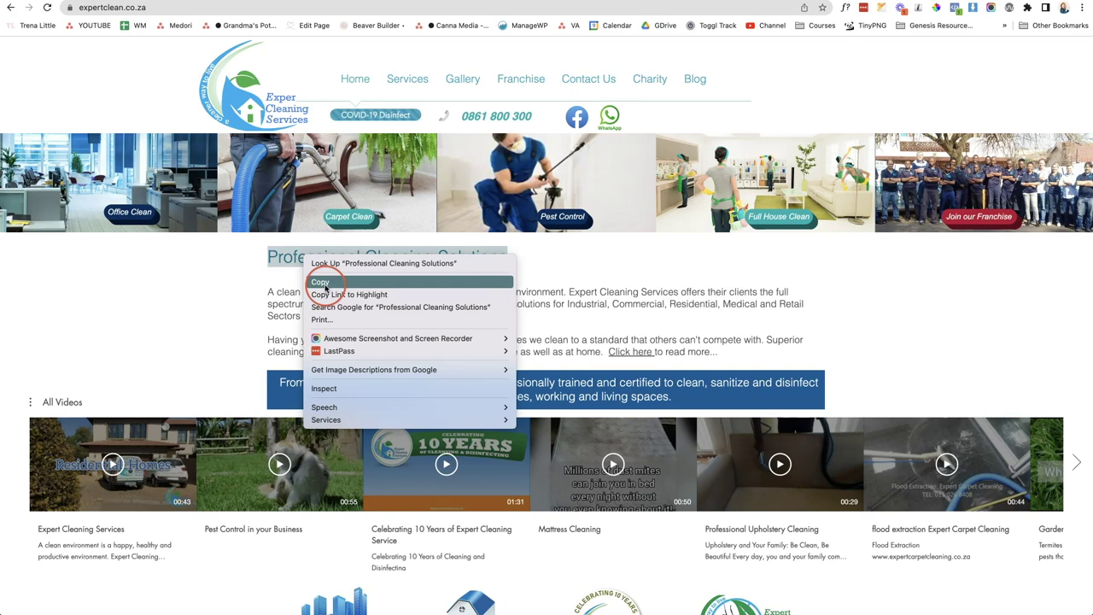
click(325, 284)
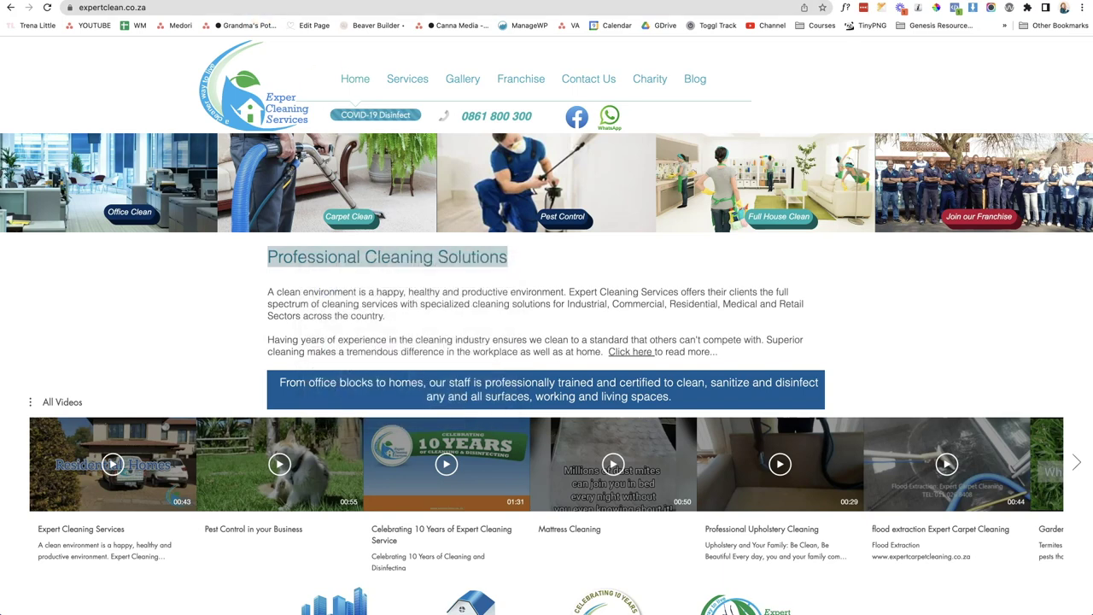
Step: Back in the WordPress editor, replace the hero heading "Best Cleaning Service." with the copied text, matching the existing style
key(ctrl+Tab)
drag(254, 377, 114, 343)
right_click(148, 339)
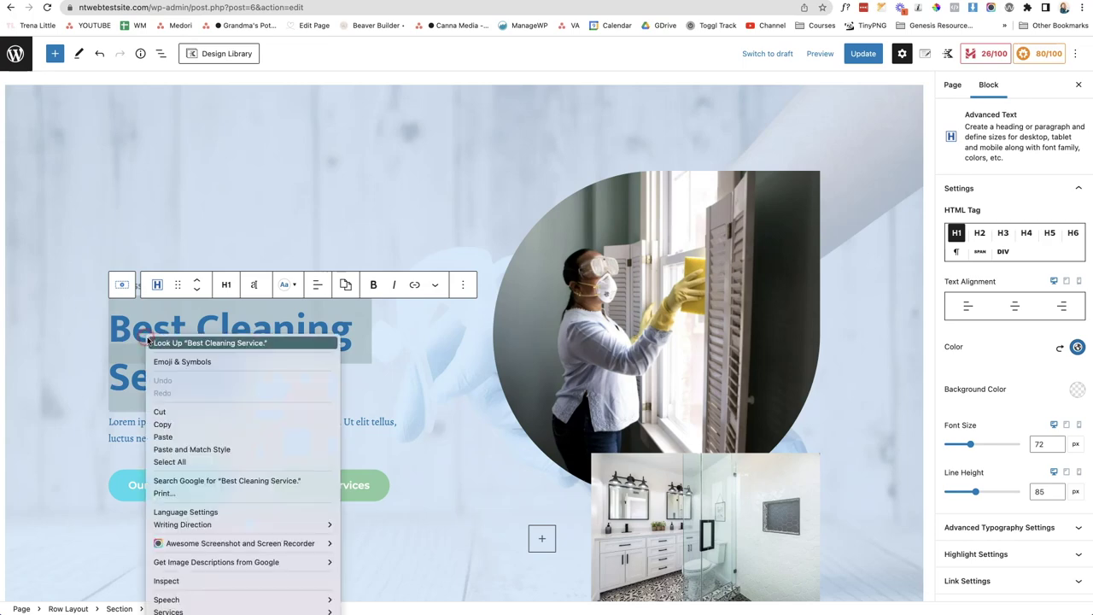
click(201, 449)
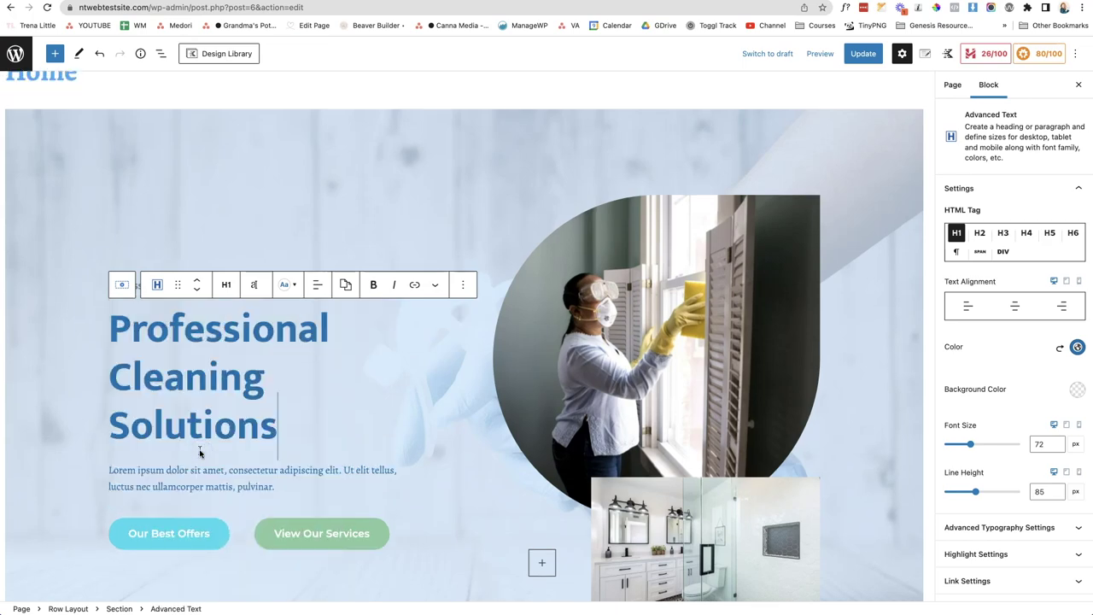
Step: Replace the hero's lorem ipsum paragraph with the first paragraph under the expertclean.co.za heading, starting "A clean environment is a happy"
key(ctrl+Tab)
drag(385, 316, 263, 295)
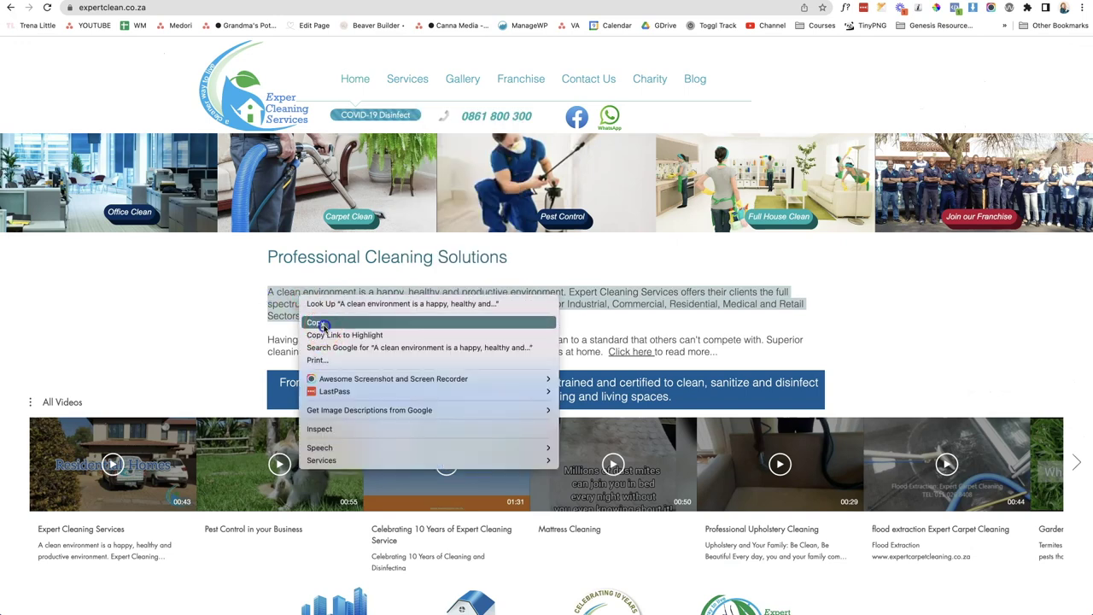
click(318, 324)
key(ctrl+Tab)
drag(305, 489, 107, 470)
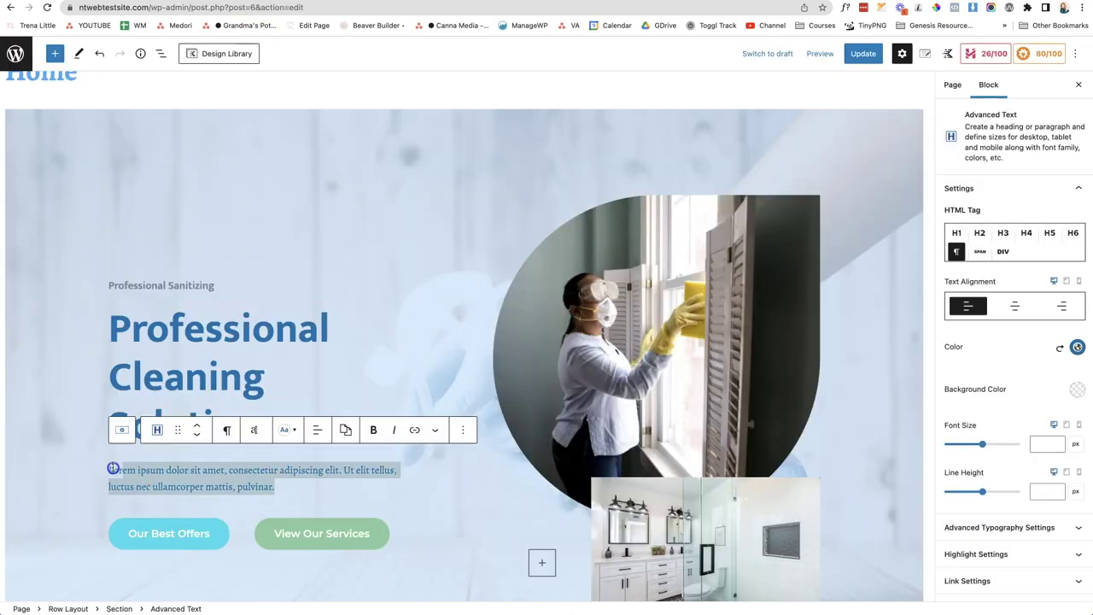
right_click(138, 471)
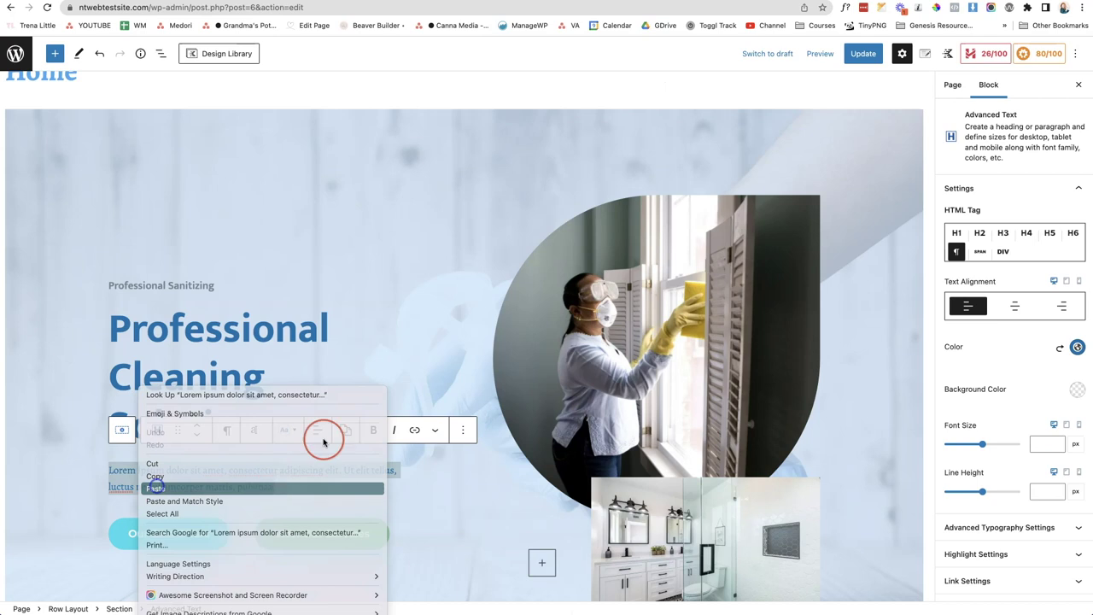
click(273, 488)
Step: Change the spelling of "specialized" to "specialised" in the hero paragraph
scroll(339, 303, down, 1)
scroll(207, 461, down, 1)
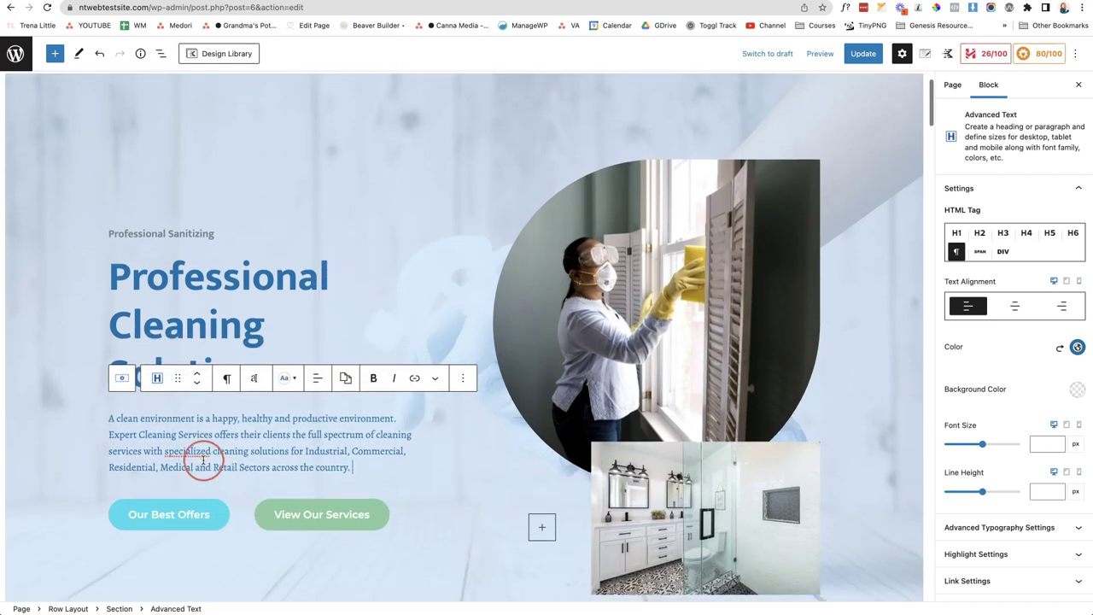
key(BackSpace)
text(s)
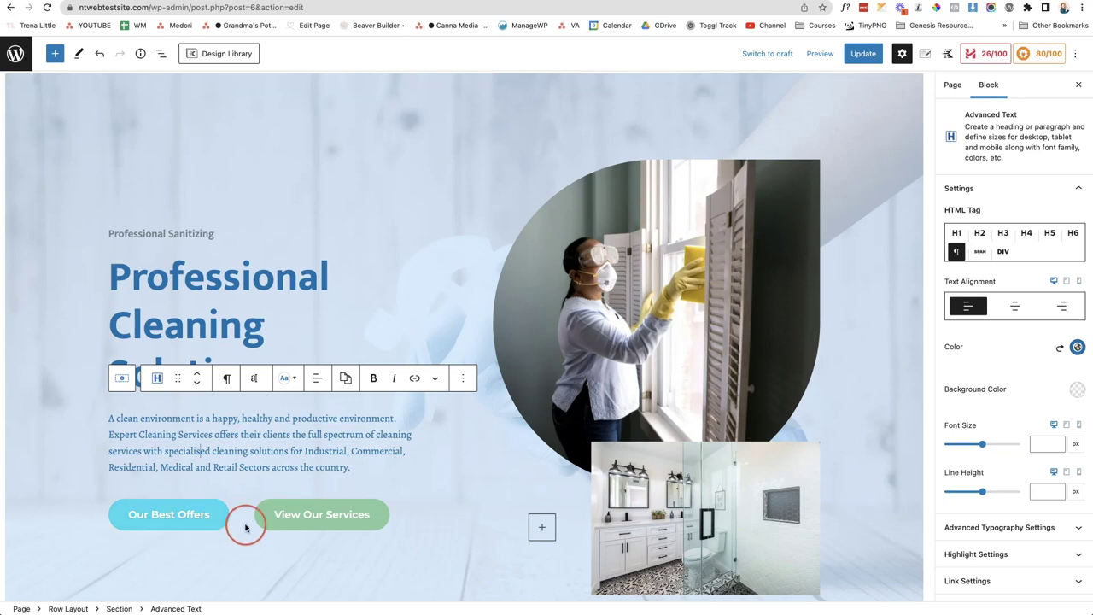
Step: Link the "Our Best Offers" button to the site's About page
click(233, 526)
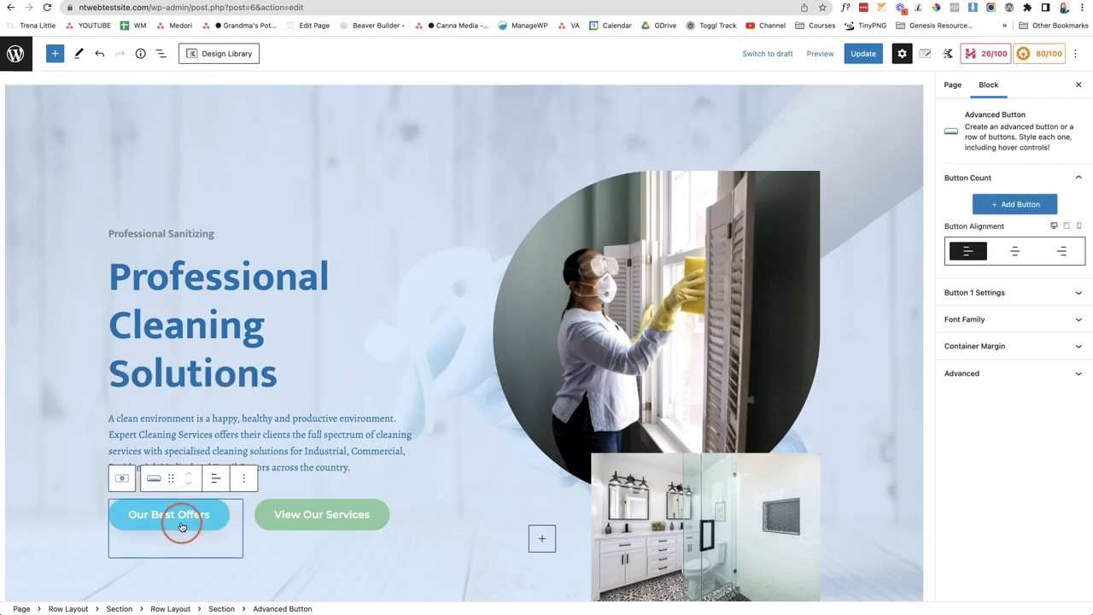
click(276, 606)
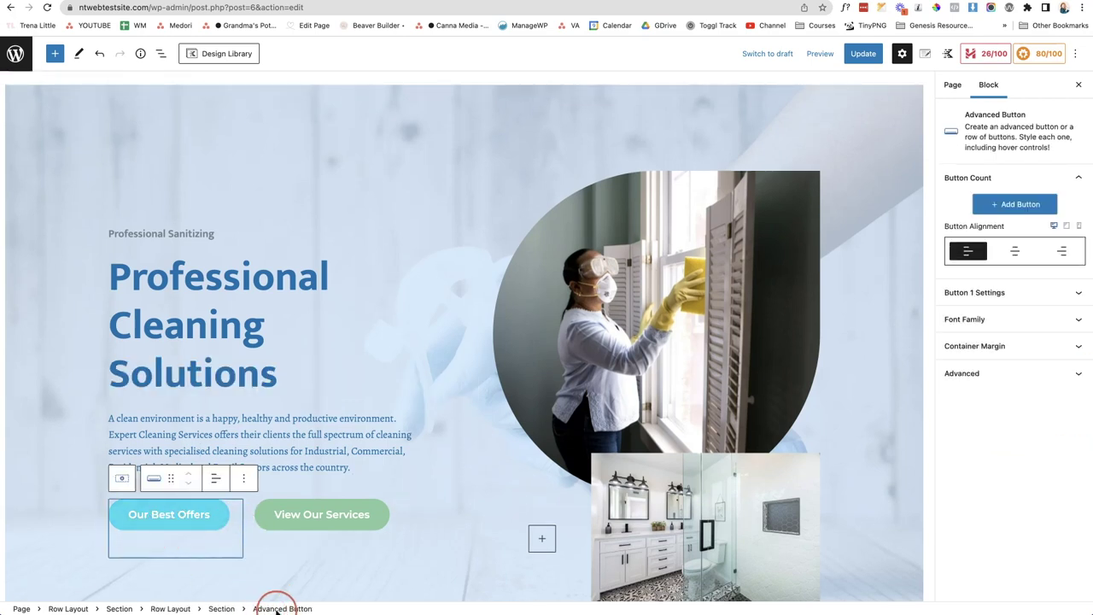
click(1039, 295)
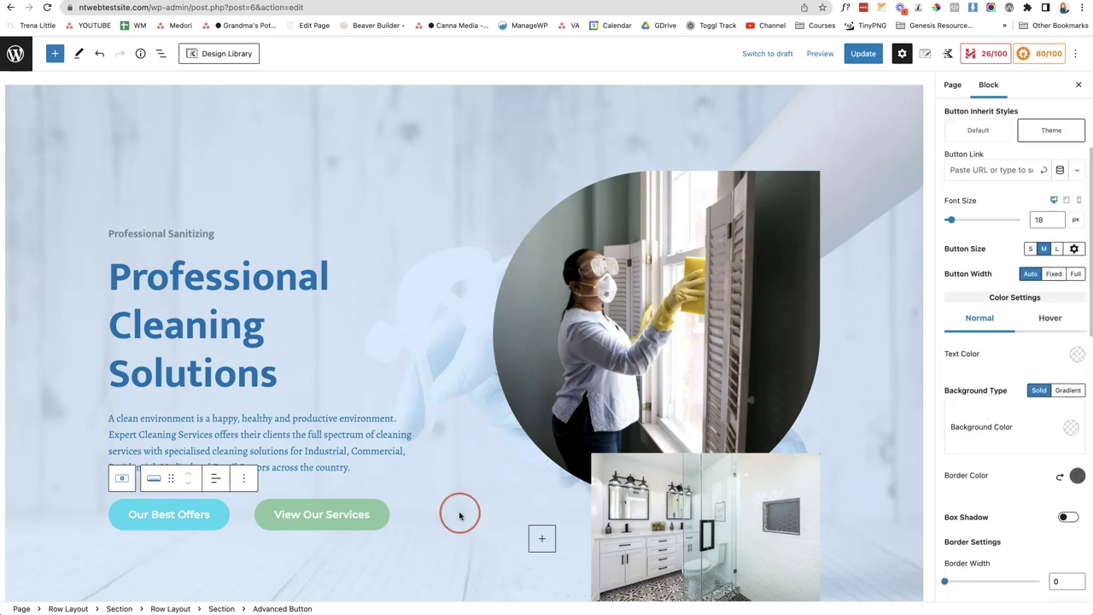
click(1067, 328)
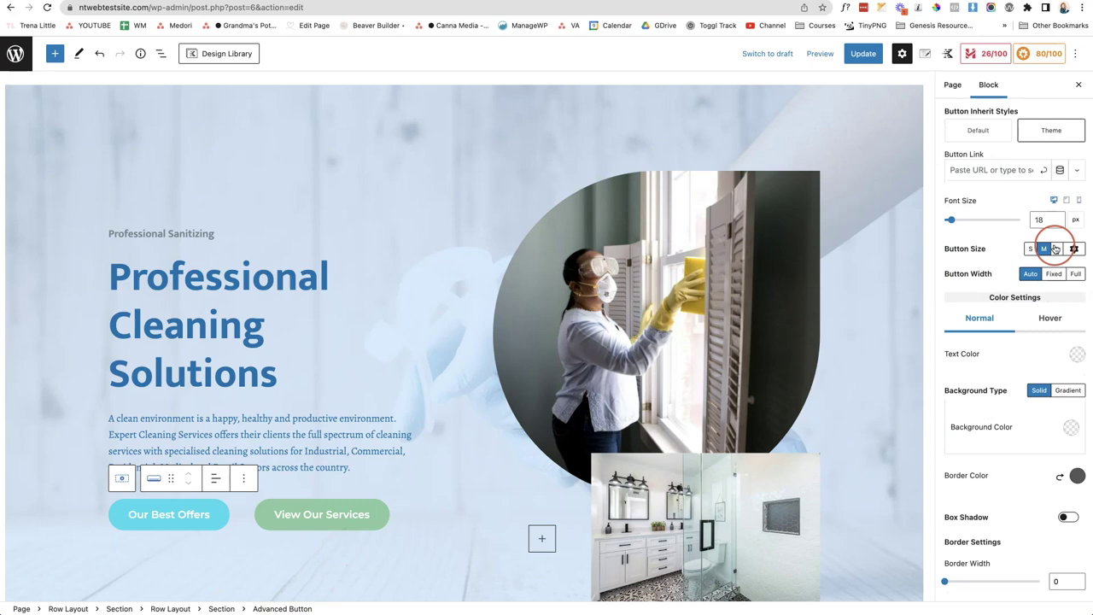
scroll(1025, 239, up, 2)
click(998, 267)
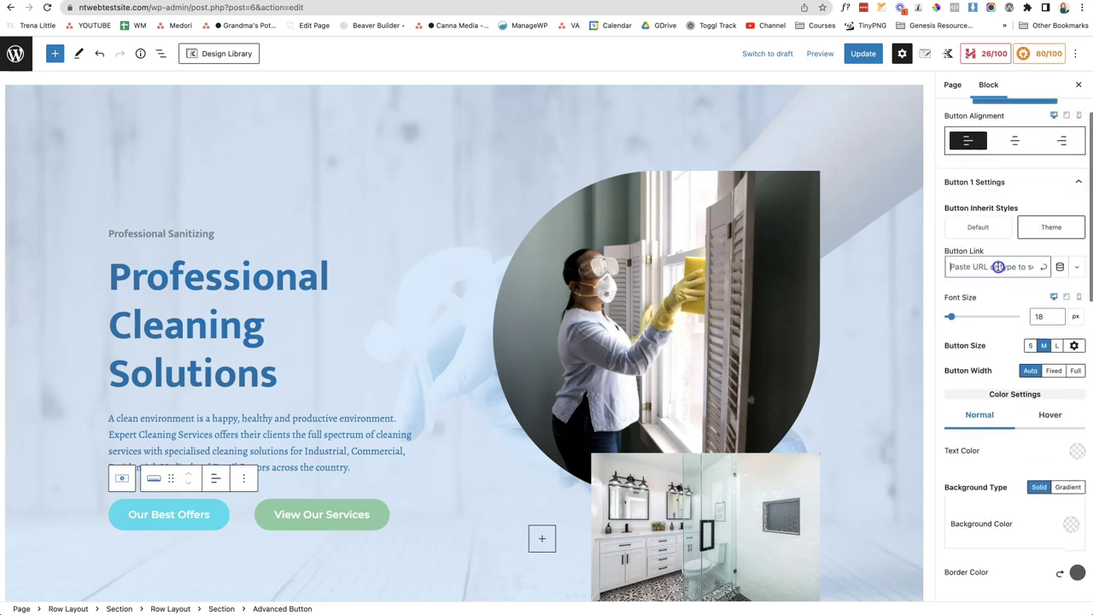
click(951, 265)
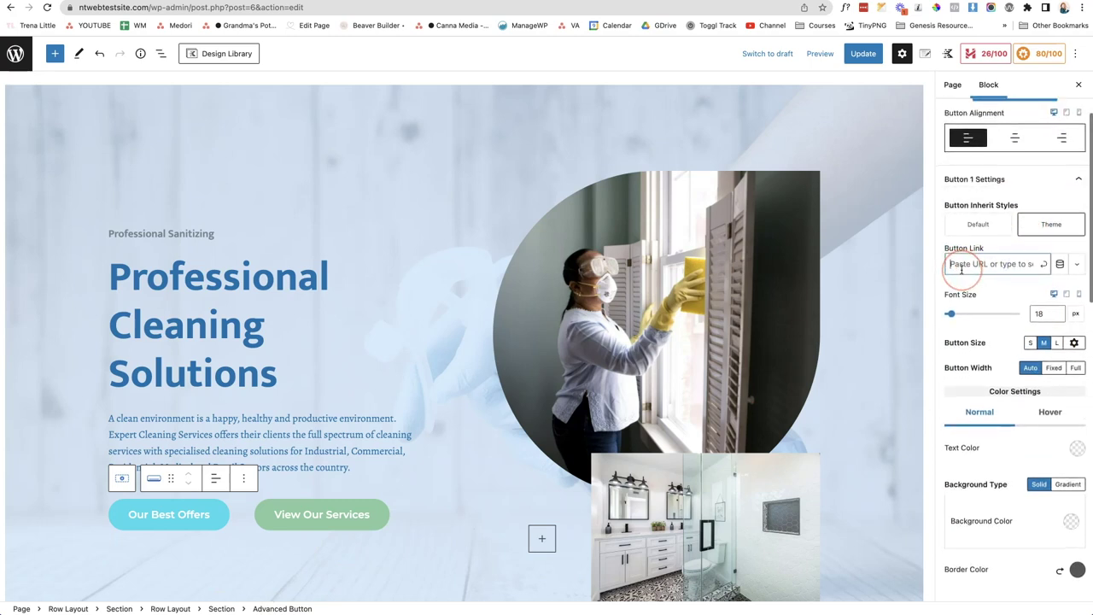
text(about)
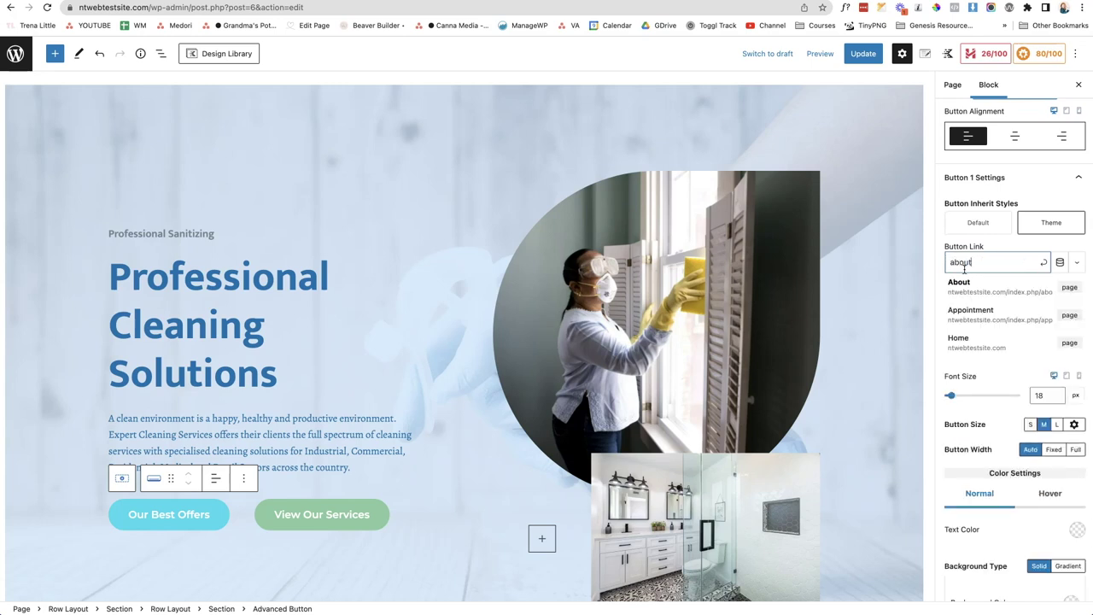
click(969, 257)
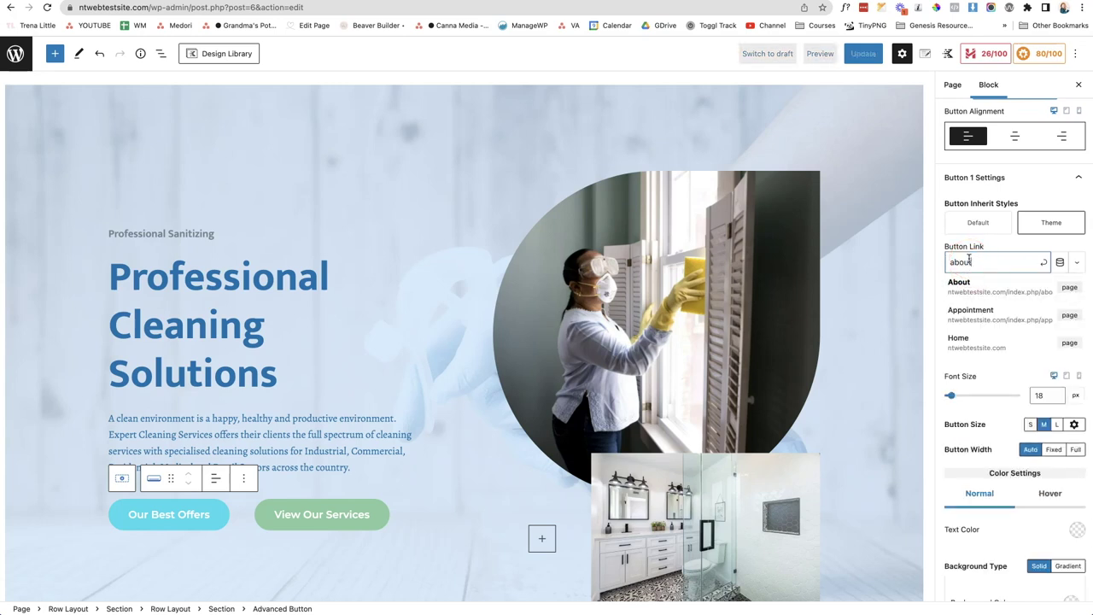
text(t)
click(1003, 295)
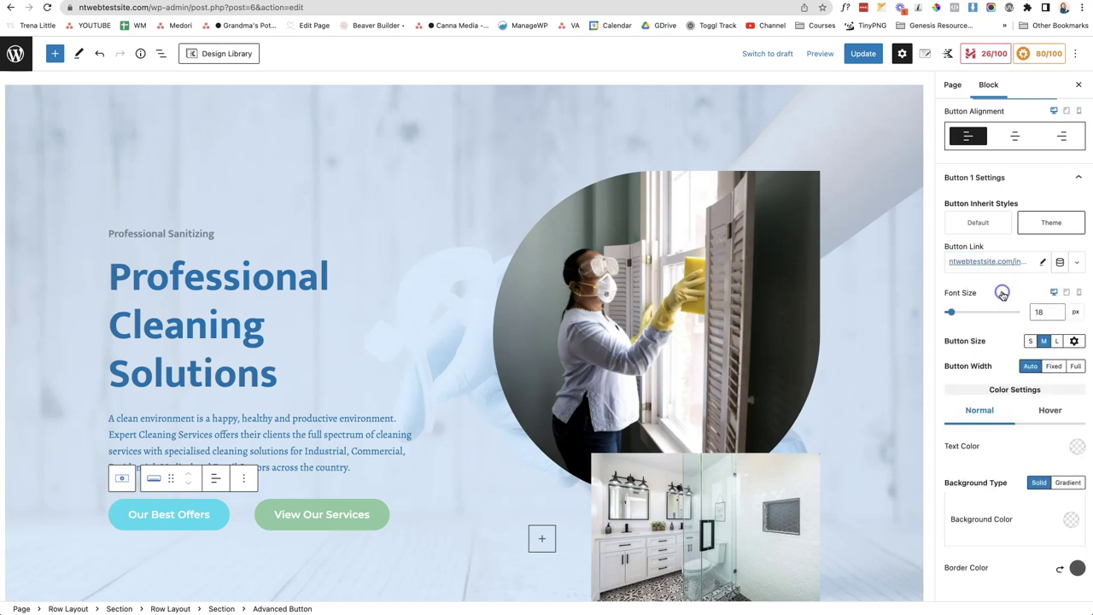
Step: Review the "Our Best Offers" button's size, color, border, margin and icon settings
scroll(1002, 294, up, 3)
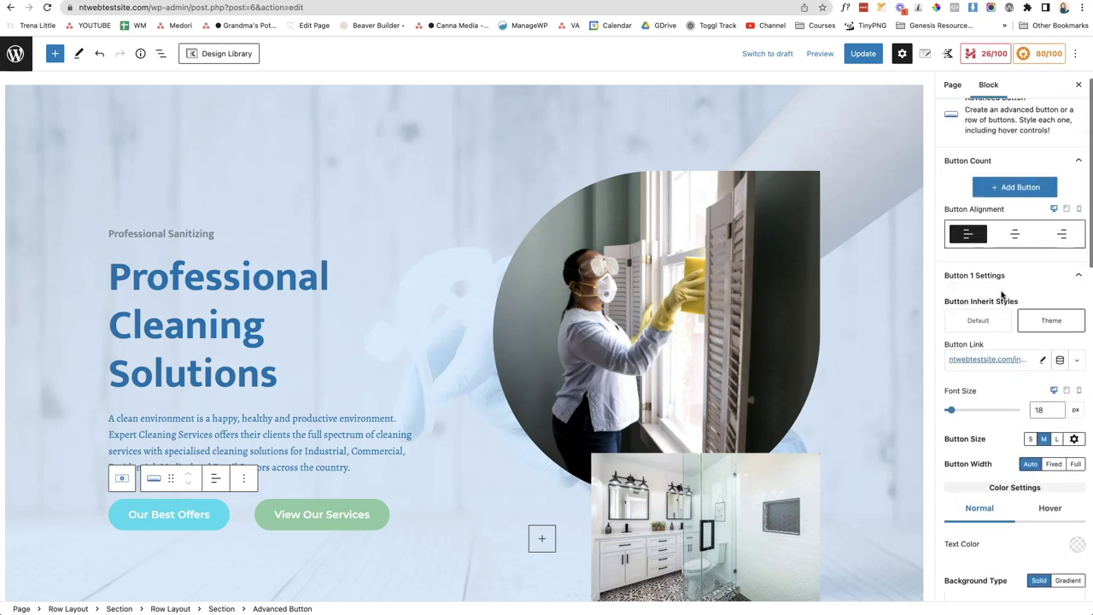
scroll(1002, 292, down, 4)
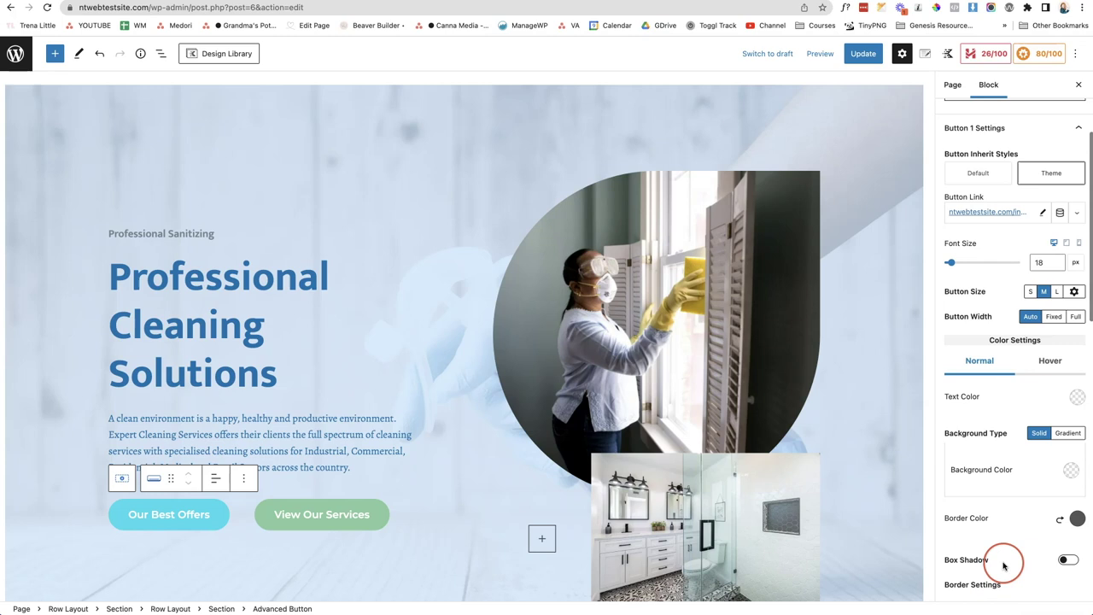
scroll(992, 533, down, 6)
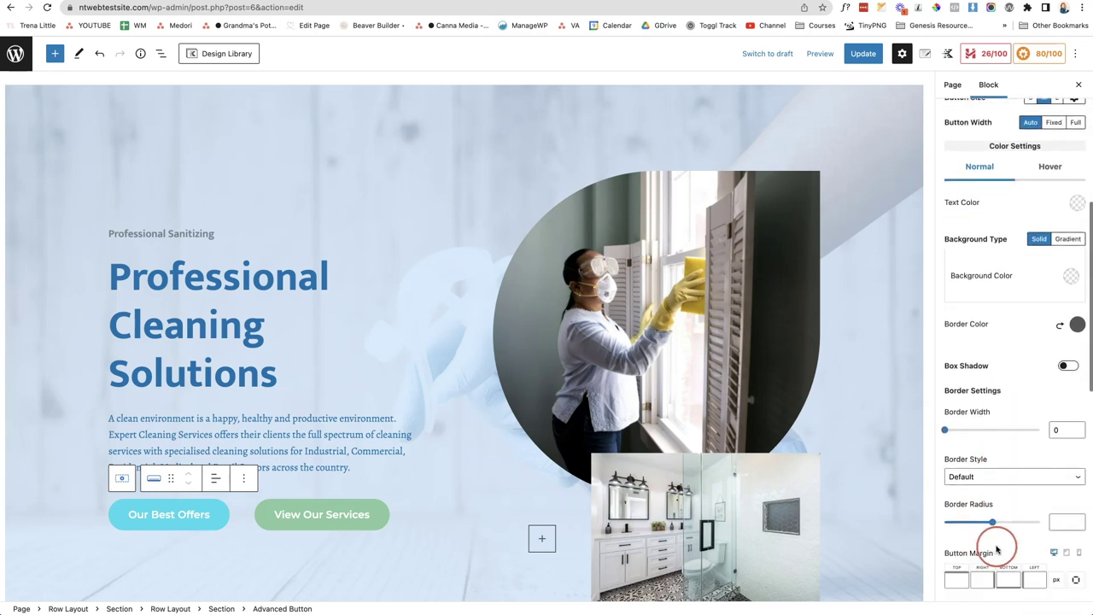
scroll(995, 550, down, 5)
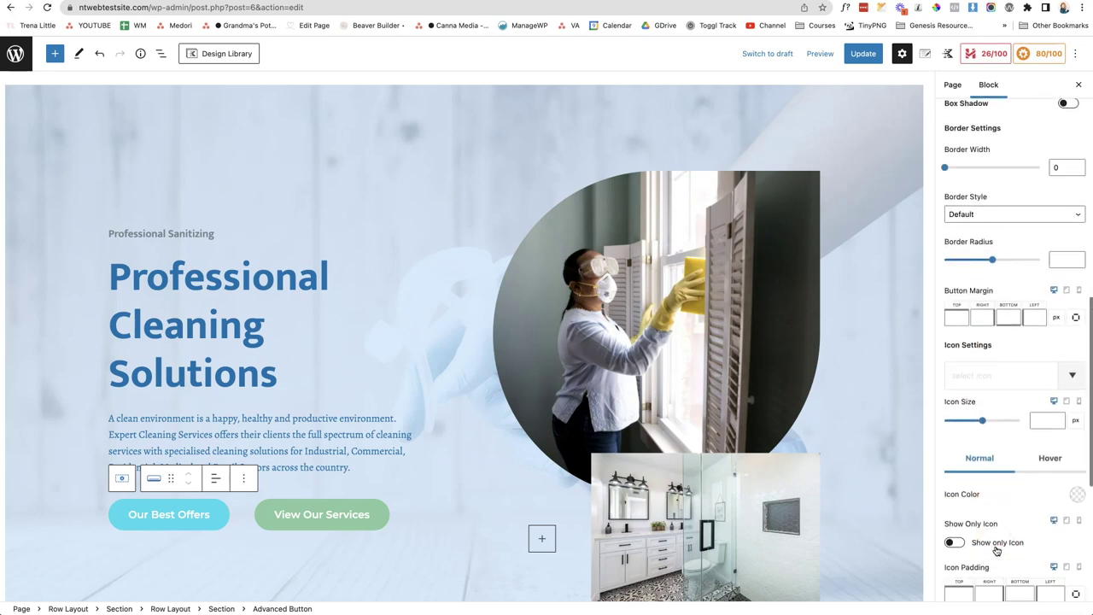
scroll(996, 550, up, 12)
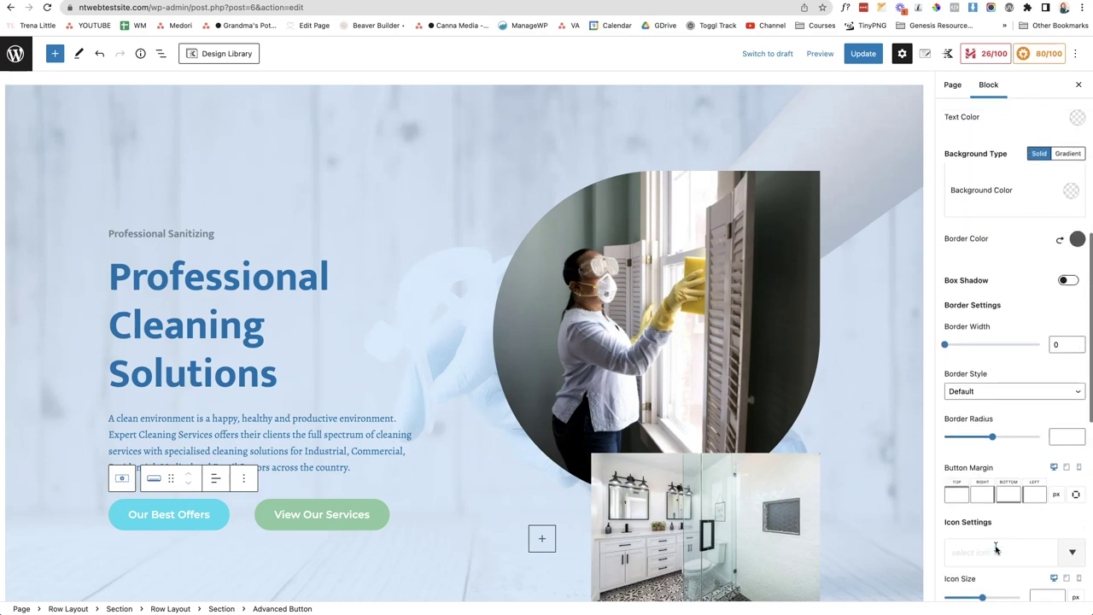
Step: Remove the "View Our Services" Advanced Button block from the hero
click(374, 533)
click(392, 520)
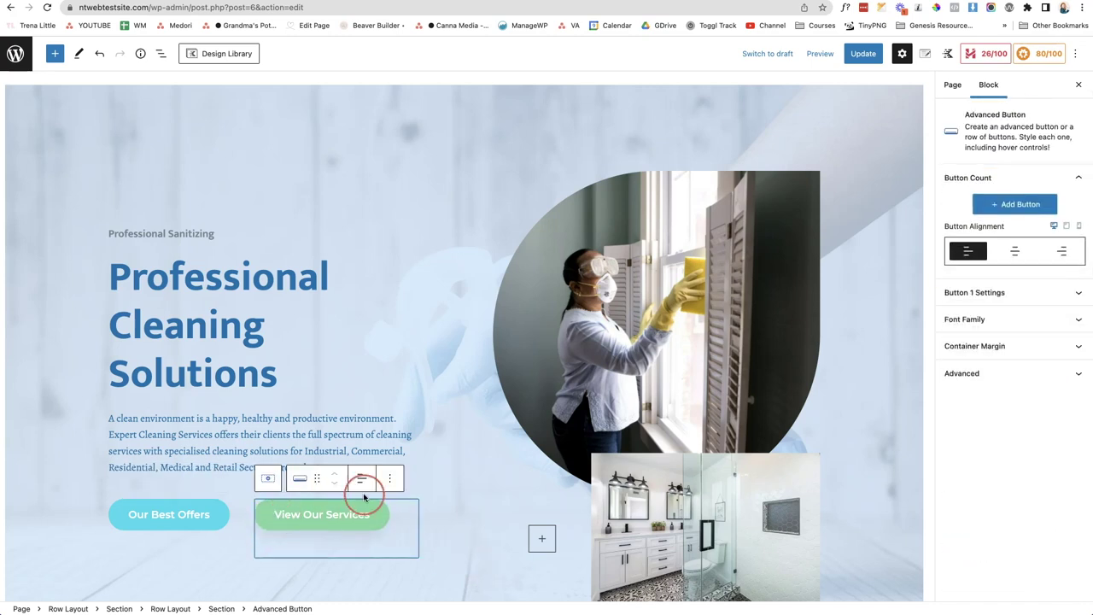
click(392, 480)
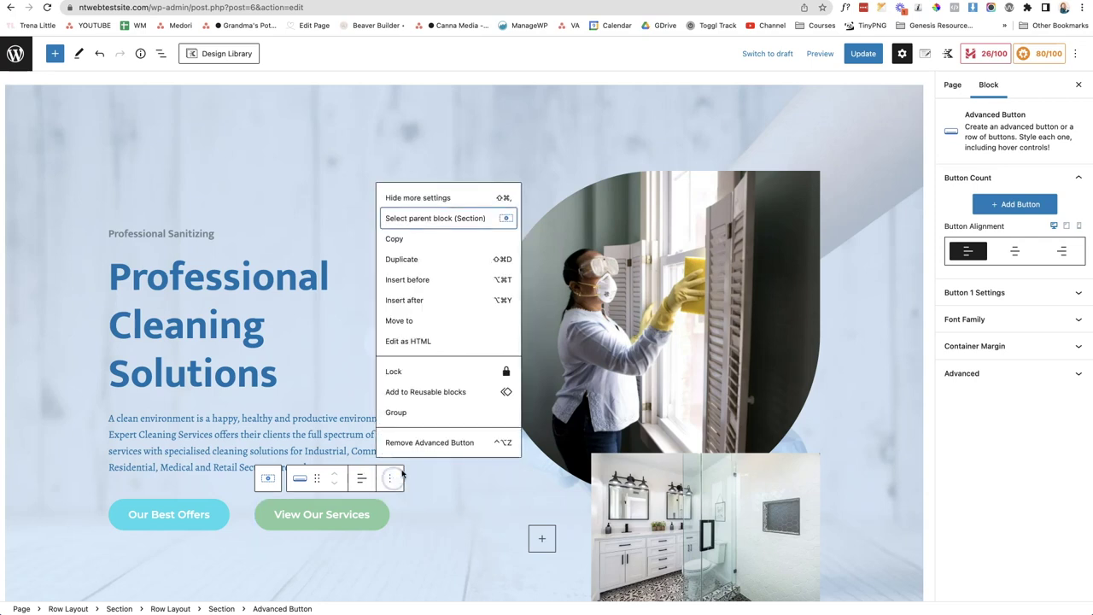
click(408, 445)
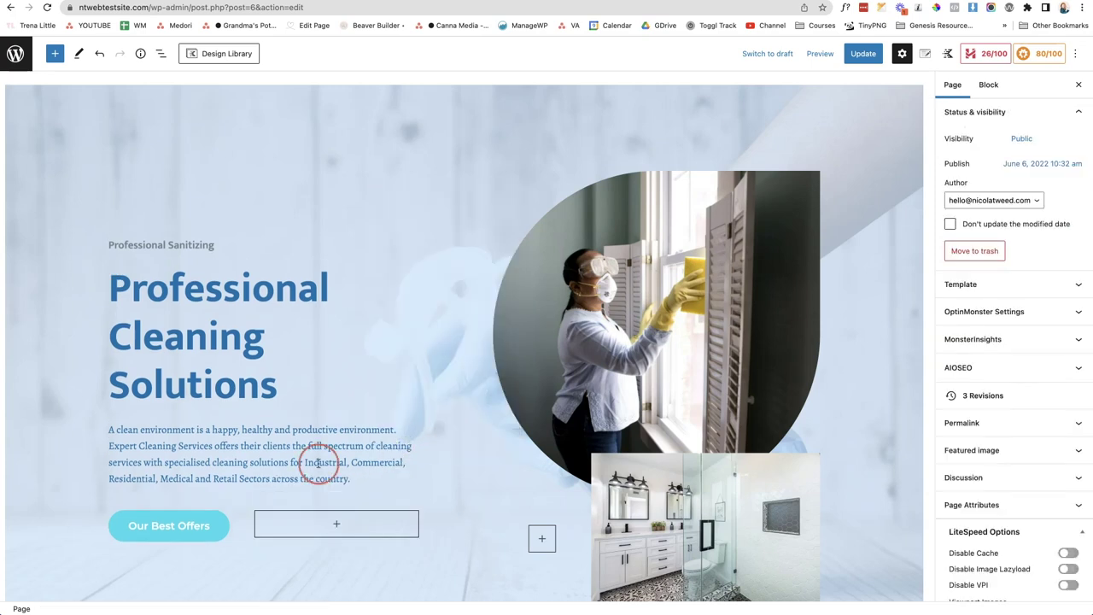
Step: Try to remove the empty Section beside the "Our Best Offers" button in the hero's nested Row Layout
click(209, 504)
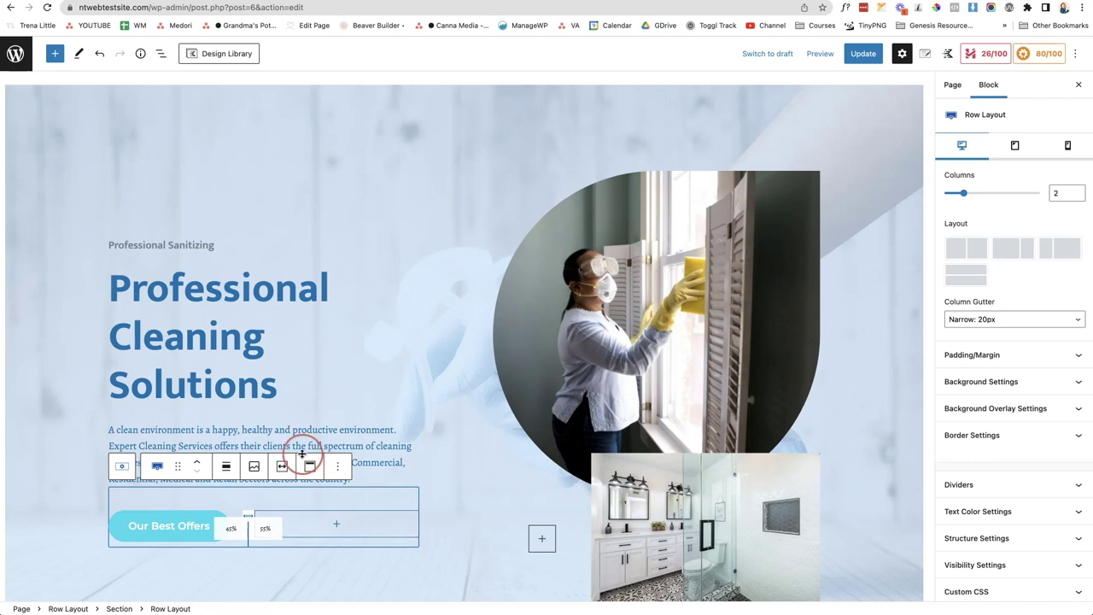
click(160, 55)
click(37, 215)
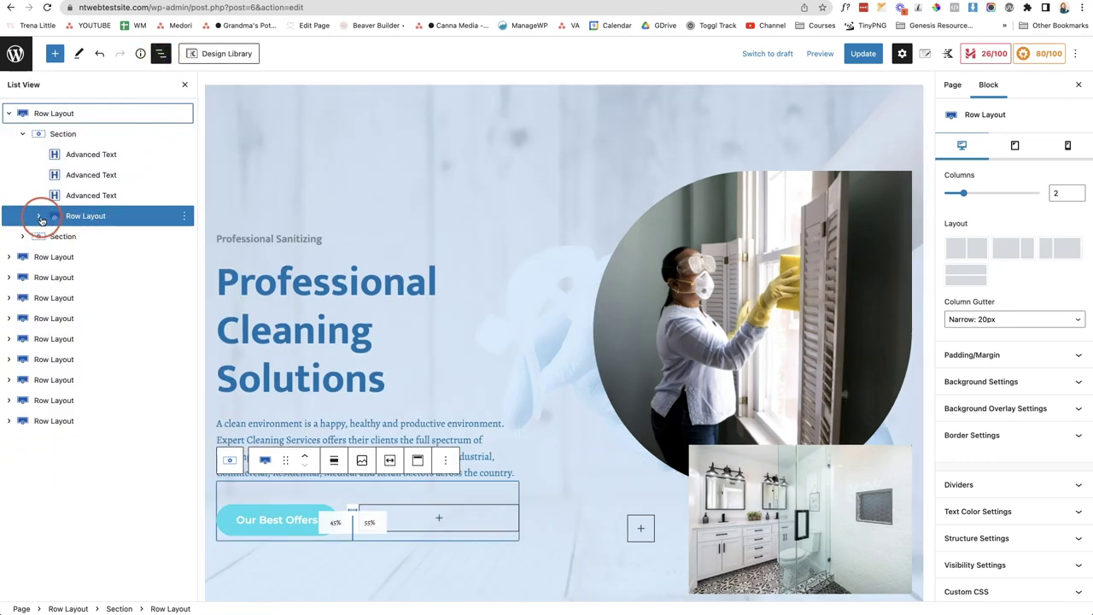
click(135, 258)
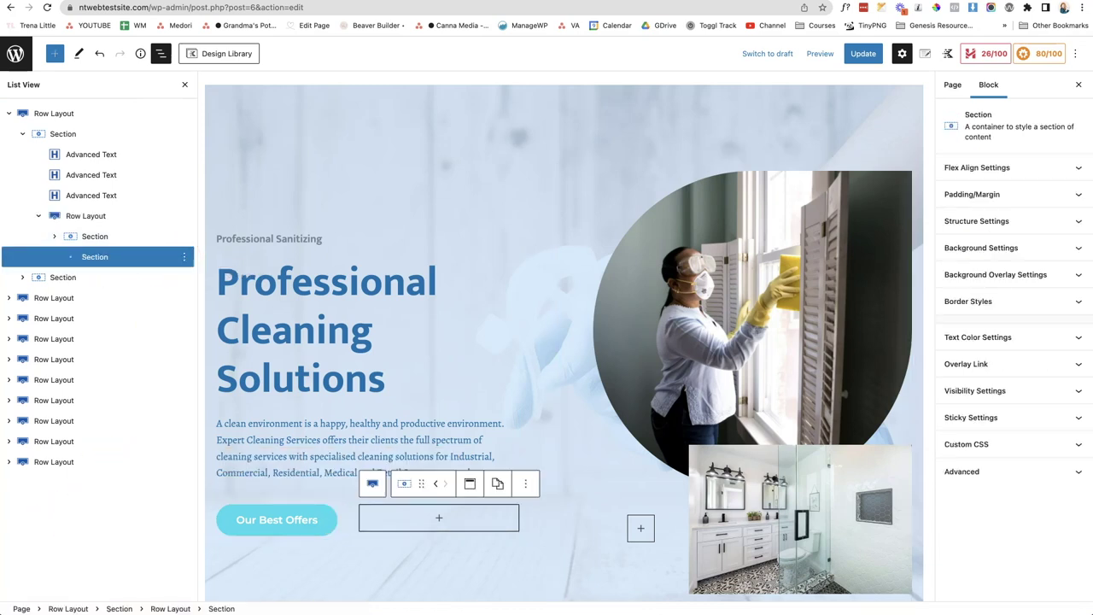
click(185, 259)
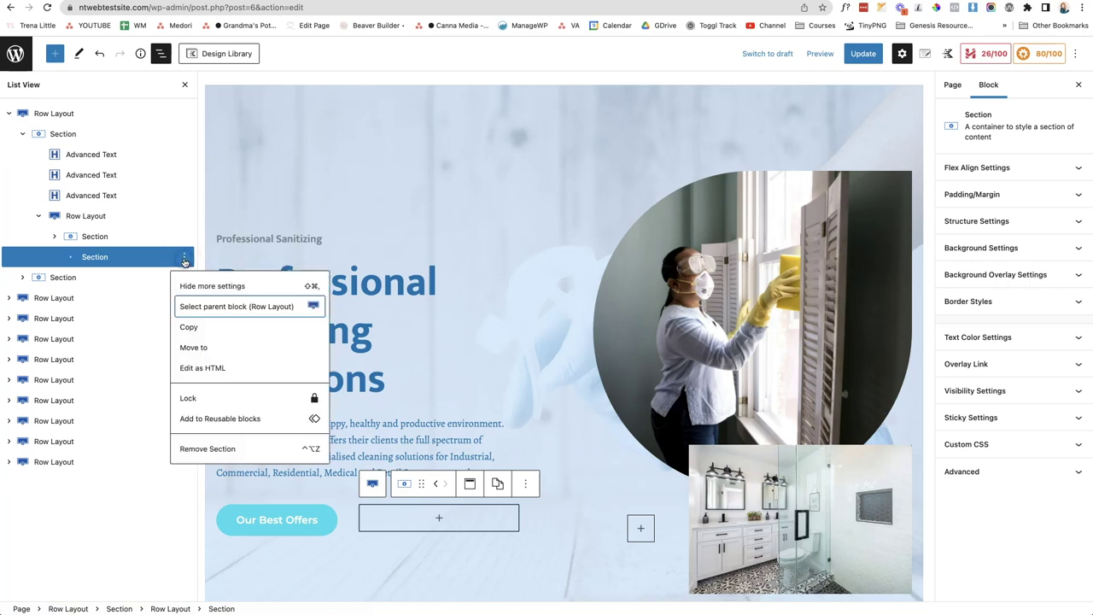
click(207, 448)
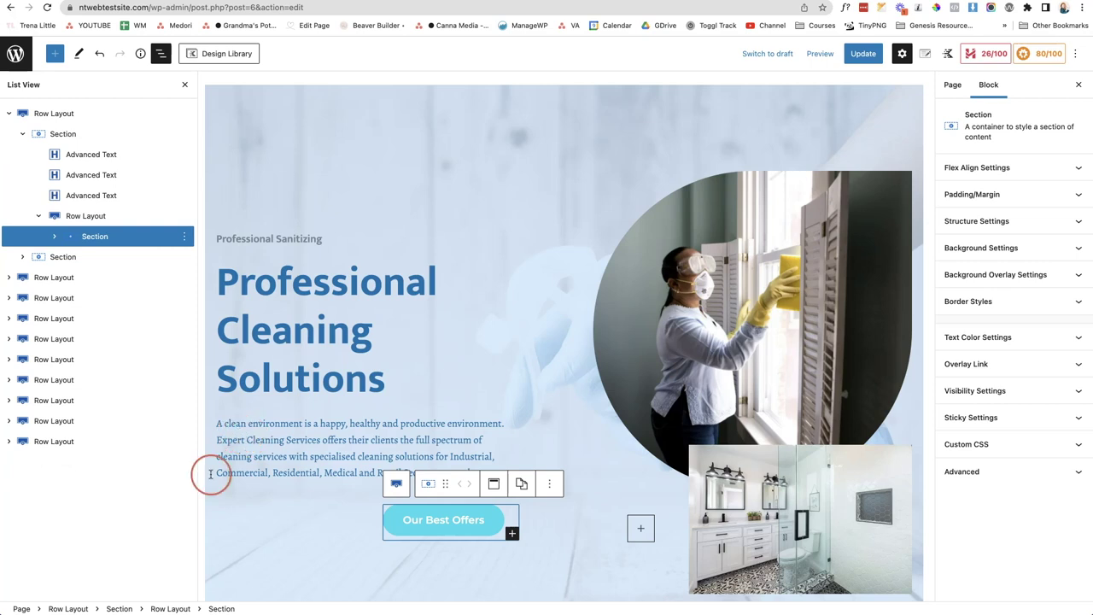
key(super+z)
click(208, 372)
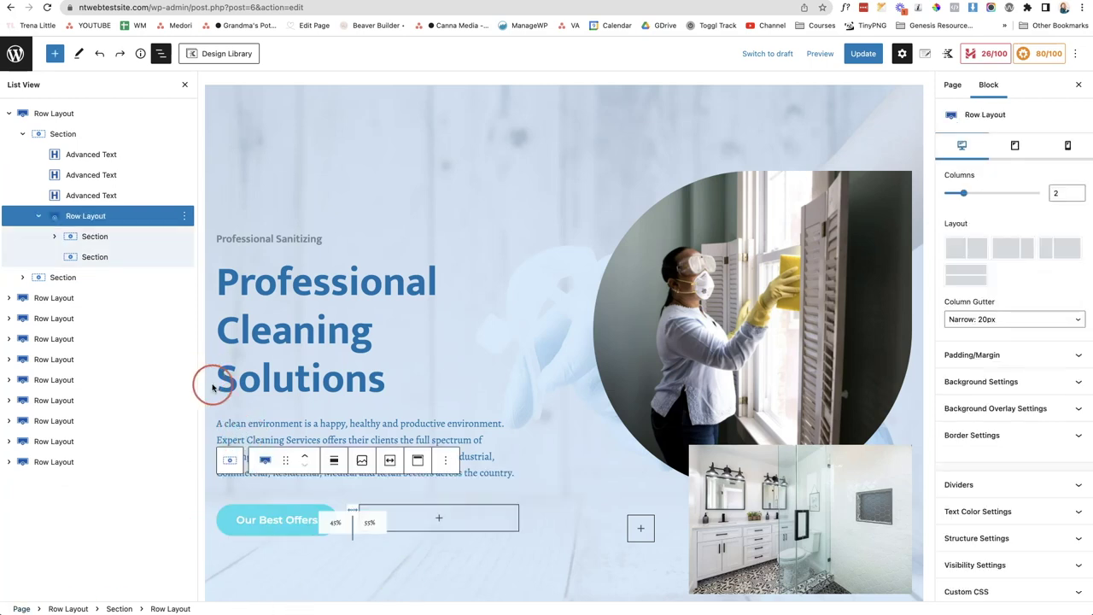
Step: Set the Row Layout holding the "Our Best Offers" button to 1 column and close the block list
click(102, 220)
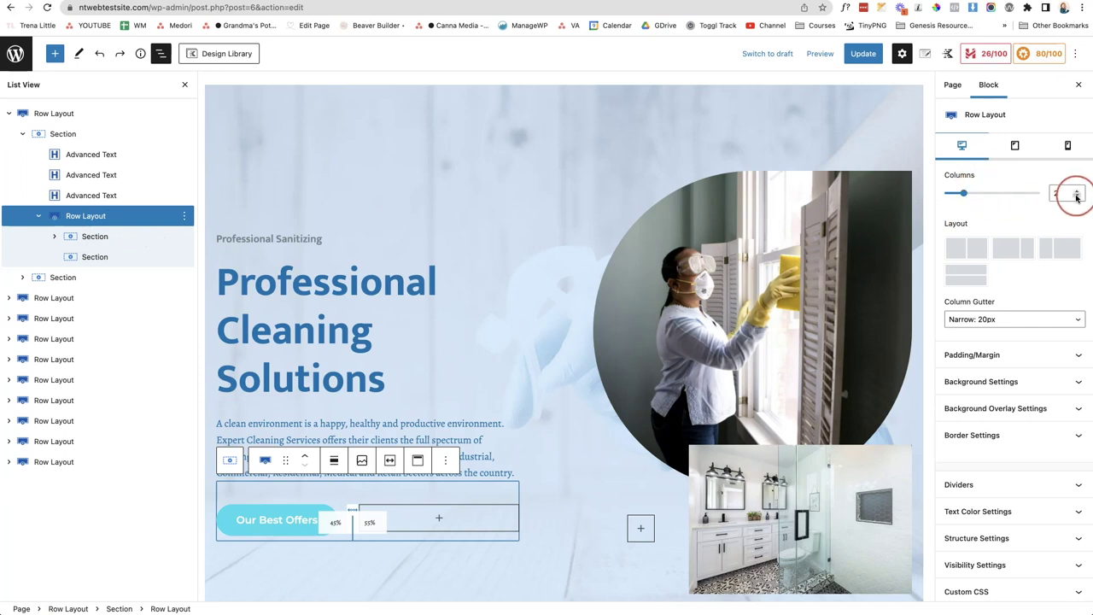
click(1077, 197)
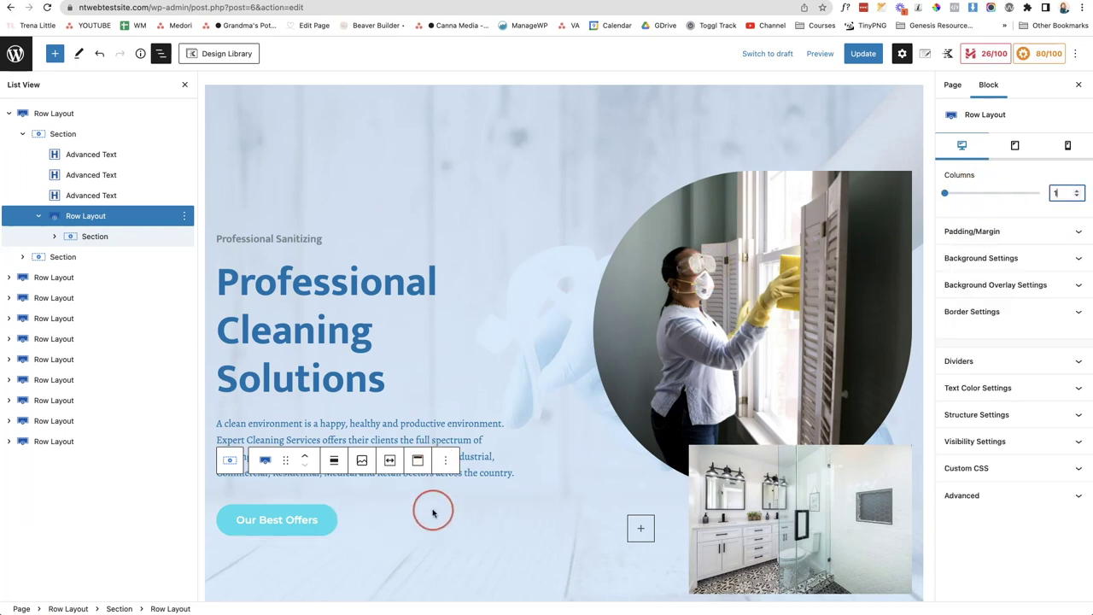
click(187, 86)
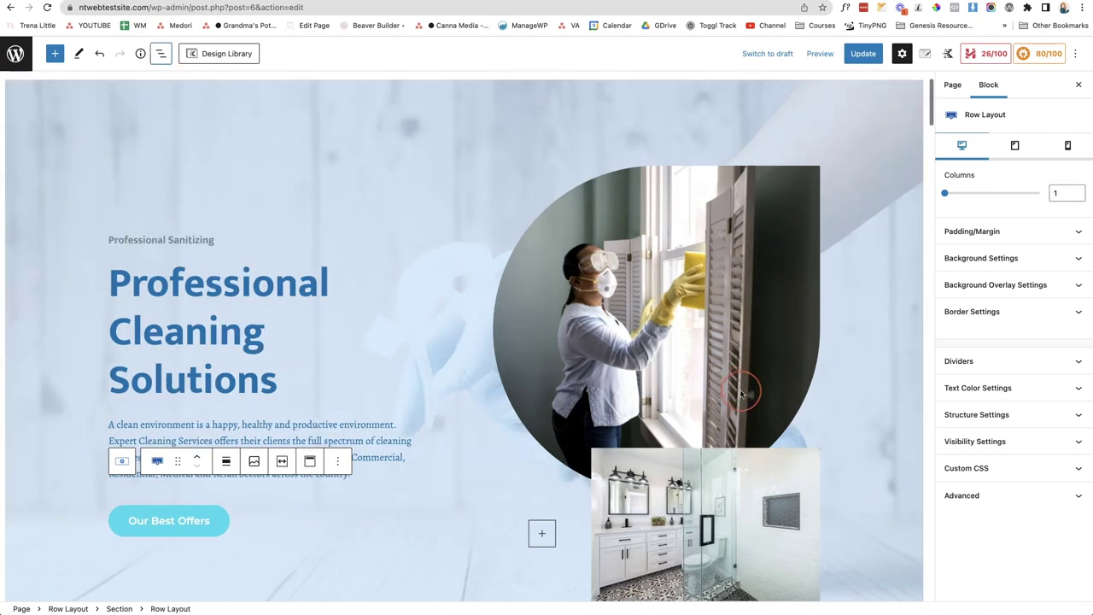
Step: Remove the vacuum cleaner image from the About Us section's Advanced Image block and open the media picker for it
scroll(740, 392, down, 4)
scroll(741, 392, down, 3)
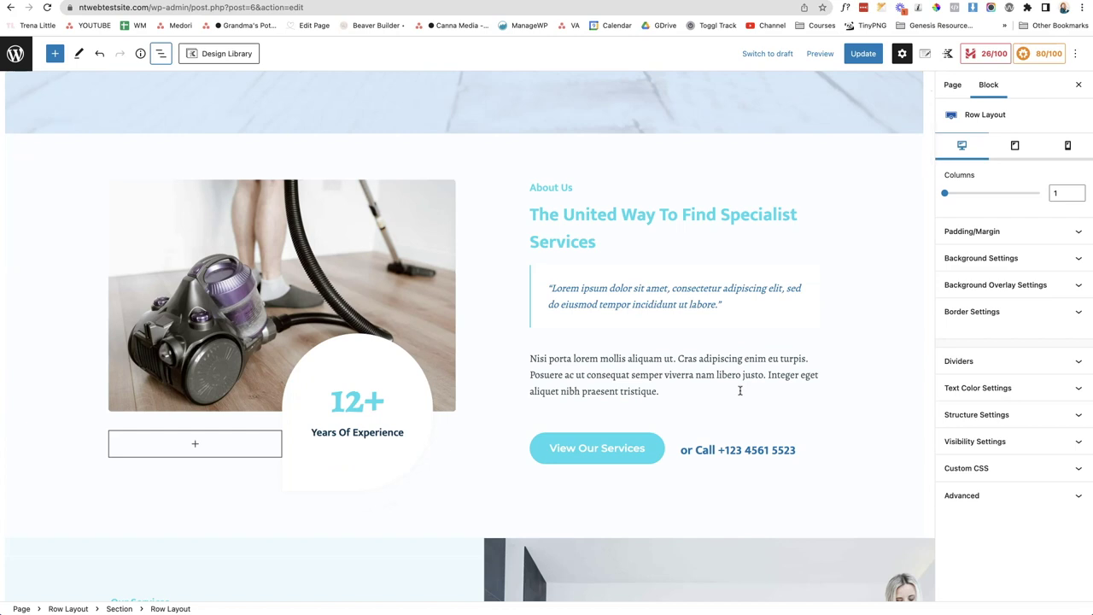
click(366, 252)
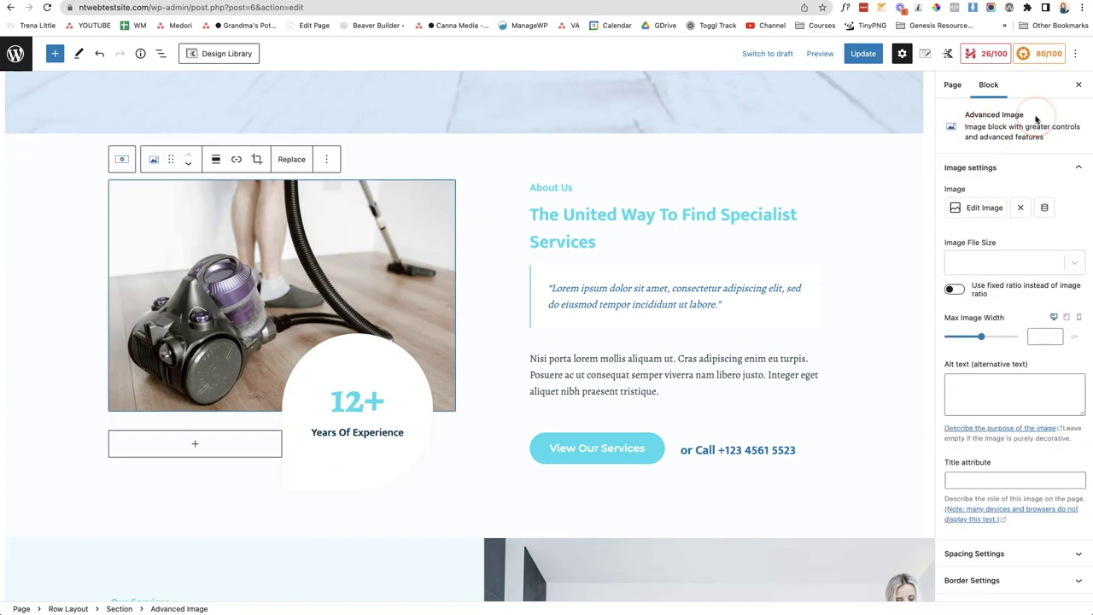
click(1021, 207)
click(1029, 217)
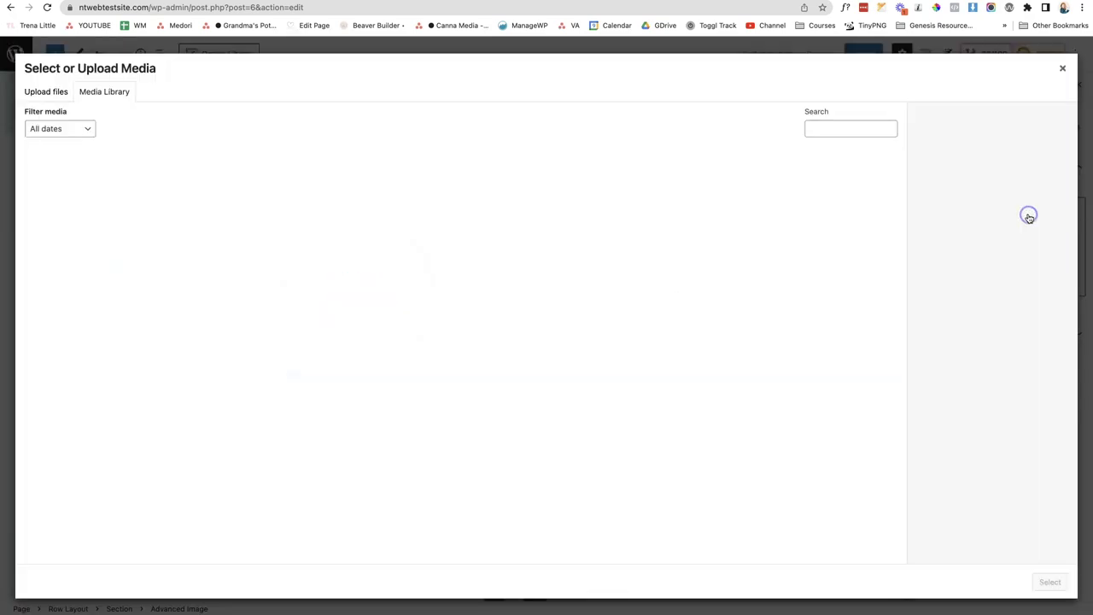
Step: Upload Cleaning 5.jpeg to the media library and insert it in the About Us image block
click(56, 94)
click(521, 314)
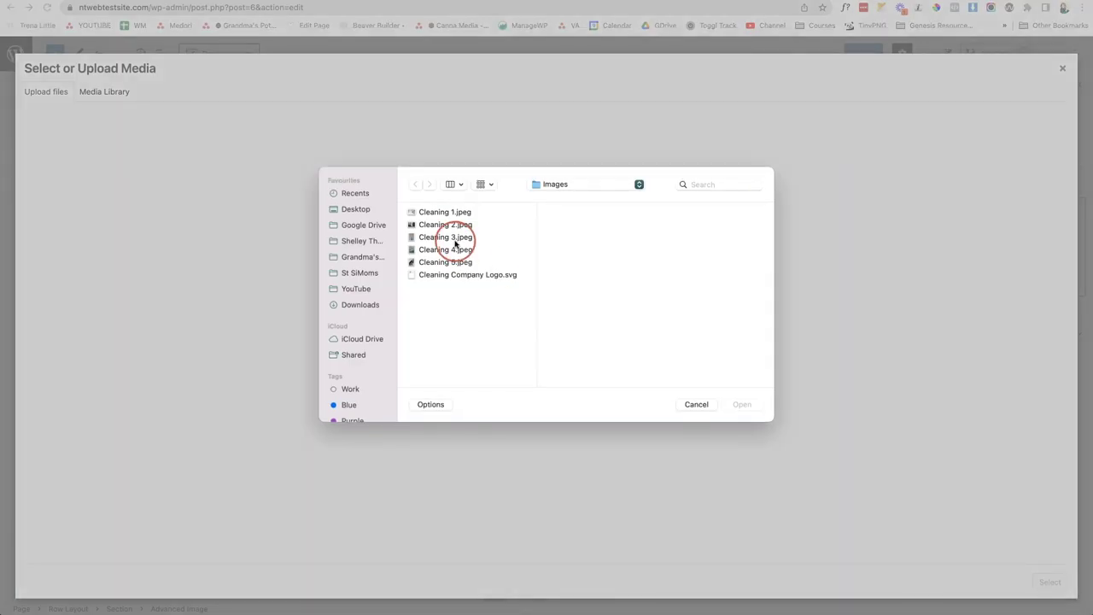
click(452, 237)
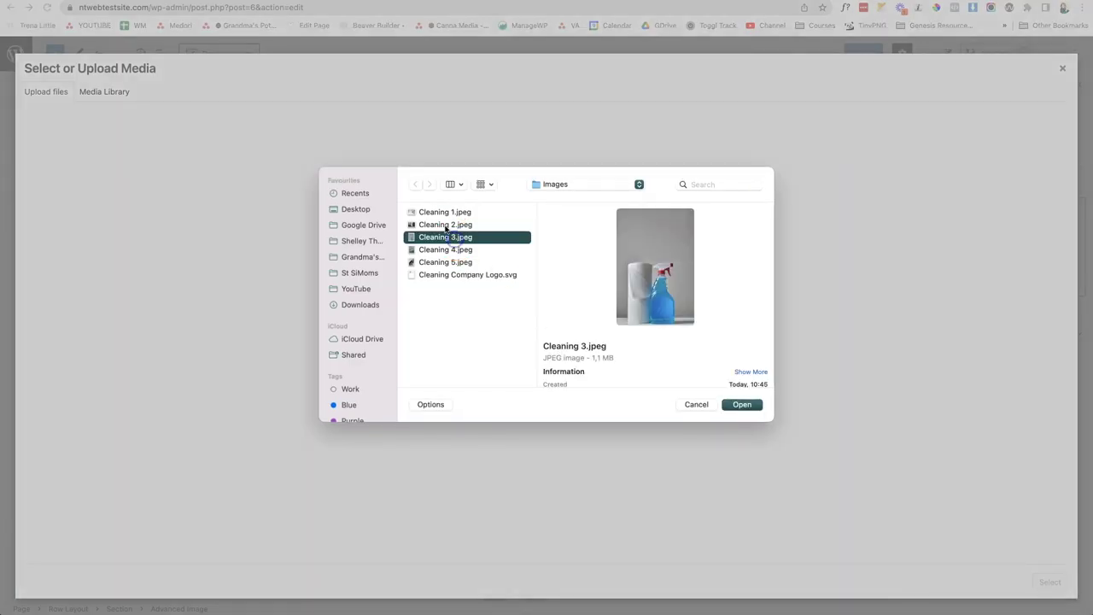
click(445, 224)
click(456, 211)
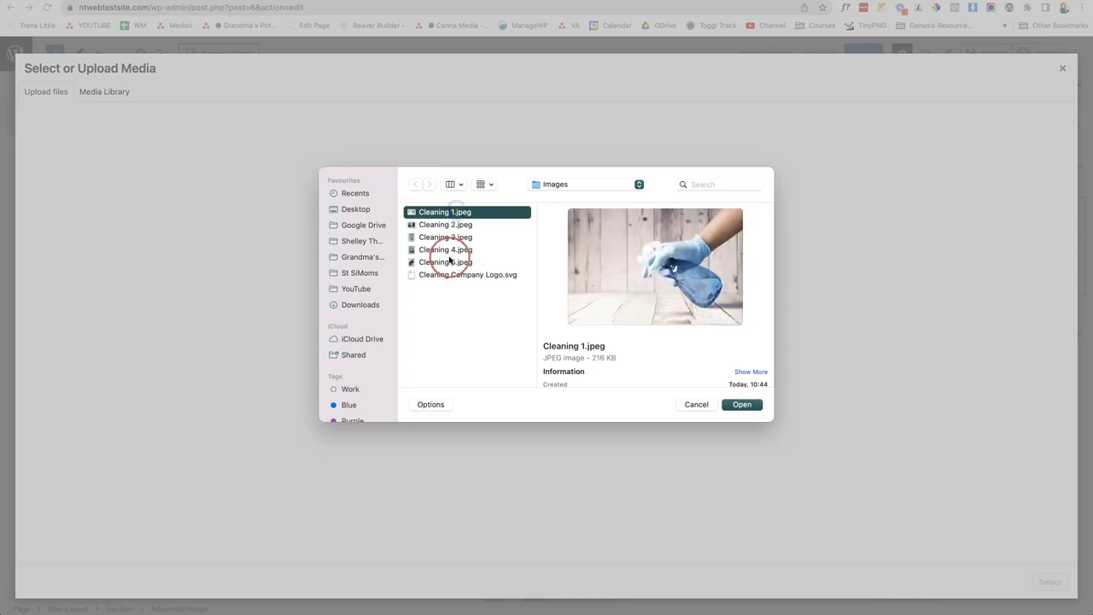
click(446, 261)
click(742, 406)
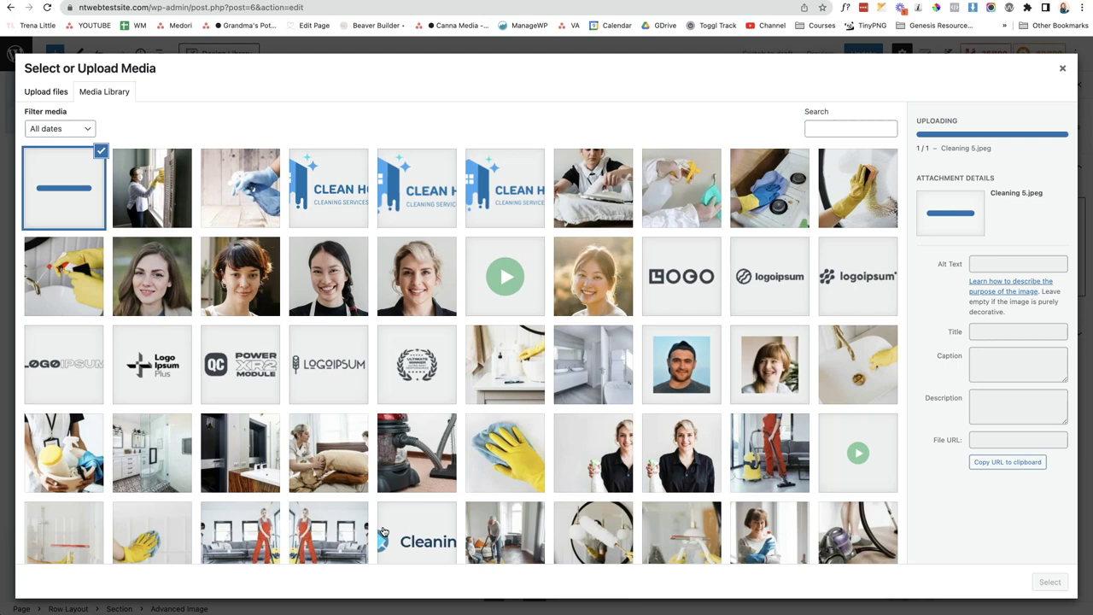
click(380, 562)
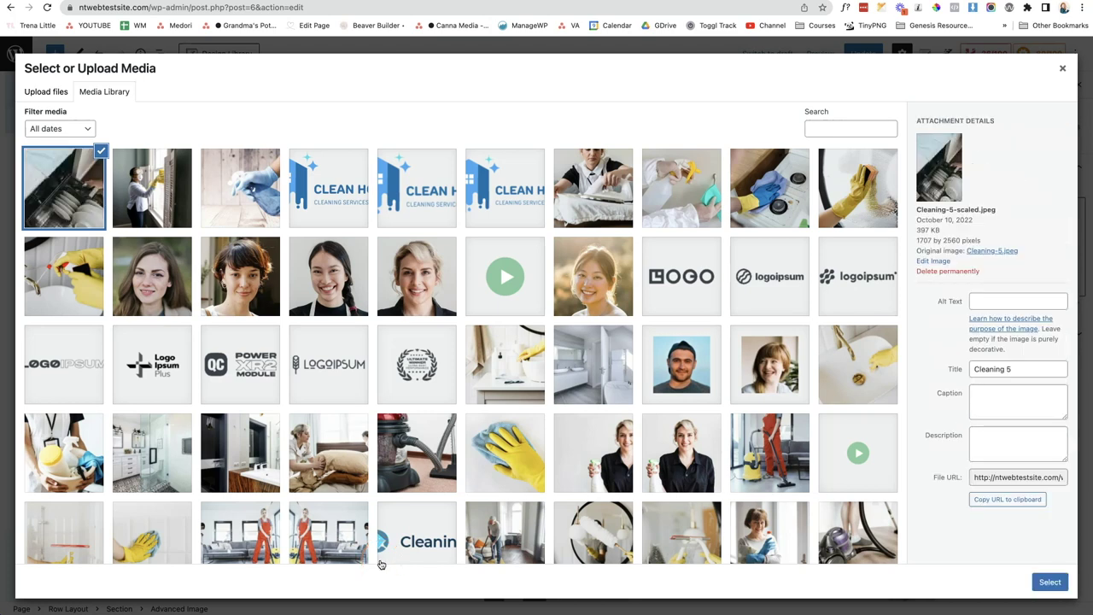
click(1051, 583)
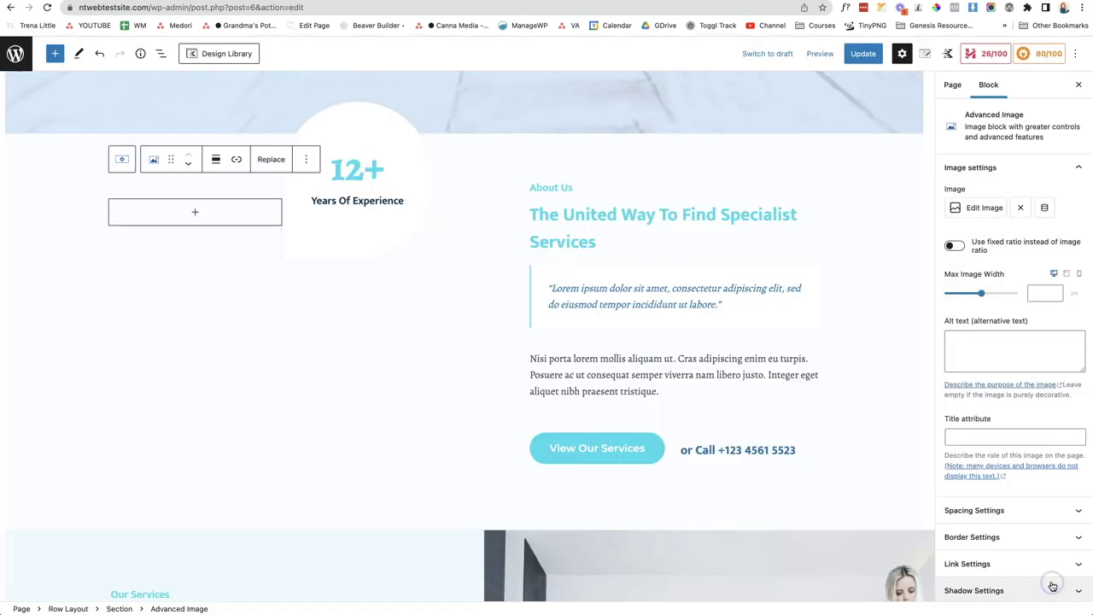
Step: Make the About Us dishwasher image use a fixed Landscape 4:3 ratio instead of the image ratio
scroll(329, 354, down, 1)
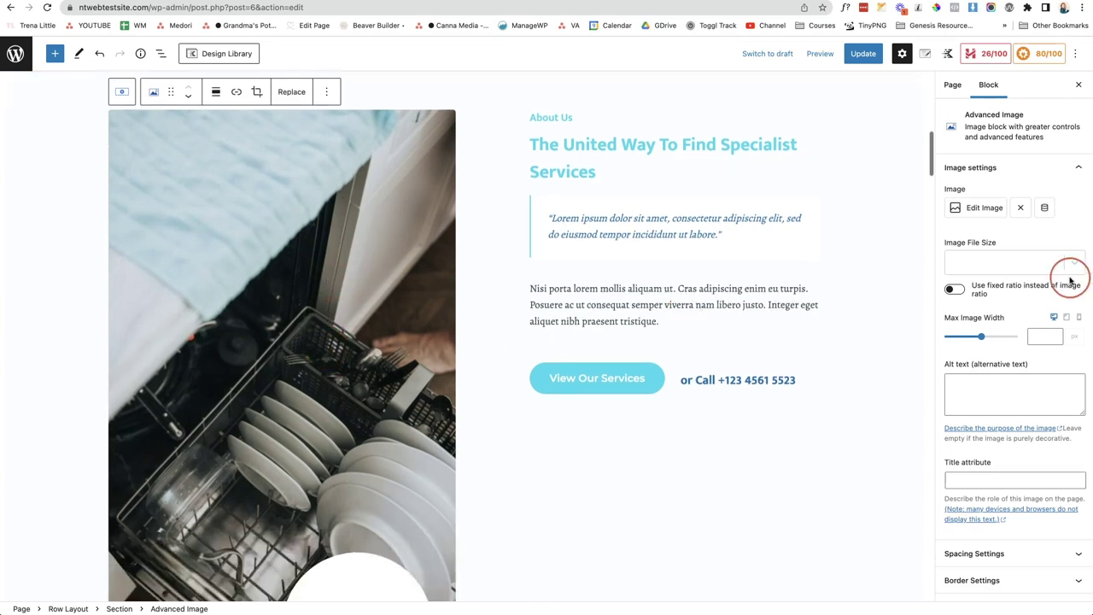
click(955, 289)
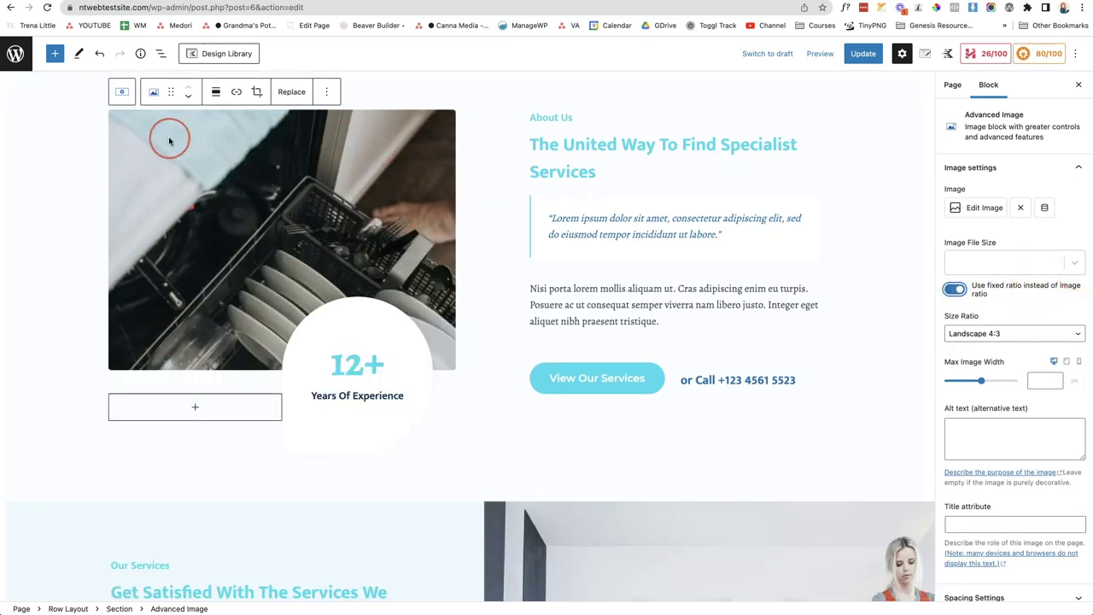
scroll(410, 312, down, 1)
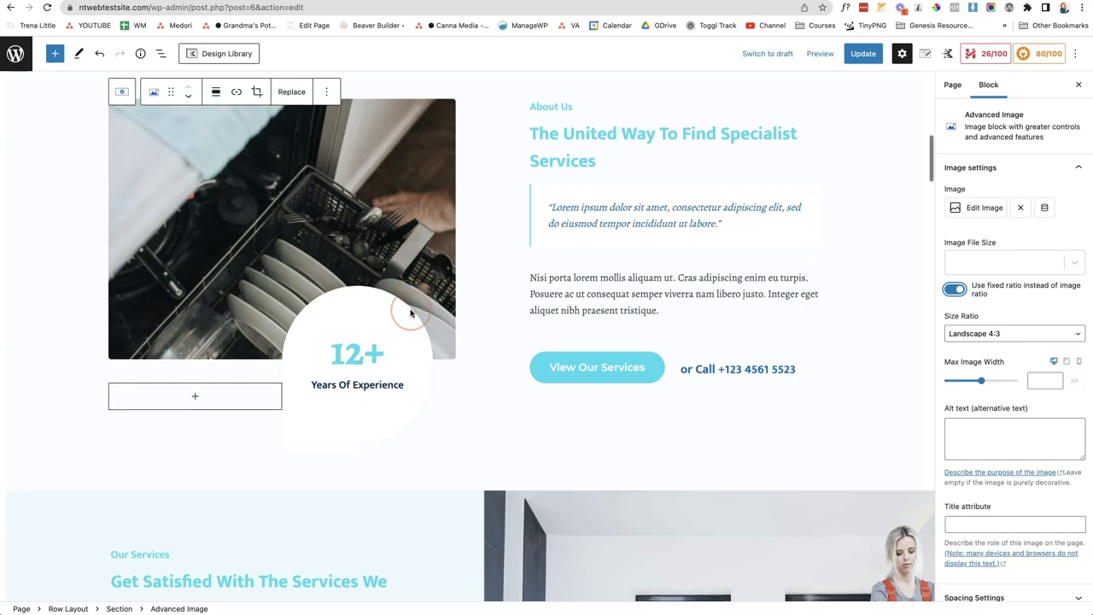
Step: Examine the About Us button row and phone text, followed by the Our Services, Why Choose Us and Work Progress sections
click(589, 270)
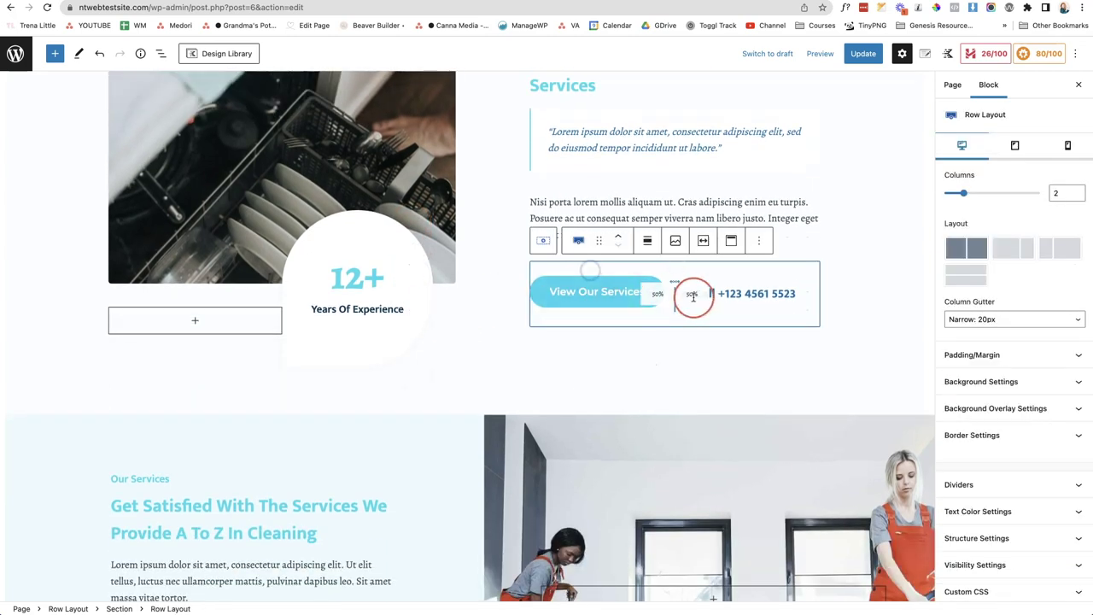
click(764, 295)
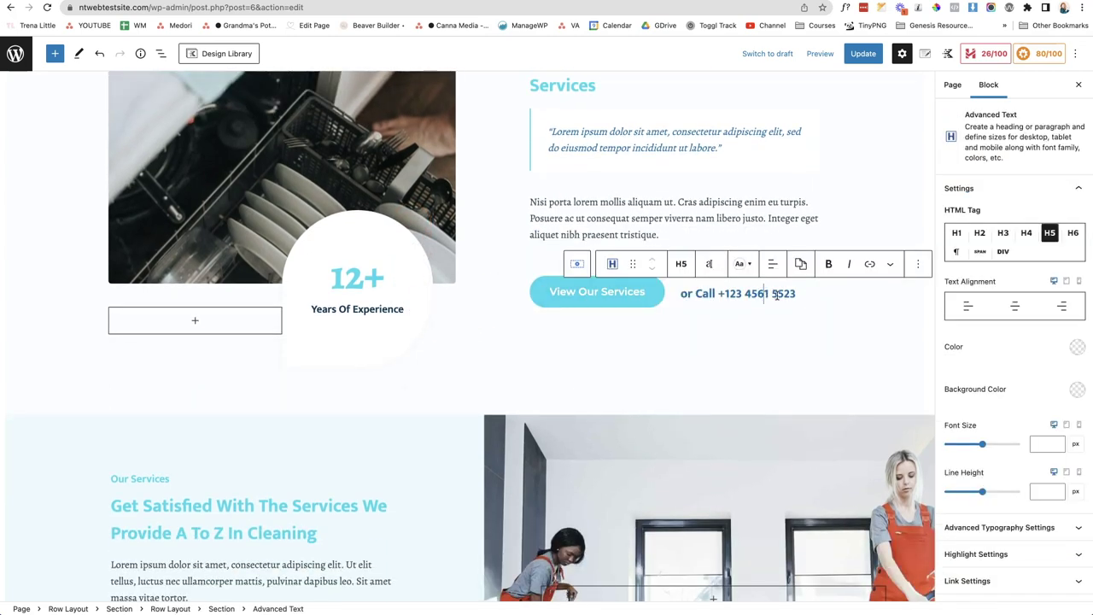
scroll(326, 468, down, 4)
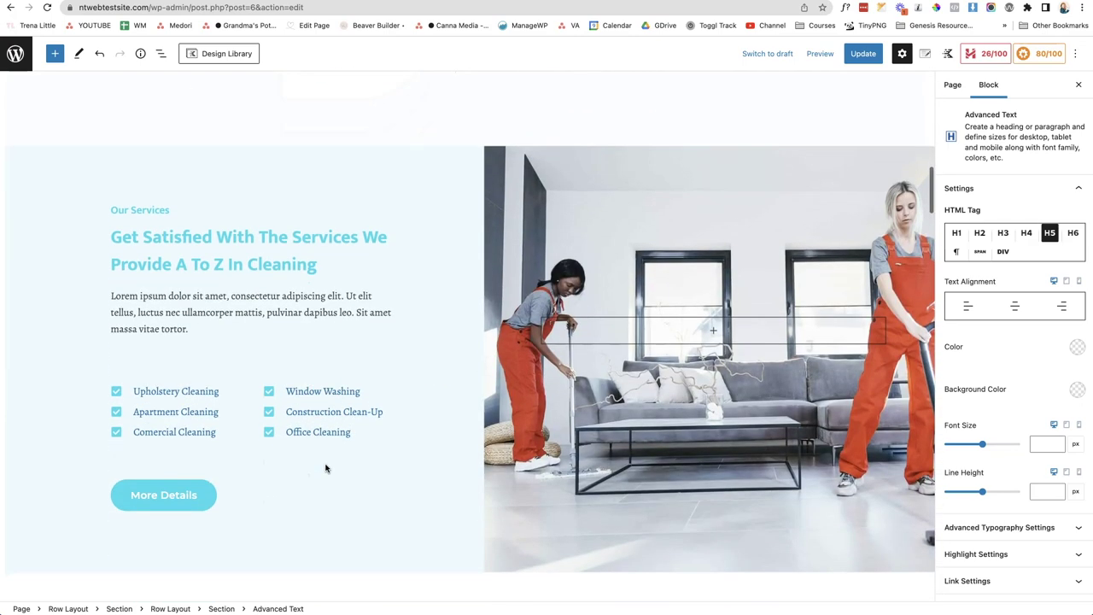
scroll(326, 468, down, 1)
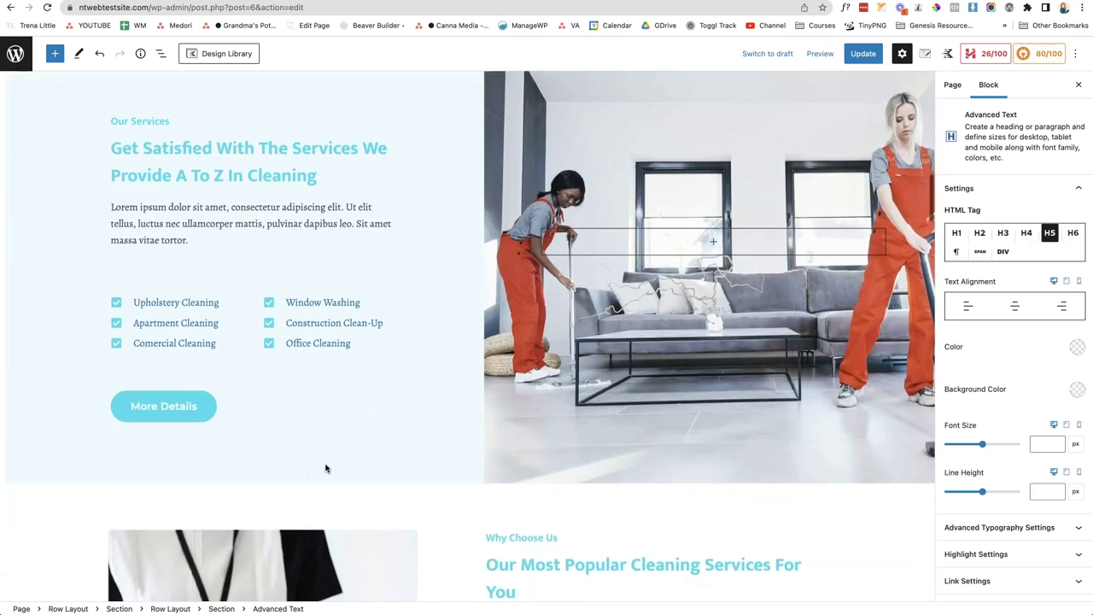
scroll(326, 468, down, 4)
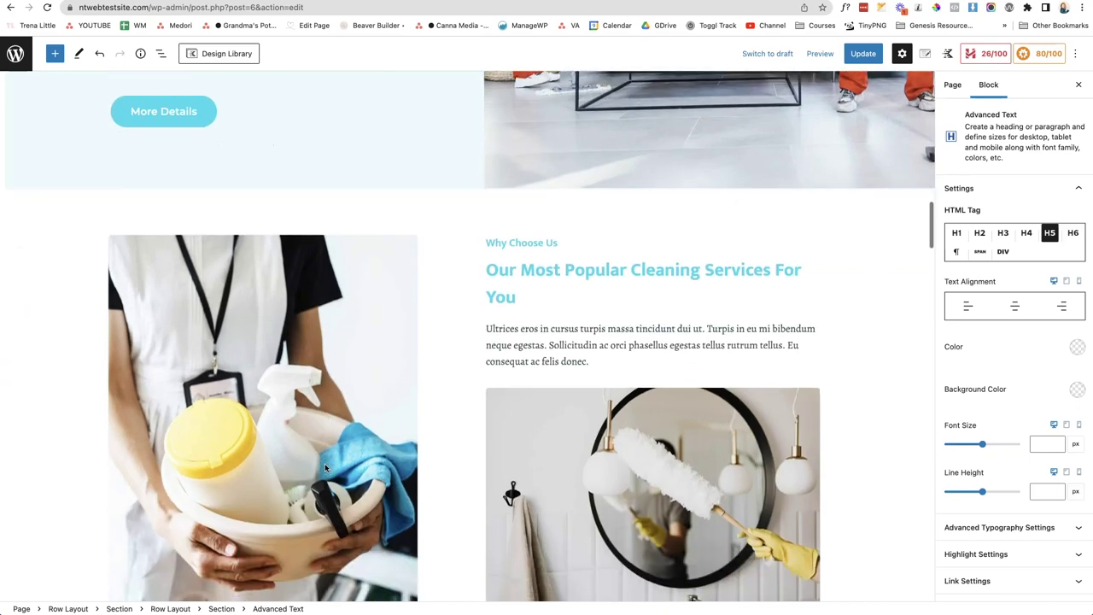
scroll(325, 468, down, 2)
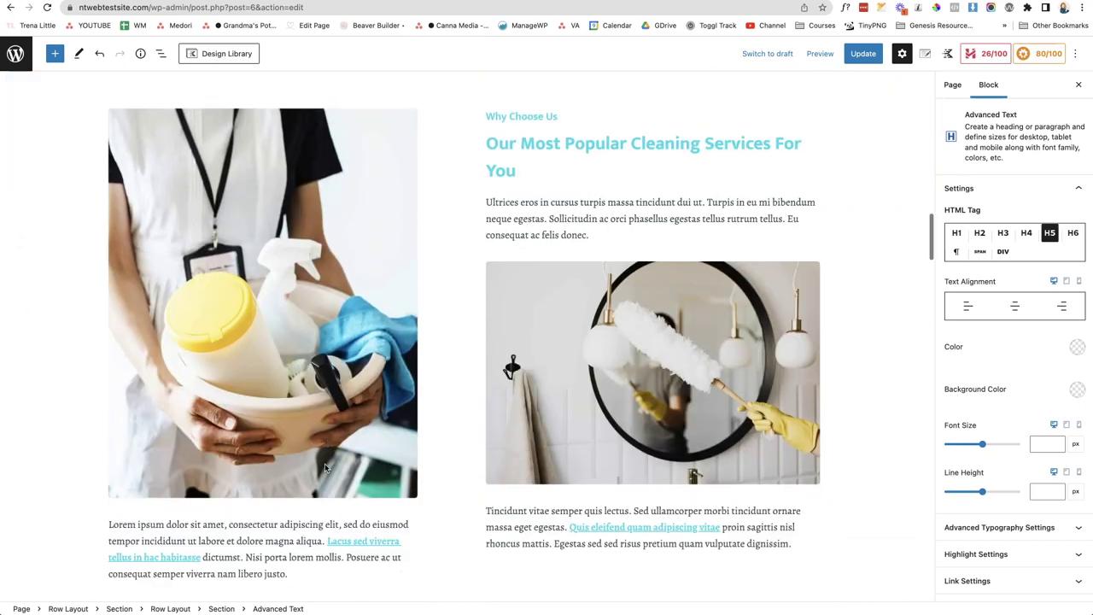
scroll(323, 467, down, 2)
scroll(323, 466, down, 2)
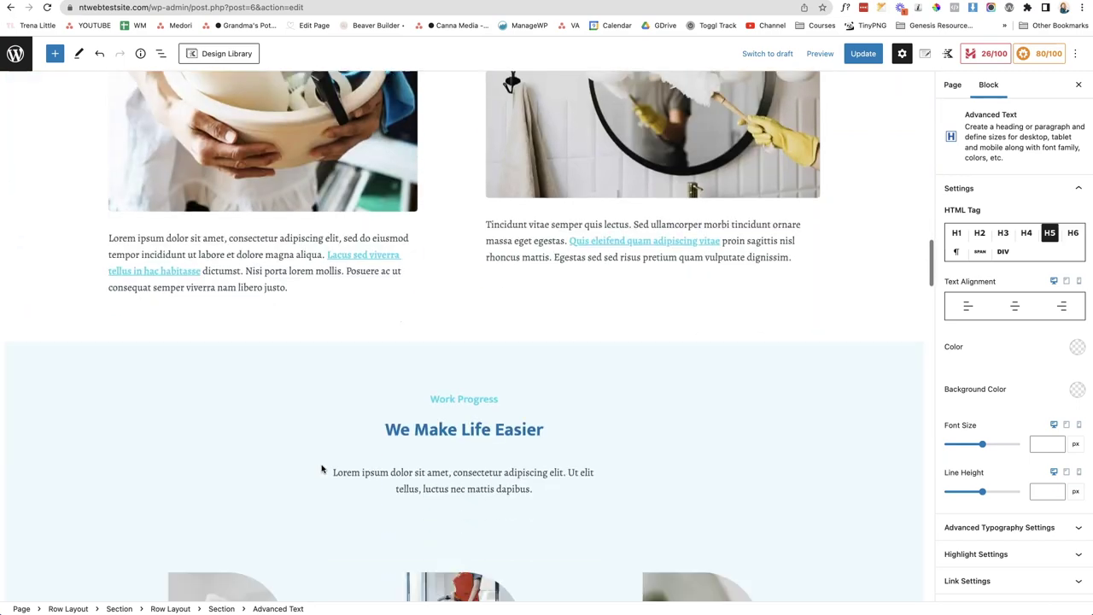
scroll(322, 468, down, 4)
click(322, 468)
click(819, 213)
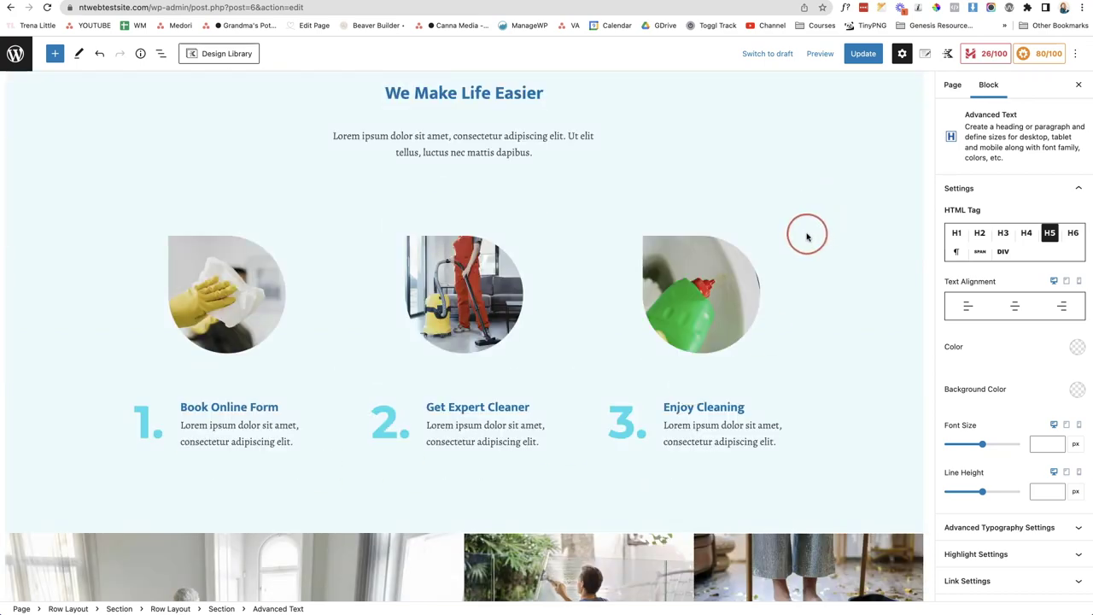
Step: Update the Home page and open the published page
key(ctrl+s)
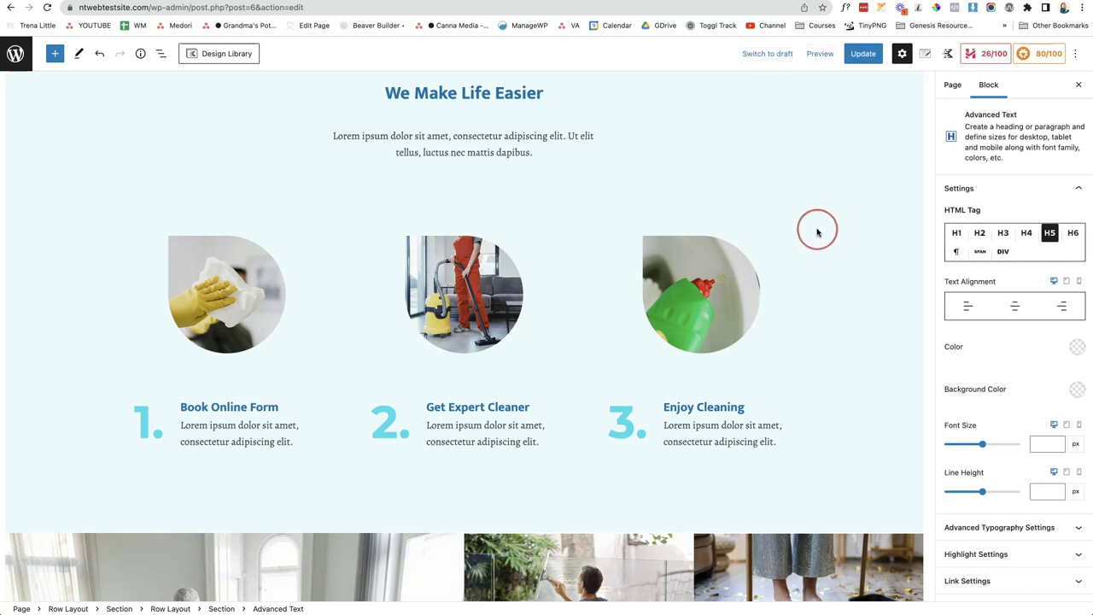
click(857, 54)
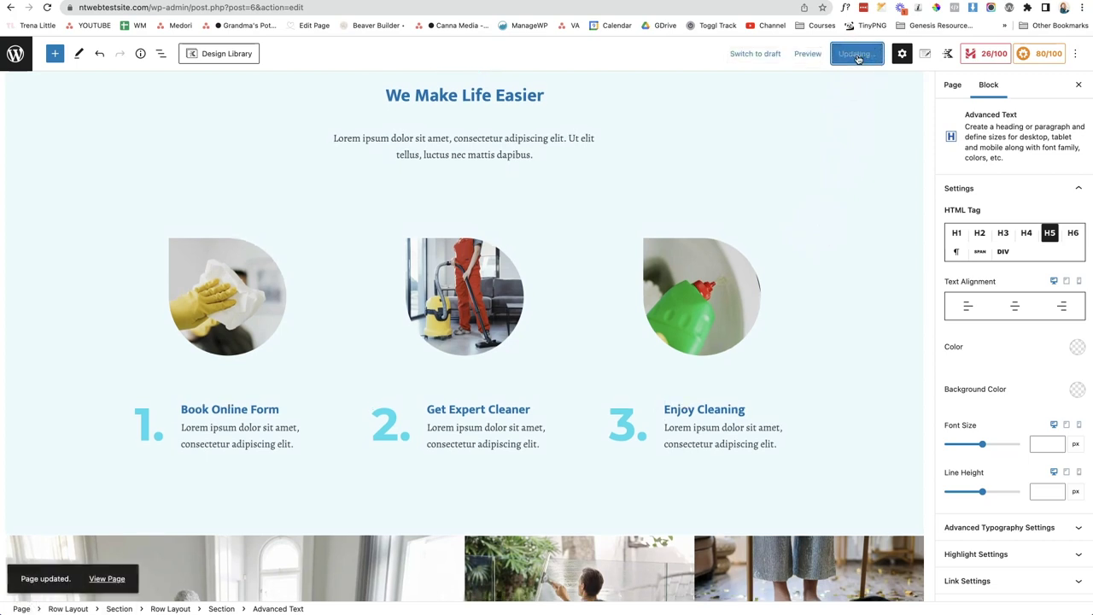
click(103, 584)
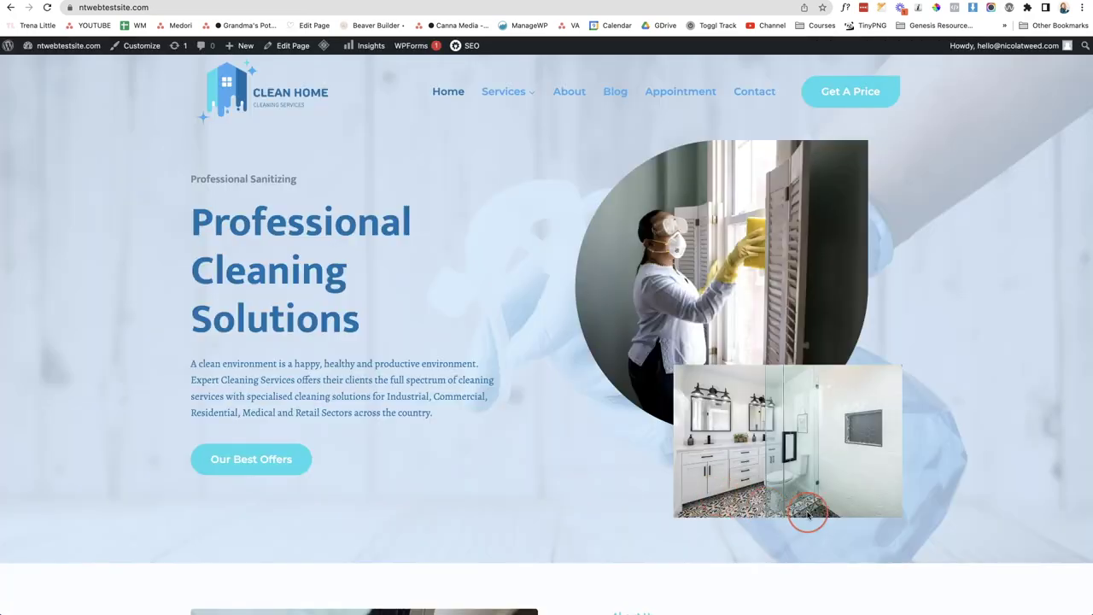
Step: Review the published Home page from the hero down to the Why Choose Us section and return to its top
scroll(806, 513, down, 1)
scroll(807, 515, down, 8)
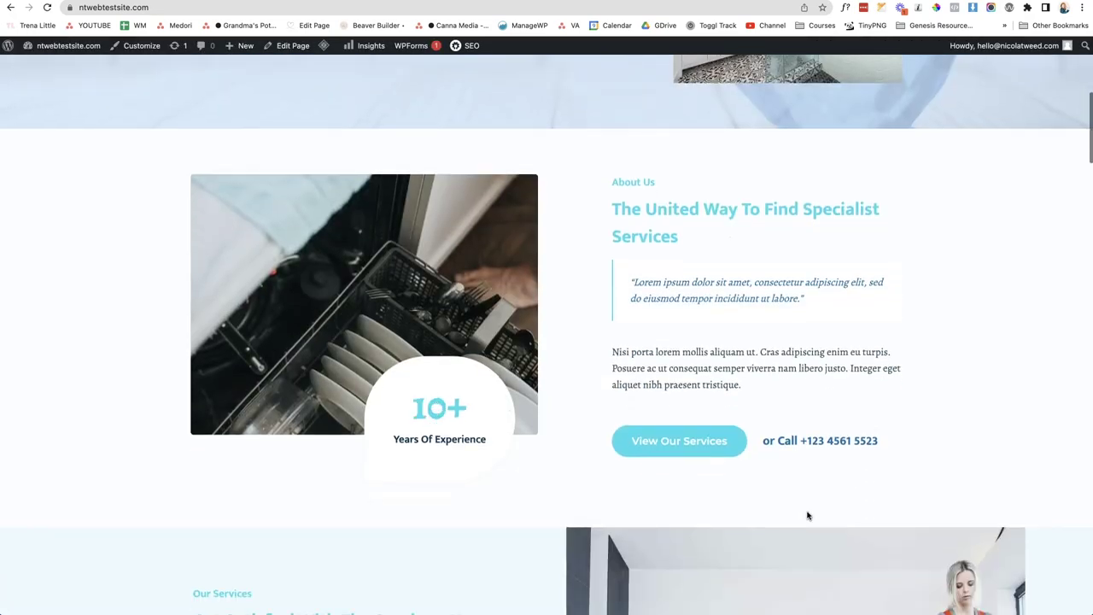
scroll(807, 513, down, 5)
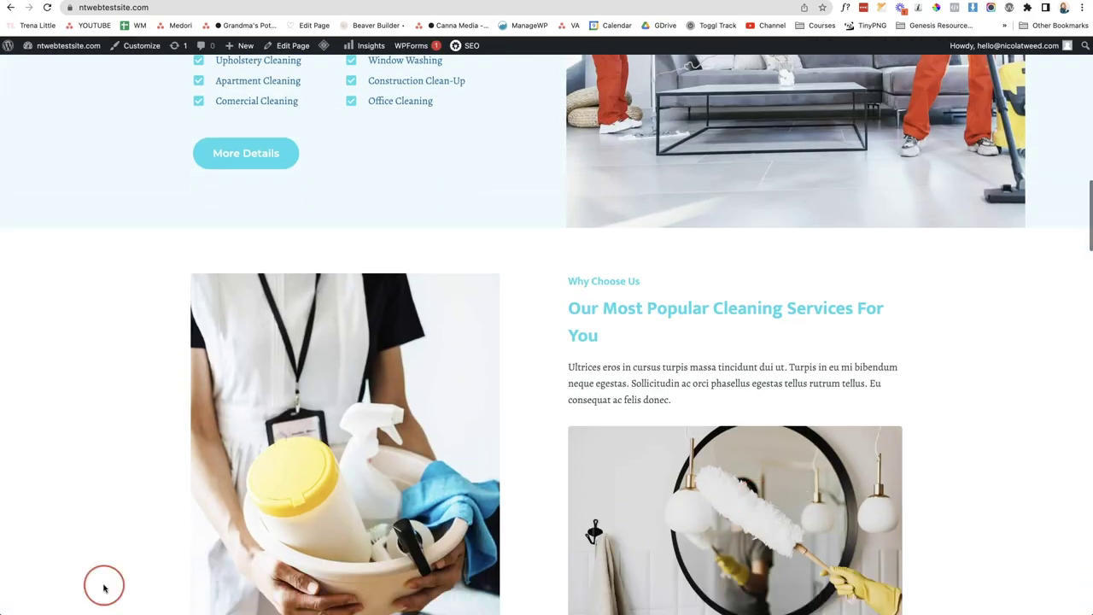
key(Home)
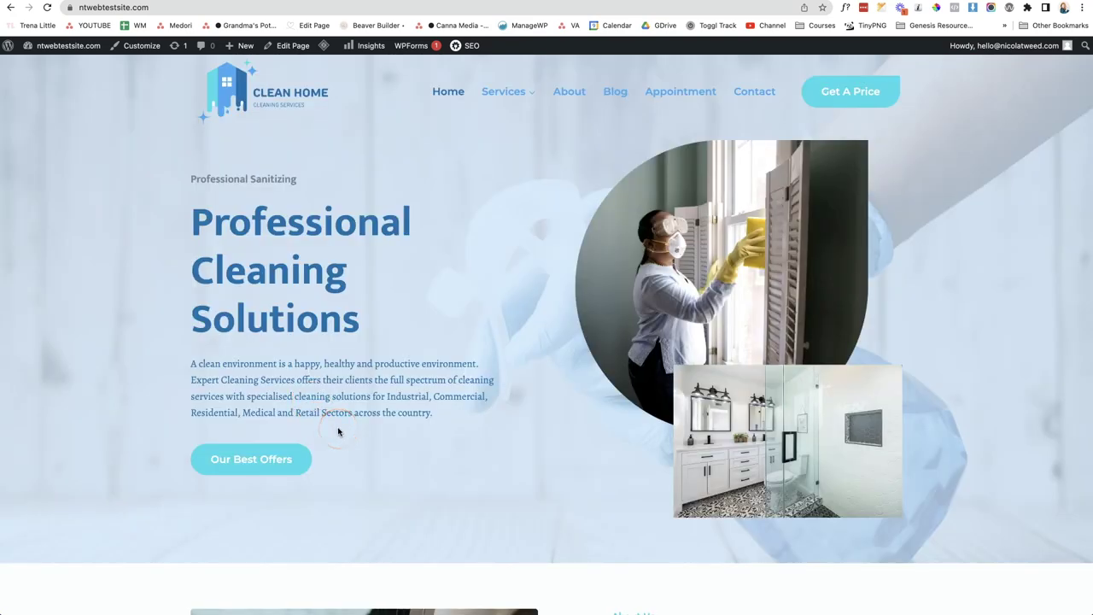
Step: Look over the published Home page, reopen it for editing, and examine its sections from the hero down to Who We Are
scroll(338, 432, down, 9)
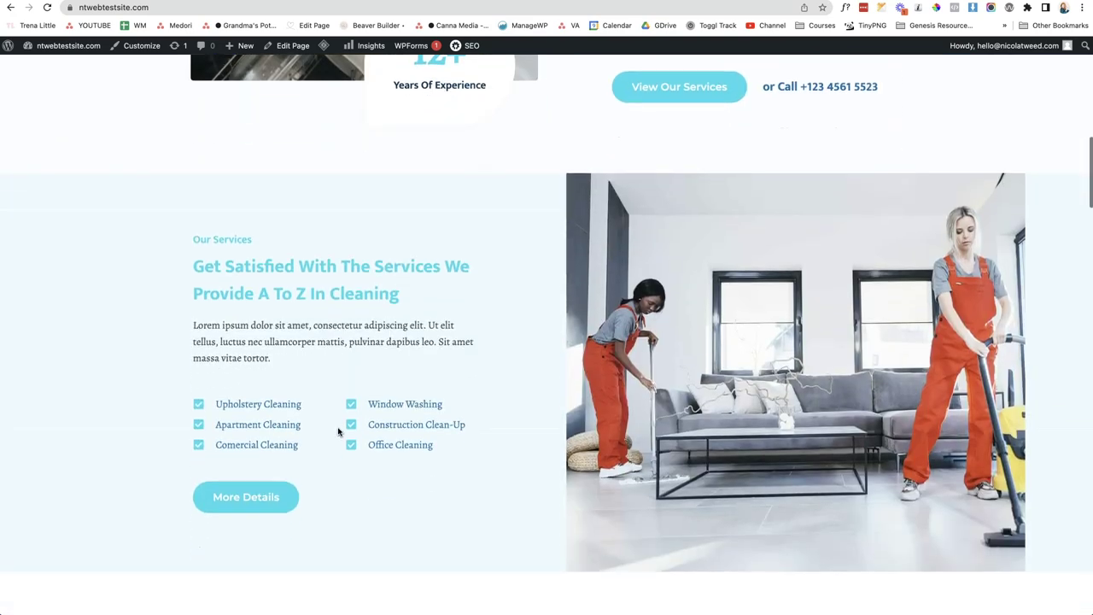
scroll(337, 431, down, 1)
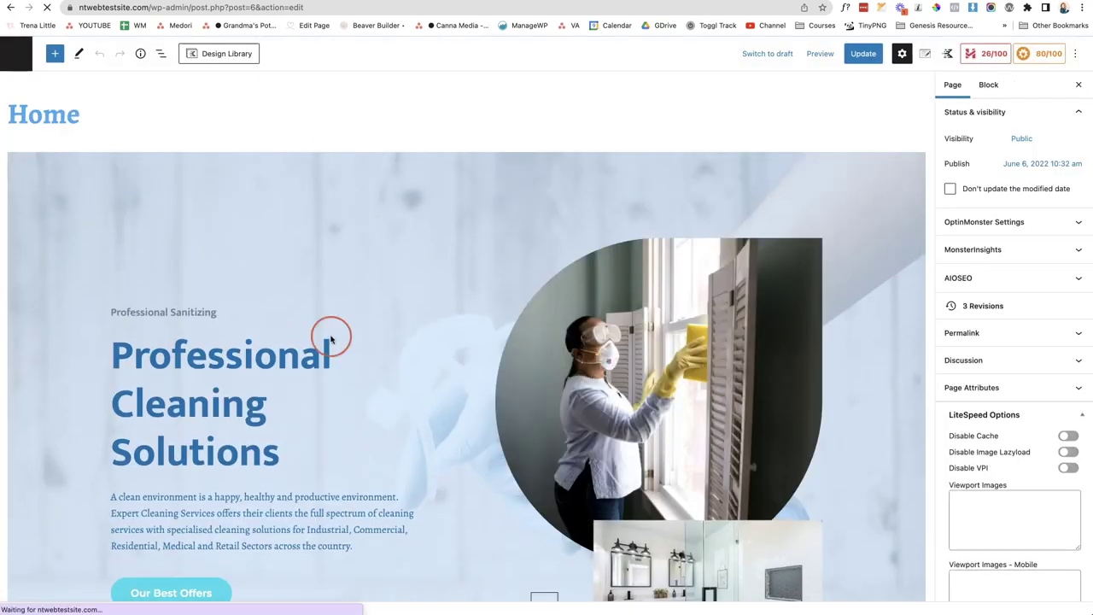
scroll(335, 342, down, 5)
scroll(334, 341, down, 7)
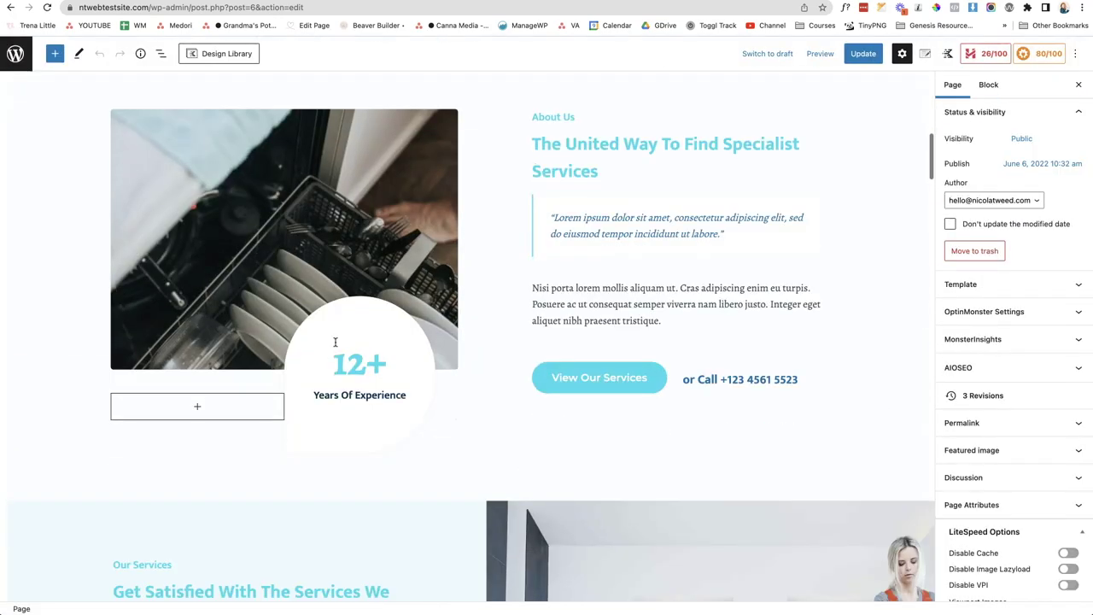
scroll(335, 342, down, 10)
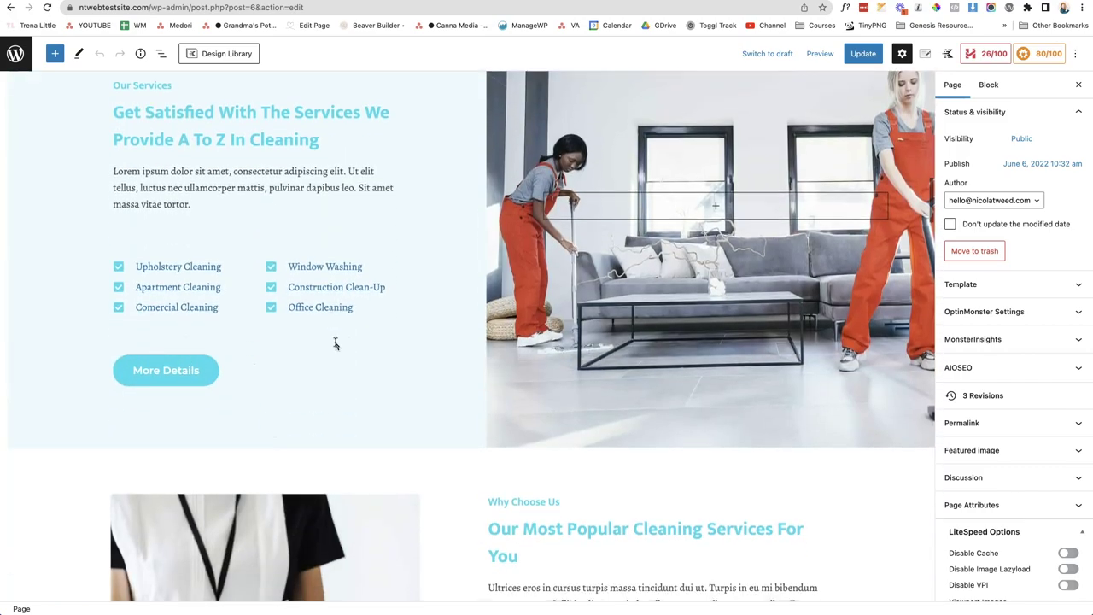
scroll(335, 343, down, 15)
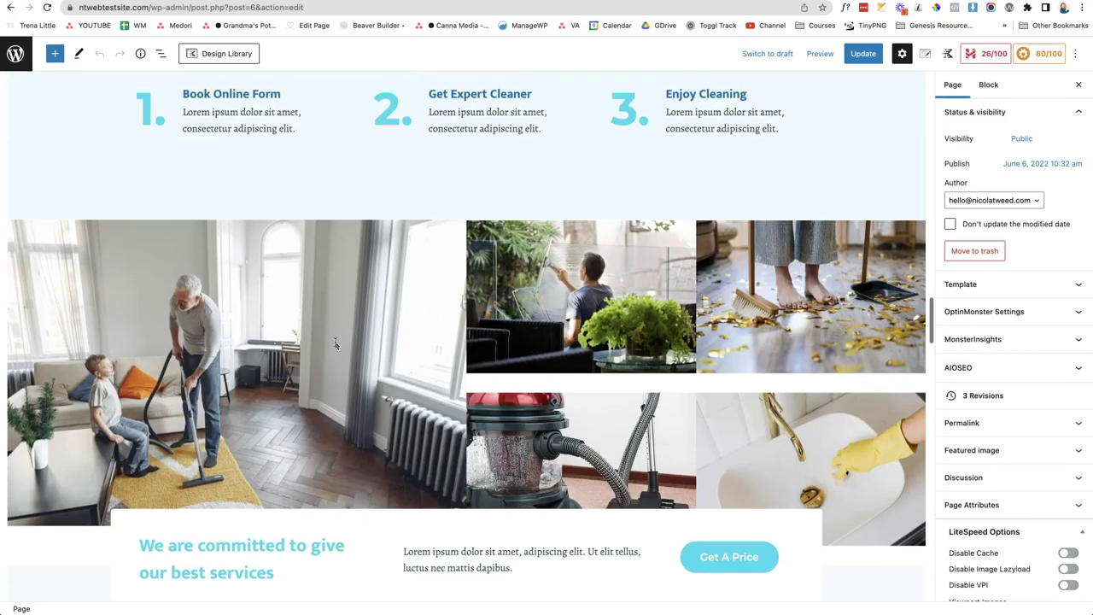
scroll(249, 336, up, 3)
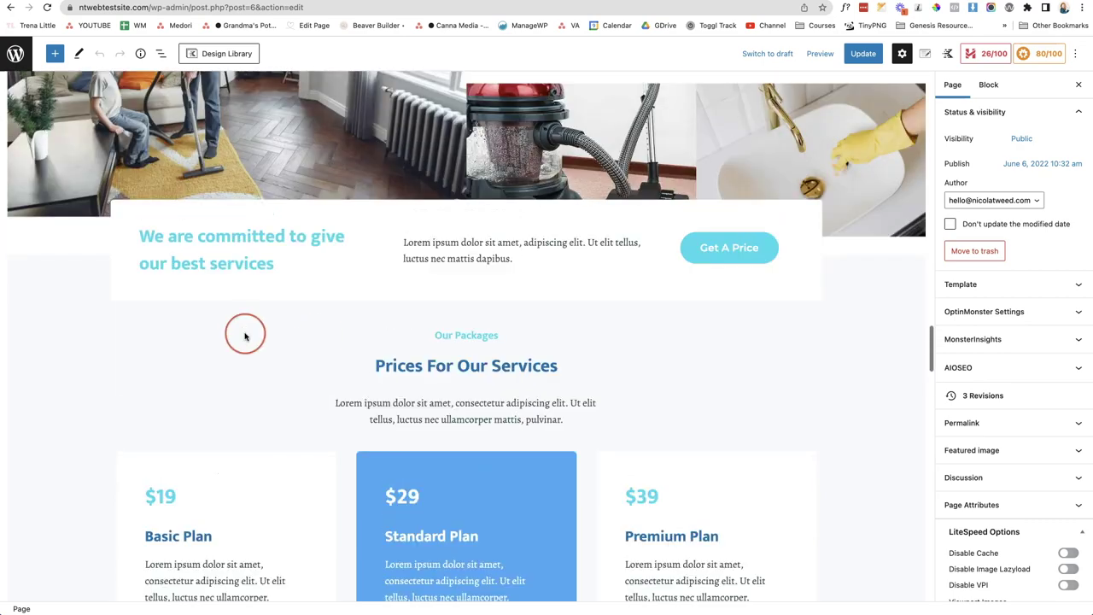
scroll(261, 359, down, 10)
scroll(213, 238, up, 2)
Step: Select the whole Who We Are row layout and open its block options
click(212, 238)
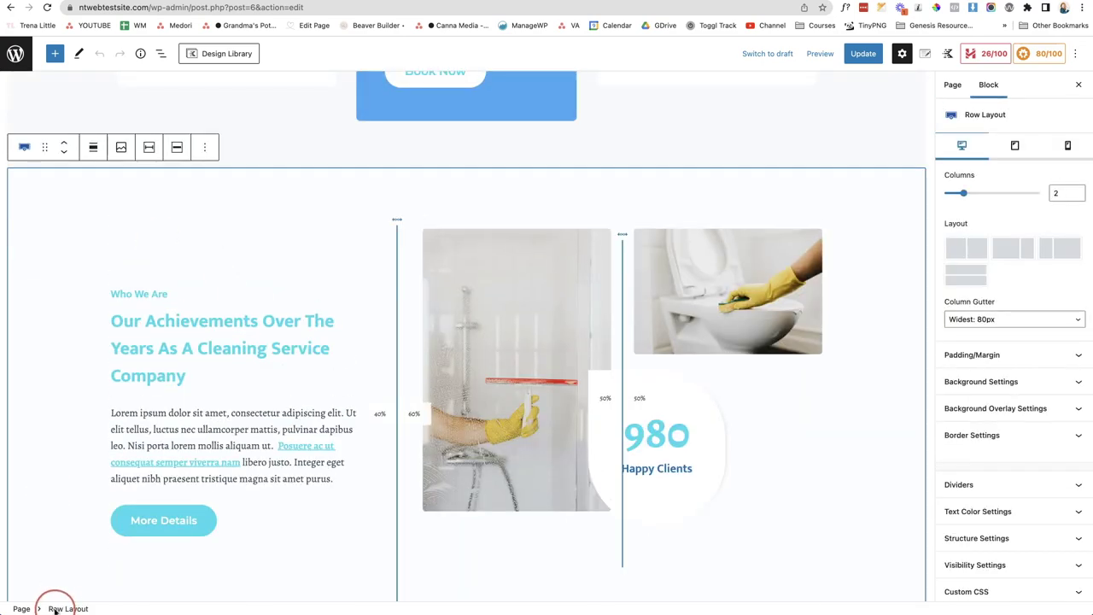
click(206, 146)
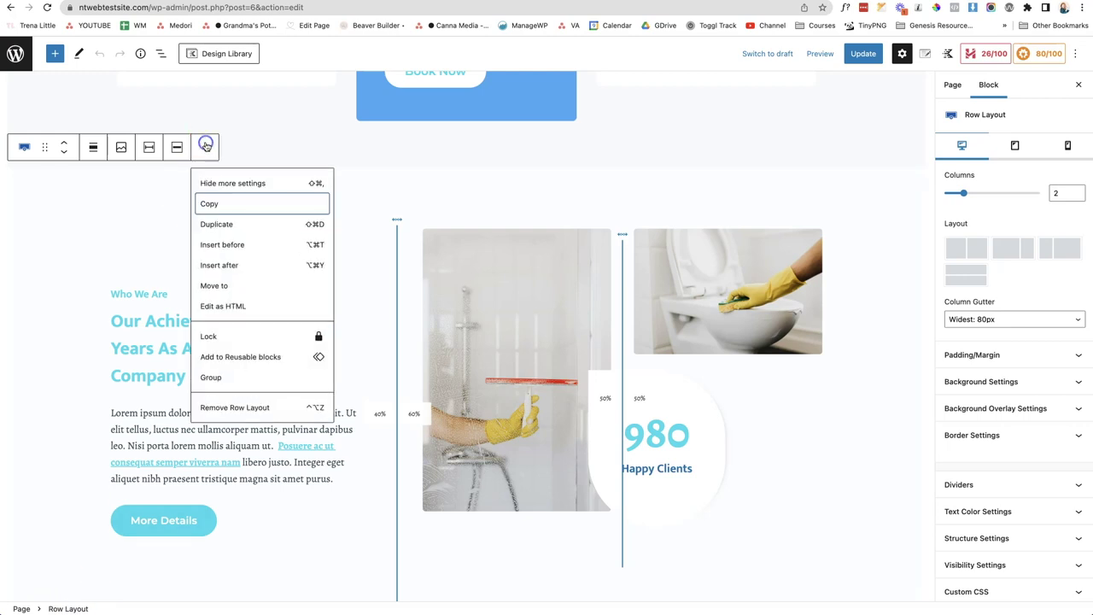